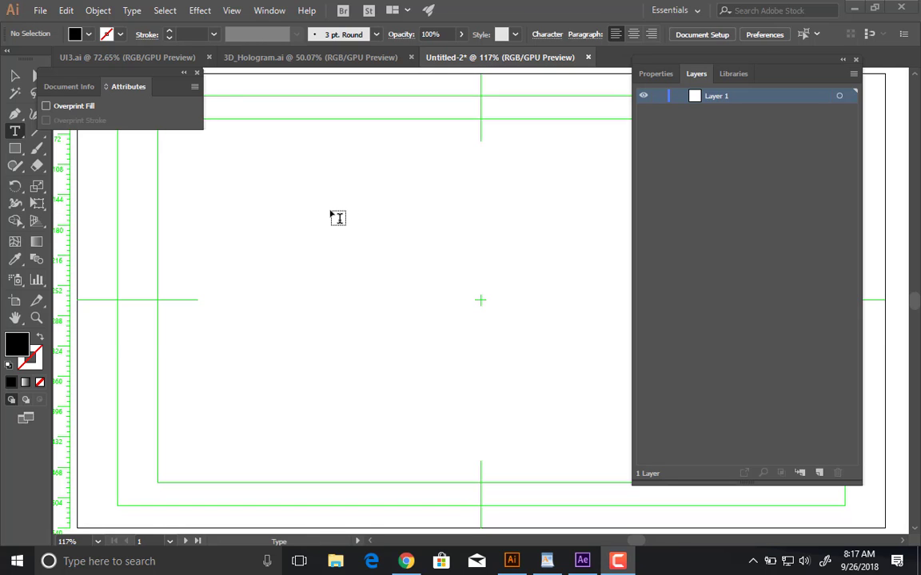
Switch to After Effects and preview Comp 1's handwriting animation from the first frame.
key("alt+Tab")
key("alt+Tab")
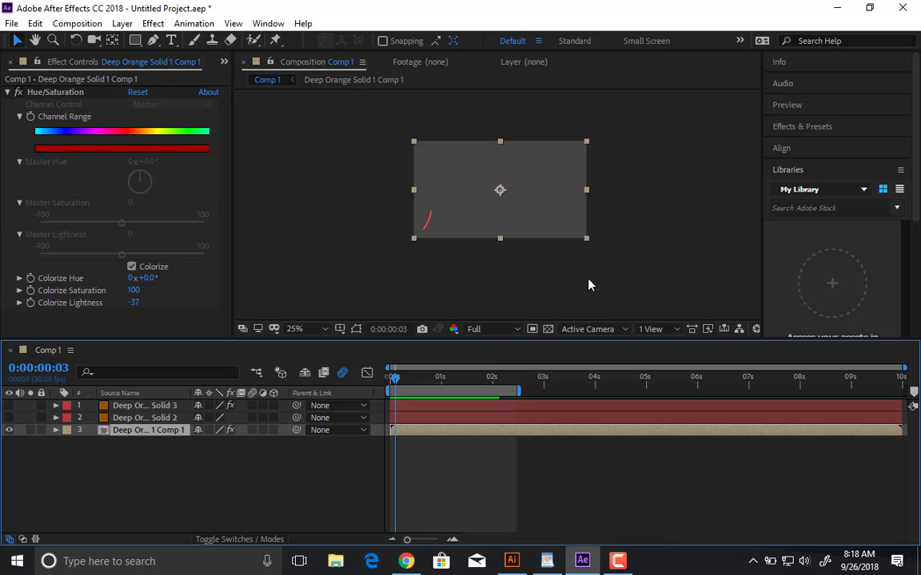
left_click_drag(400, 379, 361, 384)
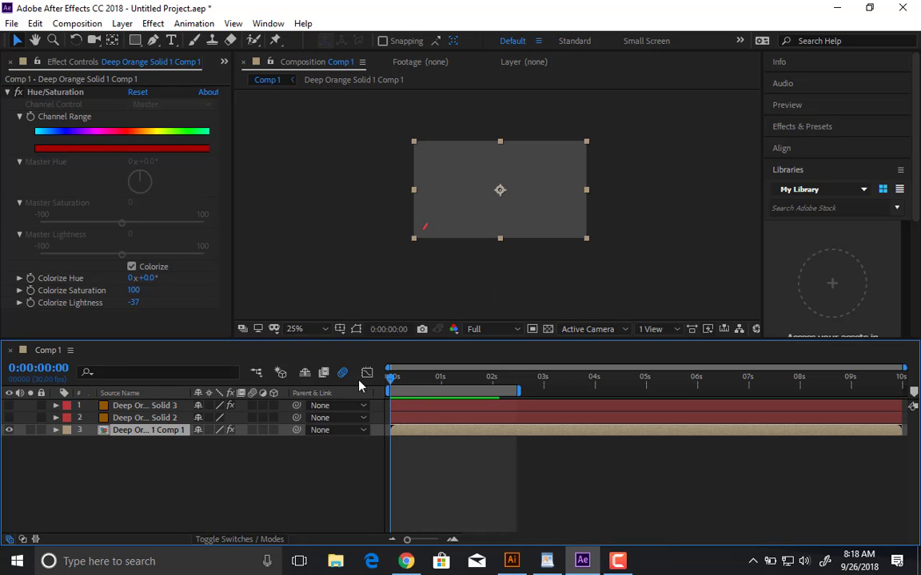
left_click(190, 466)
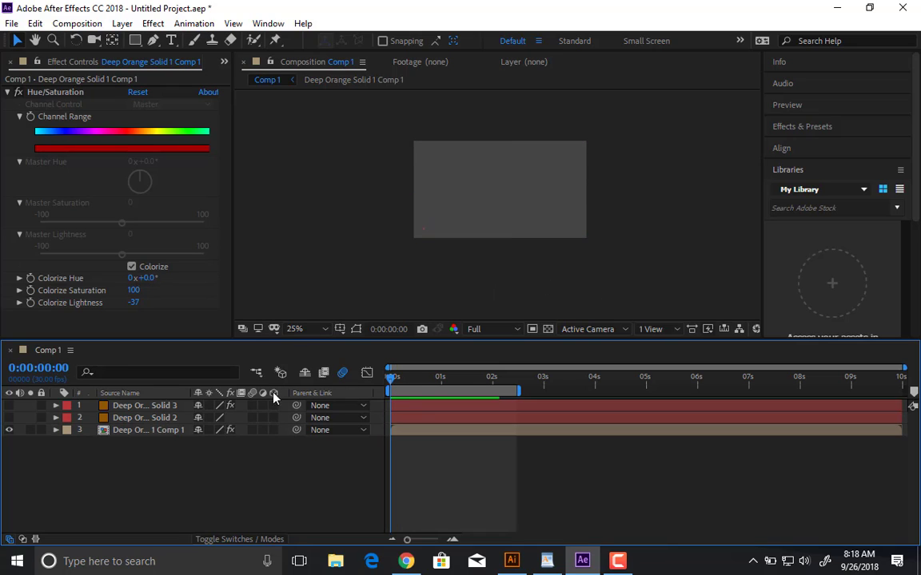
key("period")
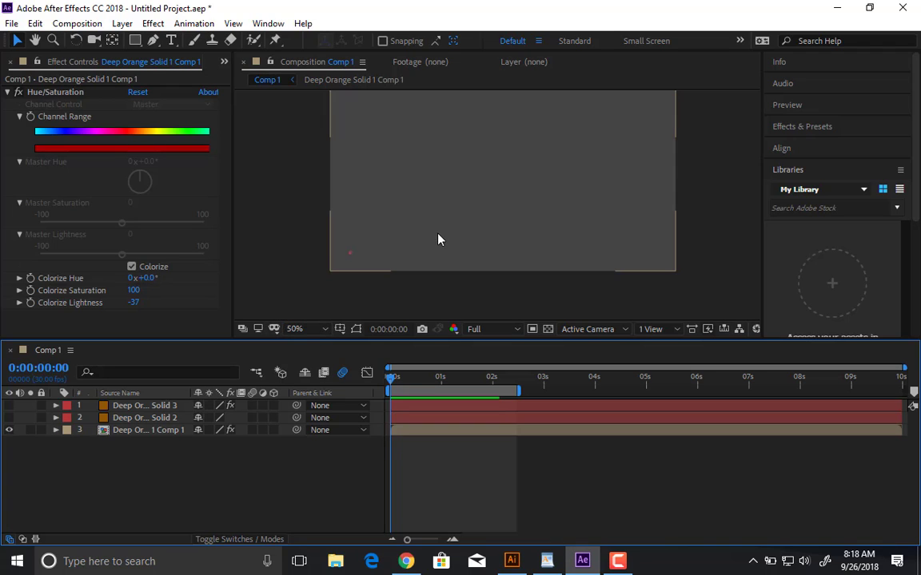
key("space")
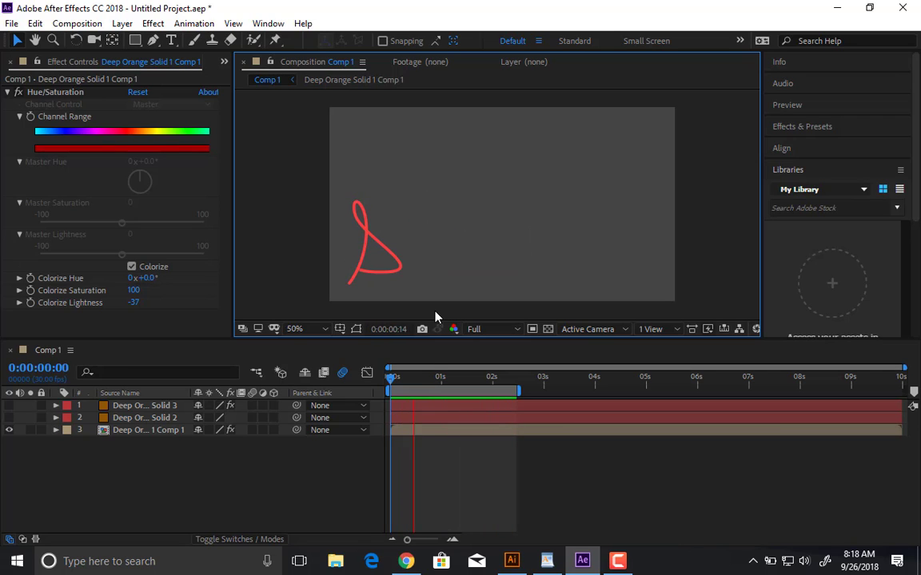
key("space")
Hide the Deep Orange Solid 1 Comp 1 layer, then show and select the Deep Orange Solid 3 layer.
left_click(9, 430)
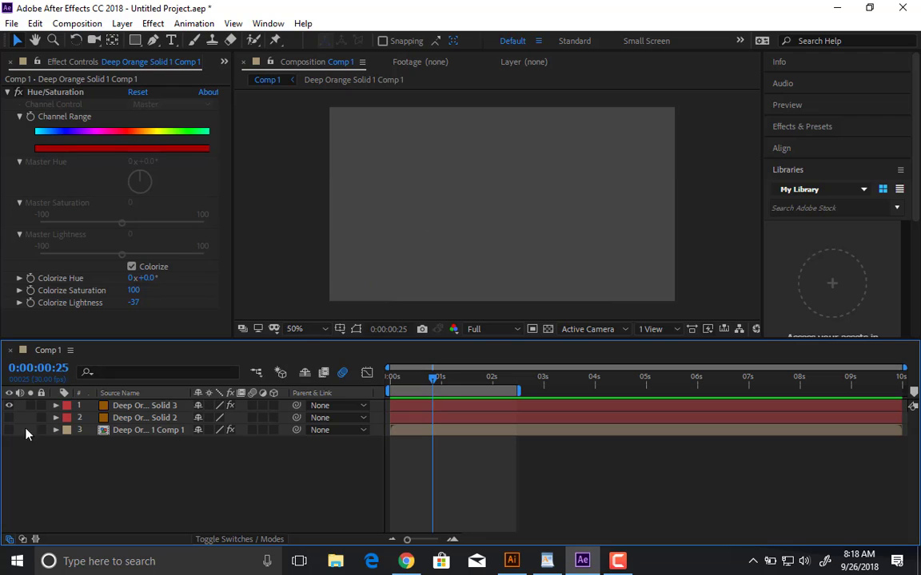
left_click(9, 405)
left_click(128, 406)
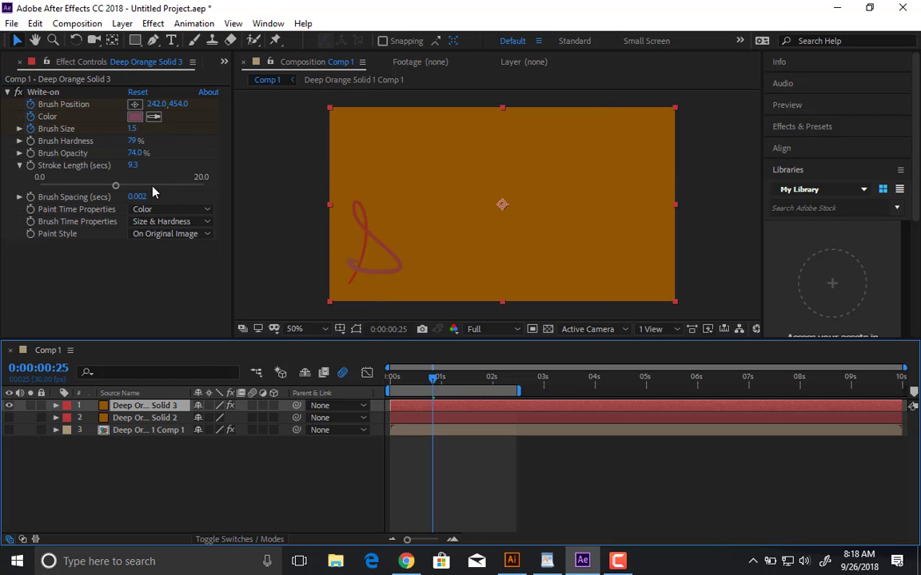
Set the Write-on effect's Paint Style to On Transparent and preview the multicoloured brush animation.
left_click(162, 232)
left_click(165, 263)
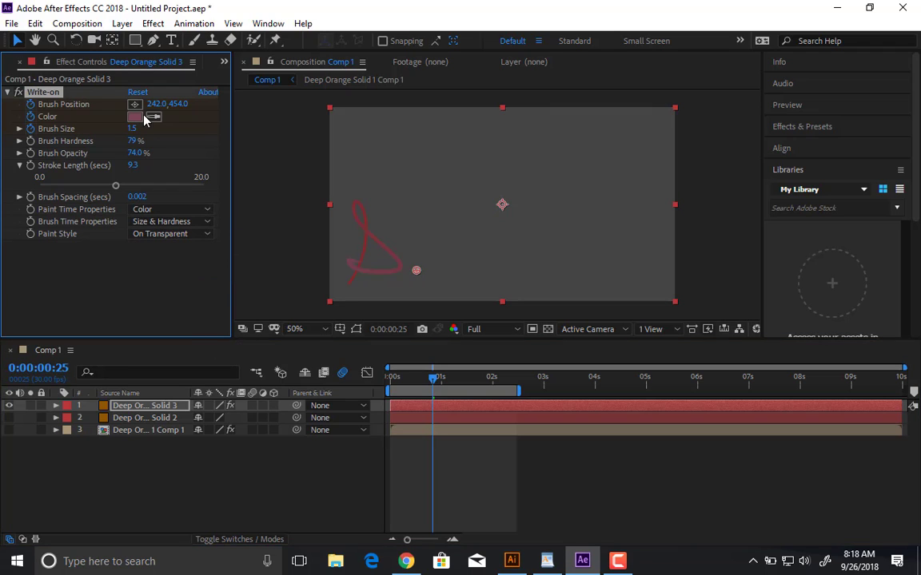
key("space")
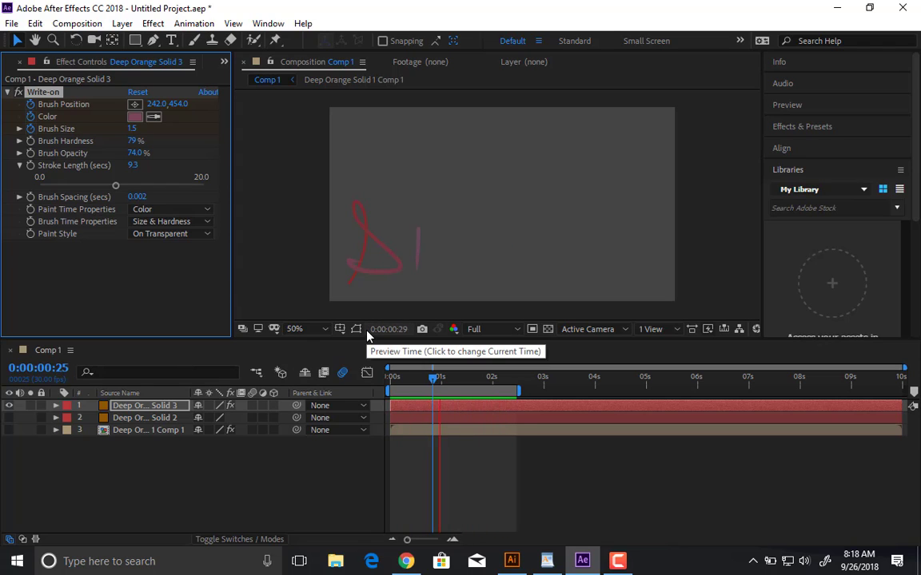
key("space")
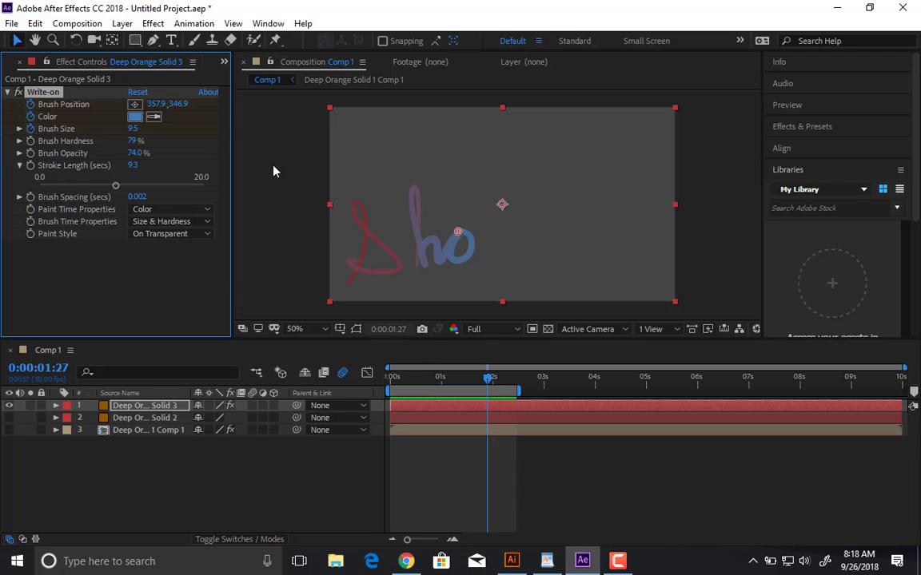
left_click(157, 25)
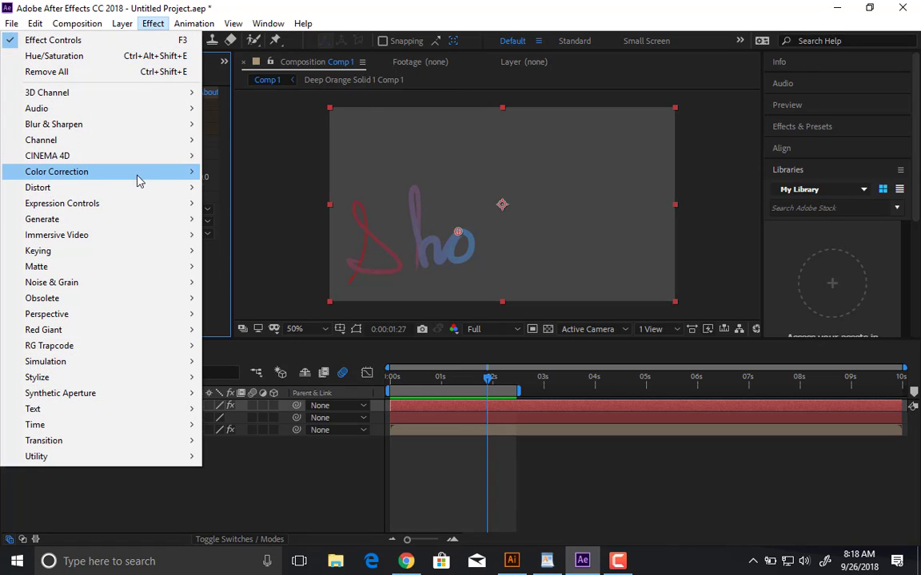
mouse_move(154, 225)
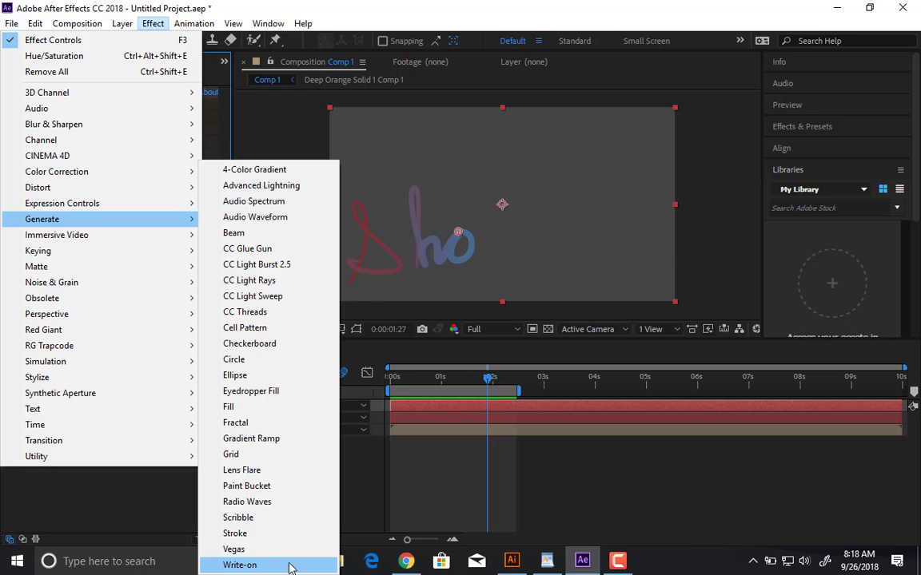
mouse_move(159, 345)
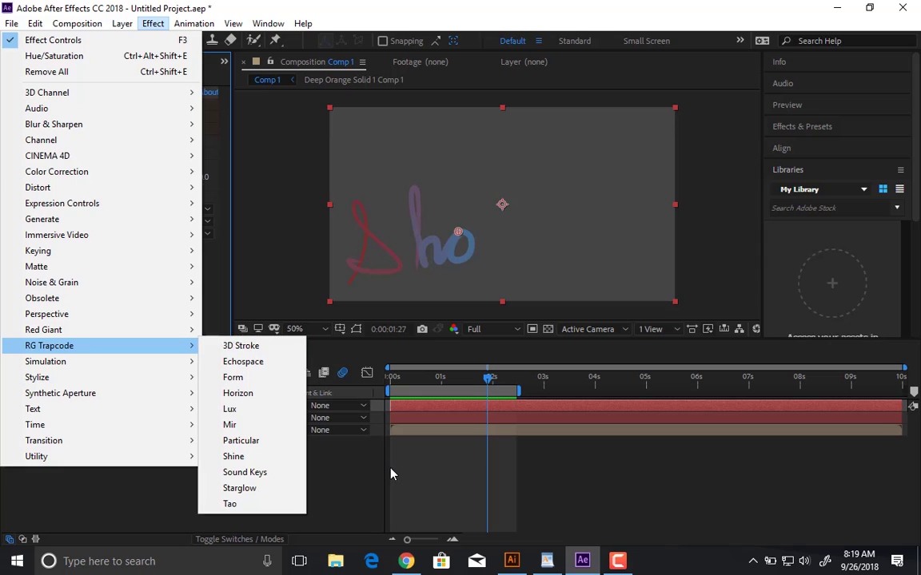
left_click(351, 420)
left_click(164, 469)
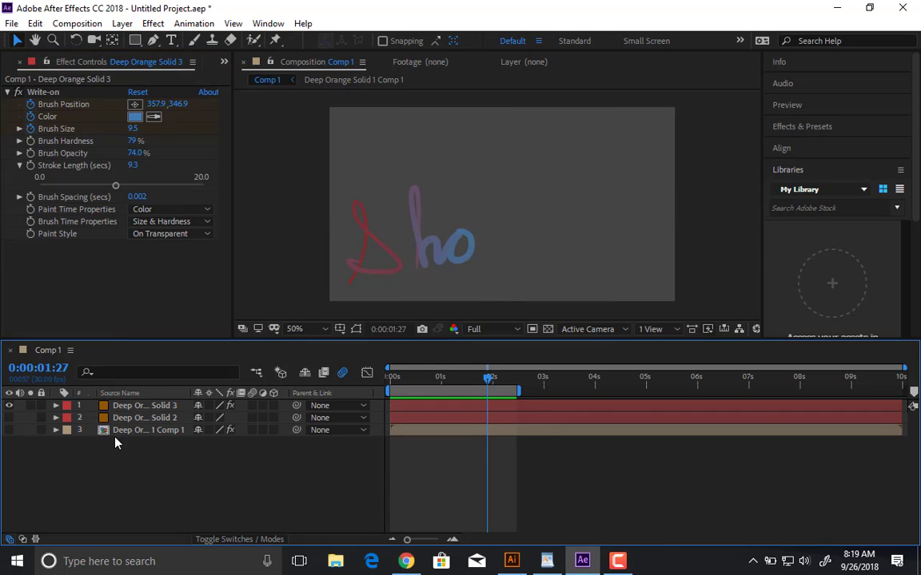
Hide Deep Orange Solid 3 and create a new 960 x 540 px solid in pink FEA2A2.
left_click(9, 406)
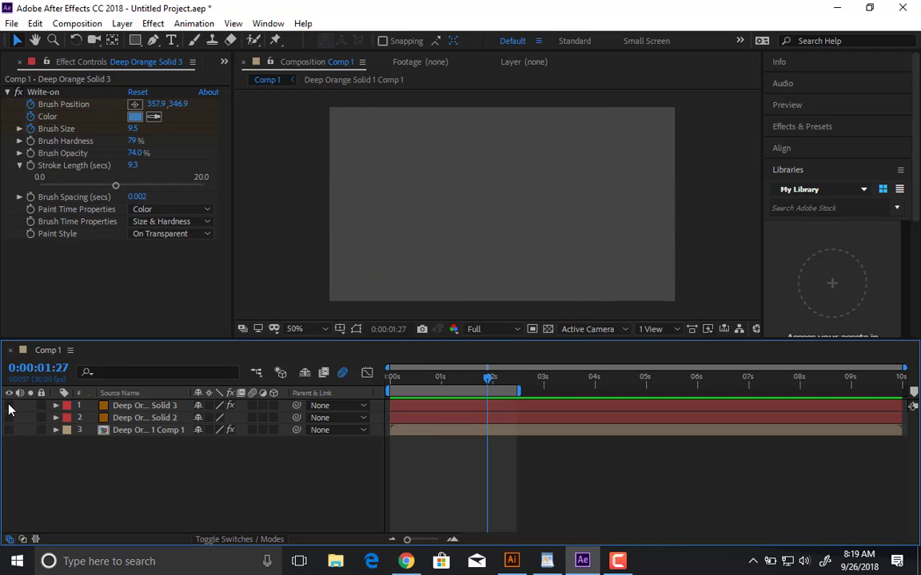
key("ctrl+y")
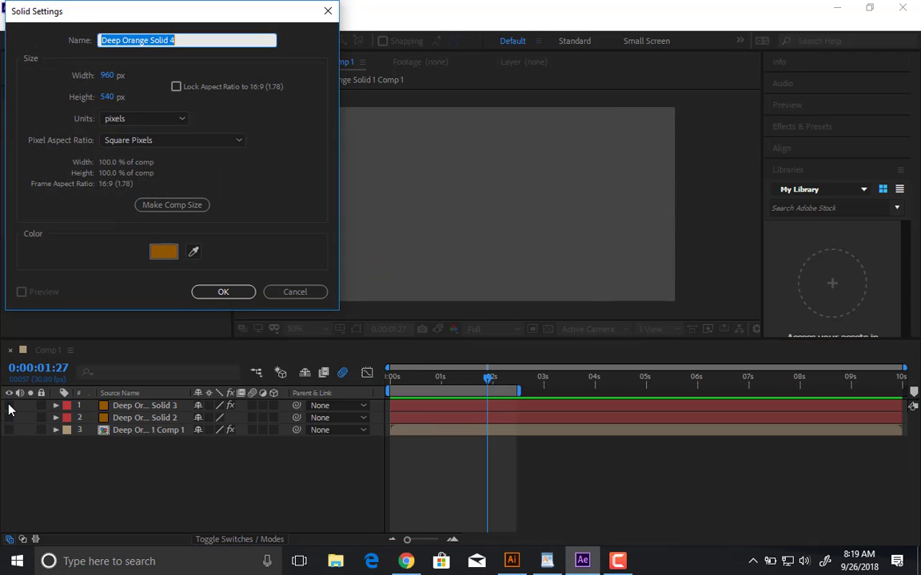
left_click(164, 252)
left_click_drag(217, 89, 218, 32)
left_click_drag(200, 64, 85, 35)
left_click(317, 40)
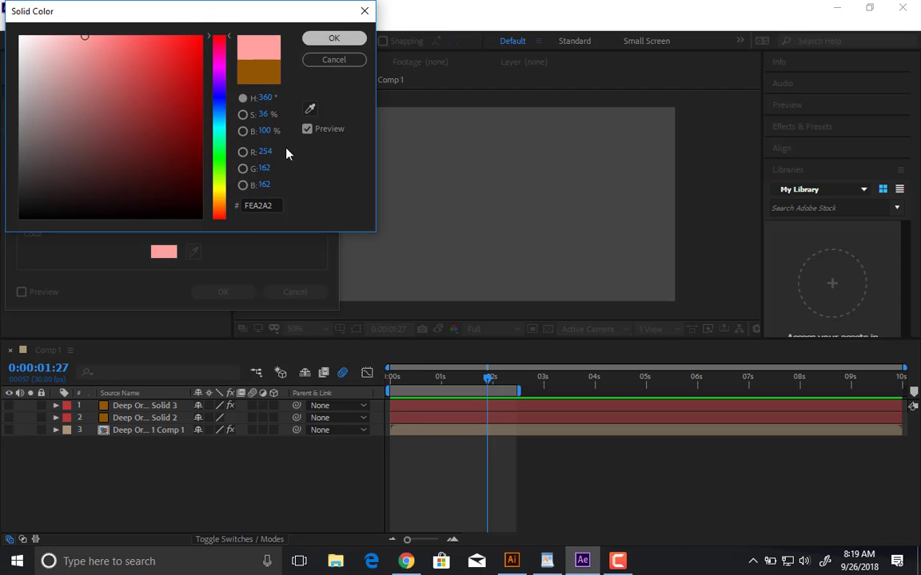
left_click(334, 37)
left_click(238, 293)
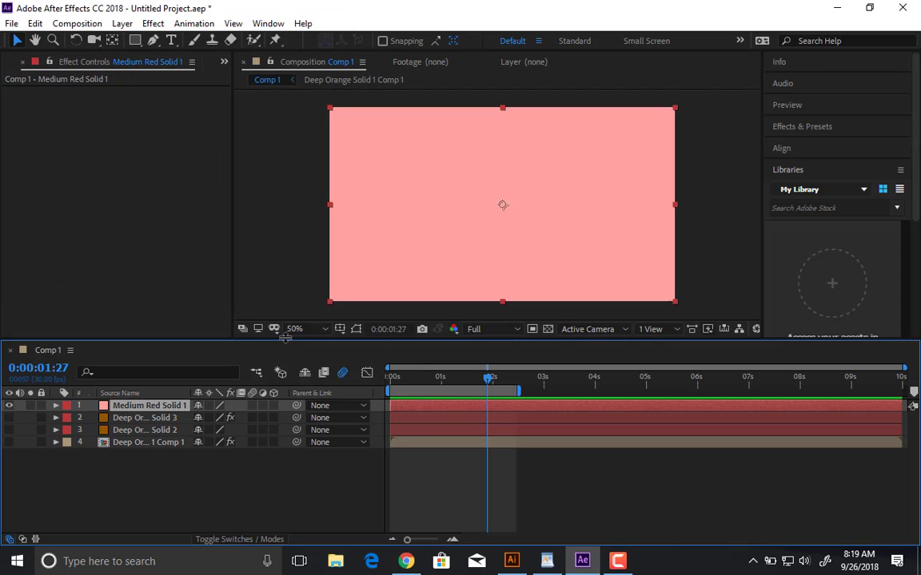
Draw an open, curved mask path shaped like a handwritten S on the pink solid with the Pen tool.
left_click(155, 42)
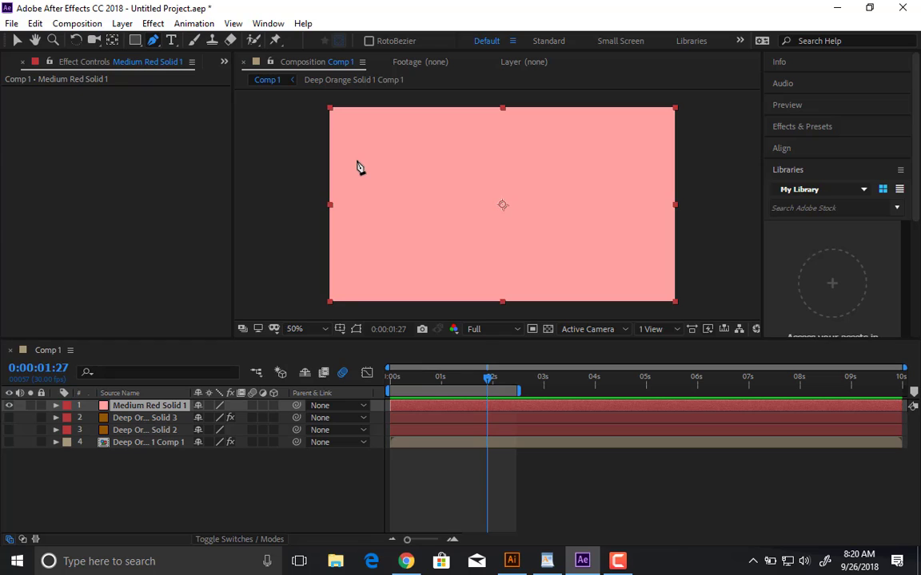
left_click_drag(369, 234, 376, 222)
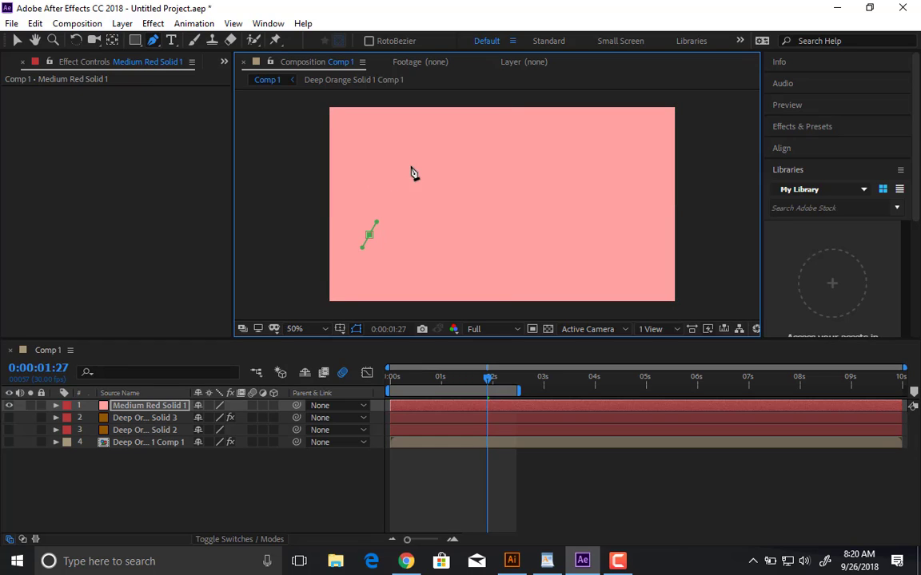
left_click_drag(409, 136, 397, 168)
left_click_drag(416, 241, 372, 188)
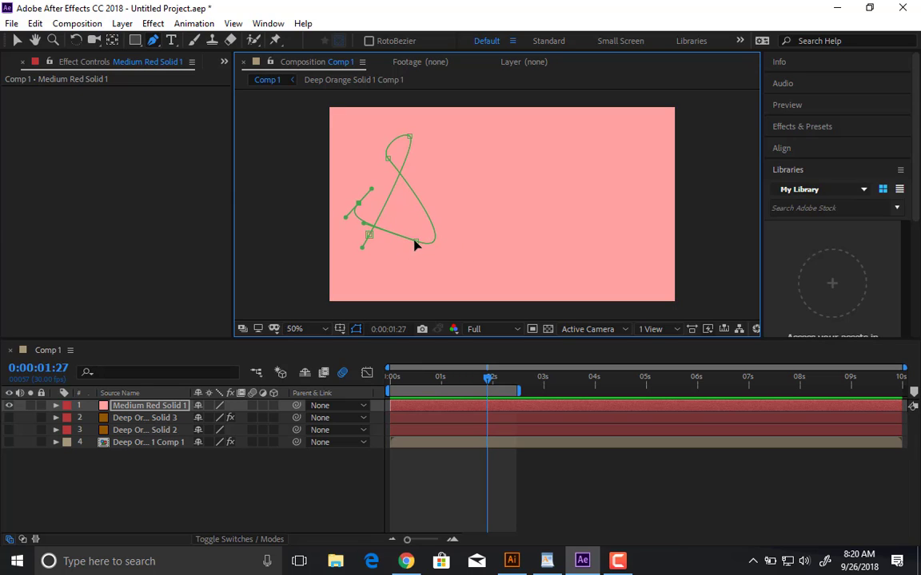
left_click_drag(414, 241, 368, 236)
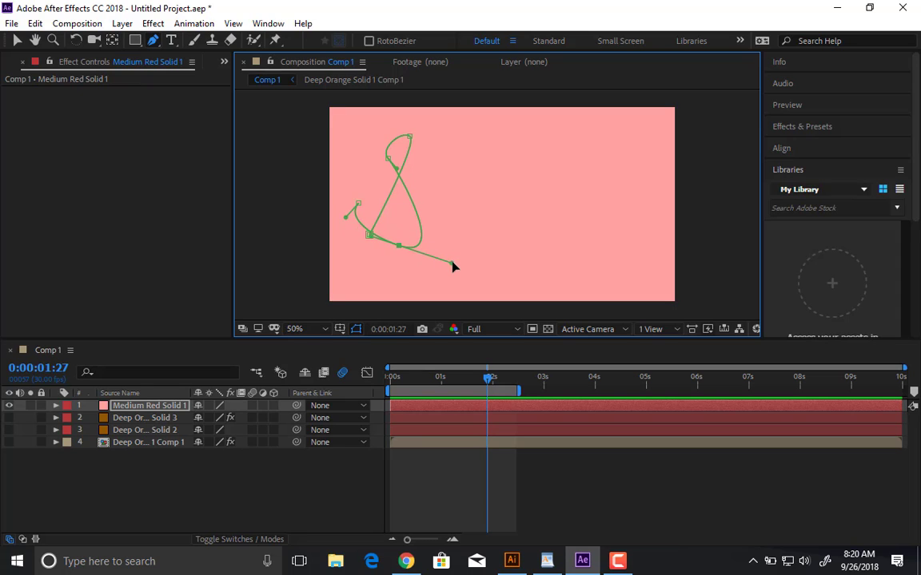
left_click_drag(451, 262, 447, 207)
left_click(358, 204)
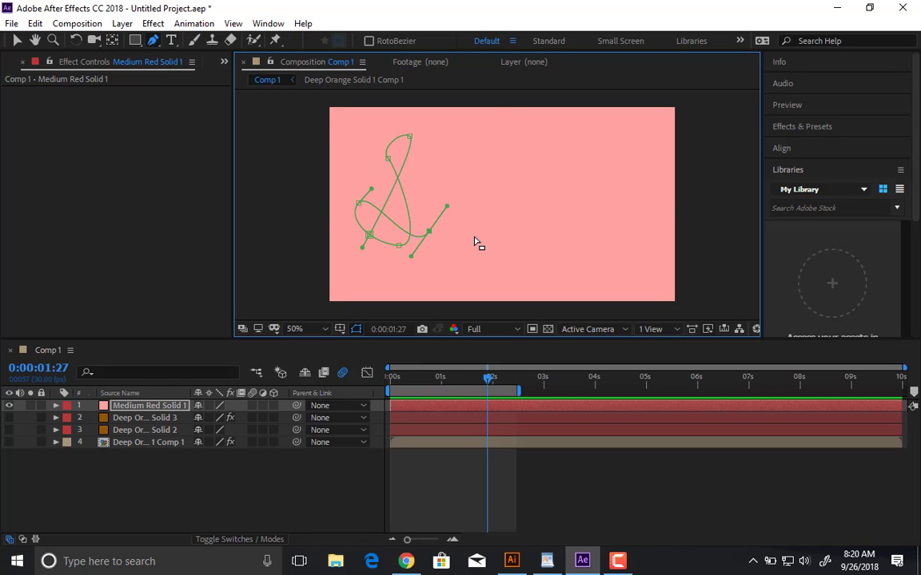
left_click(475, 238, "ctrl")
left_click(693, 228, "ctrl")
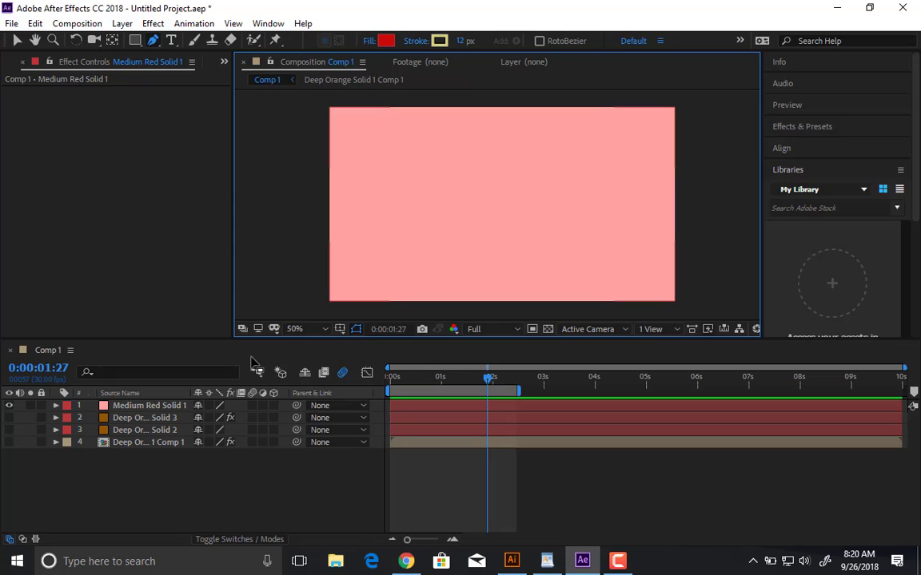
Draw a second open mask path on the pink solid, forming the joined handwritten letters "ho" beside the S.
left_click(182, 406)
key("ctrl+z")
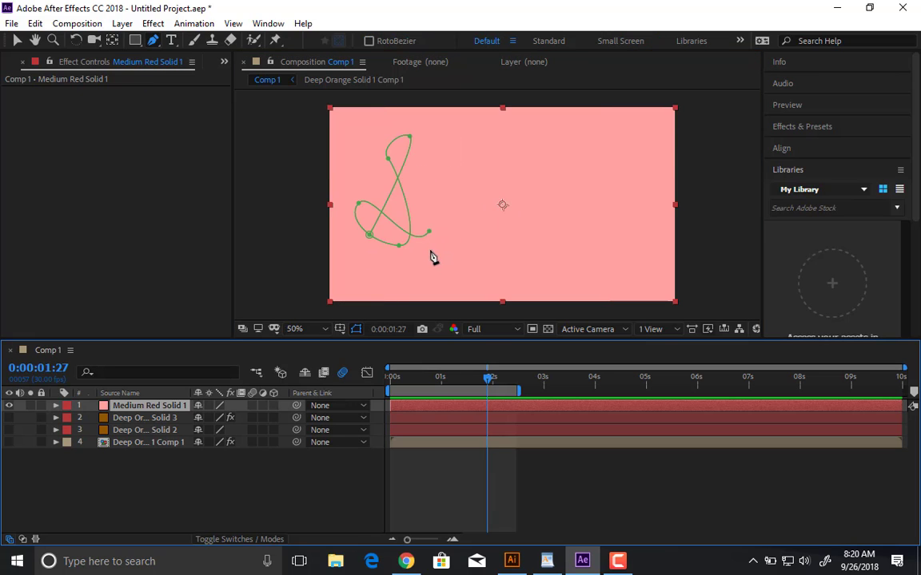
left_click_drag(430, 248, 449, 166)
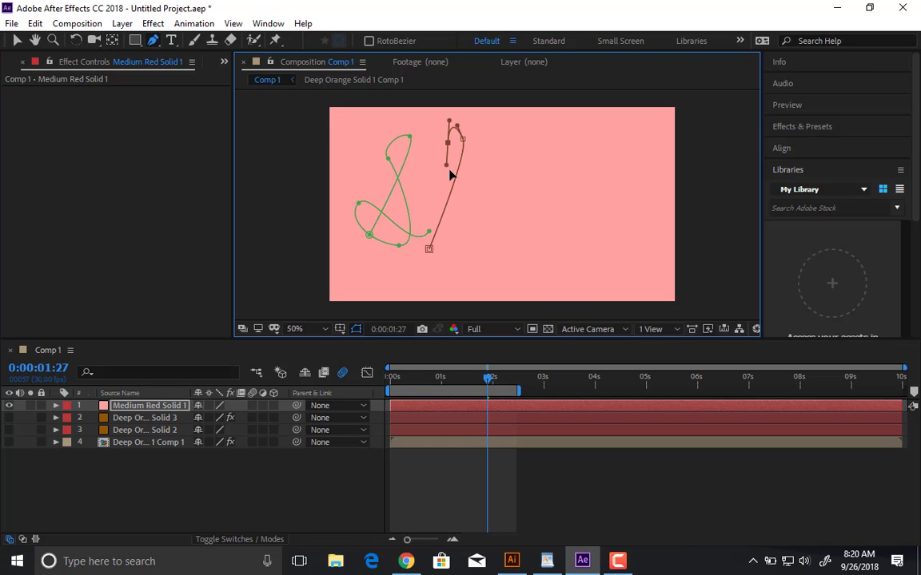
left_click(444, 252)
left_click_drag(451, 210, 471, 206)
left_click_drag(482, 249, 522, 206)
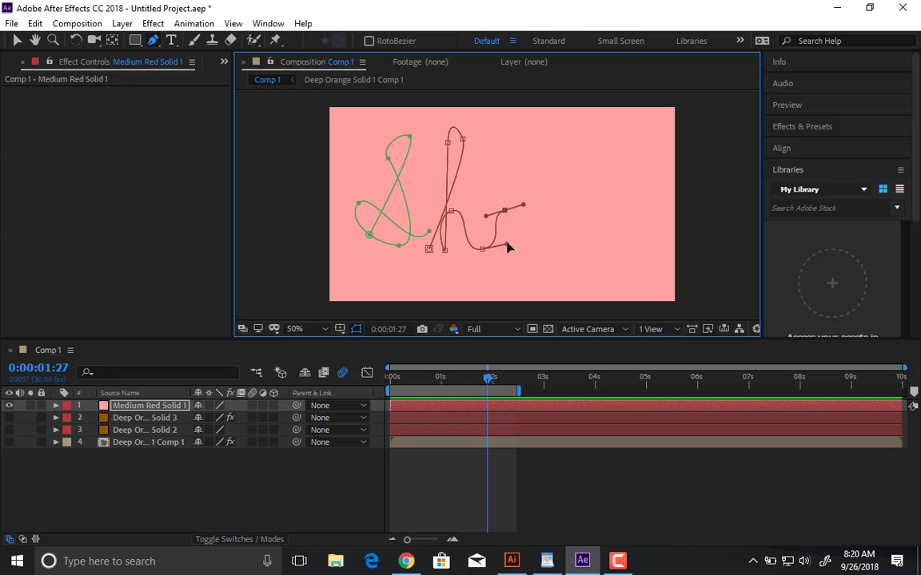
left_click_drag(506, 245, 490, 244)
left_click(483, 239)
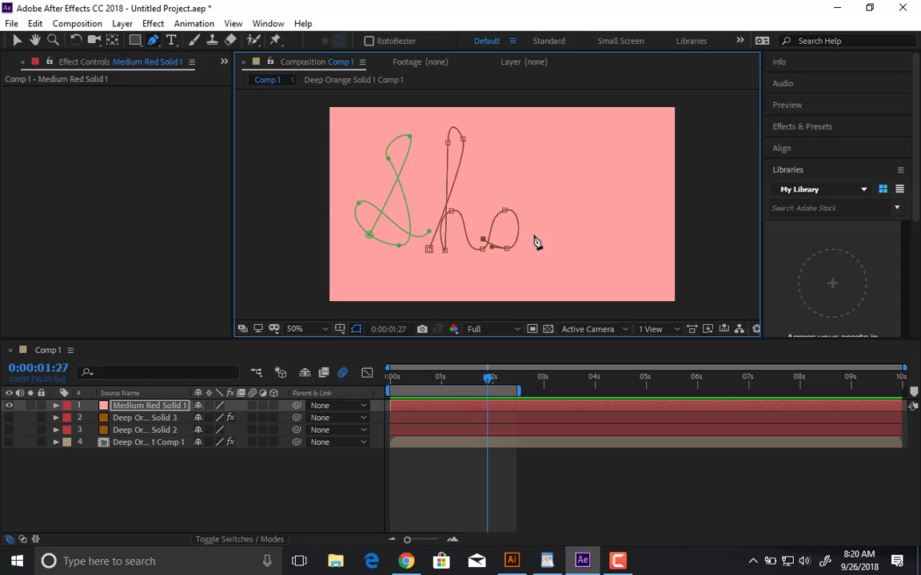
left_click(574, 201, "ctrl")
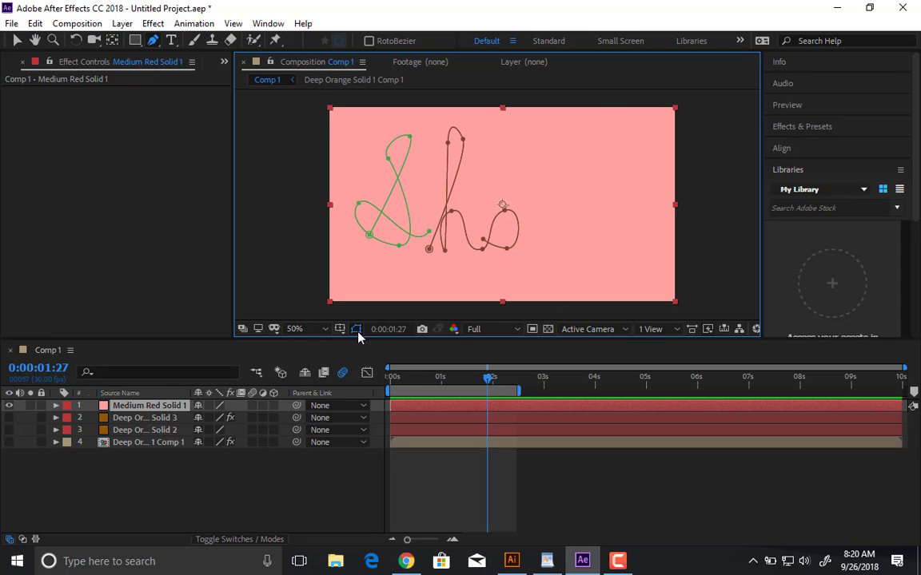
Add another 960 x 540 px pink solid above the layer holding the letter paths.
left_click(164, 410)
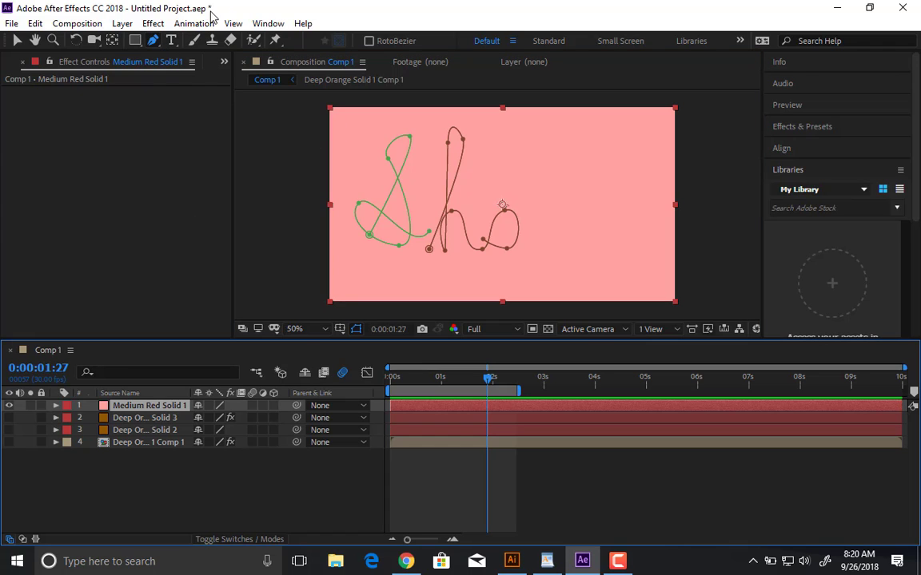
left_click(154, 24)
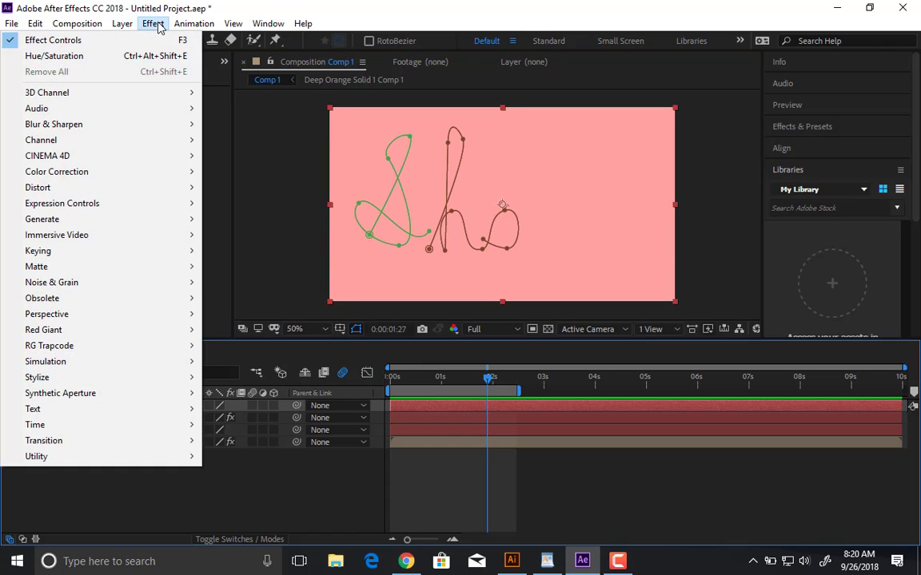
mouse_move(124, 23)
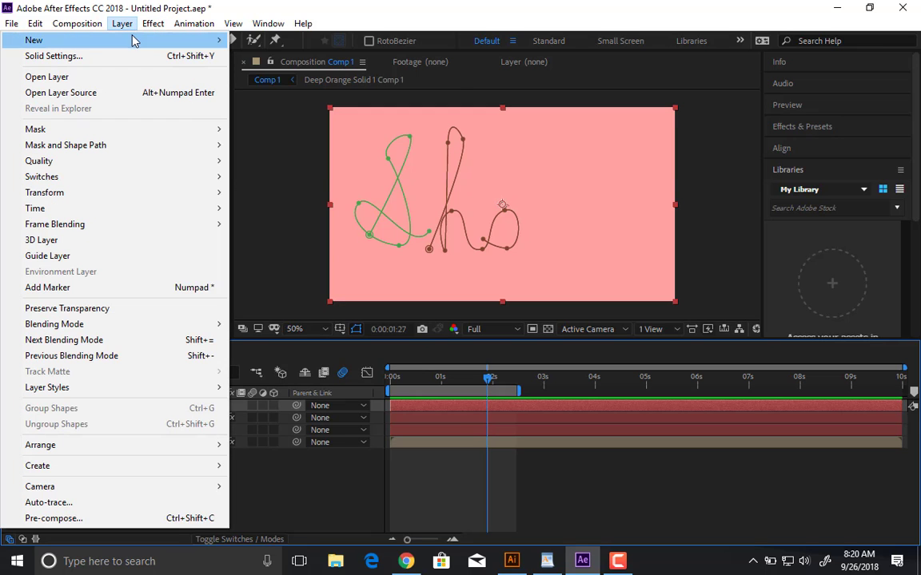
left_click(267, 56)
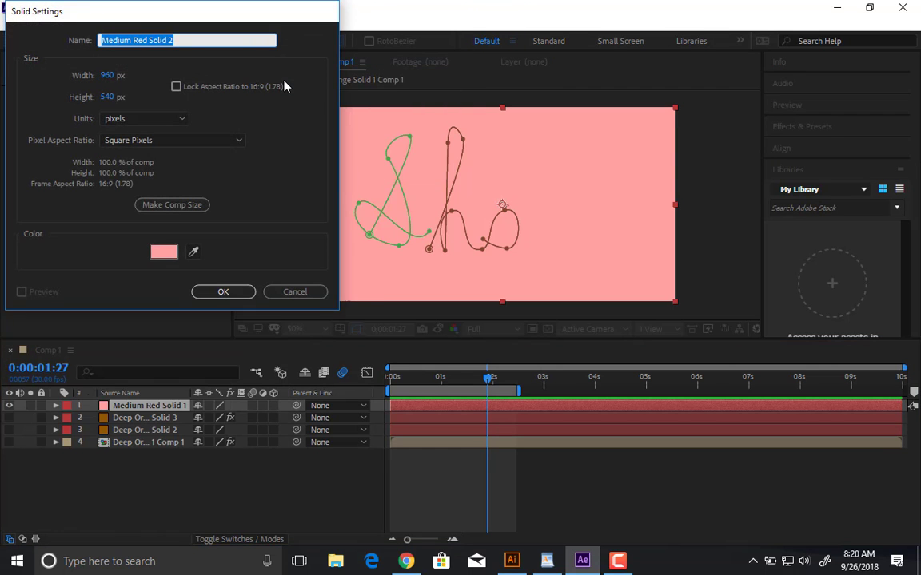
key("Return")
Apply the Generate effect Write-on to the new pink solid on the top layer.
left_click(152, 23)
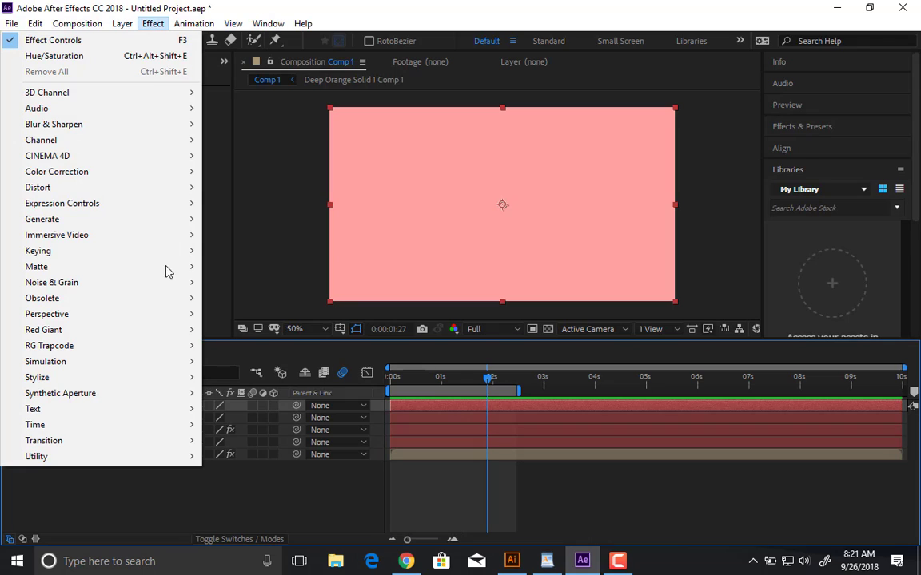
mouse_move(152, 219)
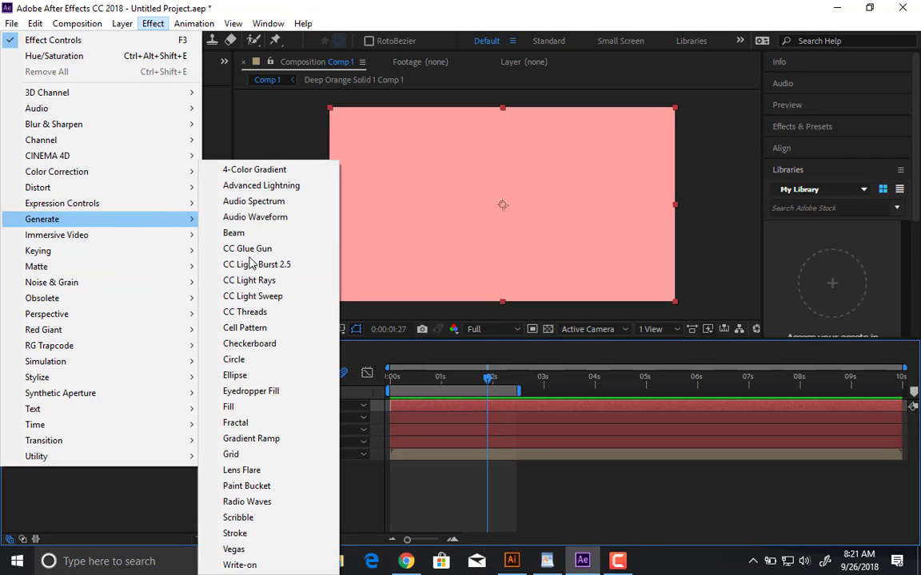
left_click(240, 565)
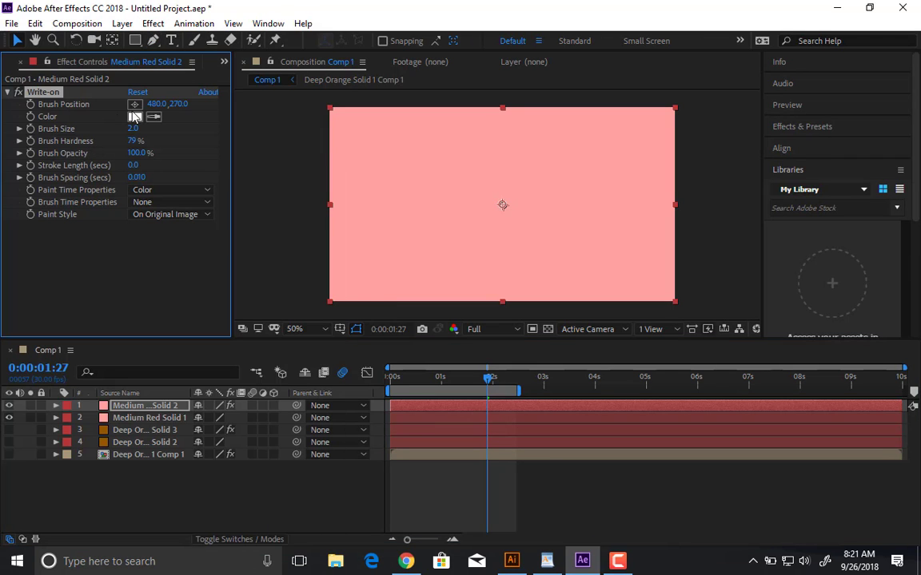
left_click(138, 110)
Start keyframing the Write-on Brush Position at 0:00:00:00 and set its horizontal value to 729 at 0:00:01:11.
left_click_drag(406, 382, 336, 385)
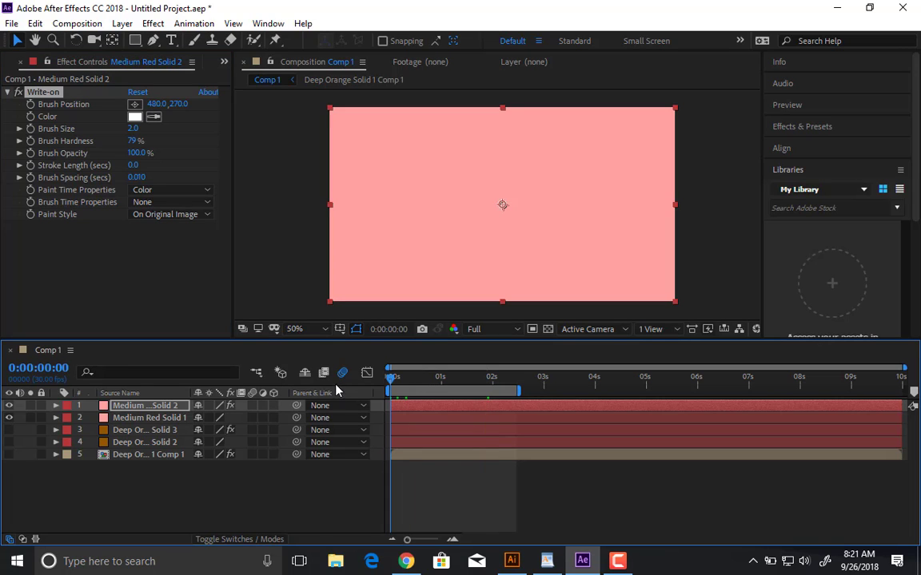
left_click(30, 103)
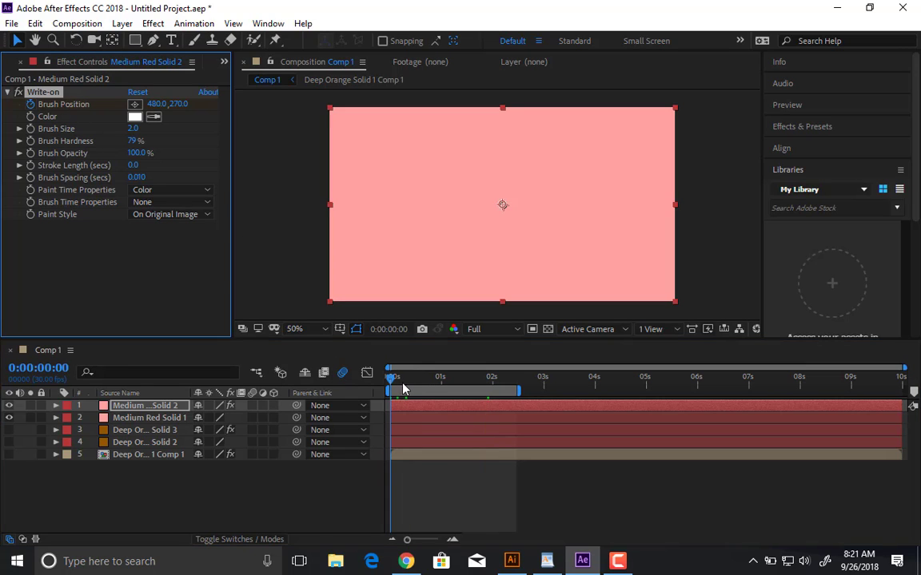
left_click(428, 382)
key("space")
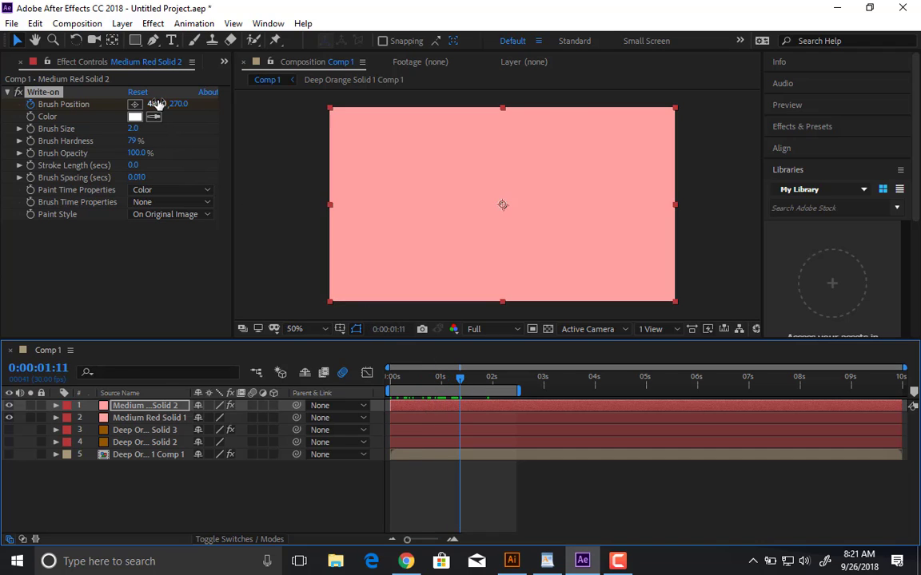
left_click_drag(157, 104, 368, 135)
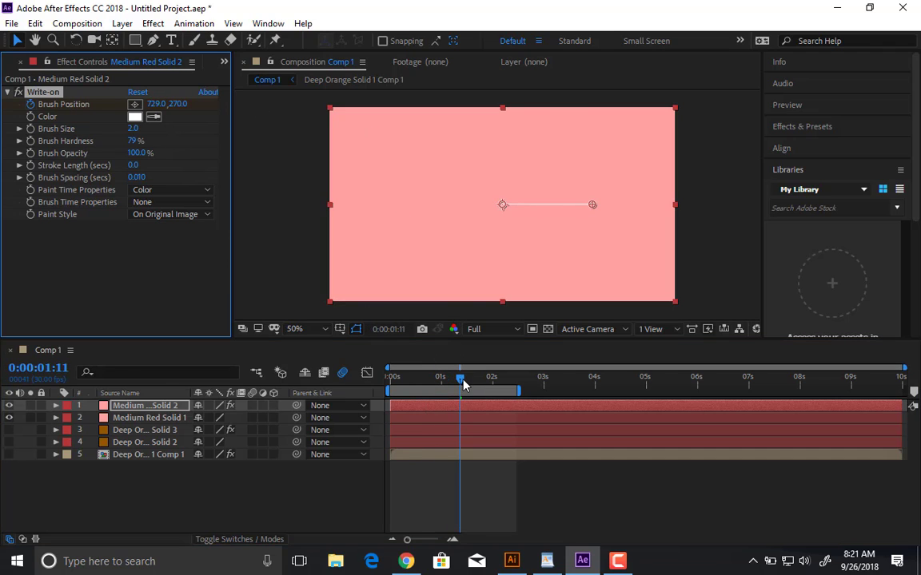
Keyframe the Brush Position's vertical value at 409 at 0:00:01:22.
mouse_move(462, 378)
left_mouse_down()
mouse_move(356, 368)
mouse_move(478, 374)
left_mouse_up()
key("space")
key("space")
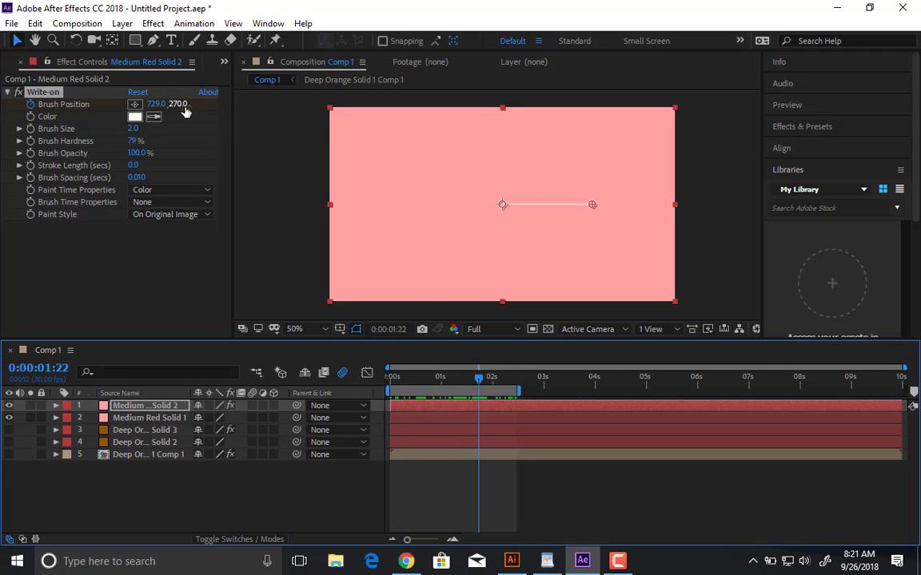
left_click_drag(178, 104, 294, 127)
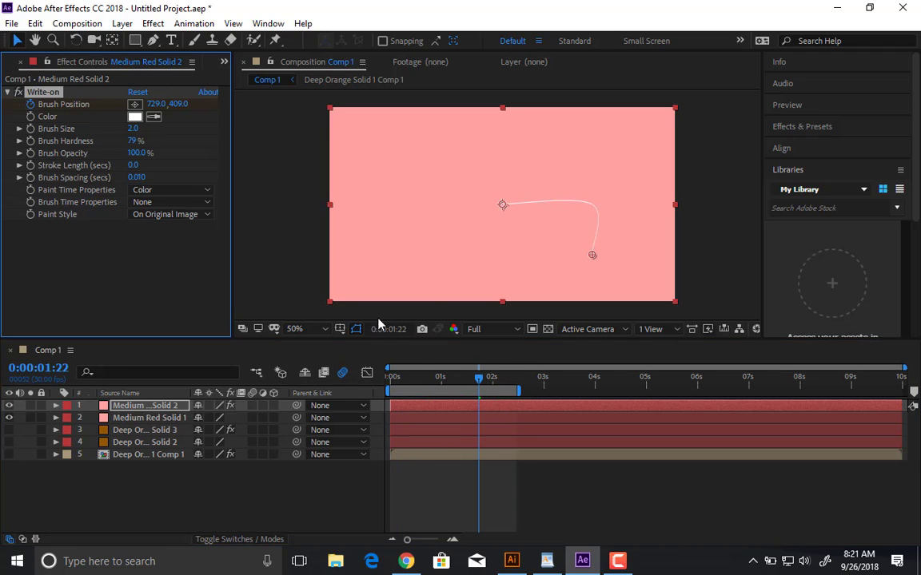
Remove all Brush Position keyframes and return the current time to the start of the composition.
mouse_move(477, 376)
left_mouse_down()
mouse_move(433, 377)
mouse_move(446, 377)
left_mouse_up()
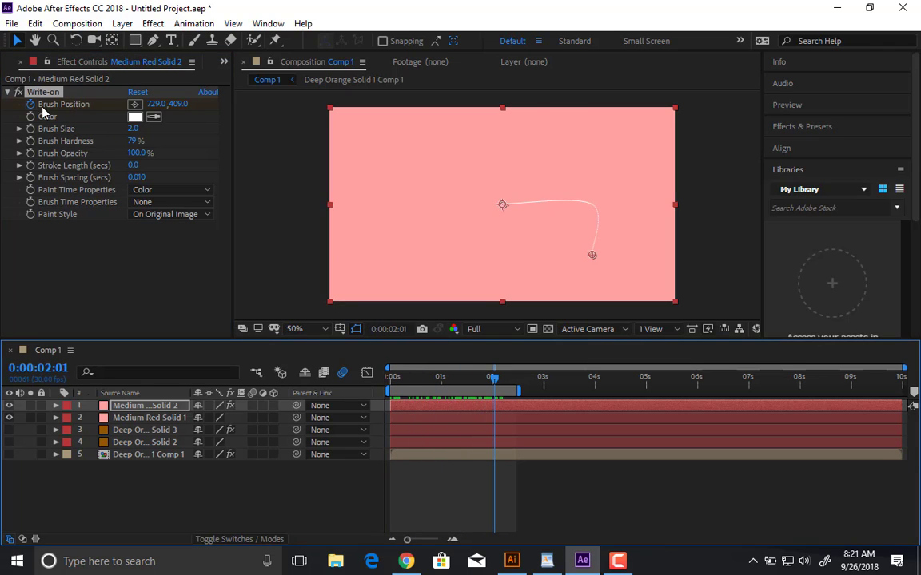
left_click(20, 92)
left_click(410, 383)
key("space")
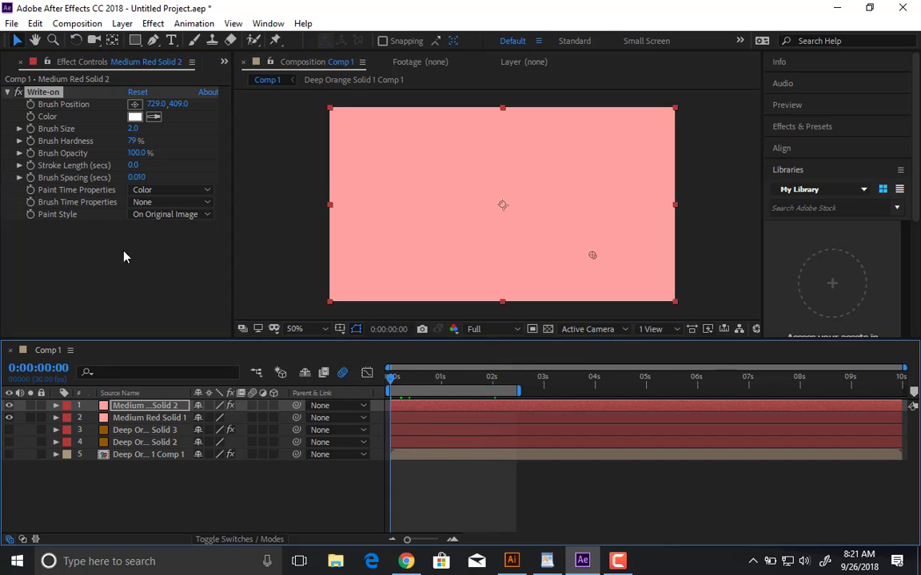
Copy the Mask Path of Mask 1, the S shape, from the Medium Red Solid 1 layer.
left_click(156, 418)
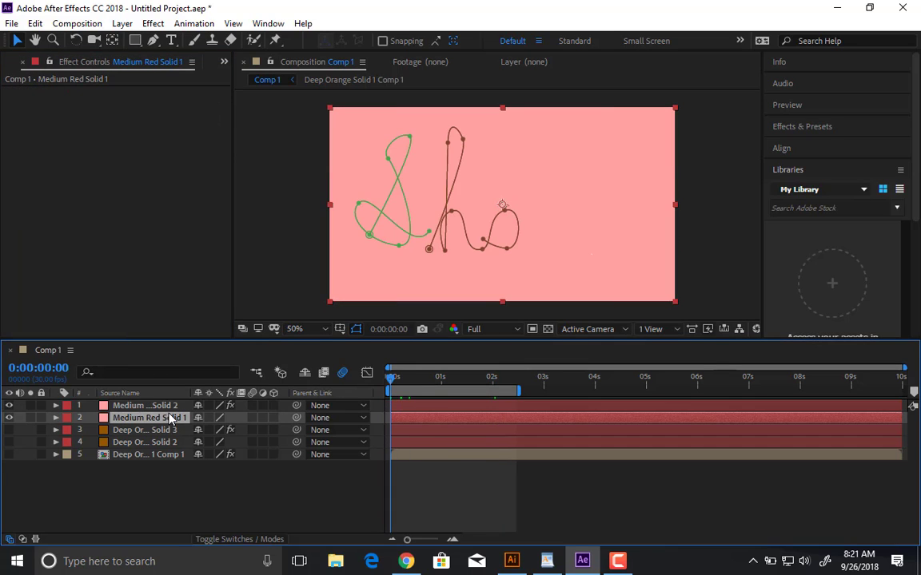
left_click(56, 418)
left_click(64, 433)
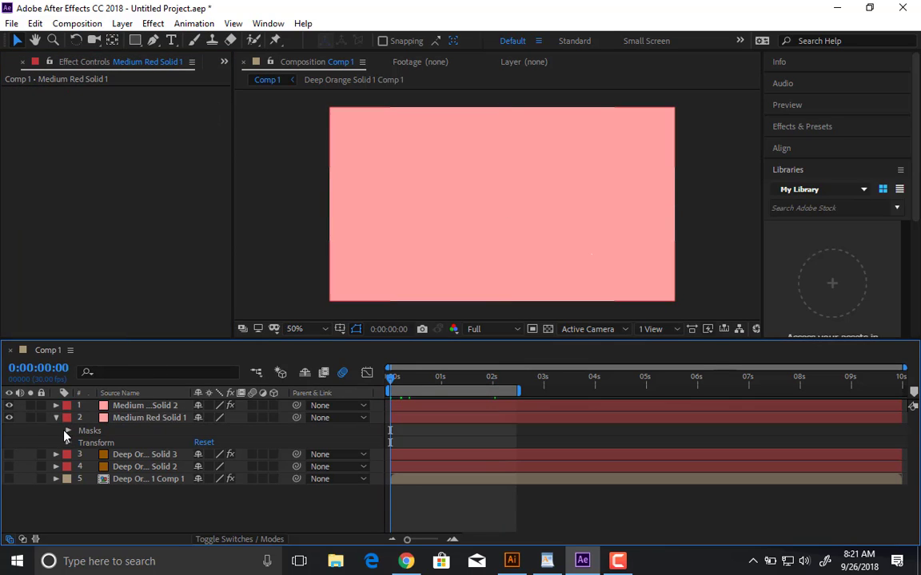
left_click(68, 431)
left_click(68, 432)
left_click(80, 443)
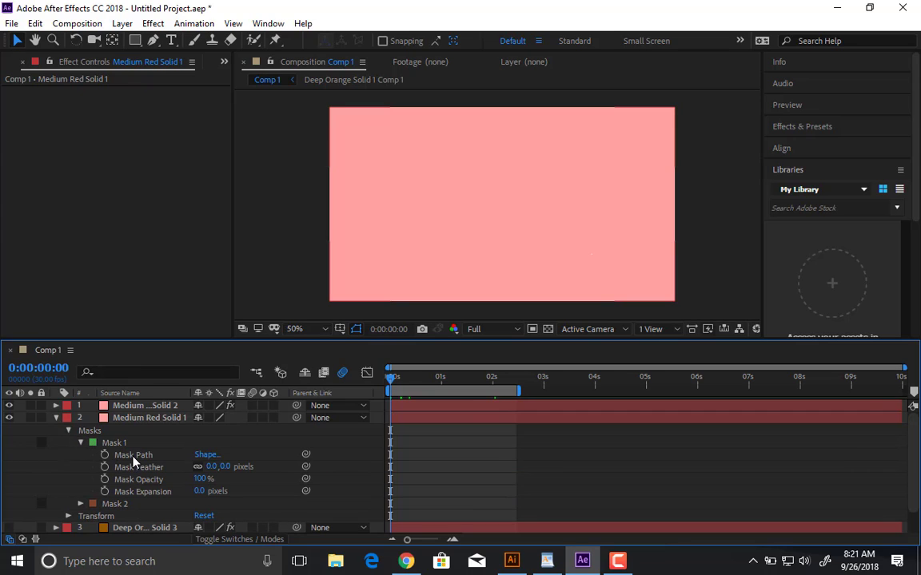
left_click(136, 455)
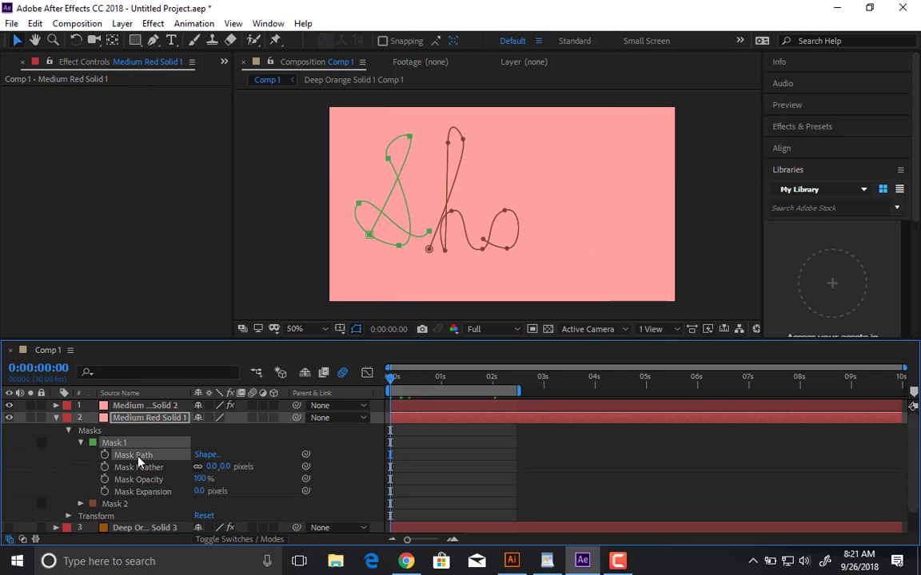
Enable keyframing for the Write-on Brush Position on Medium Red Solid 2 and paste the S path into it at 0:00:00:00.
left_click(142, 407)
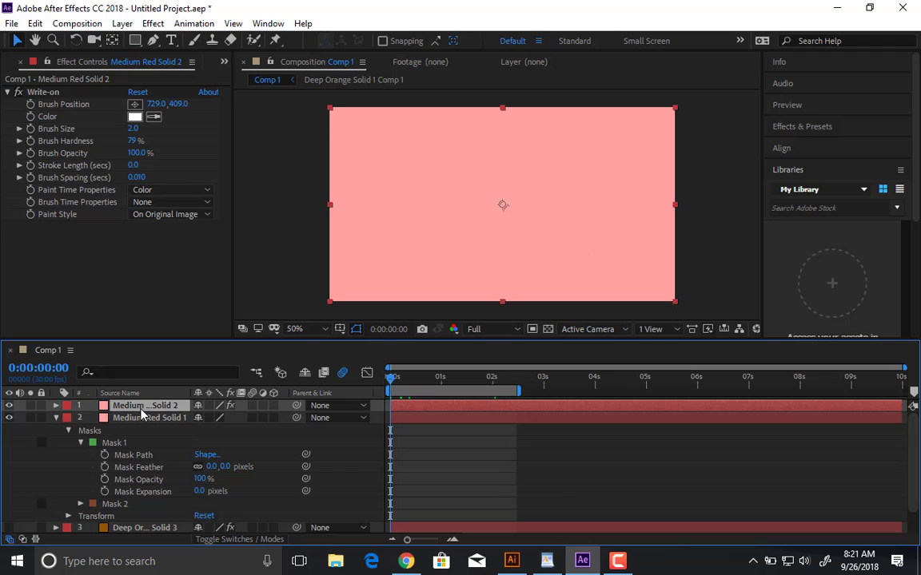
left_click(32, 105)
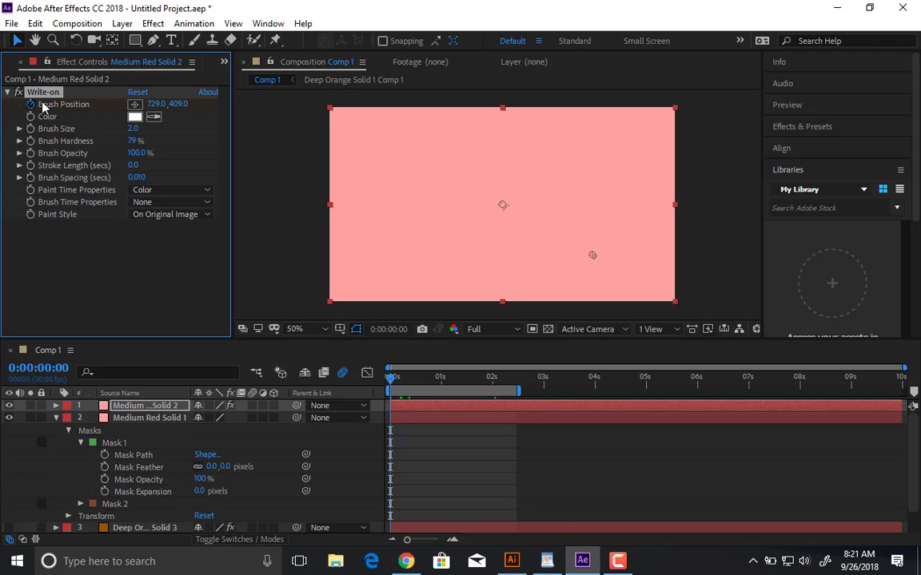
left_click(30, 105)
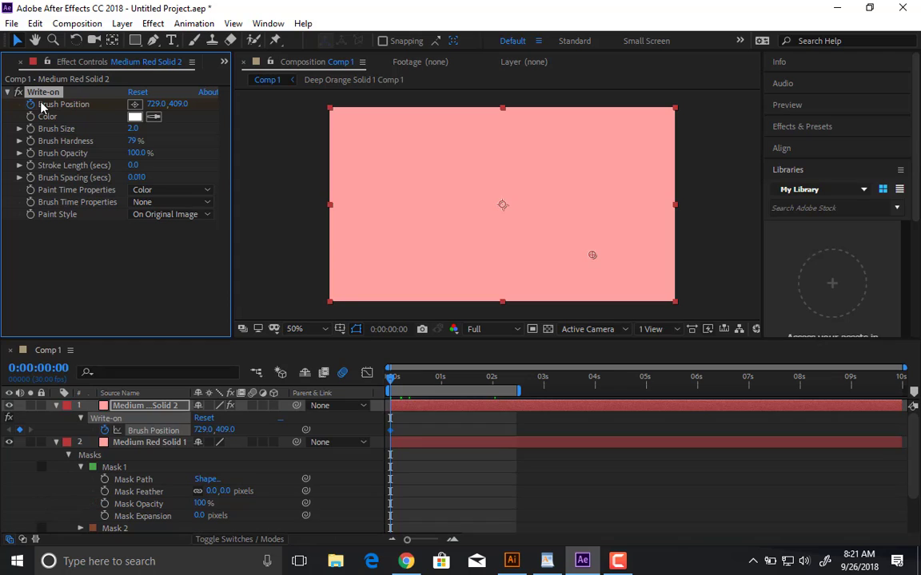
left_click(175, 435)
key("ctrl+v")
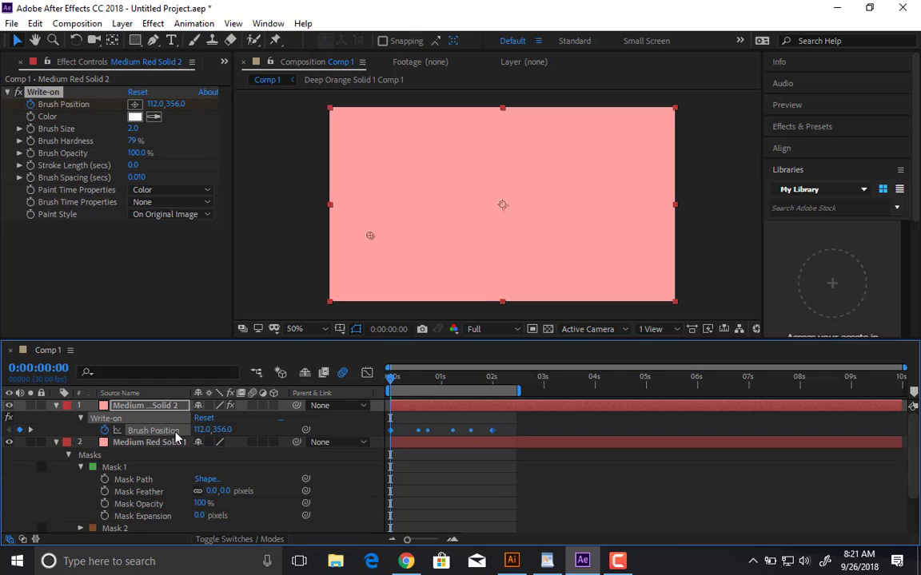
Preview the S being written from the start and examine its stroke at 100% magnification.
key("space")
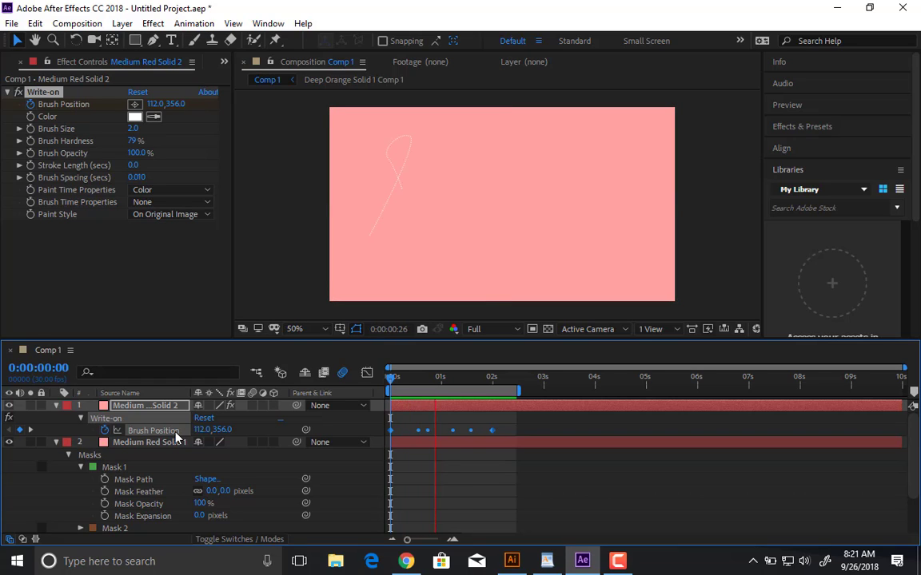
key("space")
scroll(370, 156, "up", 2)
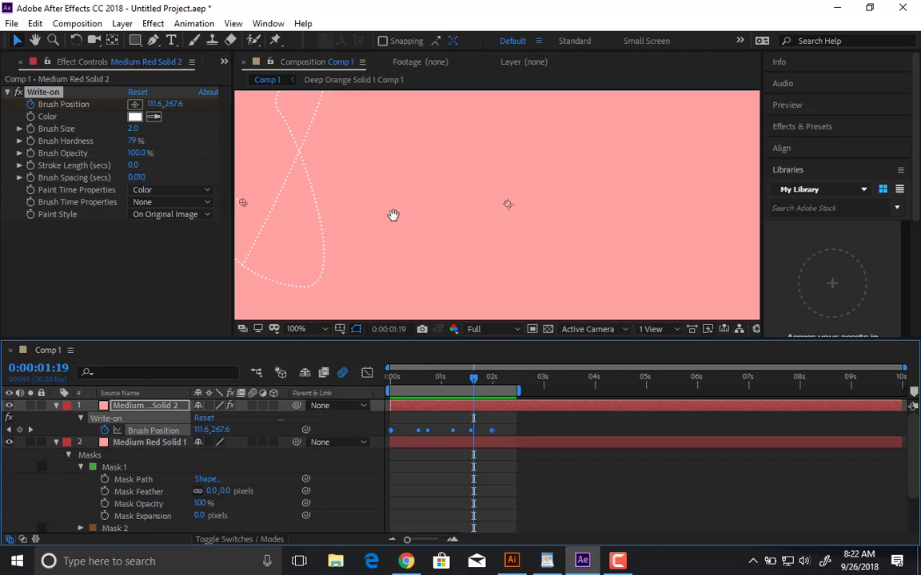
key("Home")
key("space")
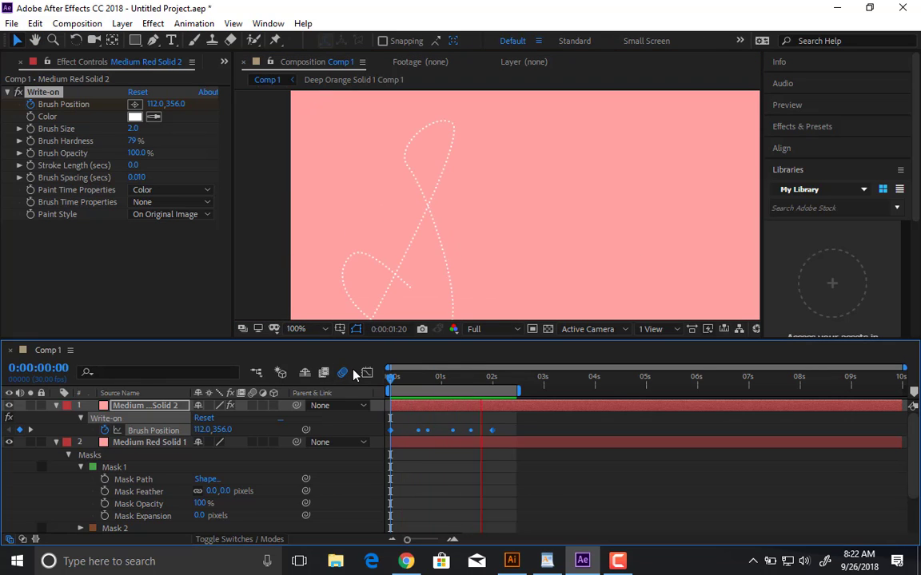
key("space")
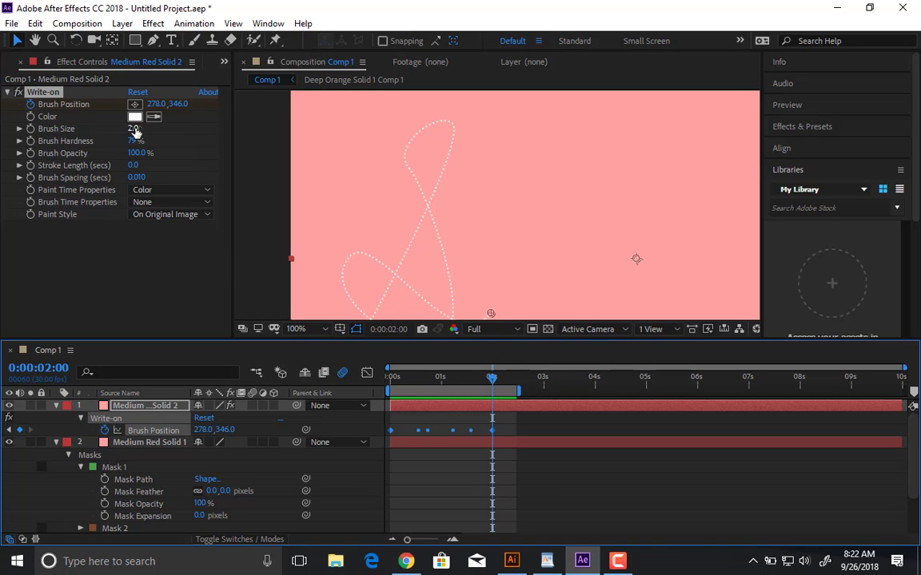
Set the Write-on Brush Size to 4.0 and Brush Spacing to 0.005 seconds, and preview the smoother stroke from the start.
mouse_move(135, 130)
left_mouse_down()
mouse_move(199, 144)
mouse_move(151, 130)
left_mouse_up()
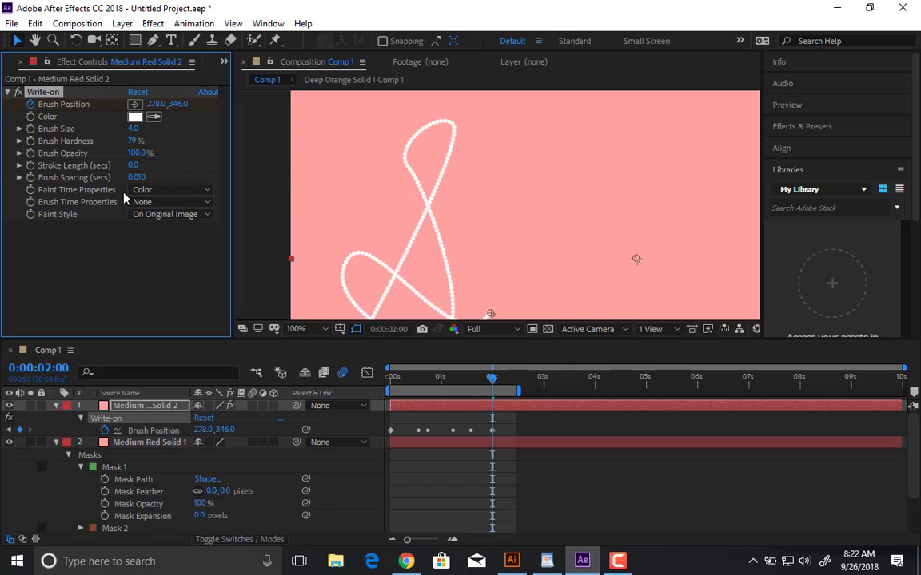
left_click(136, 177)
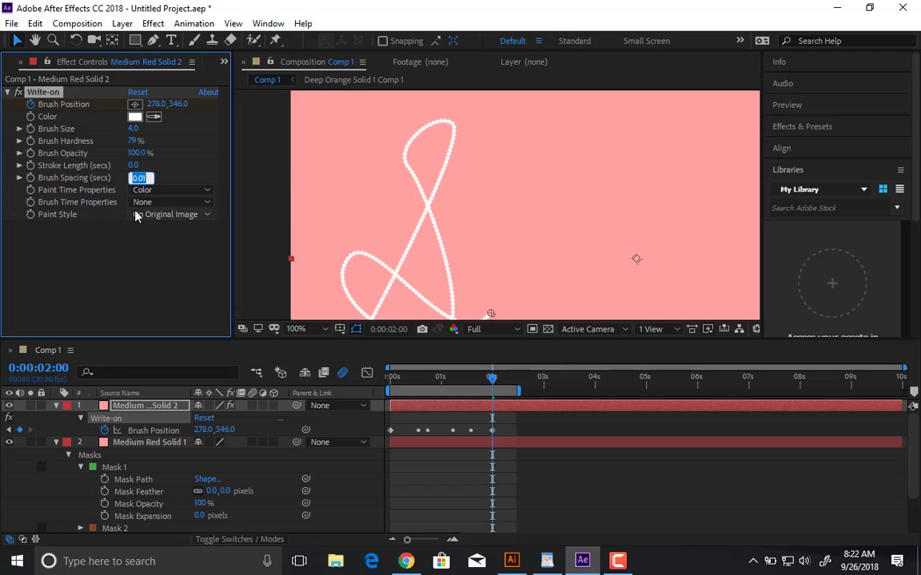
type("0.005")
key("Return")
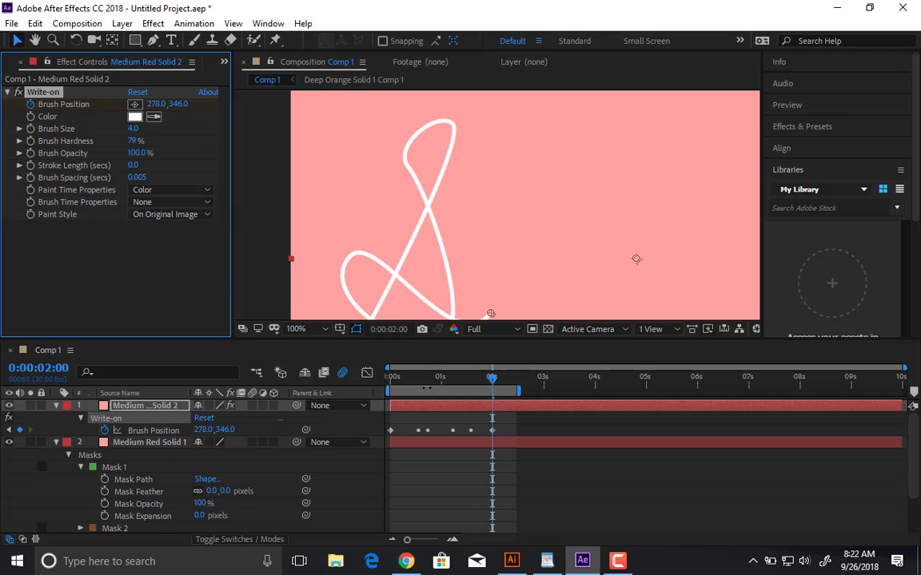
left_click_drag(484, 386, 425, 386)
key("Home")
key("space")
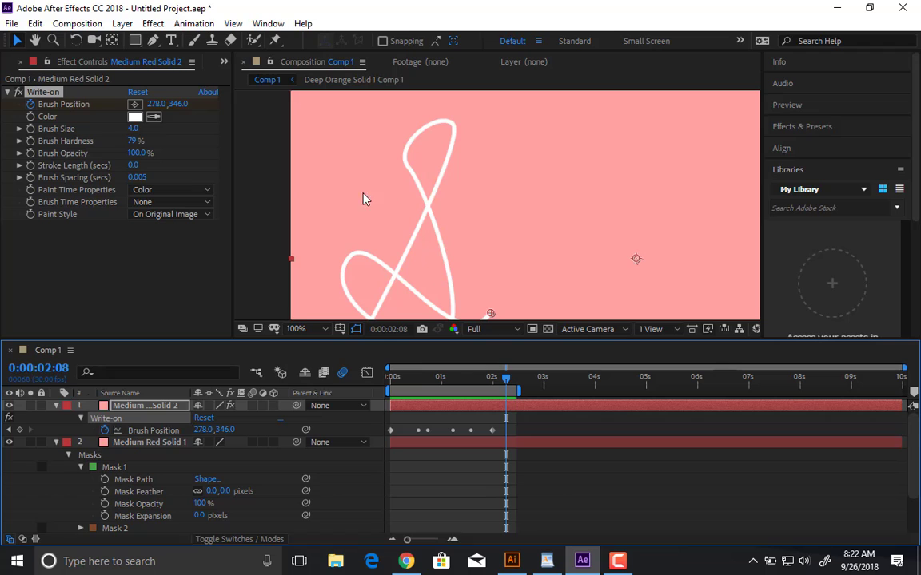
Copy the Mask Path of Mask 2, the "ho" shape, from the Medium Red Solid 1 layer.
scroll(166, 455, "down", 1)
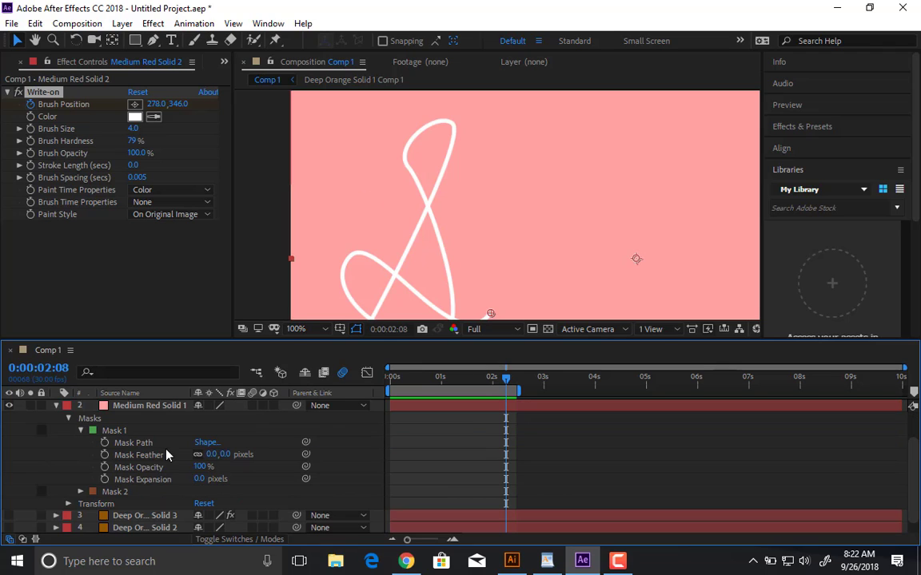
left_click(80, 492)
left_click(134, 491)
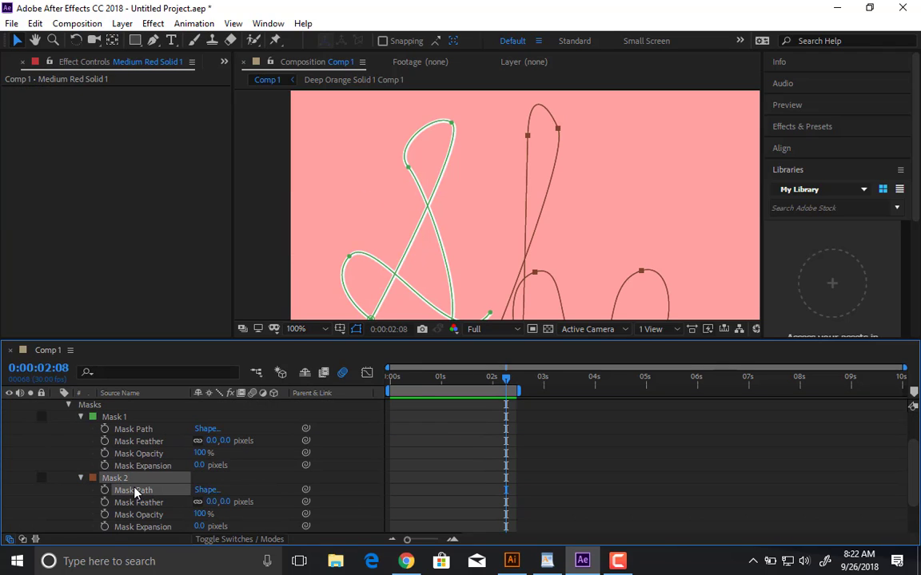
Extend the work area's end past the 4-second mark and paste the Mask 2 path into Brush Position at 0:00:02:08.
scroll(159, 485, "up", 1)
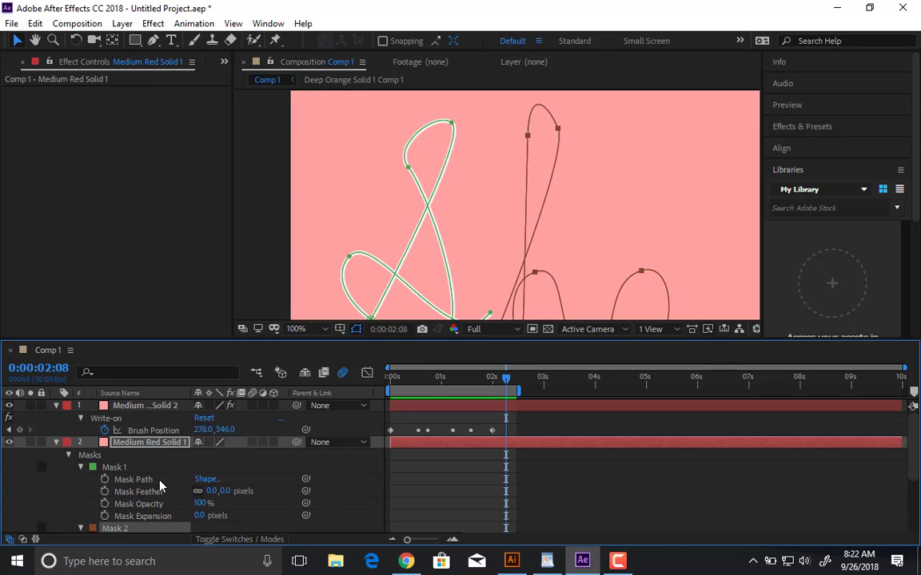
left_click(152, 430)
left_click(106, 418)
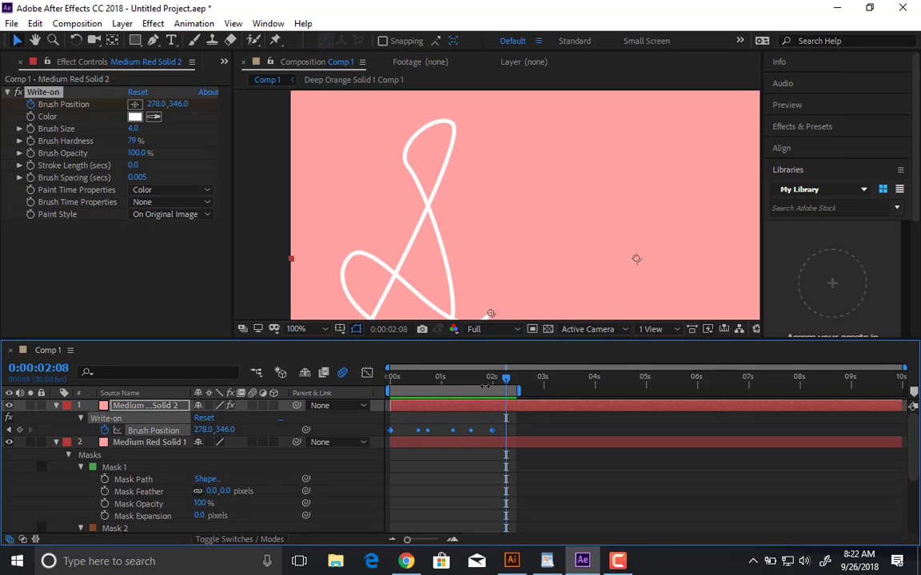
left_click_drag(521, 390, 617, 390)
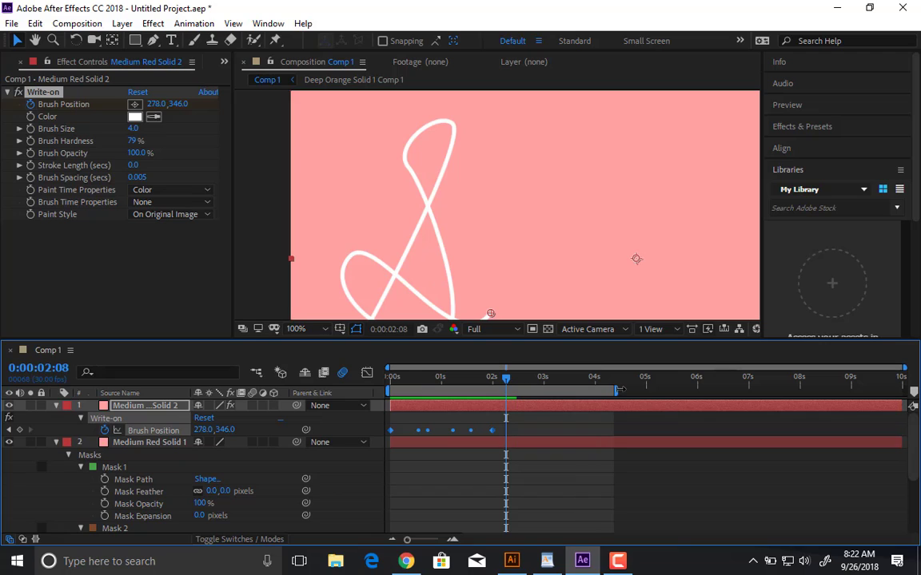
key("ctrl+v")
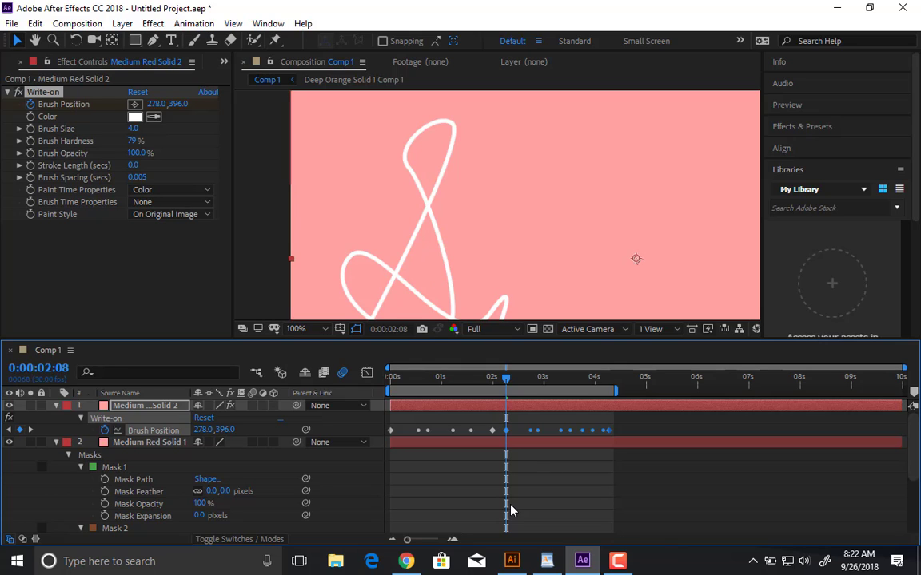
Preview the complete "Sho" handwriting animation from the start at 50% magnification.
scroll(452, 248, "down", 2)
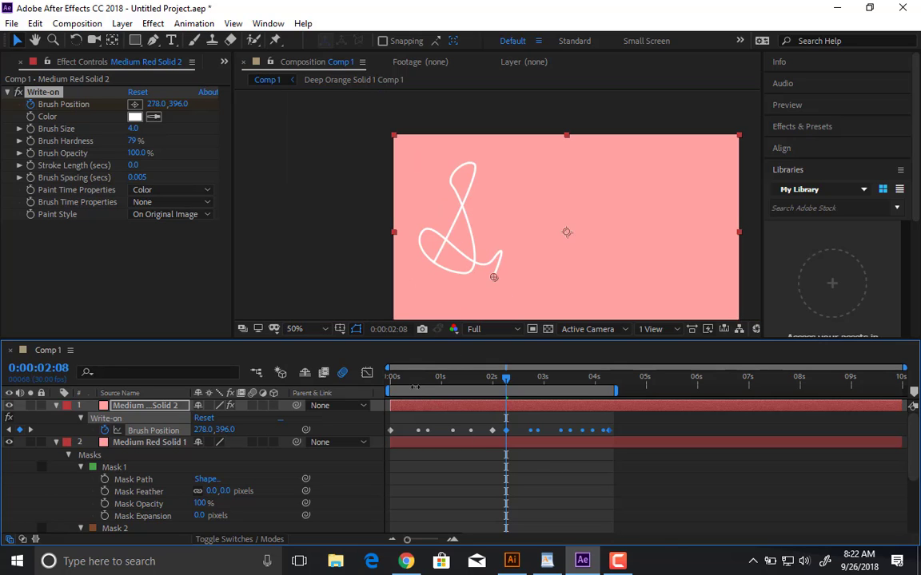
left_click_drag(379, 380, 301, 323)
key("space")
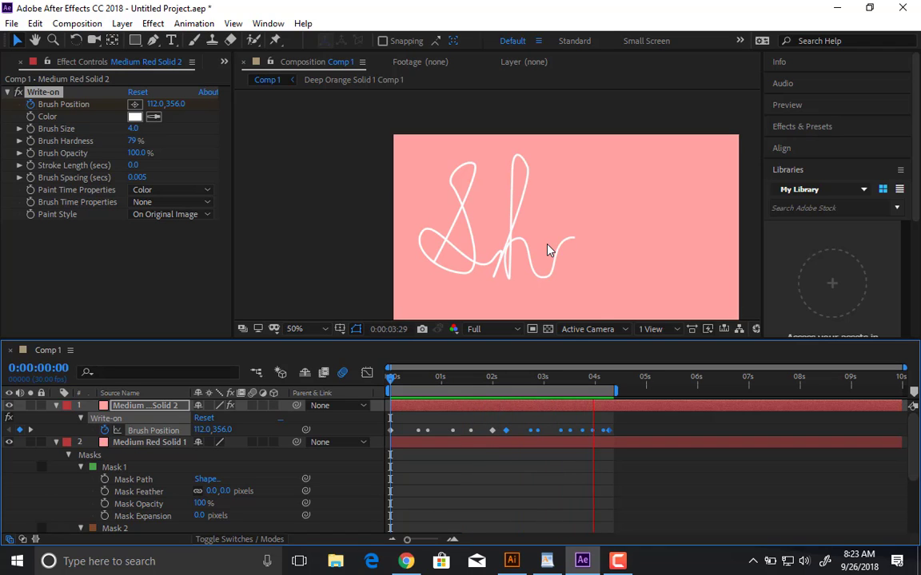
Extend the work area's end past the 5-second mark, scrub to 0:00:01:29 and collapse both Medium Red Solid layers.
left_click_drag(618, 391, 661, 391)
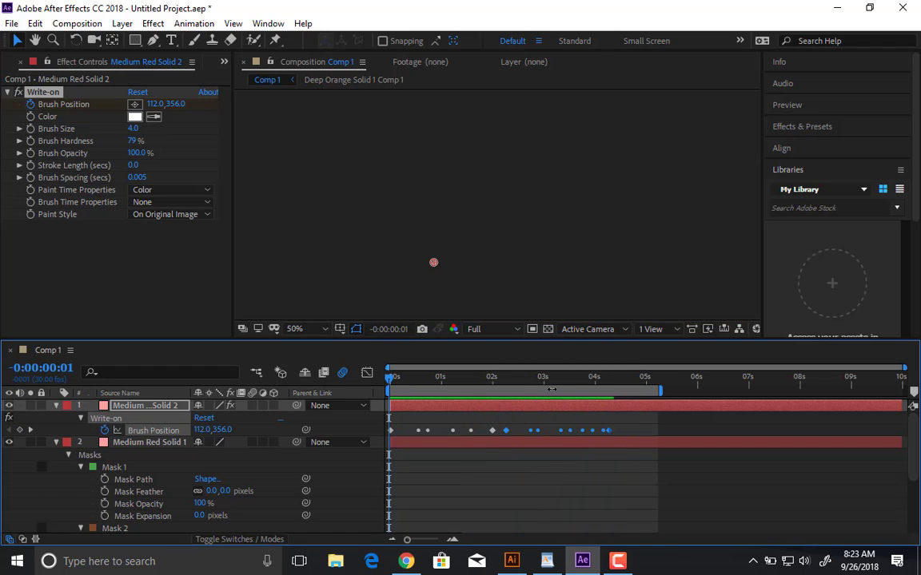
mouse_move(543, 380)
left_mouse_down()
mouse_move(491, 378)
mouse_move(602, 380)
mouse_move(522, 380)
mouse_move(469, 366)
mouse_move(508, 368)
mouse_move(491, 368)
left_mouse_up()
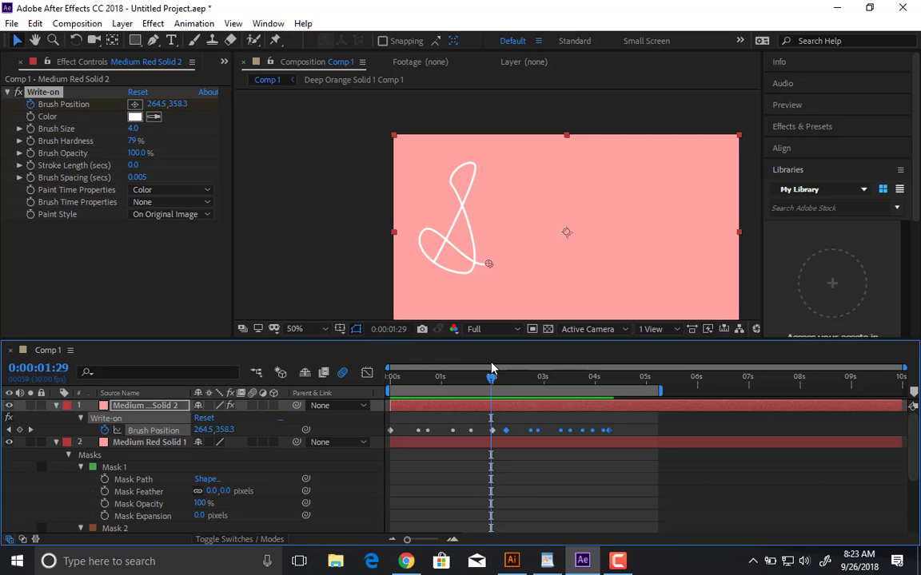
left_click(55, 405)
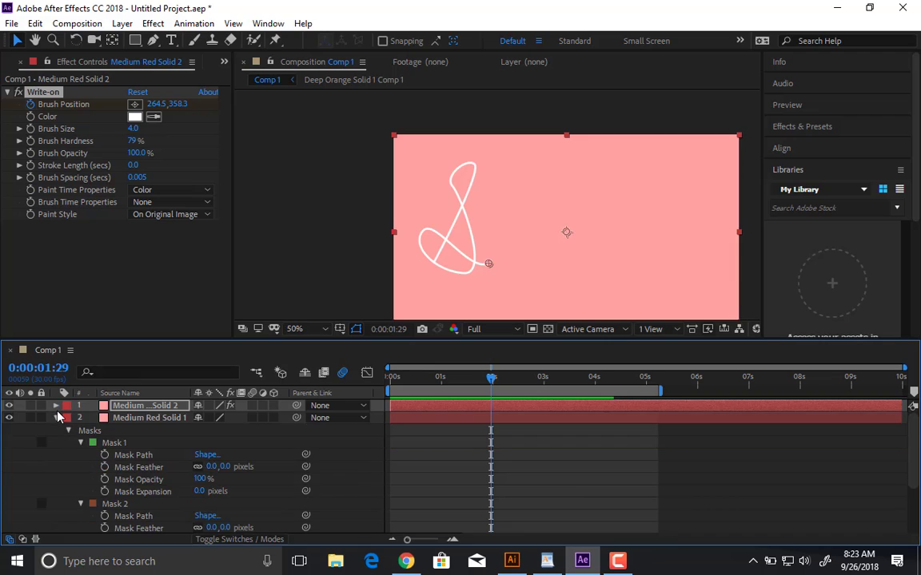
left_click(56, 418)
Hide both Medium Red Solid layers, then show Deep Orange Solid 3 and reveal its keyframed properties.
left_click_drag(9, 405, 9, 424)
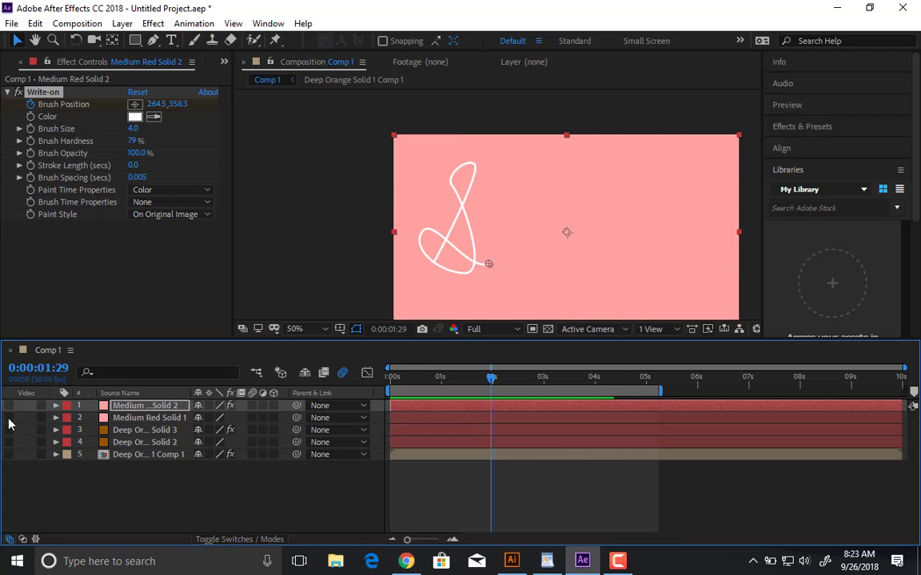
left_click(9, 430)
left_click(136, 431)
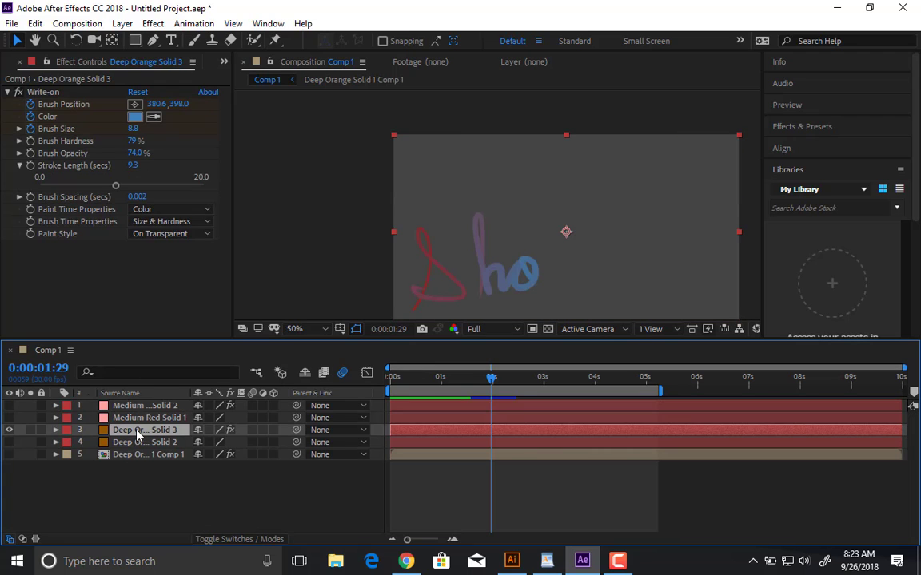
key("u")
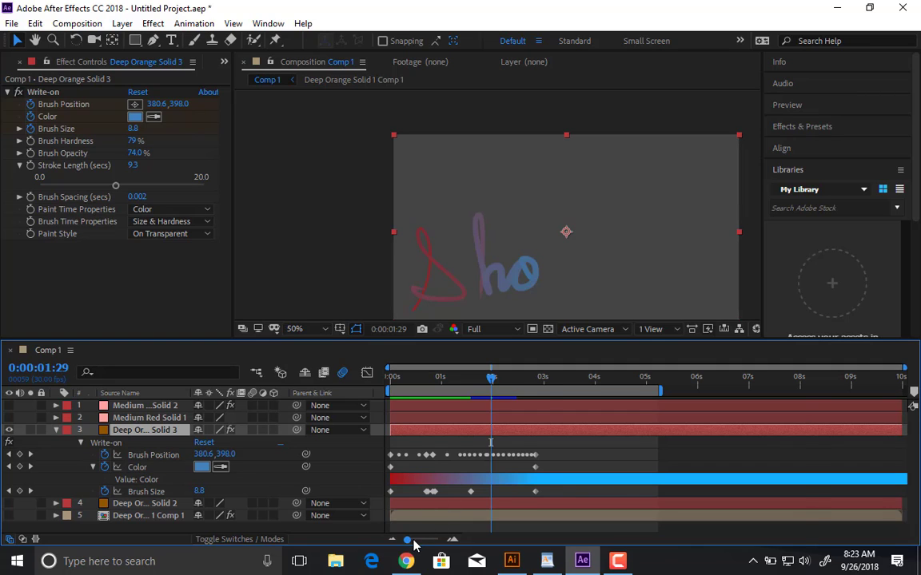
Try removing all Brush Size keyframes from Deep Orange Solid 3's Write-on effect.
left_click_drag(413, 541, 421, 541)
left_click(162, 491)
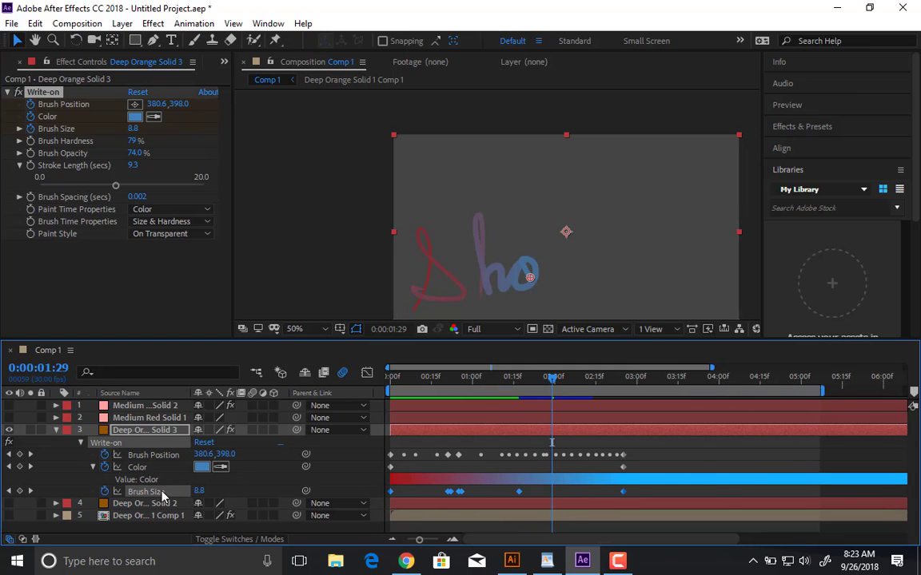
key("Delete")
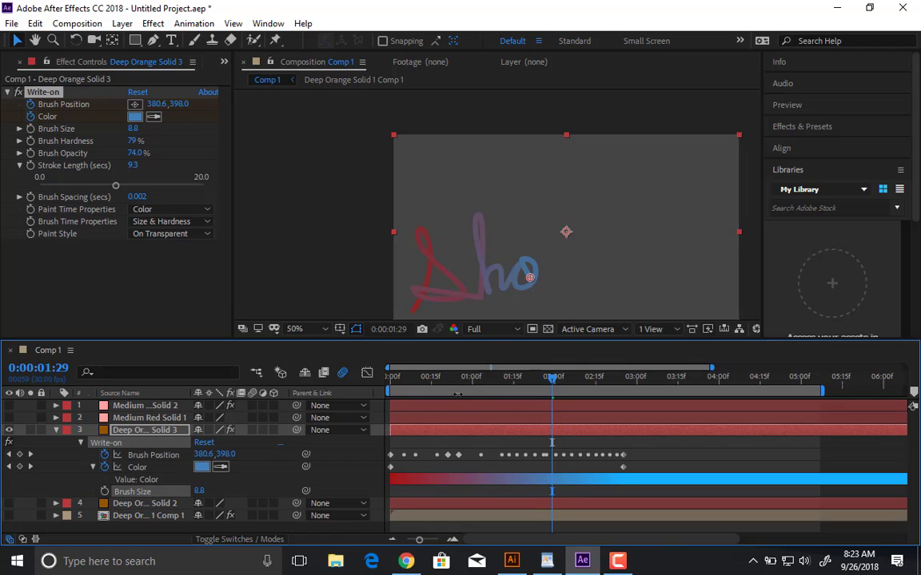
mouse_move(405, 379)
left_mouse_down()
mouse_move(477, 387)
mouse_move(437, 390)
mouse_move(466, 389)
left_mouse_up()
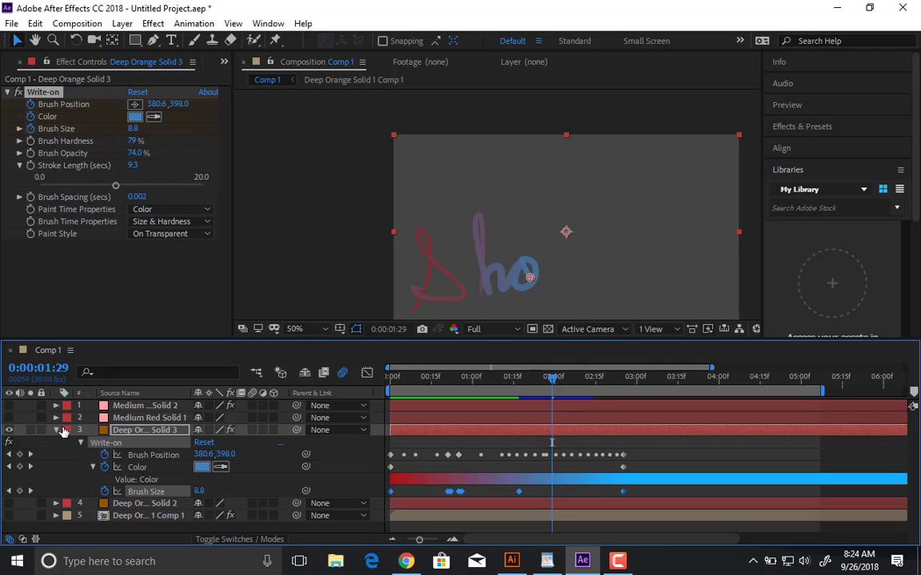
Collapse and hide Deep Orange Solid 3, and make Medium Red Solid 2 visible again.
left_click(55, 430)
left_click(10, 430)
left_click(9, 406)
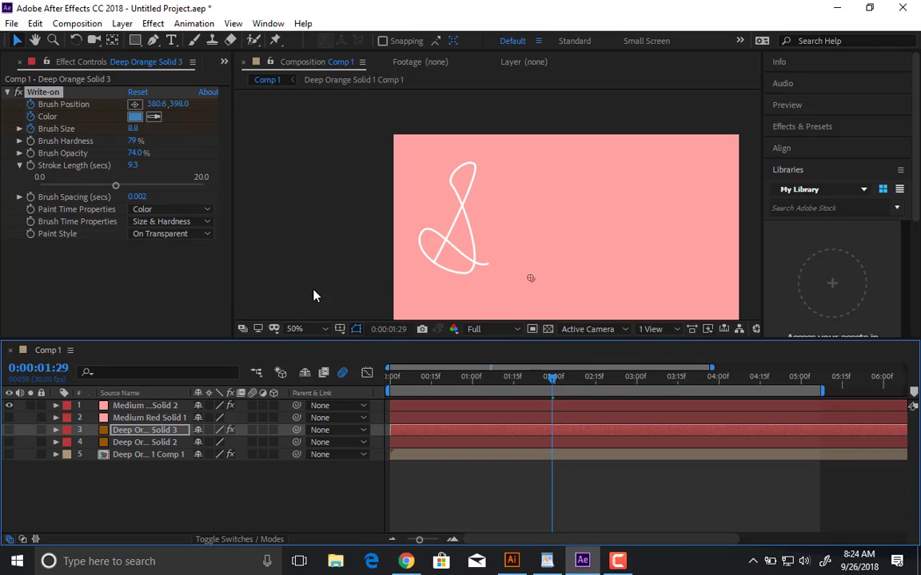
Preview Medium Red Solid 2's stroke up to 0:00:02:08 at 100% magnification.
scroll(392, 278, "up", 1)
key("space")
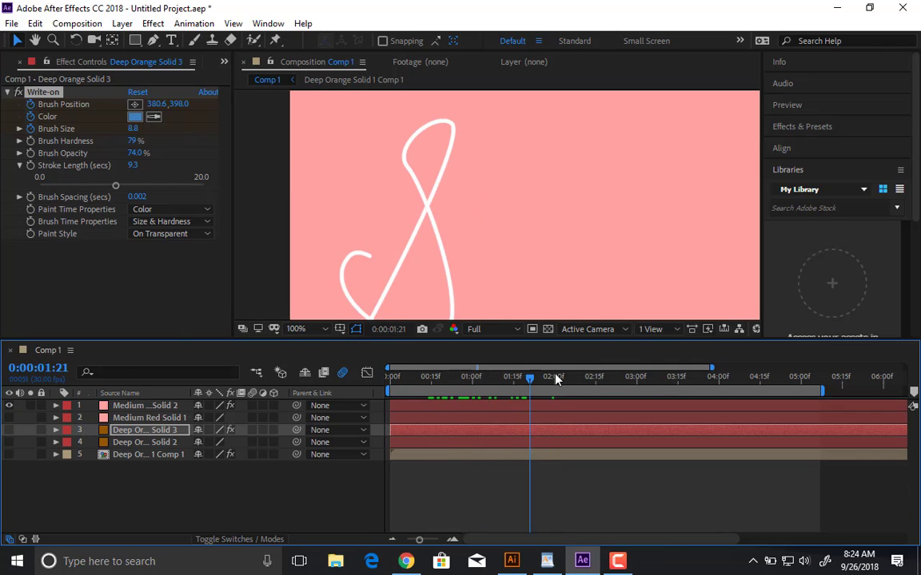
key("space")
left_click_drag(554, 280, 529, 221)
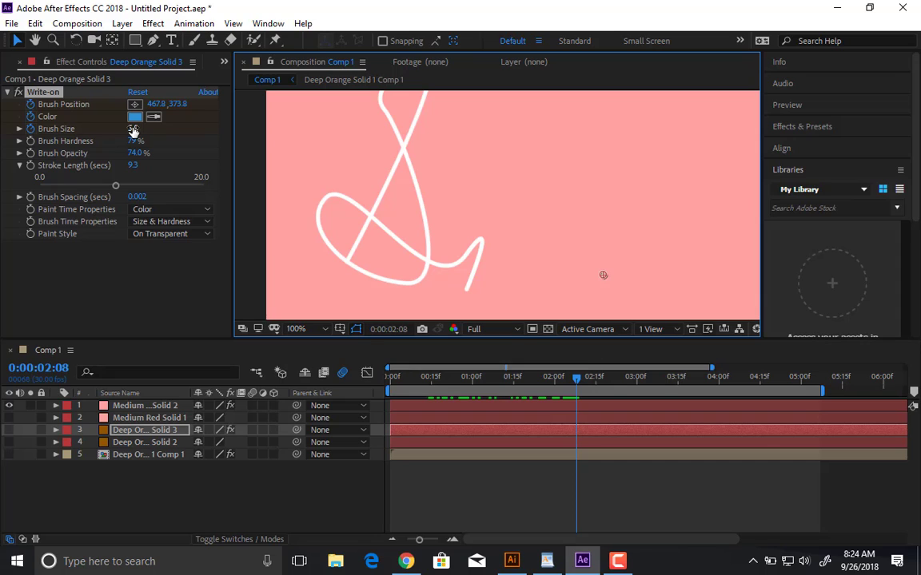
left_click(43, 138)
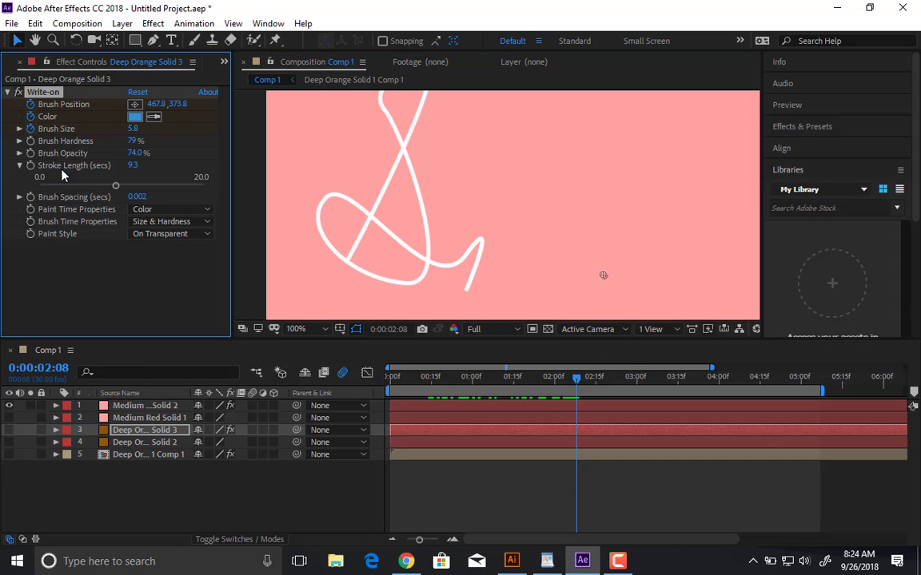
Set the Write-on Brush Size to 3.6 and Brush Hardness to 53% on Medium Red Solid 2.
left_click(137, 406)
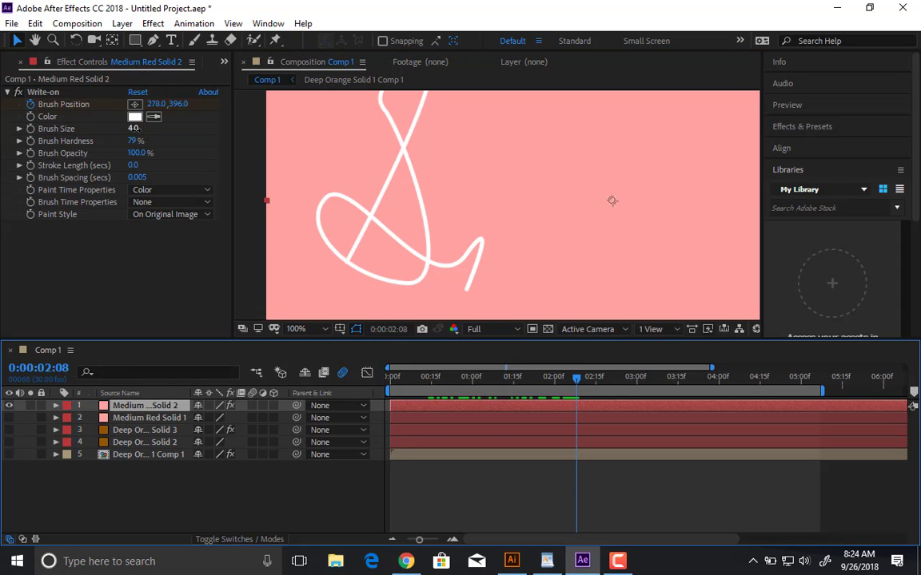
mouse_move(133, 128)
left_mouse_down()
mouse_move(138, 151)
mouse_move(27, 136)
mouse_move(147, 148)
mouse_move(101, 157)
mouse_move(275, 162)
mouse_move(72, 166)
left_mouse_up()
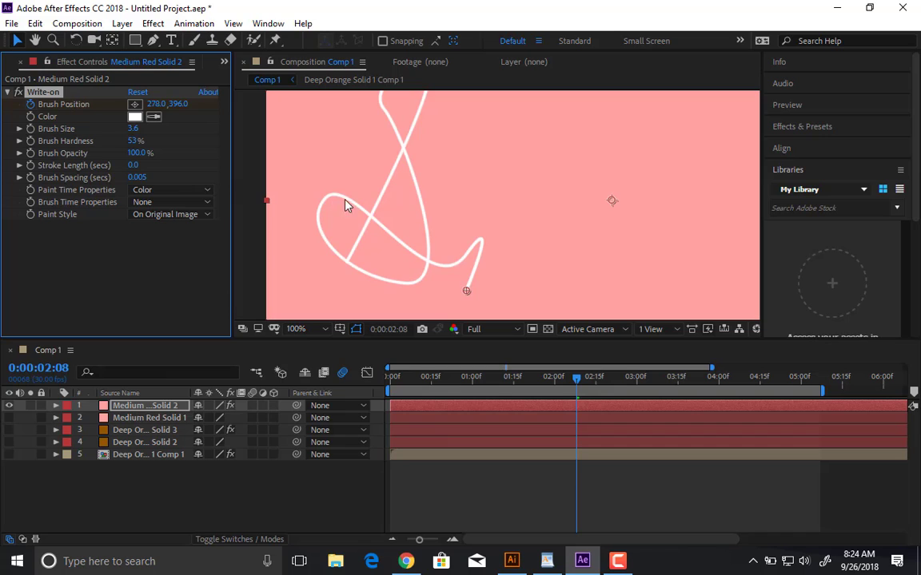
scroll(346, 206, "up", 1)
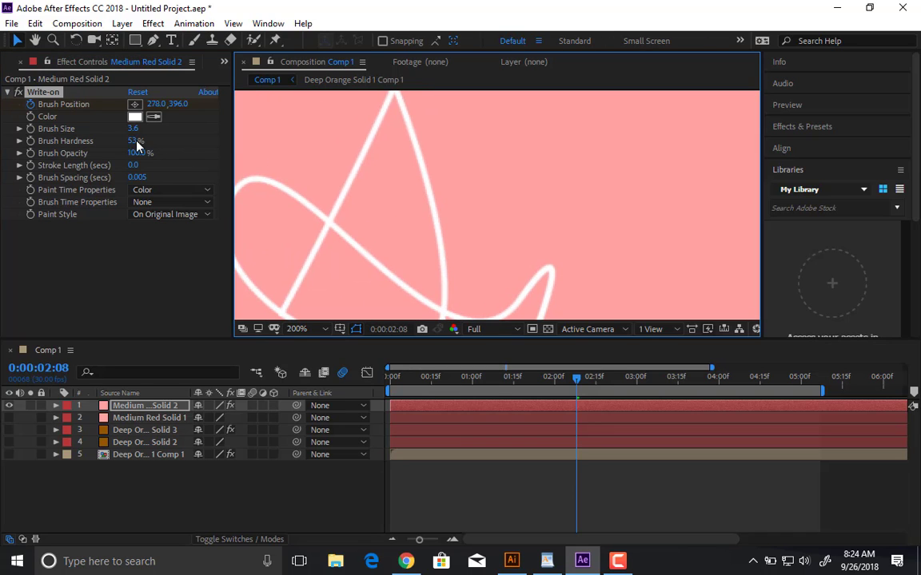
Compare the stroke's edge with Brush Hardness at 0%, then set it to 100% and return to 50% magnification.
mouse_move(138, 144)
left_mouse_down()
mouse_move(120, 132)
mouse_move(38, 123)
left_mouse_up()
scroll(358, 197, "up", 1)
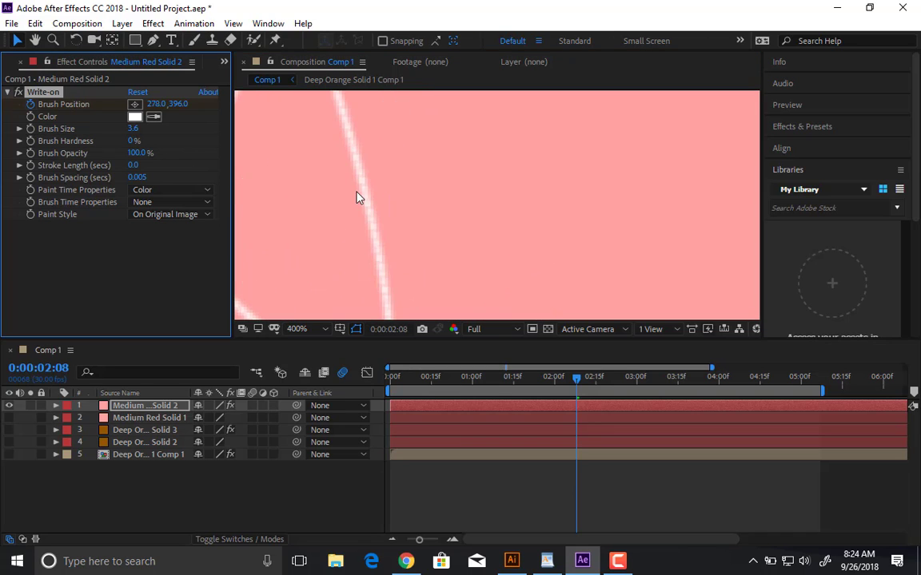
mouse_move(119, 133)
left_mouse_down()
mouse_move(403, 151)
mouse_move(100, 162)
left_mouse_up()
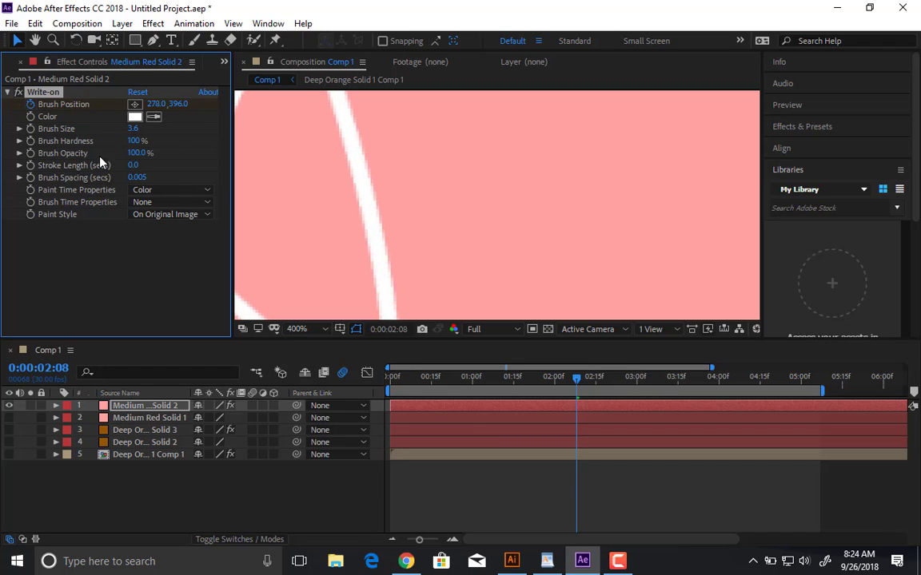
scroll(346, 198, "down", 3)
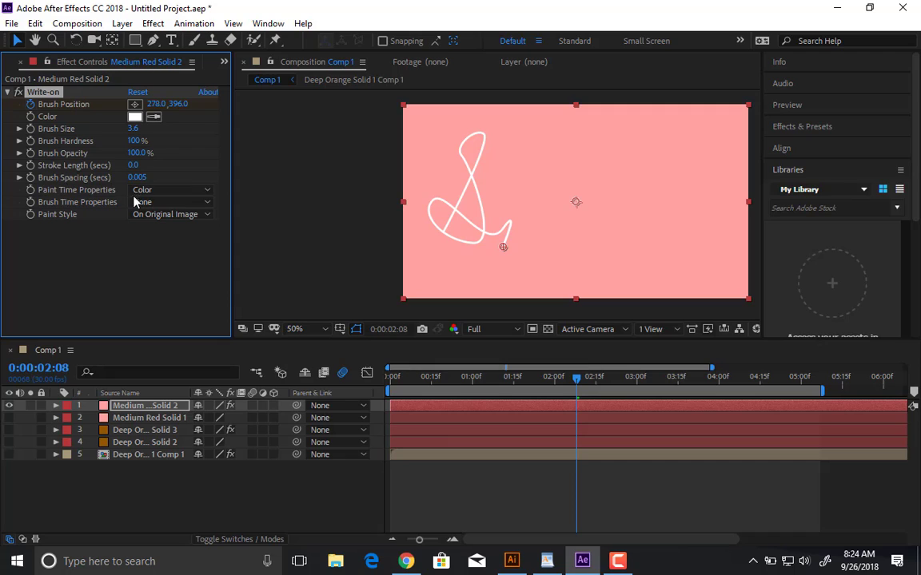
Review the Paint Time Properties options of the Write-on effect and choose Color.
left_click(155, 192)
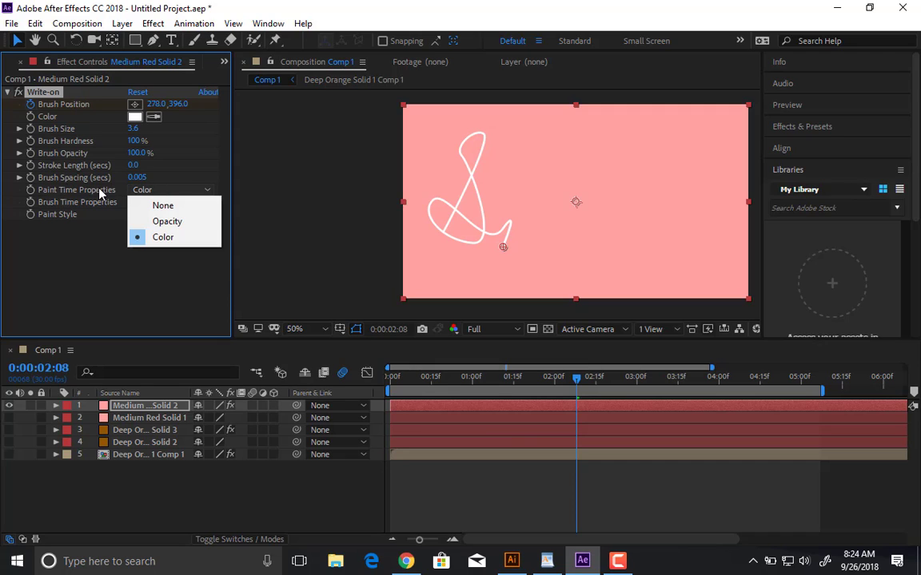
left_click(83, 171)
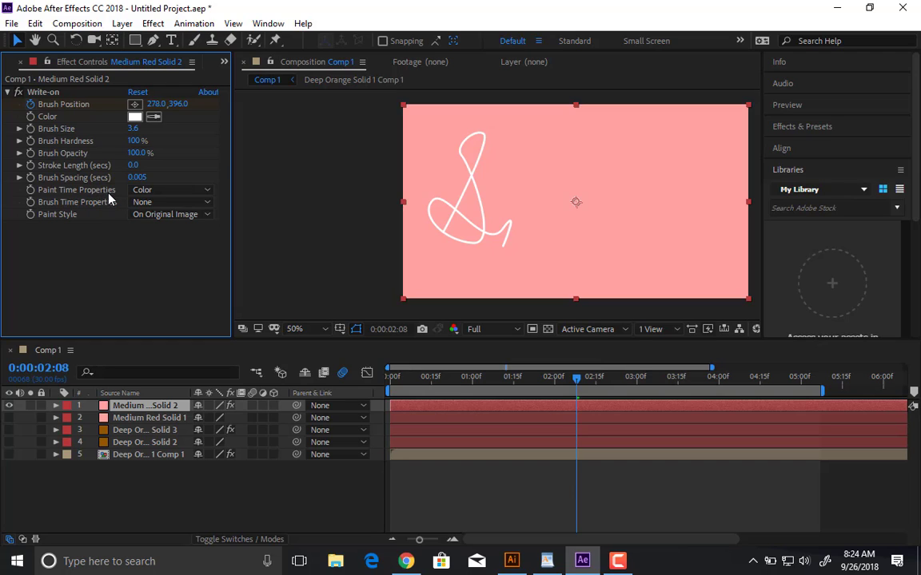
left_click(137, 190)
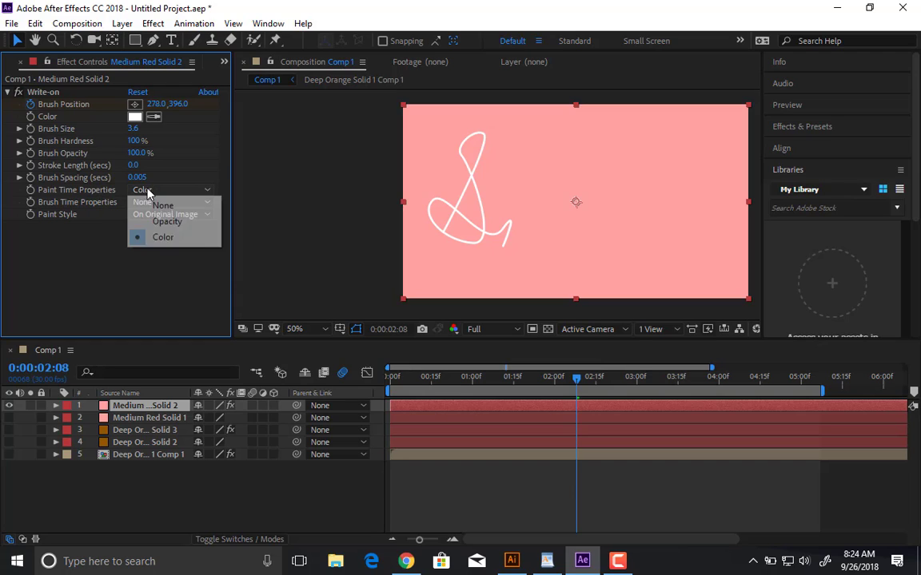
left_click(166, 237)
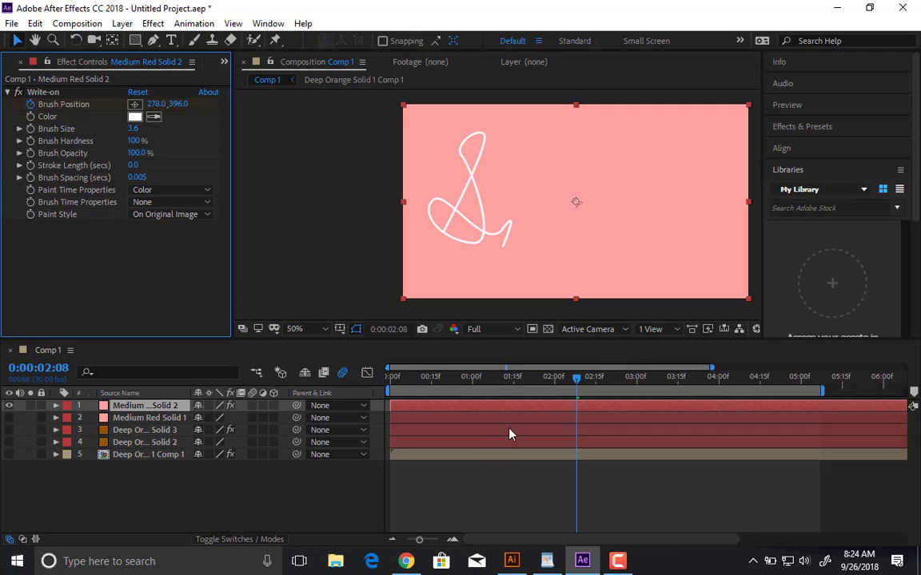
Keyframe the Write-on Color from white at the start to dark blue 0C026E at 0:00:04:09, and preview the color change.
left_click_drag(507, 390, 376, 338)
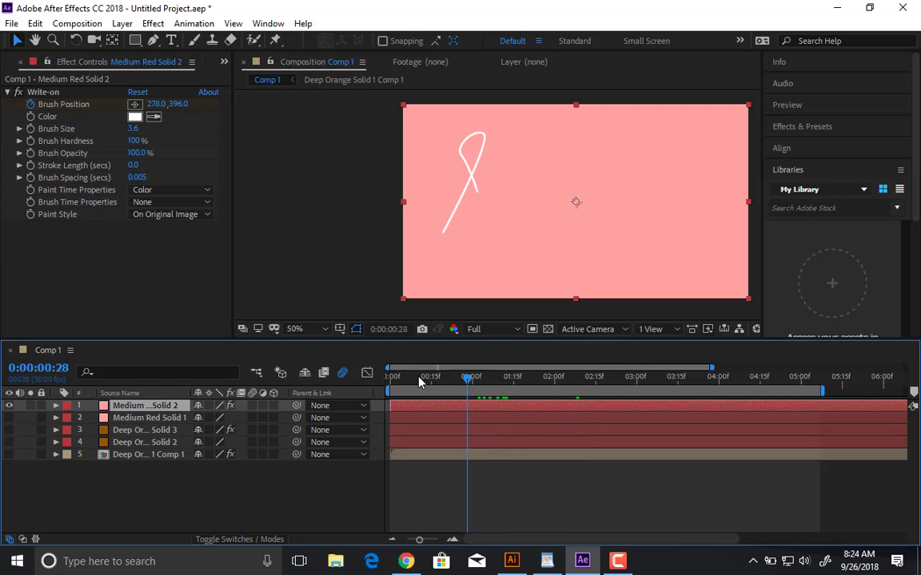
left_click(32, 117)
mouse_move(391, 378)
left_mouse_down()
mouse_move(491, 391)
mouse_move(765, 382)
mouse_move(735, 386)
mouse_move(744, 384)
left_mouse_up()
left_click(134, 116)
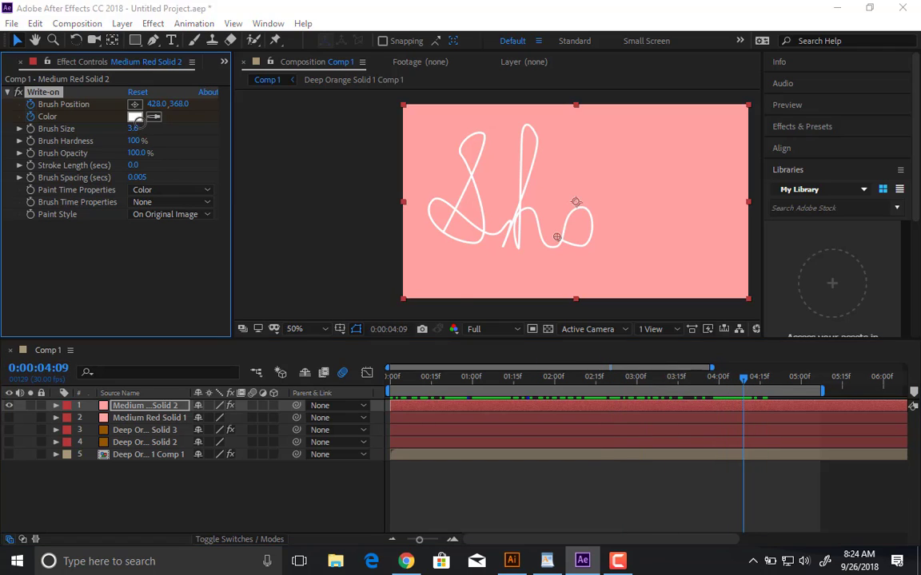
left_click(218, 94)
left_click(197, 139)
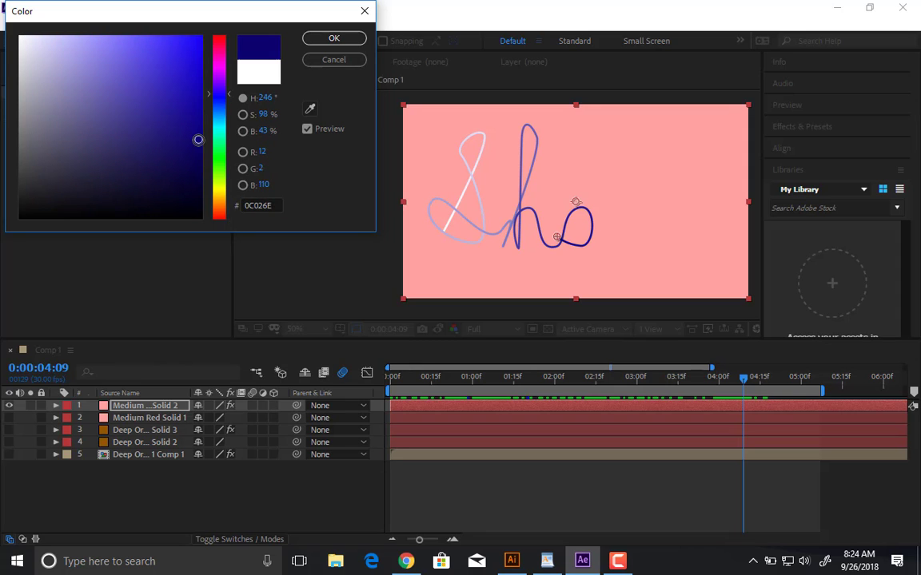
left_click(334, 38)
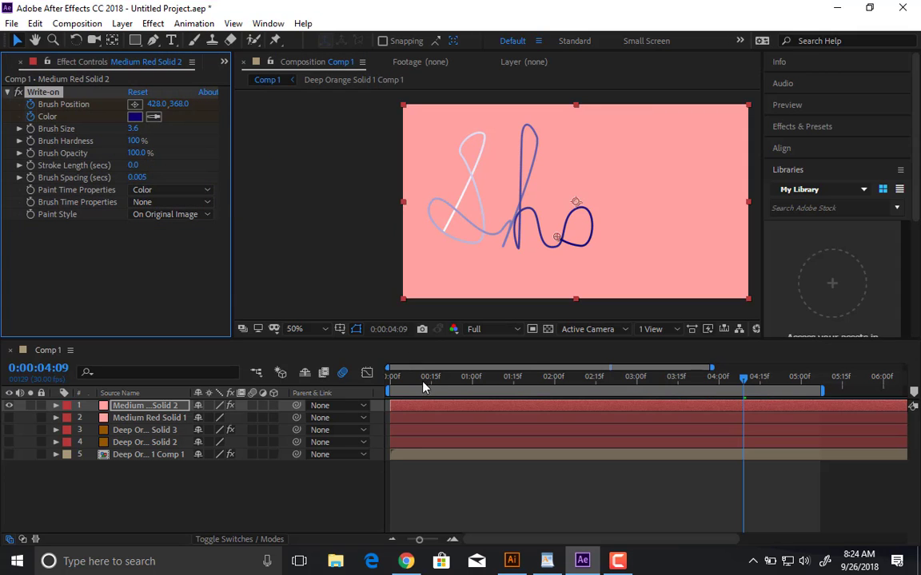
key("space")
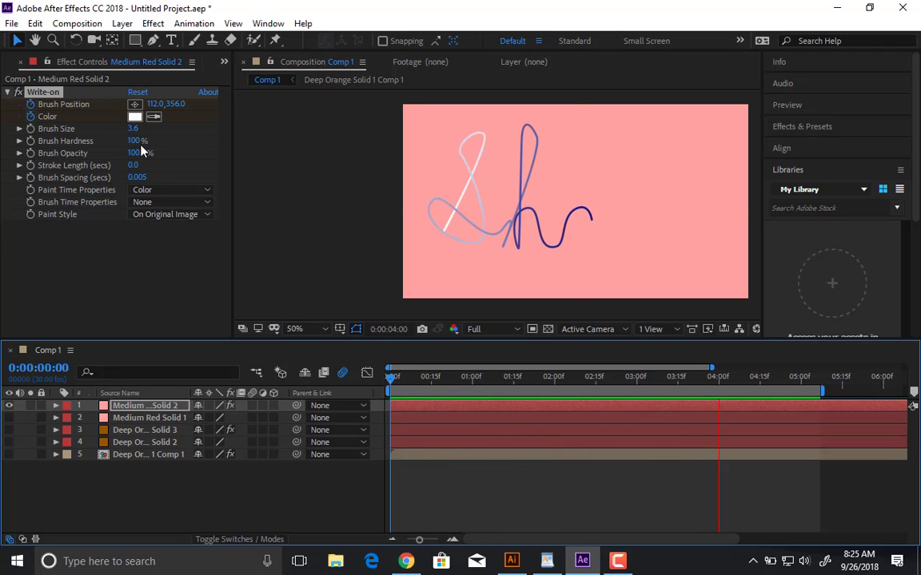
key("space")
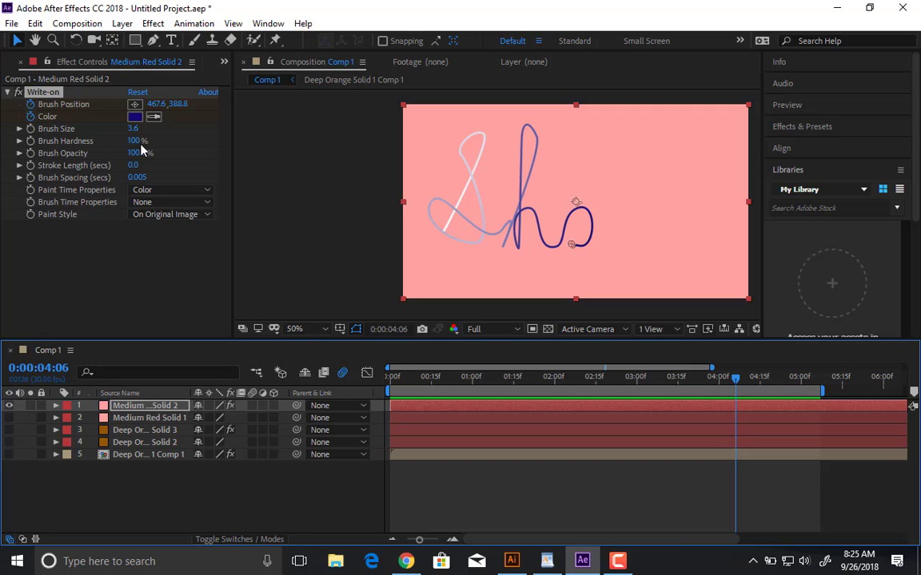
Try Paint Time Properties as Opacity and then None, scrubbing to 0:00:02:09 to examine the stroke color.
left_click(143, 190)
left_click(149, 222)
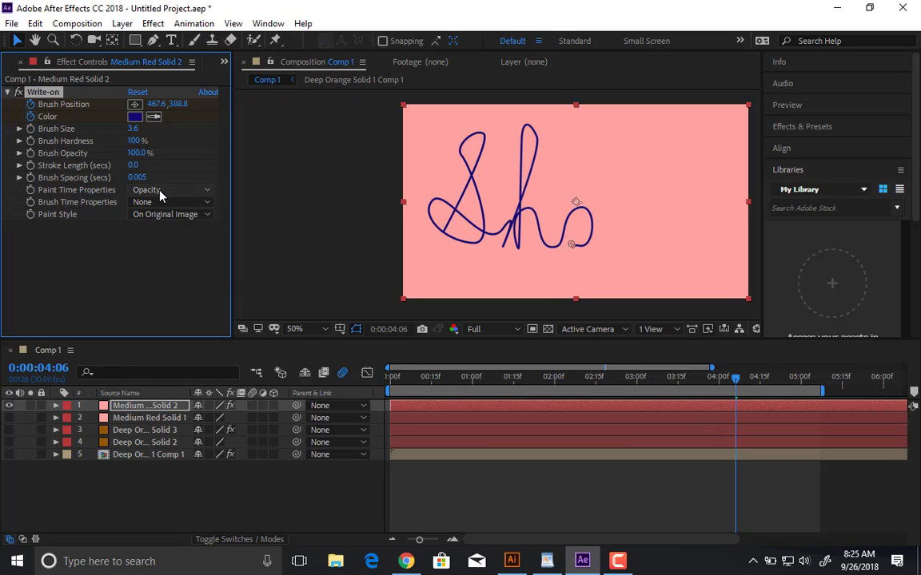
left_click(159, 192)
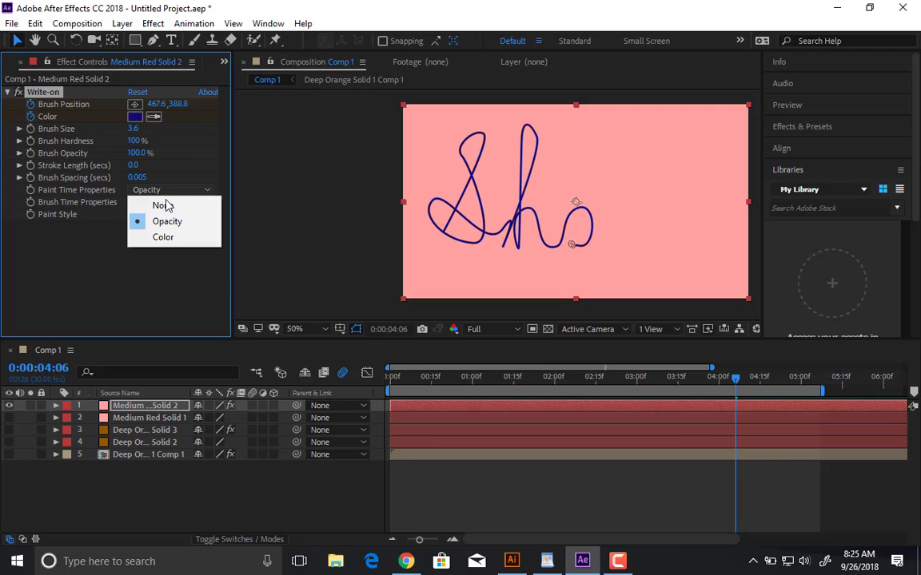
left_click(165, 206)
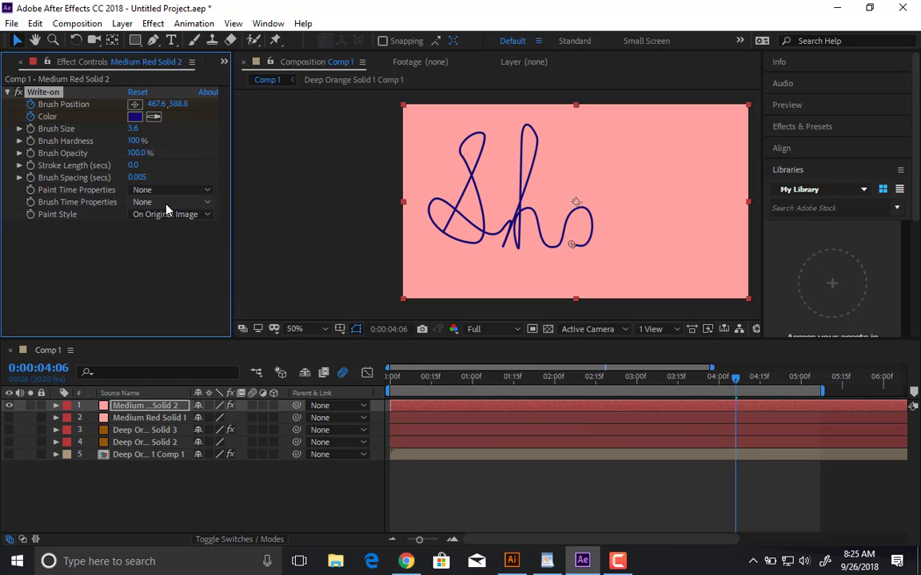
mouse_move(547, 376)
left_mouse_down()
mouse_move(565, 377)
mouse_move(391, 376)
mouse_move(760, 380)
mouse_move(436, 385)
mouse_move(579, 376)
left_mouse_up()
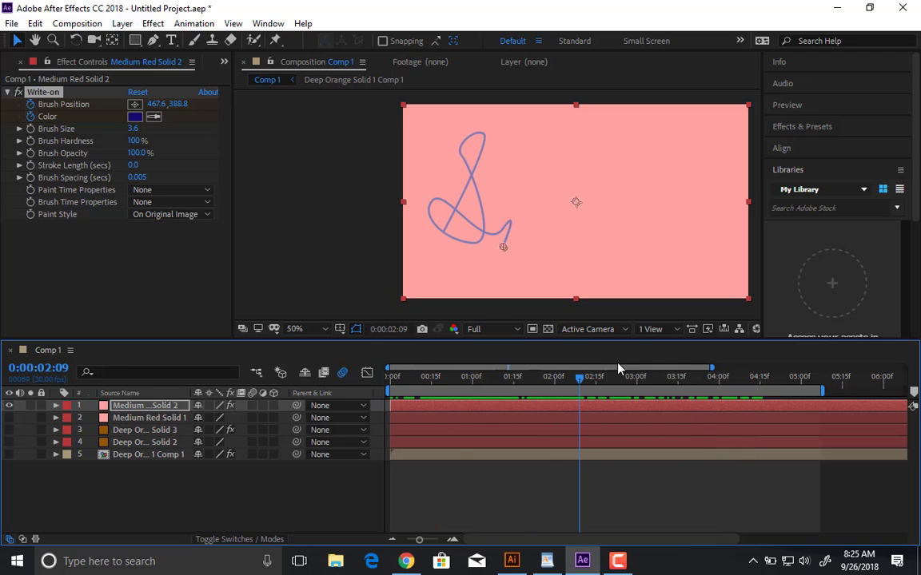
Set Paint Time Properties to Opacity and review the options available for Brush Time Properties and Paint Time Properties.
left_click(168, 192)
left_click(170, 218)
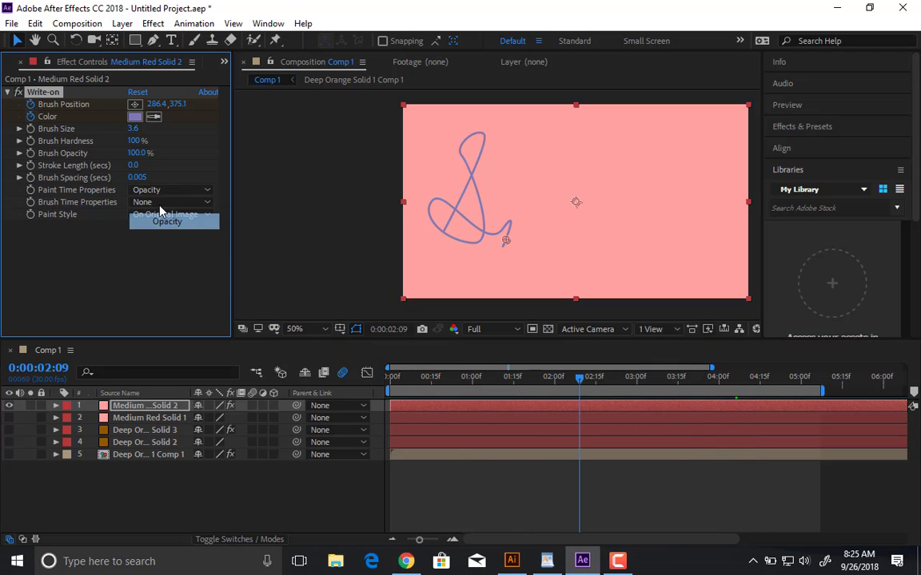
left_click(169, 203)
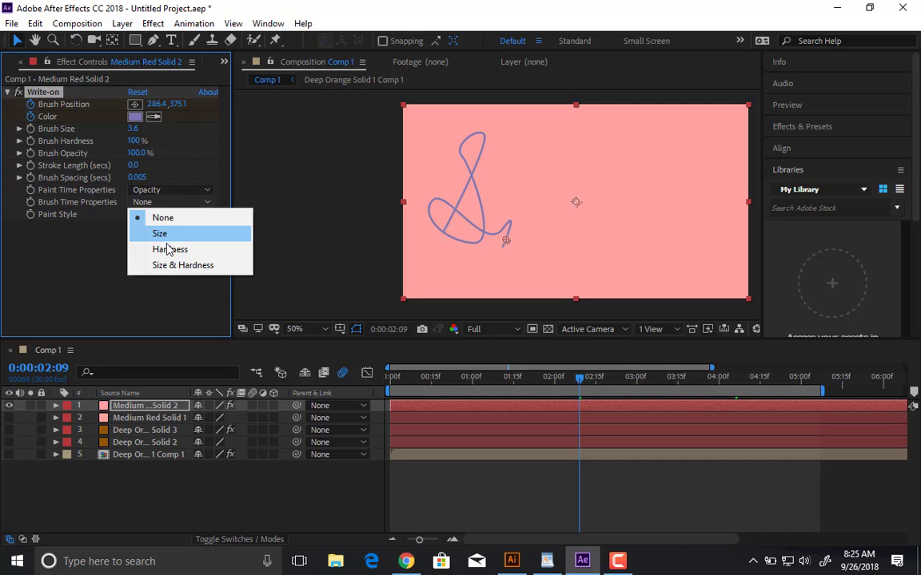
left_click(149, 190)
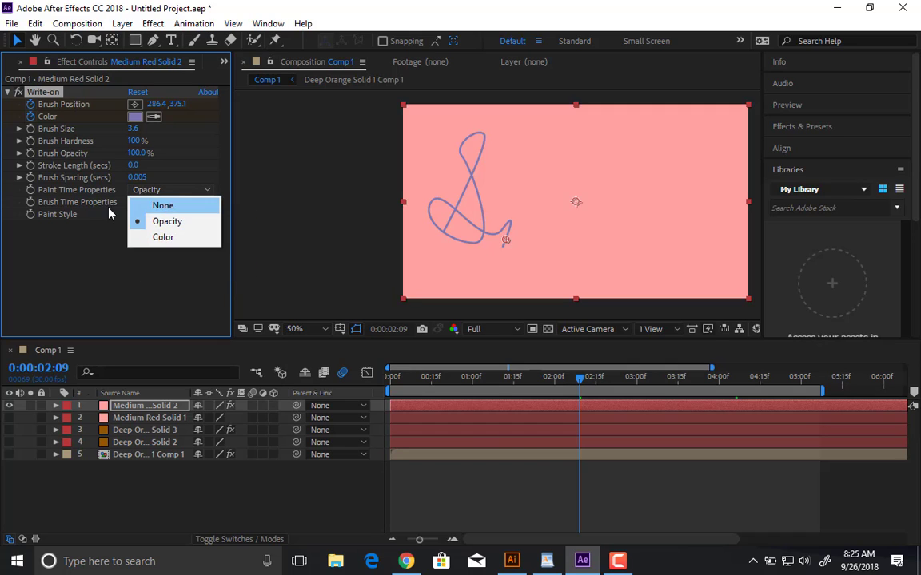
left_click(105, 246)
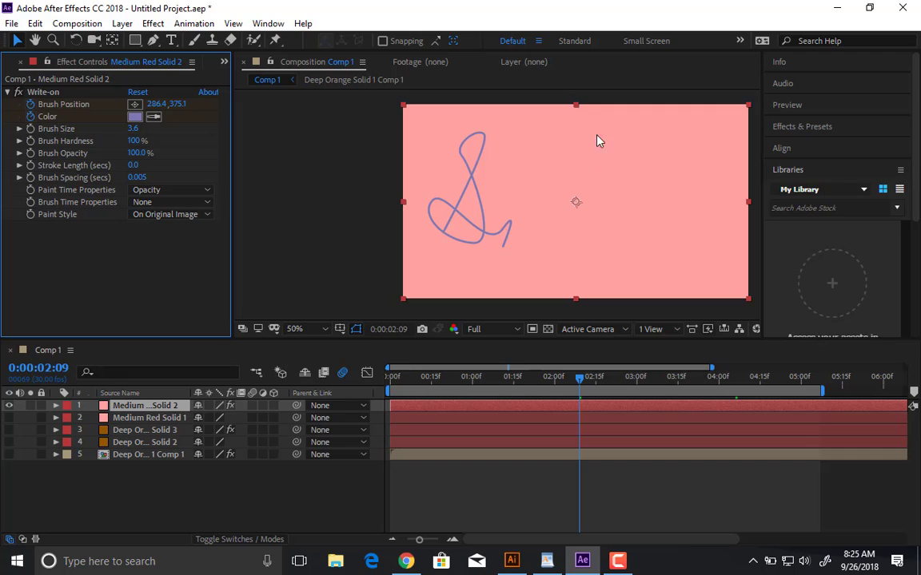
Set the Write-on Paint Style to On Transparent and move the stroke layer down toward the middle of the frame.
left_click(178, 214)
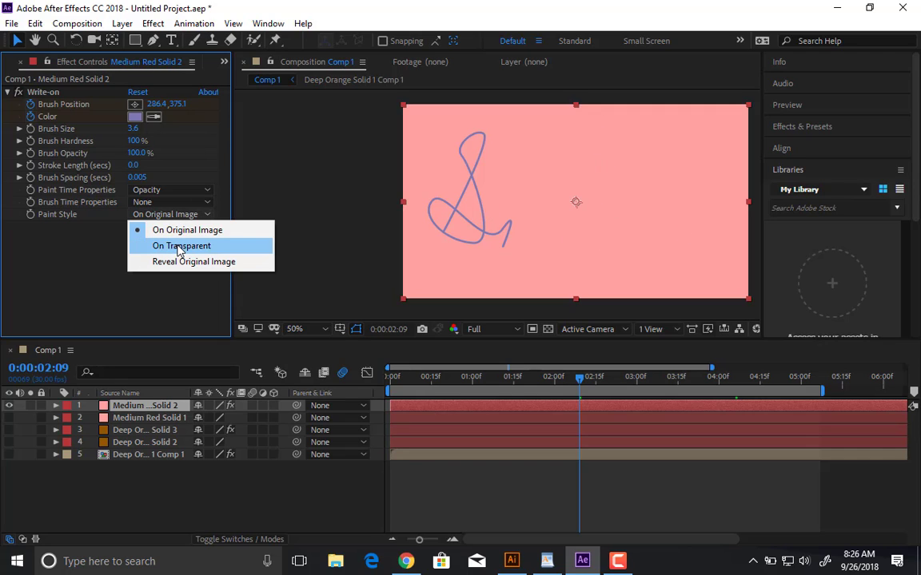
left_click(182, 246)
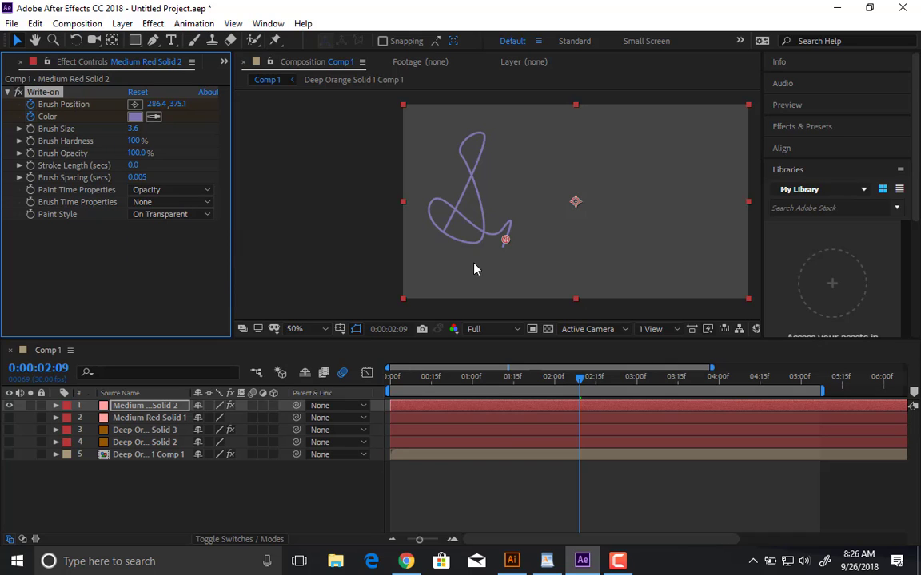
mouse_move(446, 244)
left_mouse_down()
mouse_move(560, 192)
mouse_move(527, 268)
left_mouse_up()
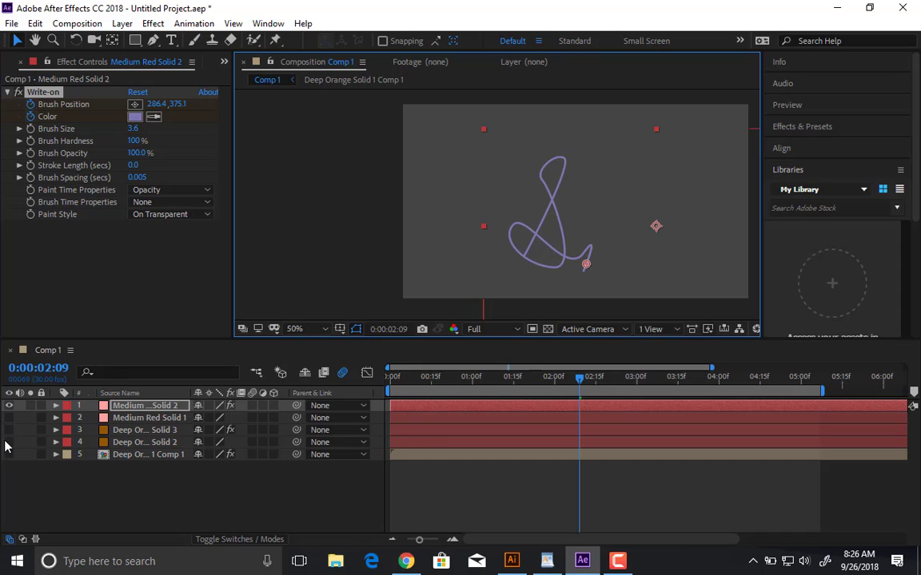
Show Medium Red Solid 1 and Deep Orange Solid 3 in turn beneath the transparent stroke to compare them, then hide all three layers.
left_click(8, 417)
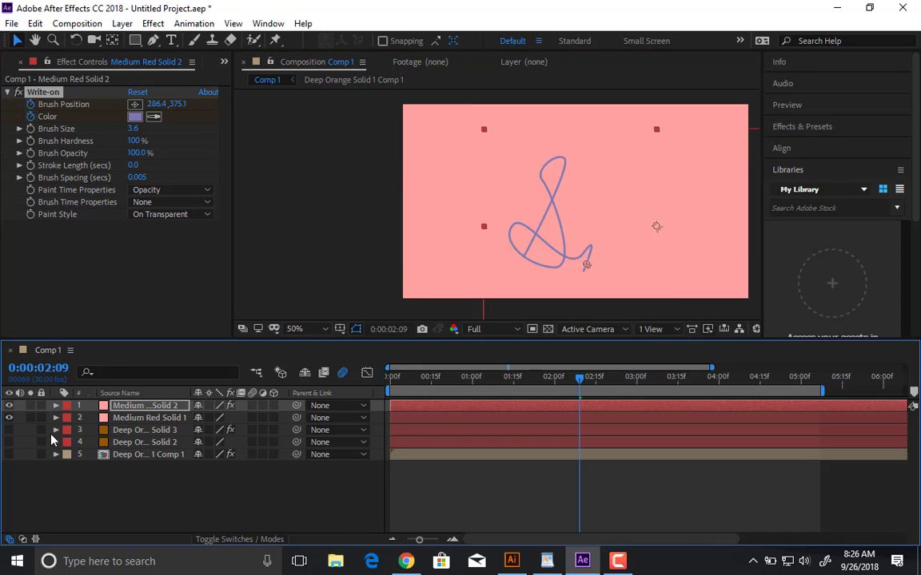
left_click(8, 418)
left_click(9, 429)
mouse_move(522, 240)
left_mouse_down()
mouse_move(504, 224)
mouse_move(440, 260)
mouse_move(524, 185)
mouse_move(523, 222)
left_mouse_up()
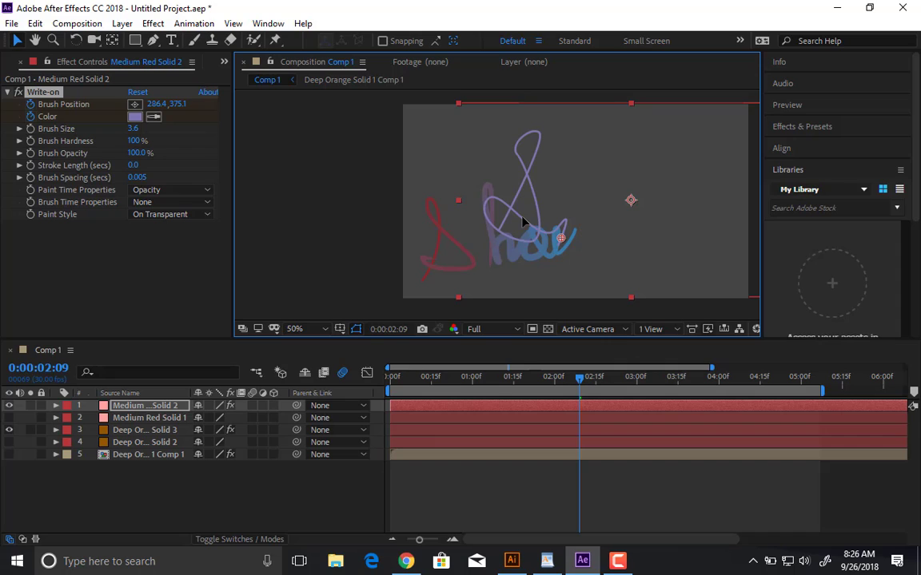
left_click_drag(523, 219, 548, 244)
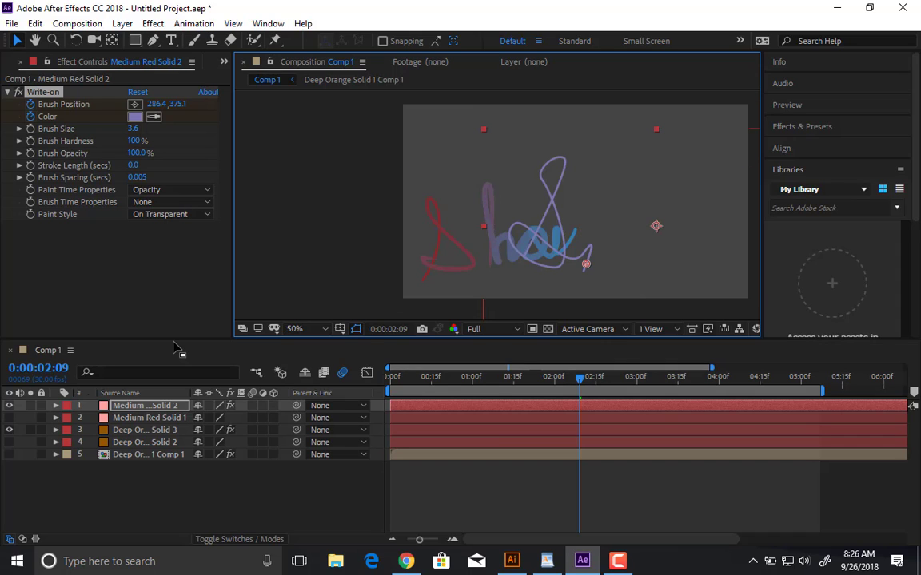
left_click(8, 431)
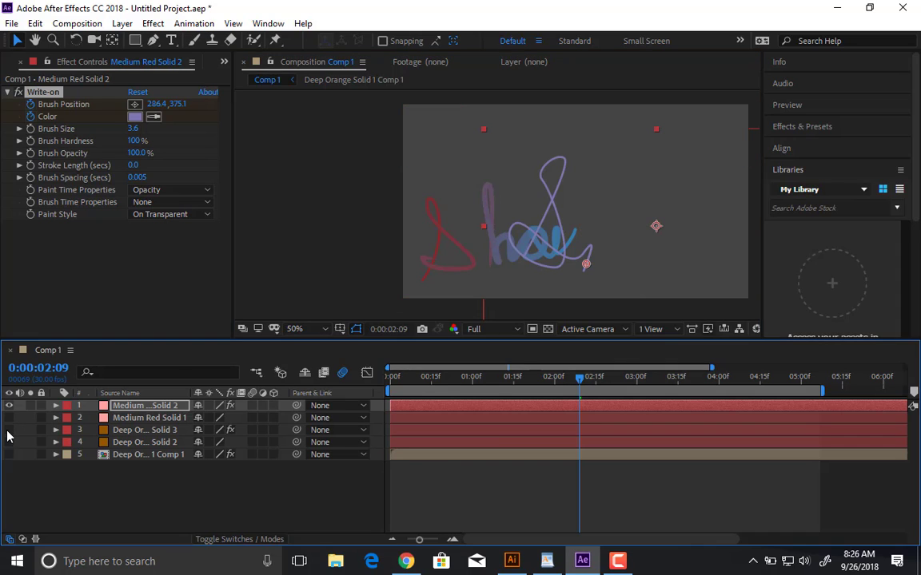
left_click(10, 405)
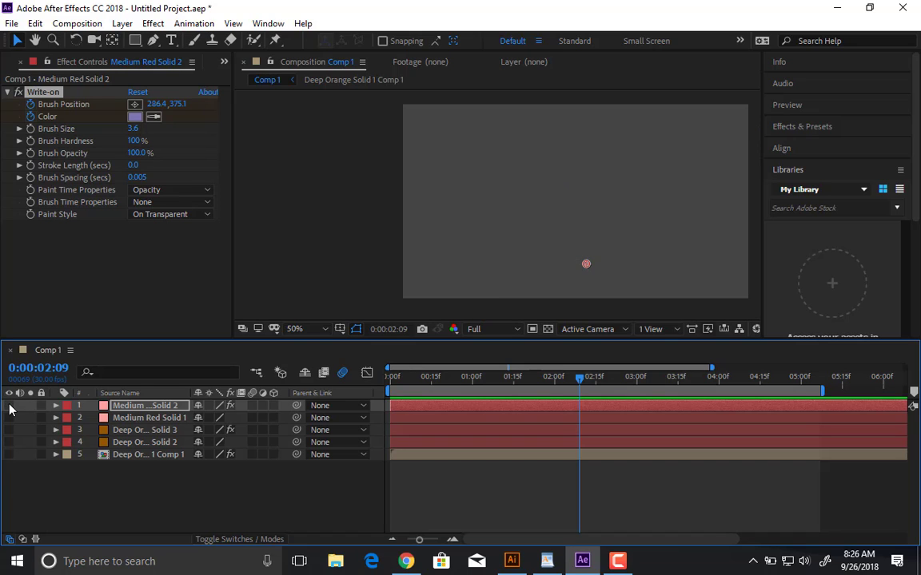
Show Deep Orange Solid 3, examine its lettering and its Write-on position, color and size keyframes from the start, then hide it again.
left_click(126, 430)
left_click(10, 430)
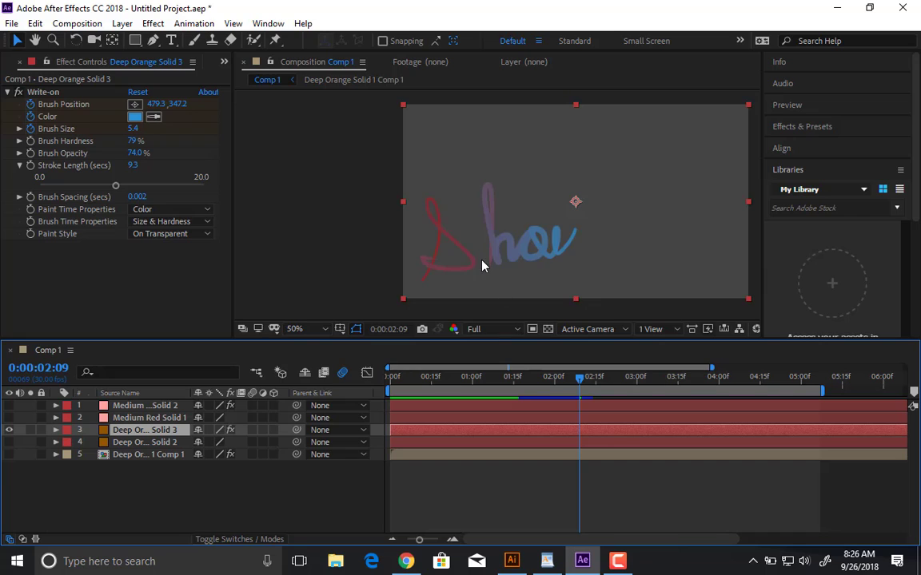
scroll(471, 265, "up", 2)
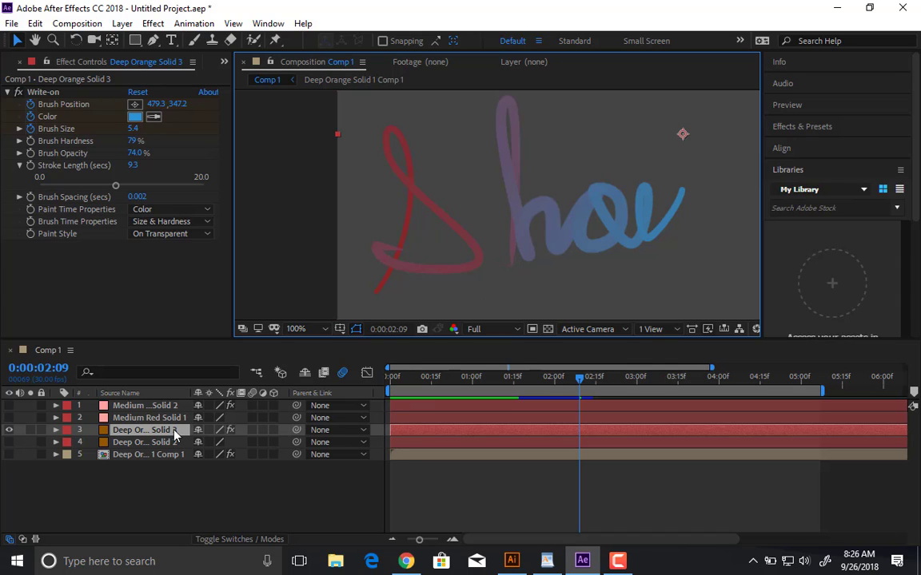
key("u")
mouse_move(453, 385)
left_mouse_down()
mouse_move(465, 380)
mouse_move(324, 384)
left_mouse_up()
scroll(469, 306, "up", 1)
key("Home")
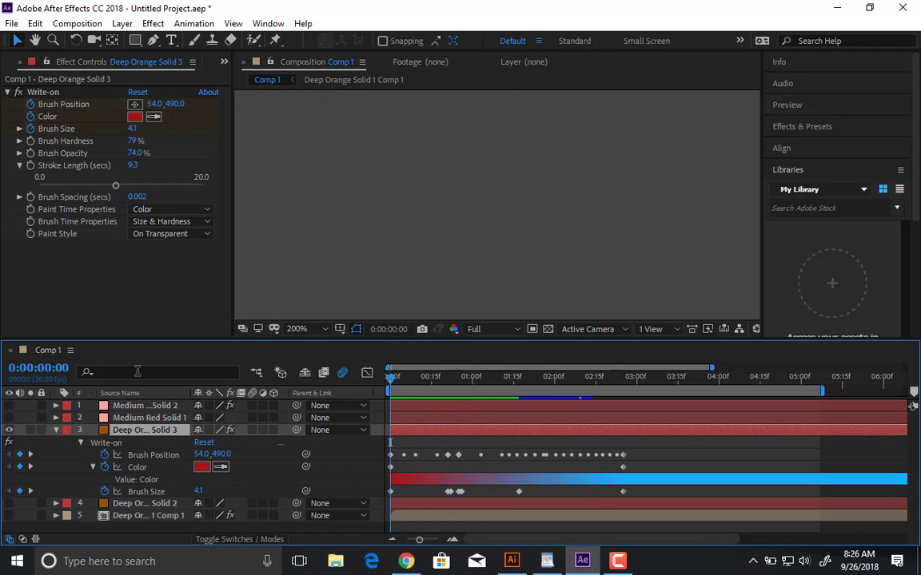
left_click(56, 430)
left_click(12, 431)
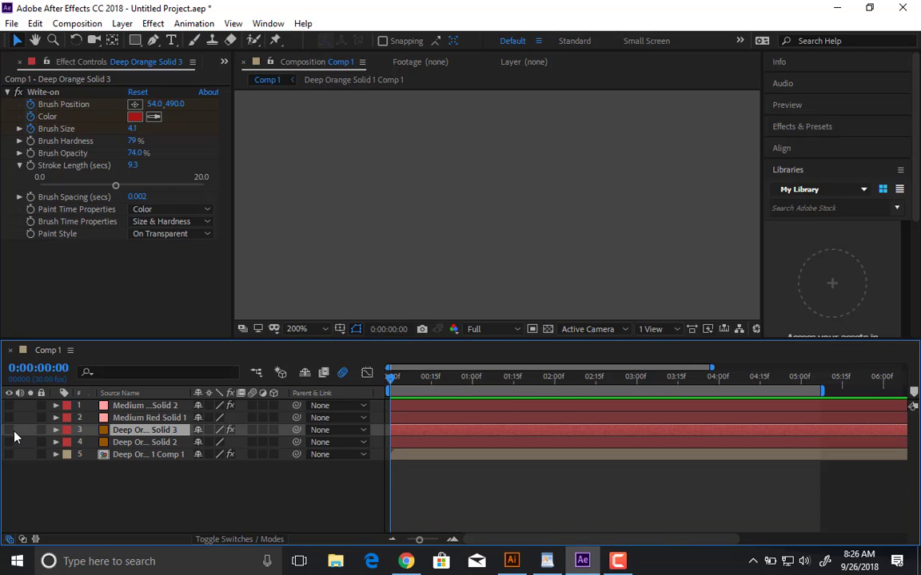
Examine the Hue/Saturation settings of the Deep Orange Solid 1 Comp 1 layer, then reselect Medium Red Solid 2.
left_click(168, 477)
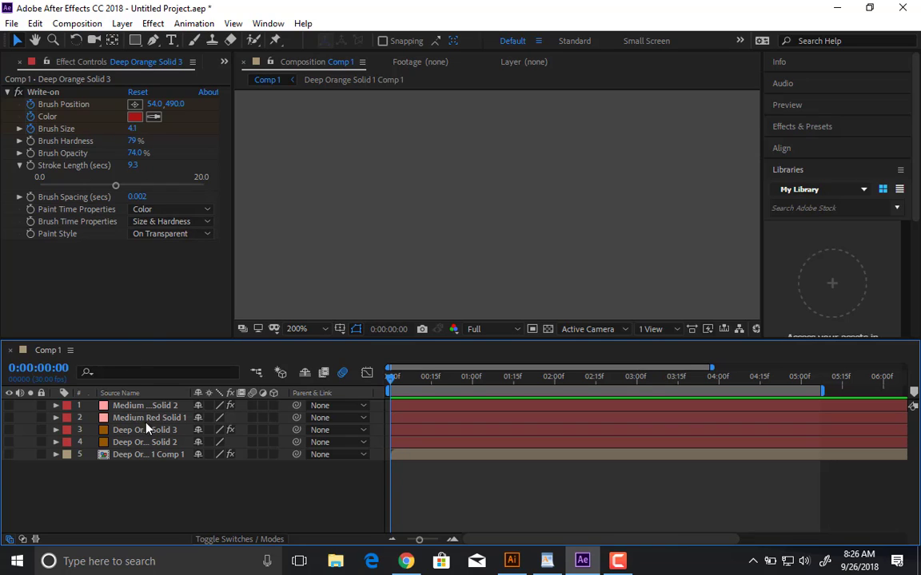
left_click(151, 454)
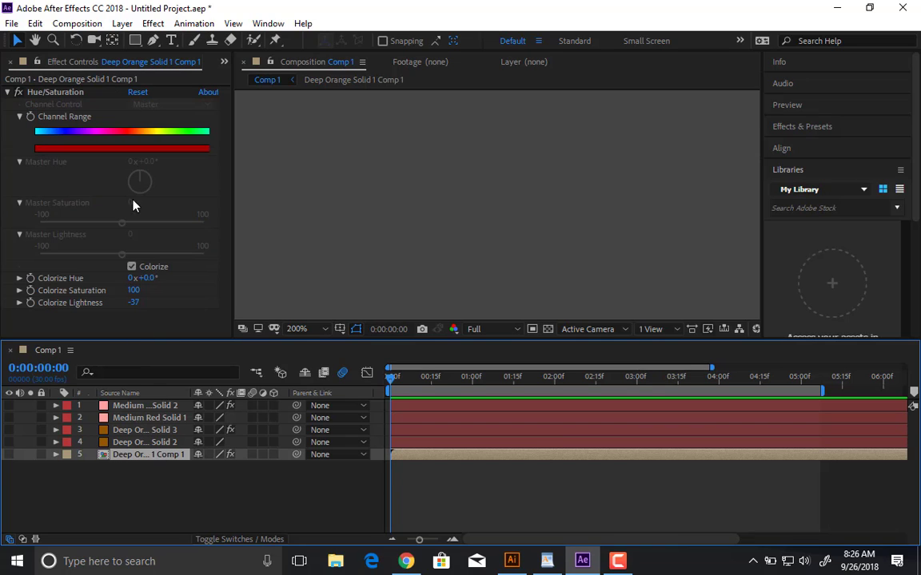
left_click(131, 408)
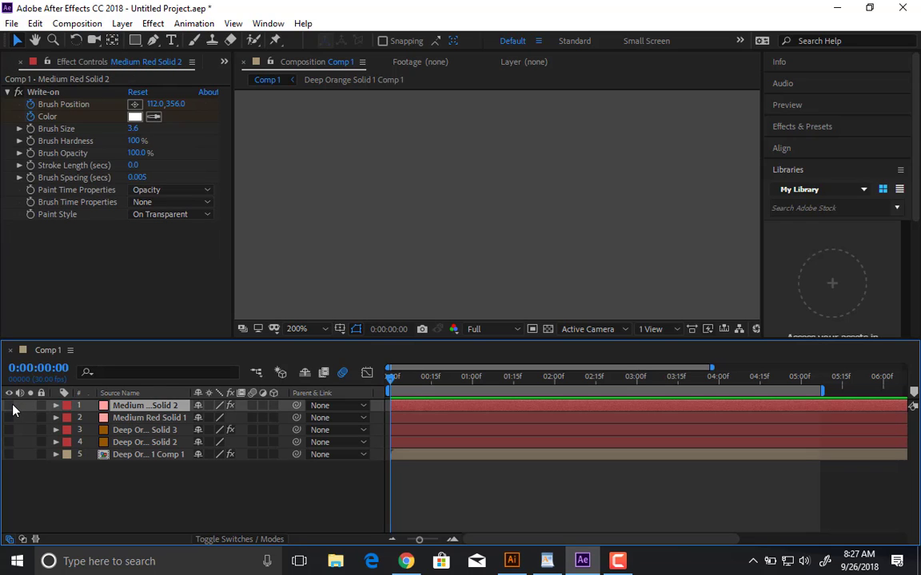
Show Medium Red Solid 1 and apply the RG Trapcode 3D Stroke effect to its "Sho" mask paths.
left_click(8, 417)
left_click(148, 418)
scroll(384, 236, "down", 4)
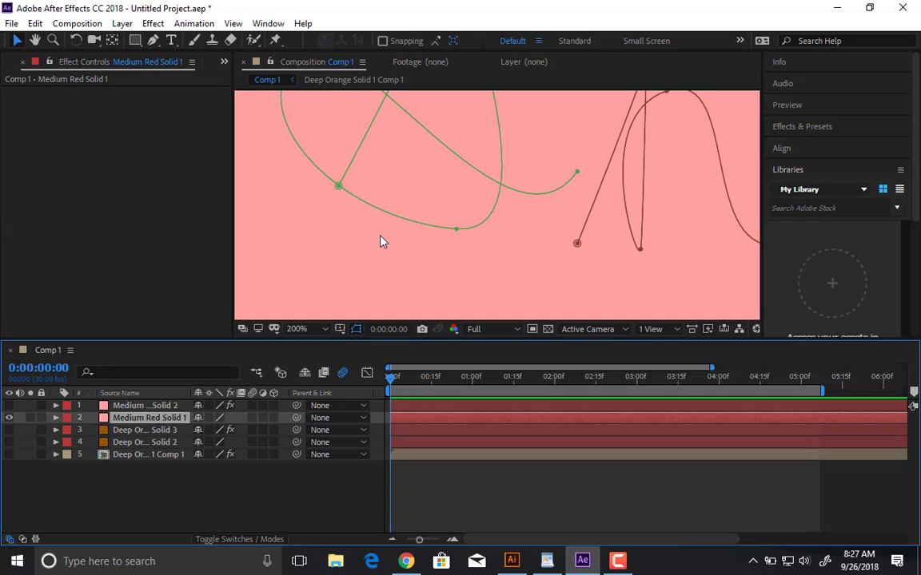
left_click_drag(471, 186, 378, 225)
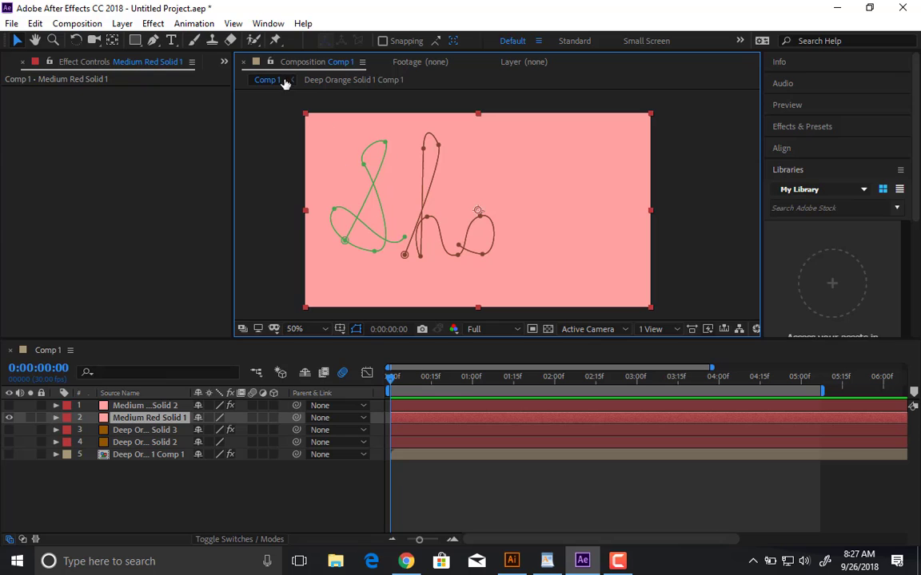
left_click(156, 24)
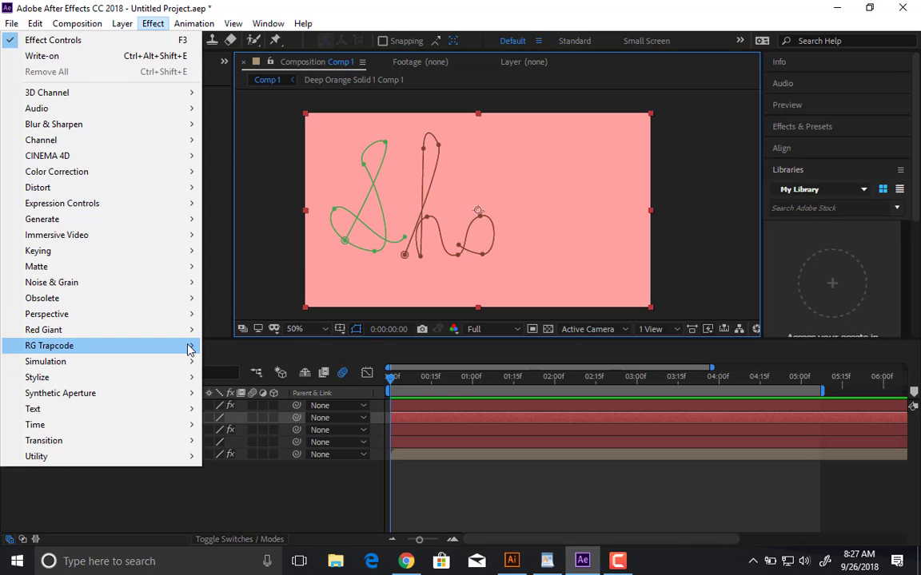
mouse_move(189, 346)
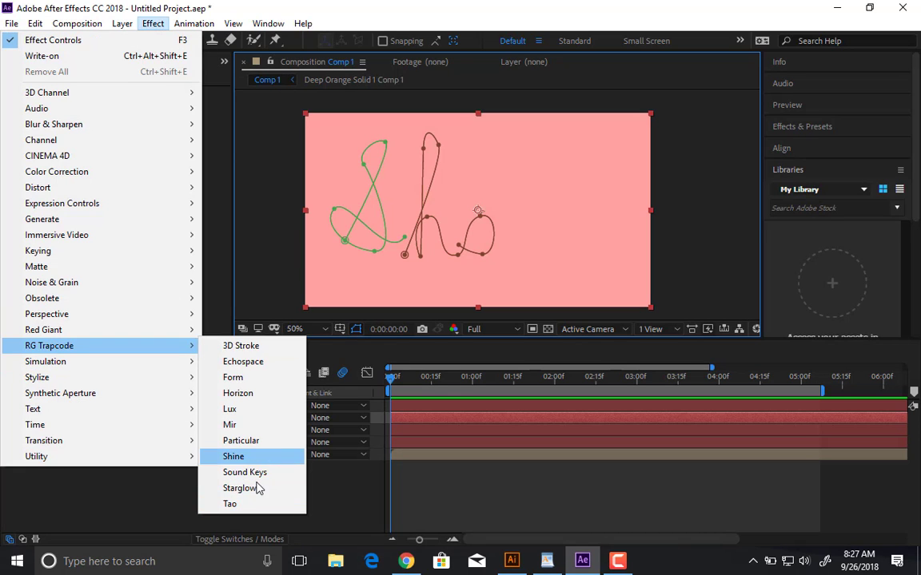
left_click(240, 345)
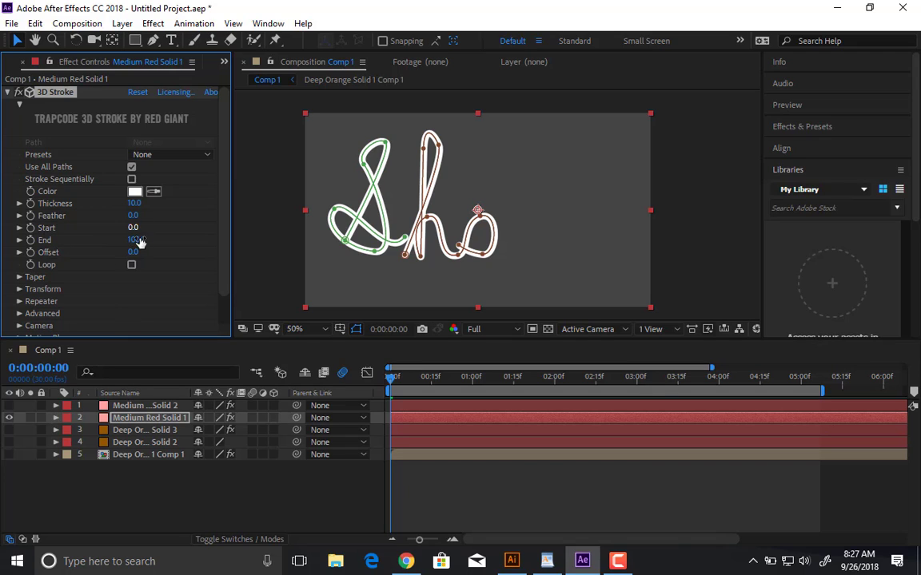
Turn off Use All Paths for the 3D Stroke and set its path to Mask 1.
mouse_move(136, 240)
left_mouse_down()
mouse_move(65, 251)
mouse_move(137, 246)
mouse_move(64, 228)
mouse_move(120, 244)
mouse_move(191, 243)
left_mouse_up()
left_click(131, 168)
left_click(146, 142)
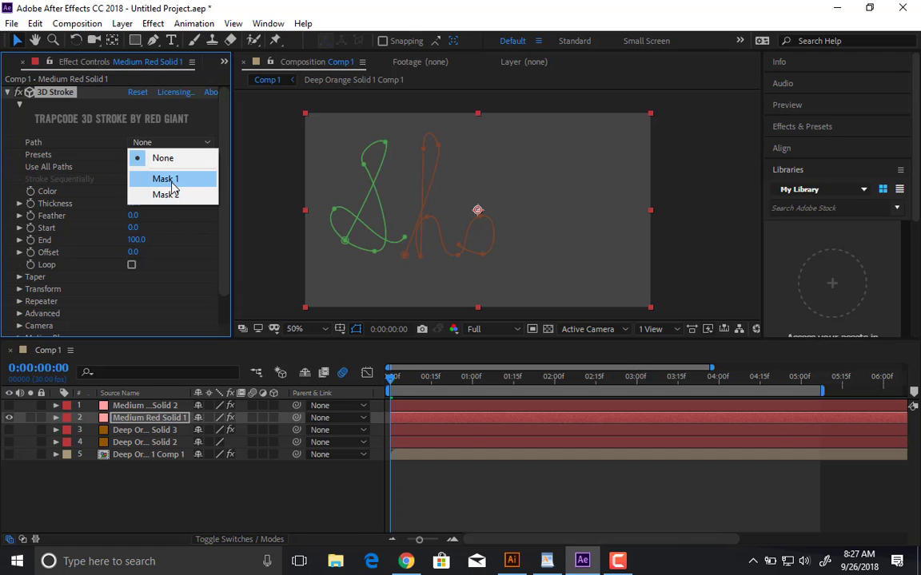
left_click(171, 183)
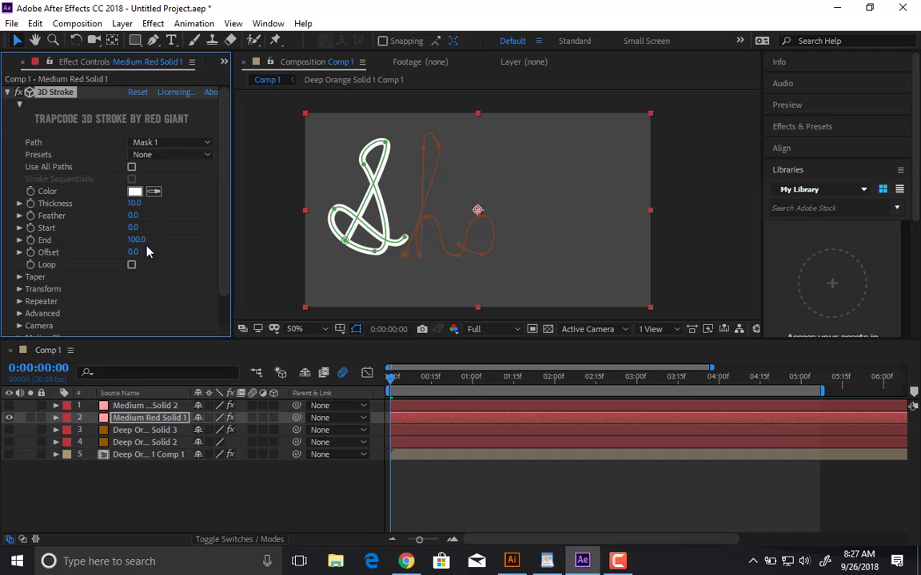
Keyframe the 3D Stroke End from 0 at the start to the full stroke at 0:00:00:13.
left_click_drag(138, 245, 48, 245)
left_click(31, 239)
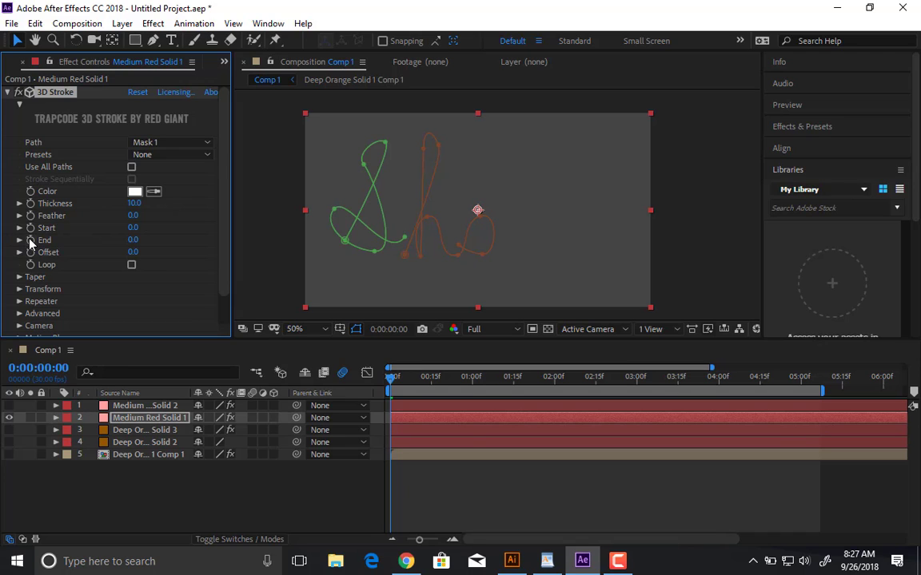
left_click(357, 349)
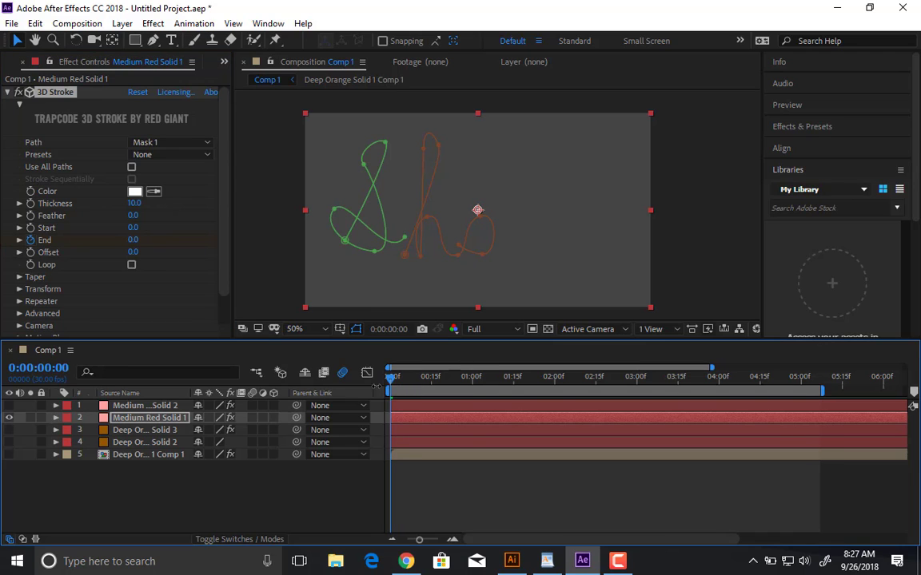
key("space")
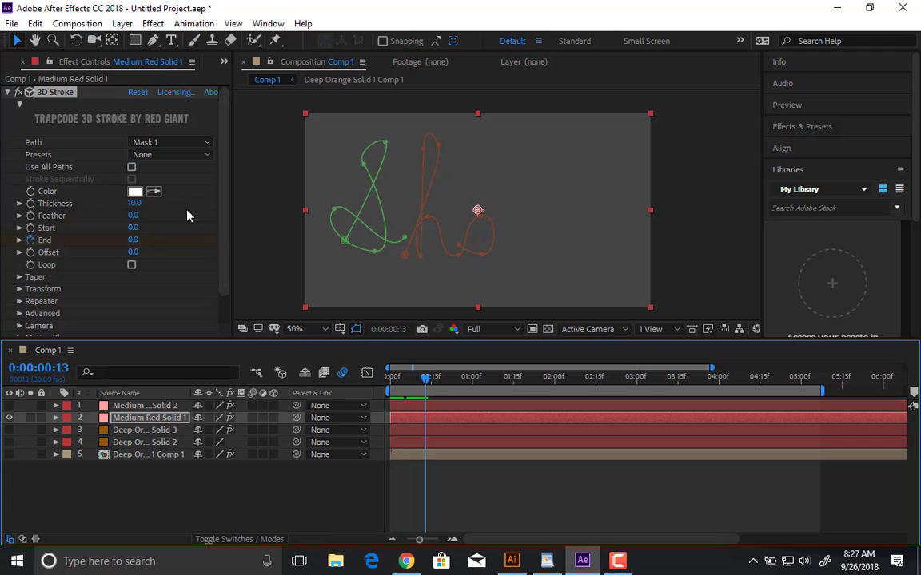
left_click_drag(134, 244, 283, 242)
Return to the first frame and preview the 3D Stroke writing animation of the S.
left_click_drag(406, 378, 350, 374)
key("space")
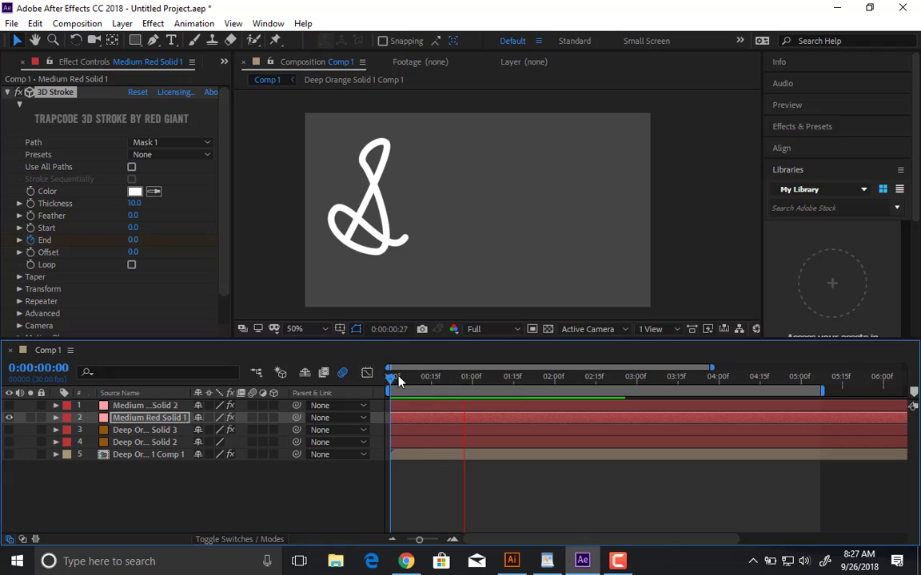
key("space")
key("space")
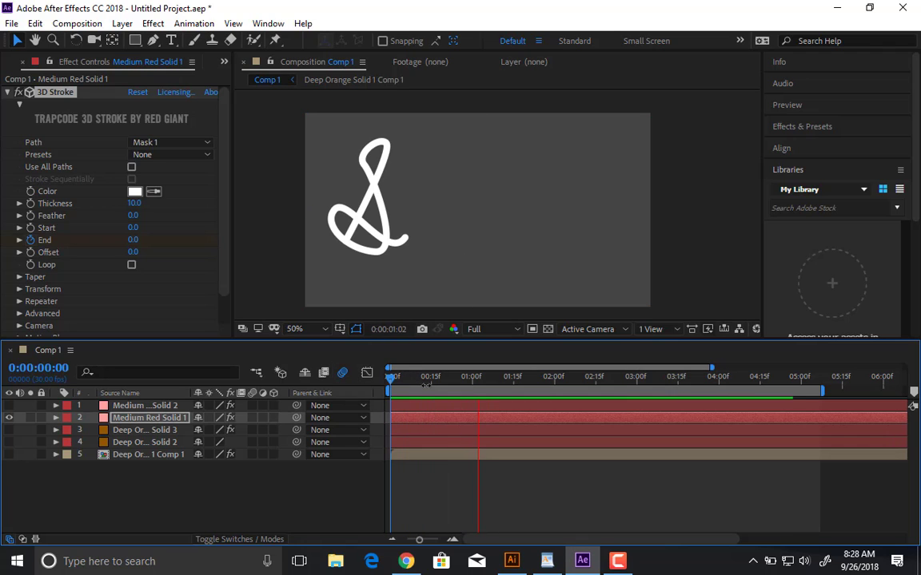
key("space")
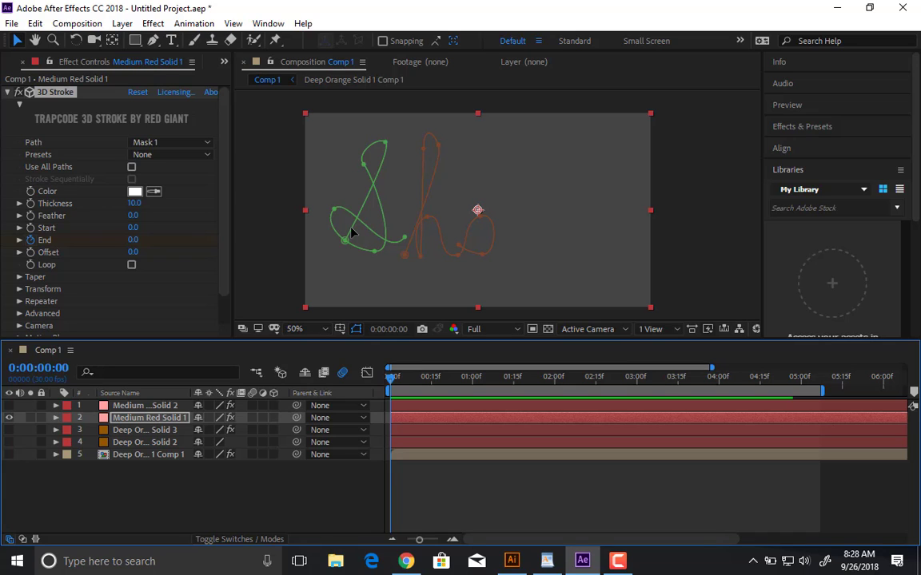
Reshape the upper loop of the S mask by repositioning its two top points, and preview the stroke.
left_click(364, 164)
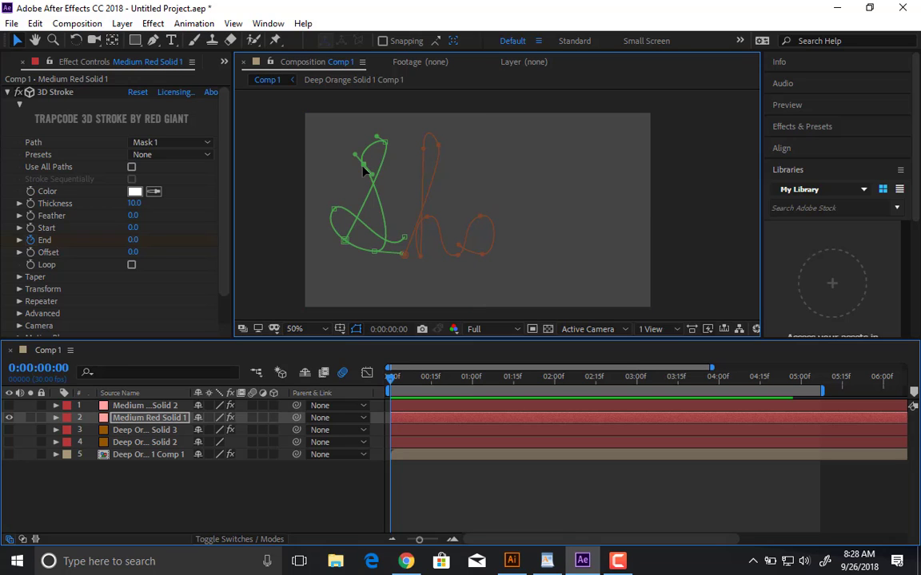
mouse_move(362, 166)
left_mouse_down()
mouse_move(339, 140)
mouse_move(354, 128)
left_mouse_up()
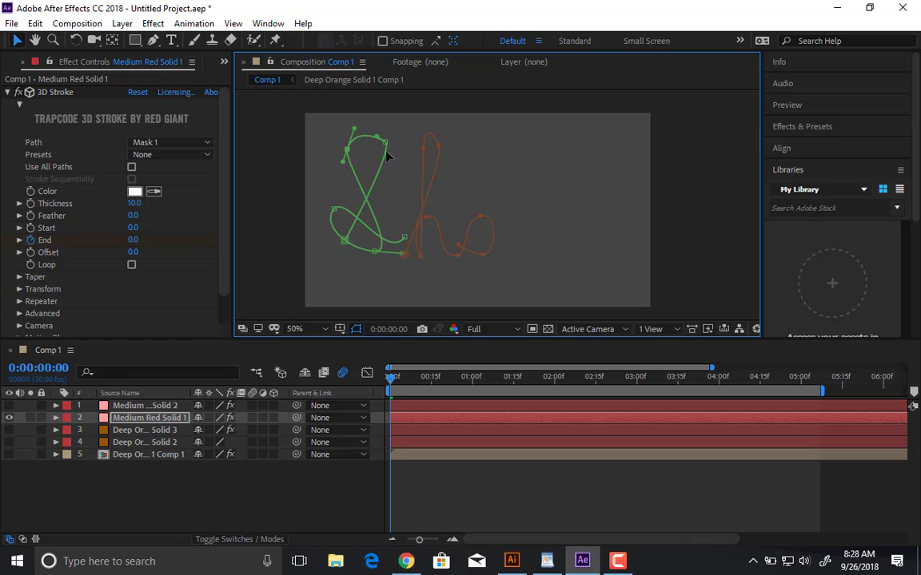
left_click_drag(386, 157, 381, 139)
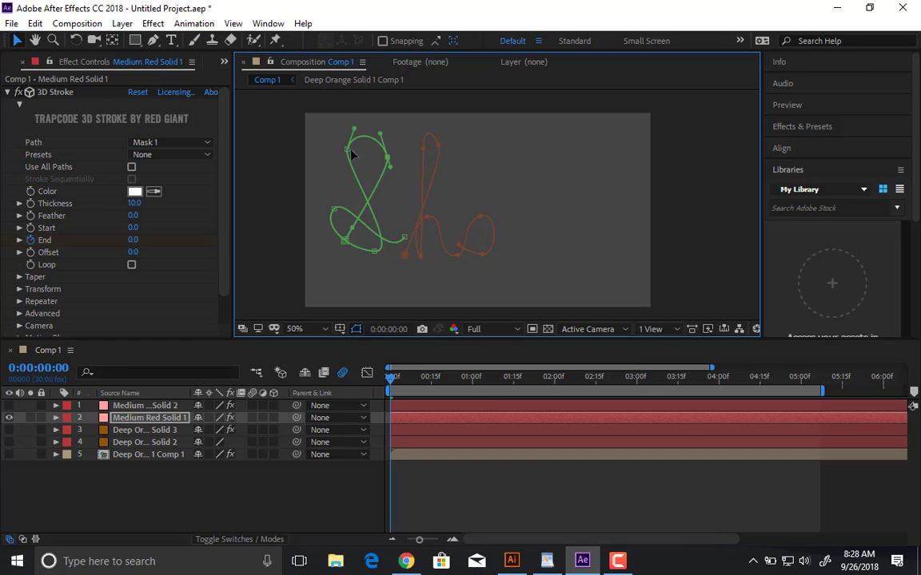
left_click_drag(350, 149, 366, 150)
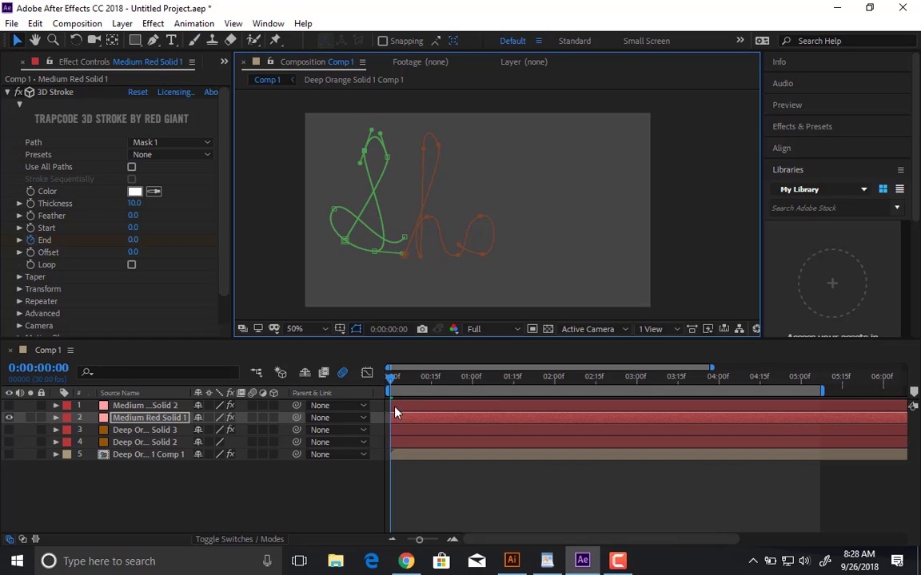
key("space")
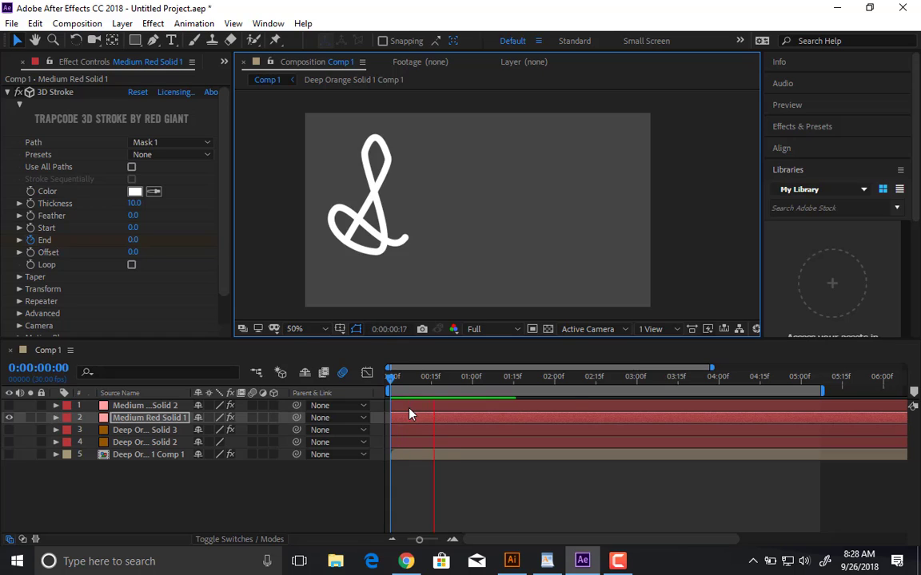
key("space")
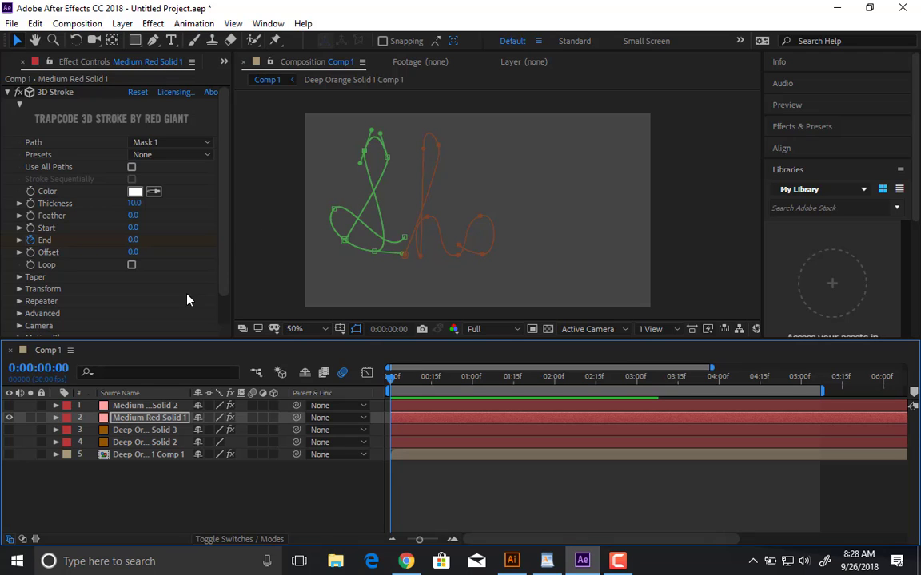
Duplicate the 3D Stroke effect on Medium Red Solid 1 and collapse the original's settings.
left_click(168, 420)
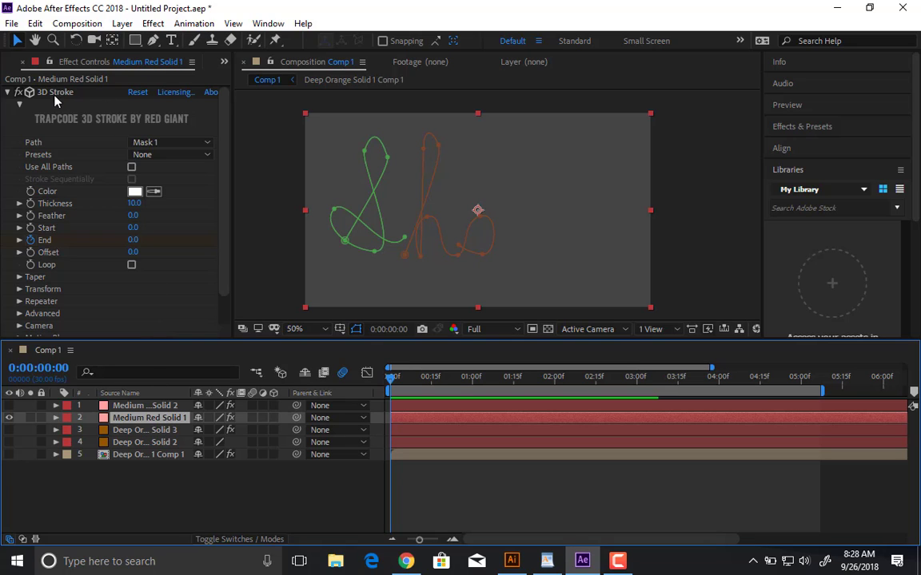
left_click(154, 143)
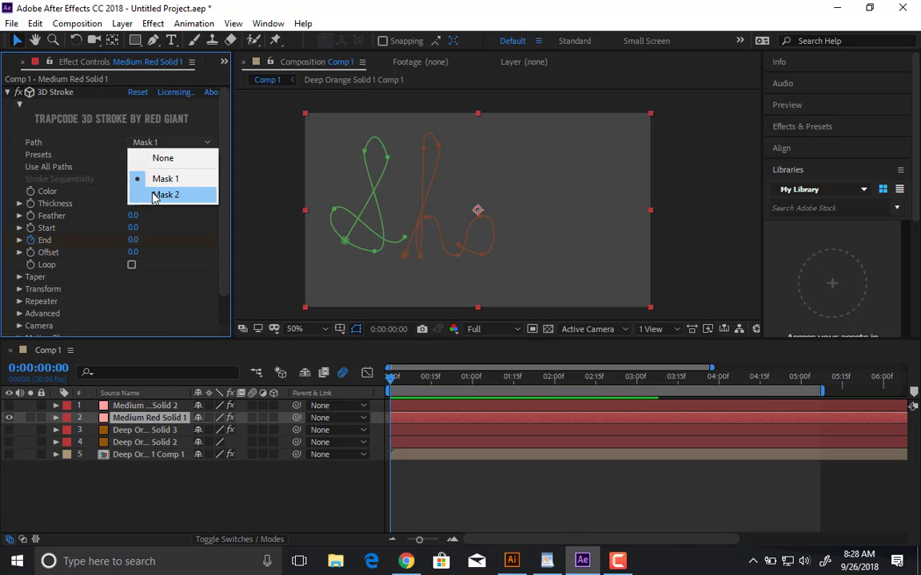
left_click(63, 94)
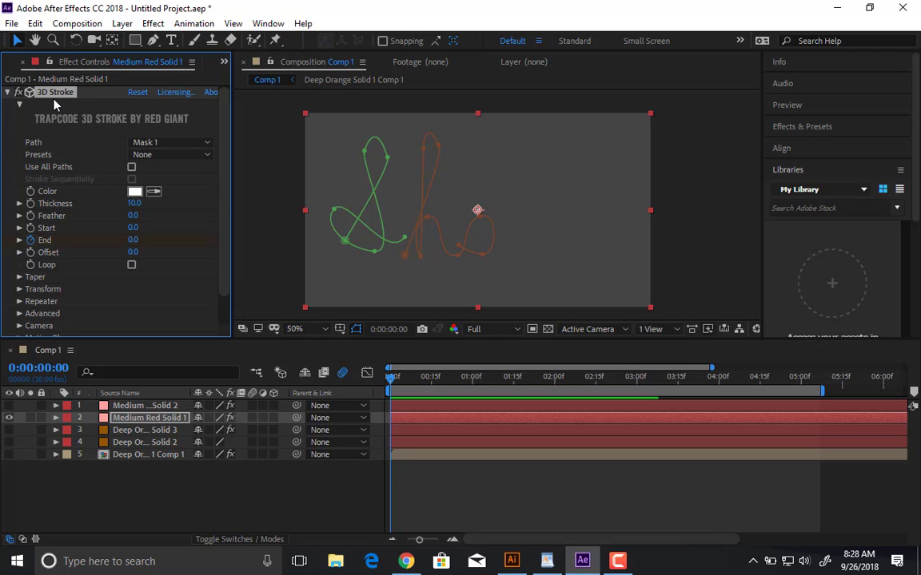
key("ctrl+d")
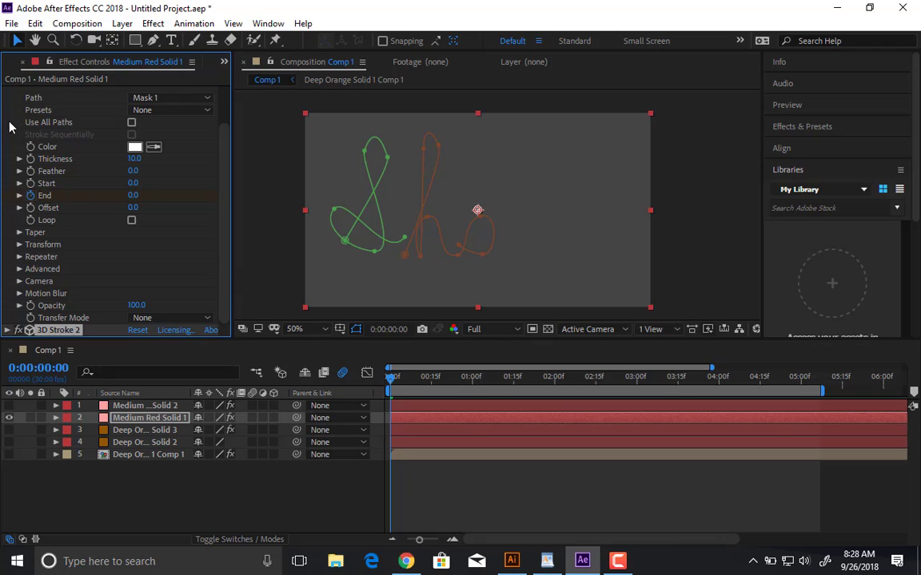
scroll(9, 127, "up", 5)
left_click(7, 92)
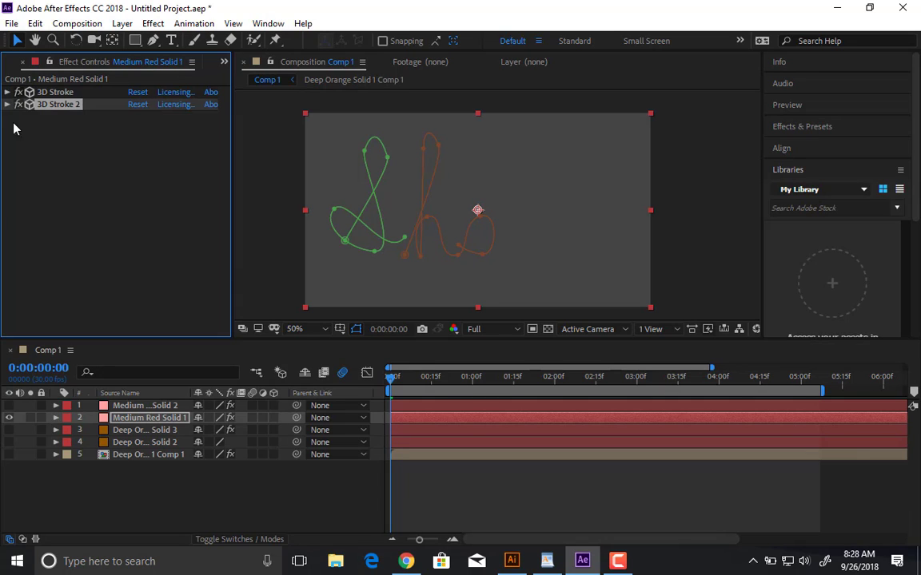
Set the path of 3D Stroke 2 to Mask 2 and preview the animation.
left_click(64, 93)
left_click(63, 104)
left_click(7, 104)
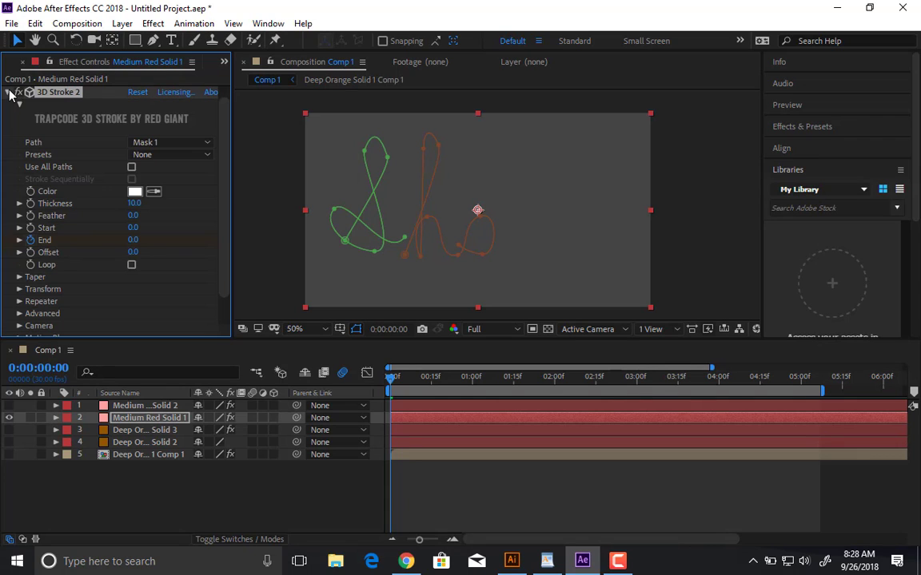
scroll(10, 104, "up", 1)
left_click(7, 92)
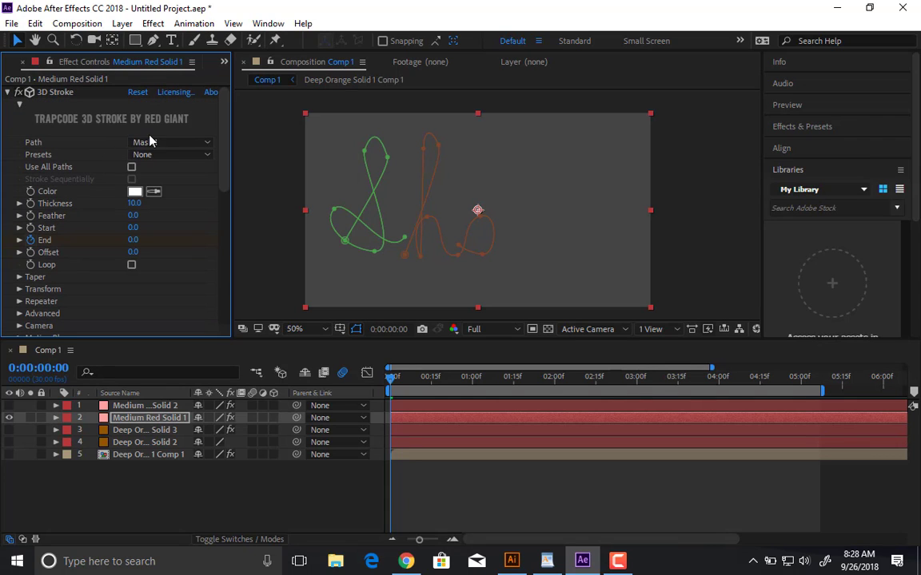
scroll(73, 100, "up", 1)
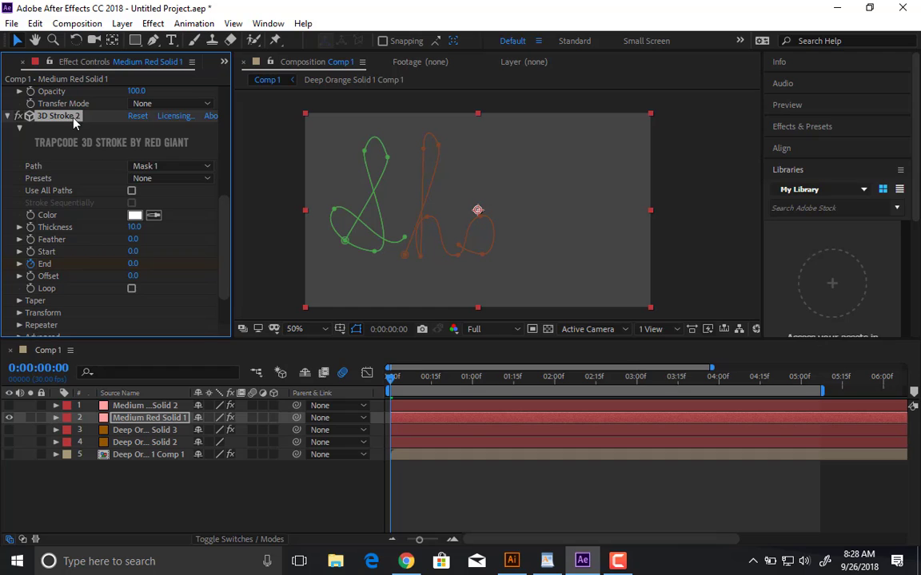
left_click(133, 166)
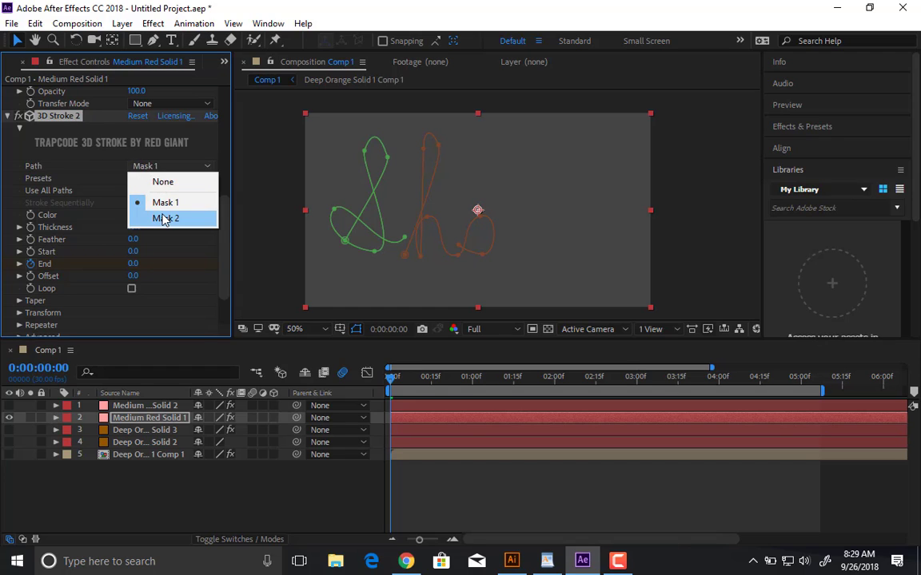
left_click(160, 218)
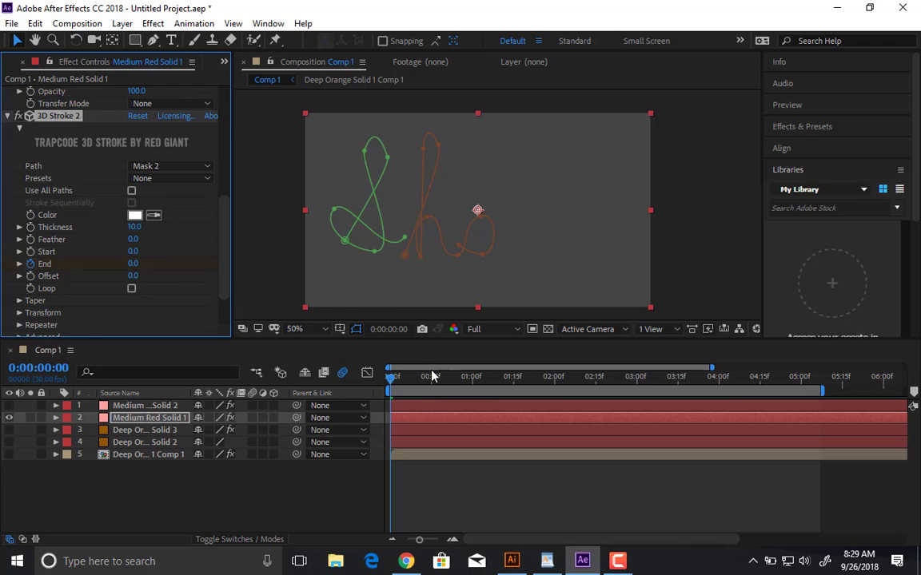
key("space")
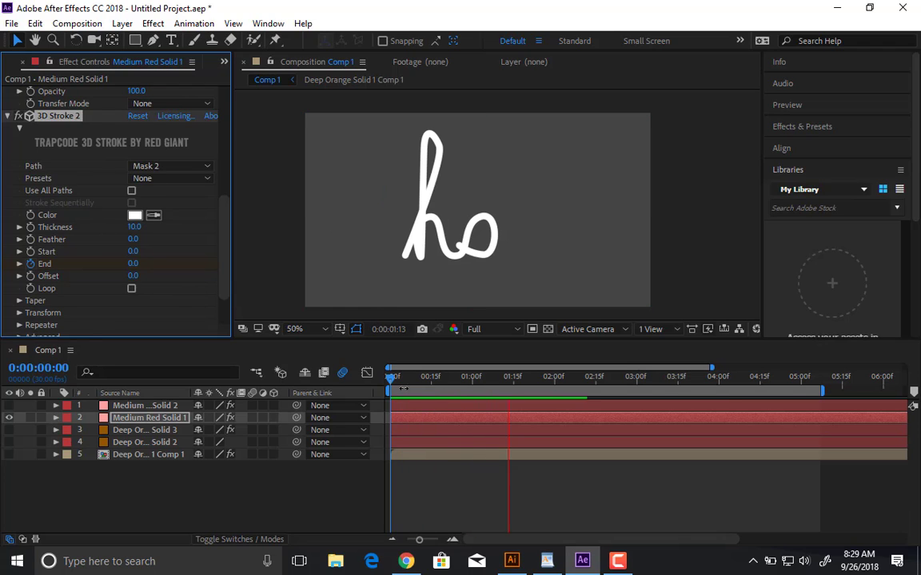
key("space")
Move to 0:00:00:18 and set the Transfer Mode of 3D Stroke 2 to Normal.
left_click_drag(436, 384, 439, 384)
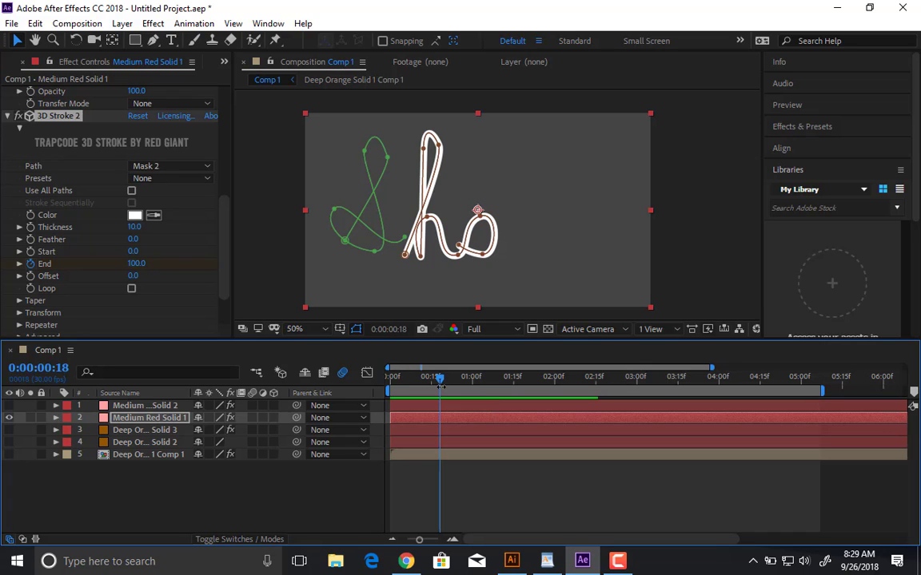
scroll(160, 284, "down", 3)
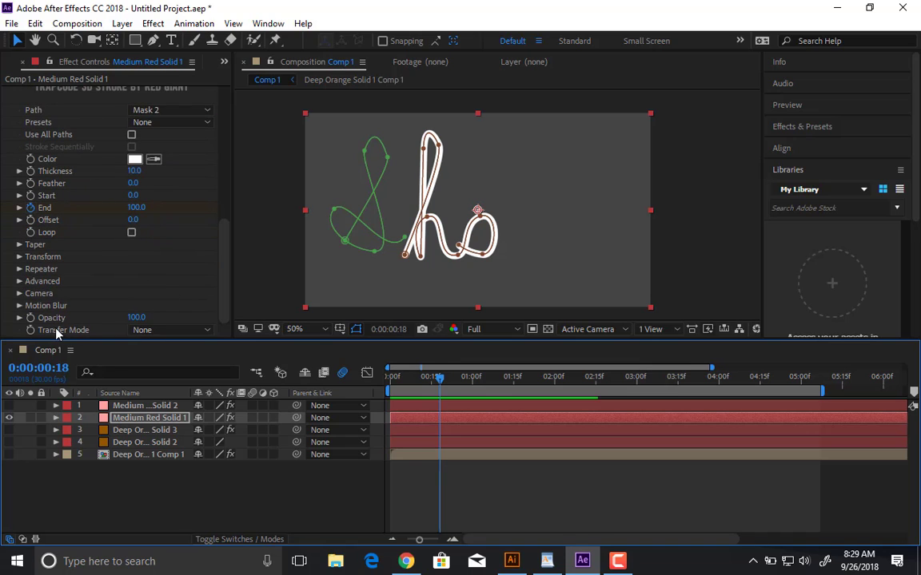
left_click(118, 332)
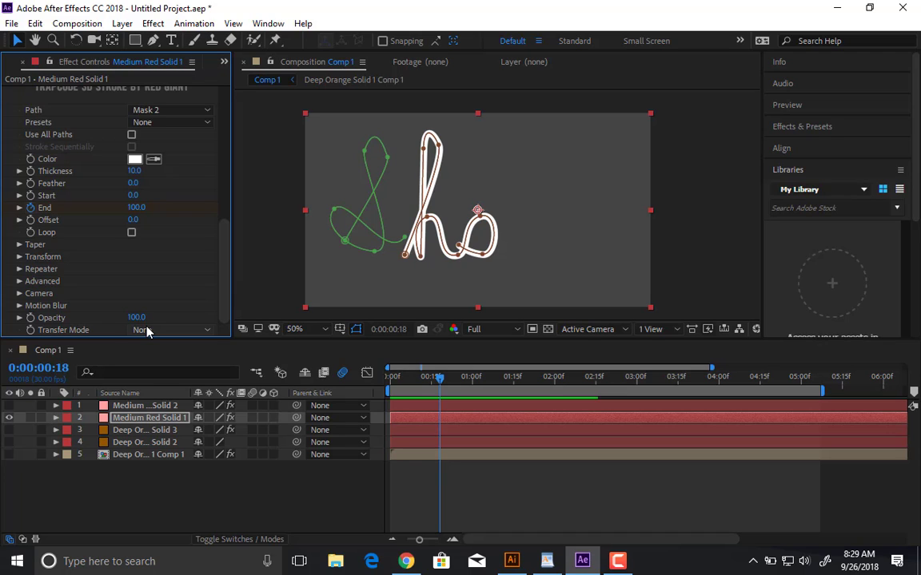
left_click(146, 330)
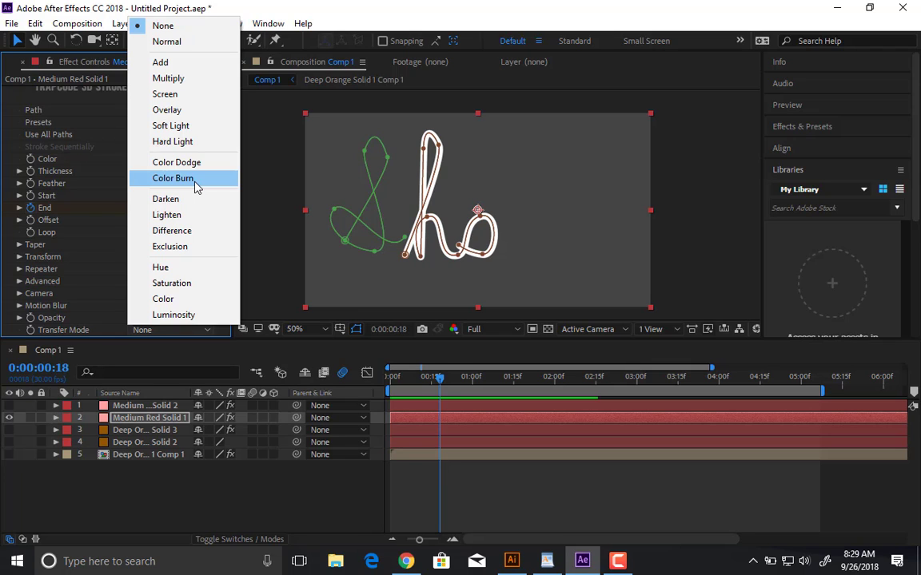
left_click(179, 41)
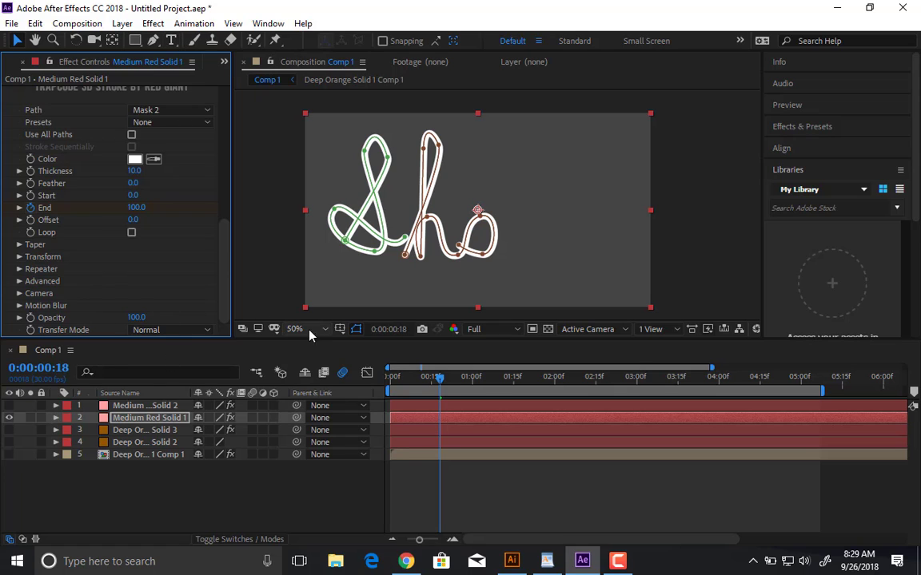
Preview both strokes from the first frame, then return to the start of the composition.
key("Home")
key("space")
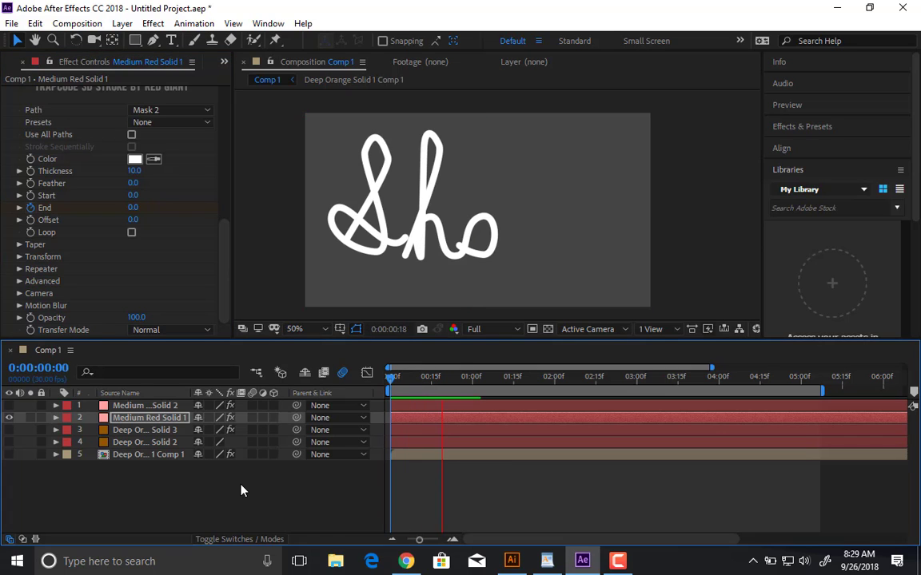
left_click(403, 378)
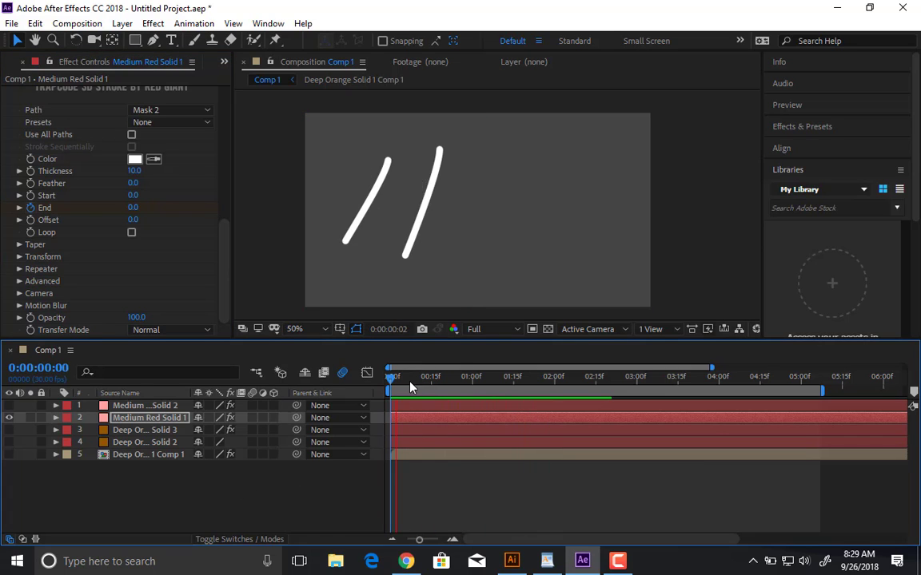
key("Home")
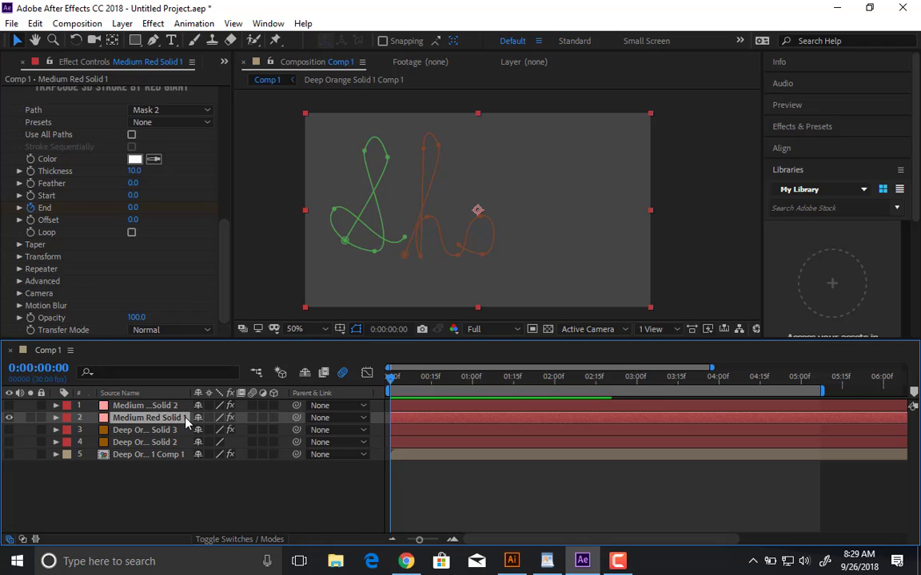
Shift both End keyframes of 3D Stroke 2 to begin about where the S stroke's keyframes finish, and preview the writing sequence.
key("u")
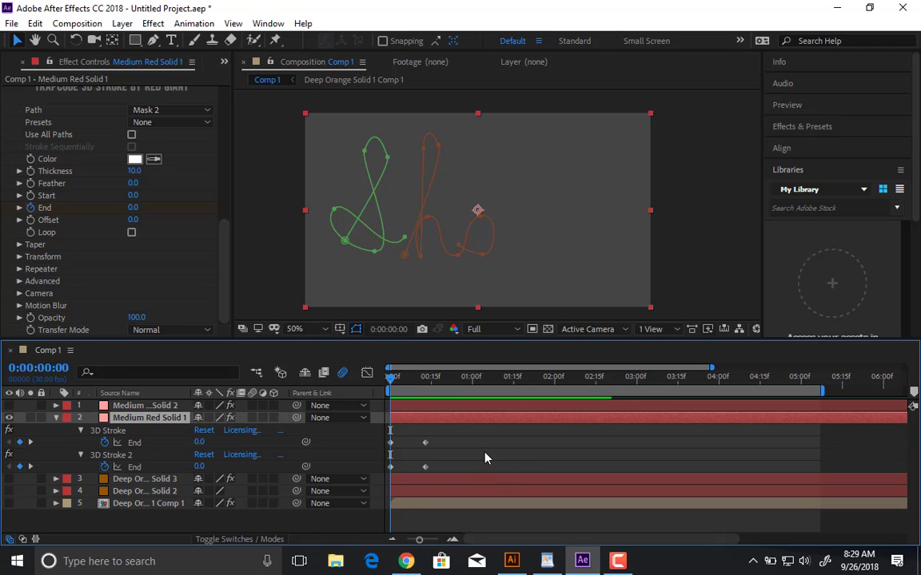
left_click_drag(395, 477, 428, 472)
key("space")
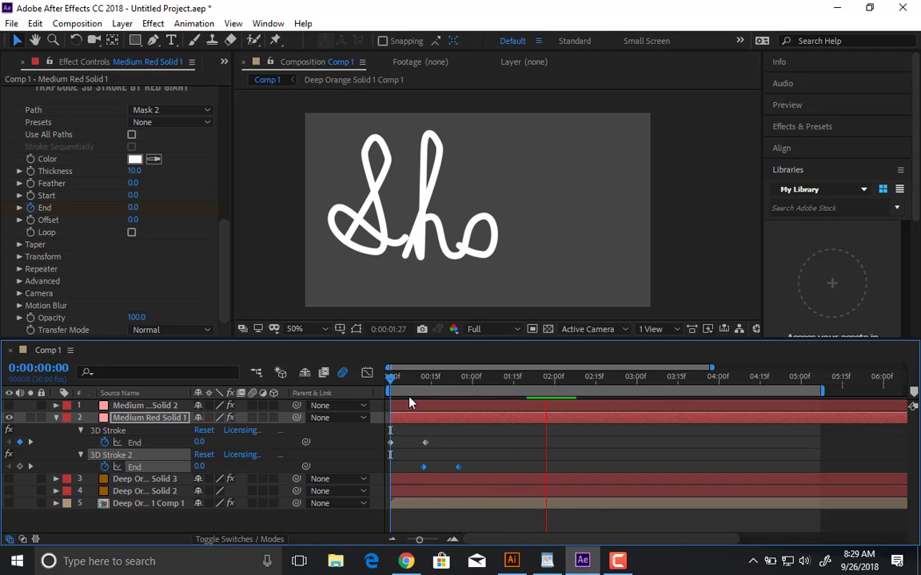
key("space")
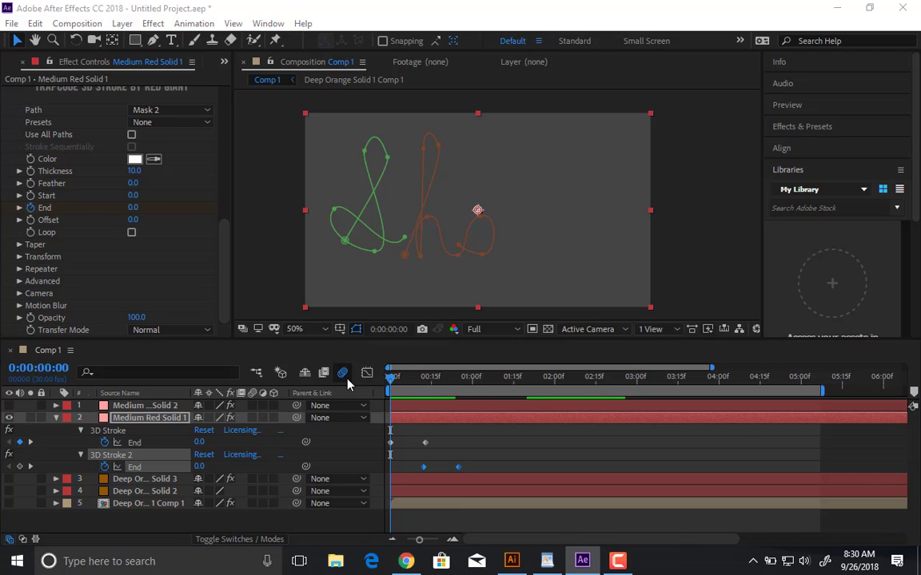
key("space")
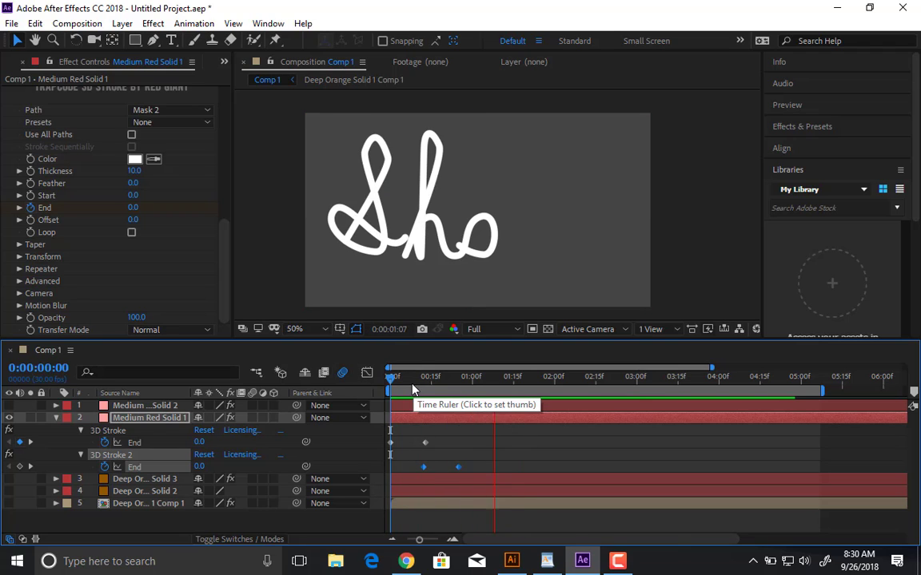
key("space")
key("space")
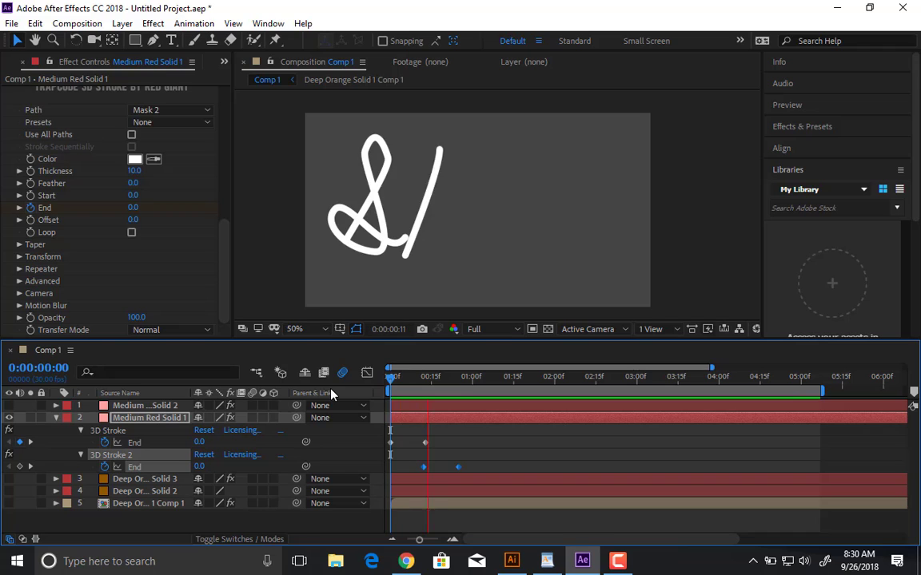
key("space")
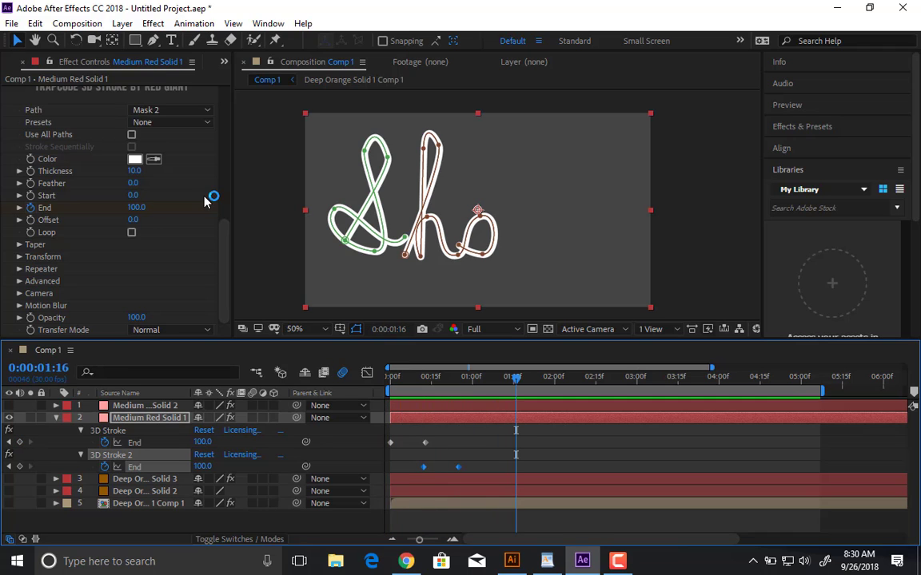
Set the Thickness of the first 3D Stroke, on the S, to 13.5.
scroll(158, 205, "up", 4)
scroll(156, 208, "up", 5)
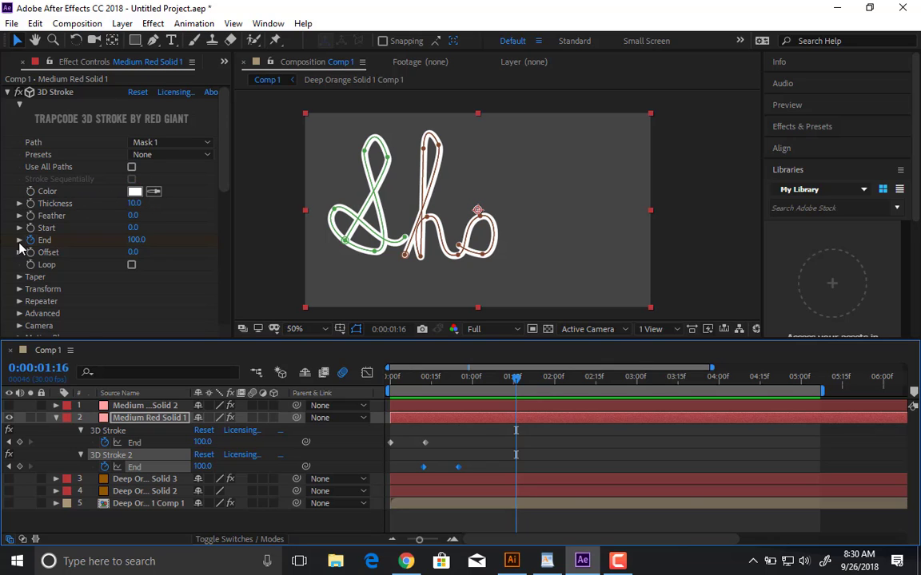
scroll(20, 225, "down", 2)
scroll(28, 223, "up", 2)
left_click(20, 203)
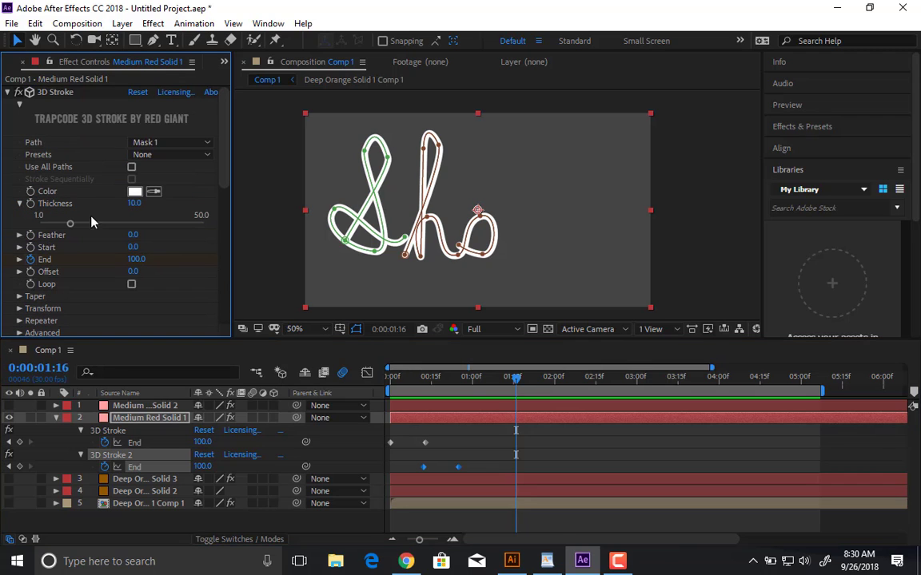
left_click_drag(75, 224, 78, 224)
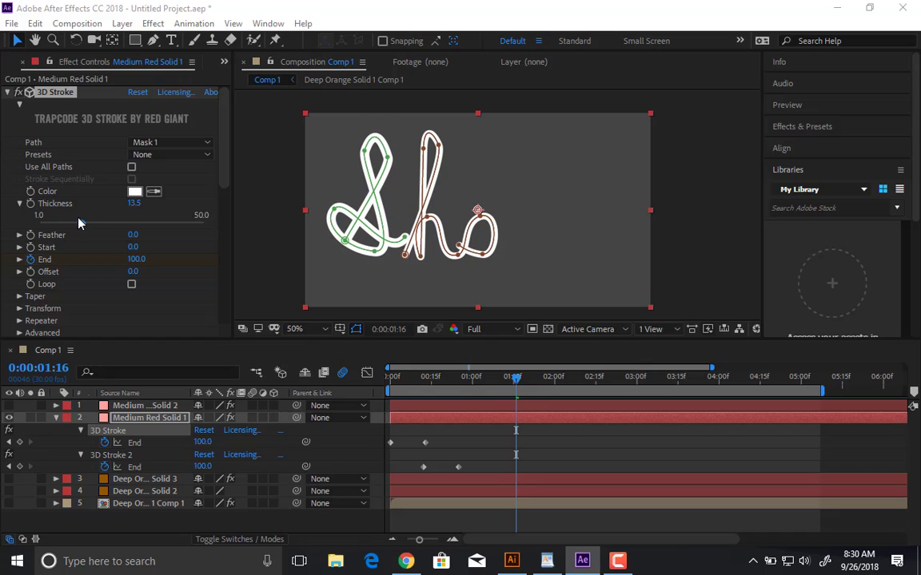
left_click(20, 203)
scroll(23, 210, "down", 2)
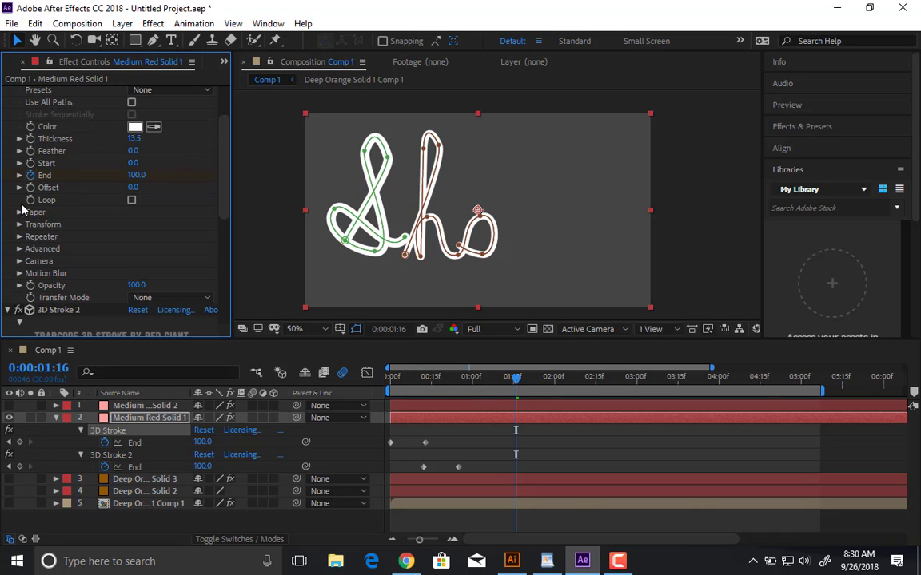
Enable Taper on the first 3D Stroke and preview the writing animation from the first frame.
left_click(20, 212)
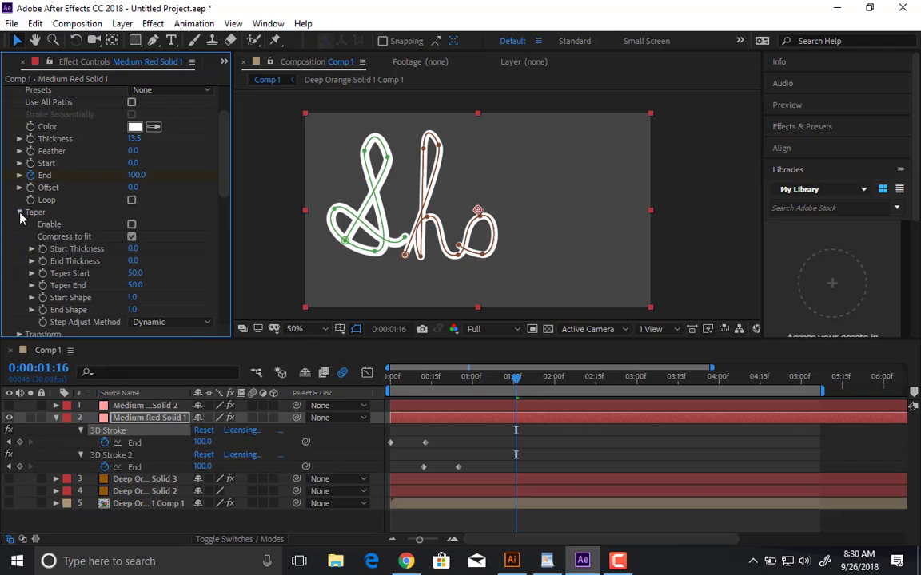
left_click(132, 226)
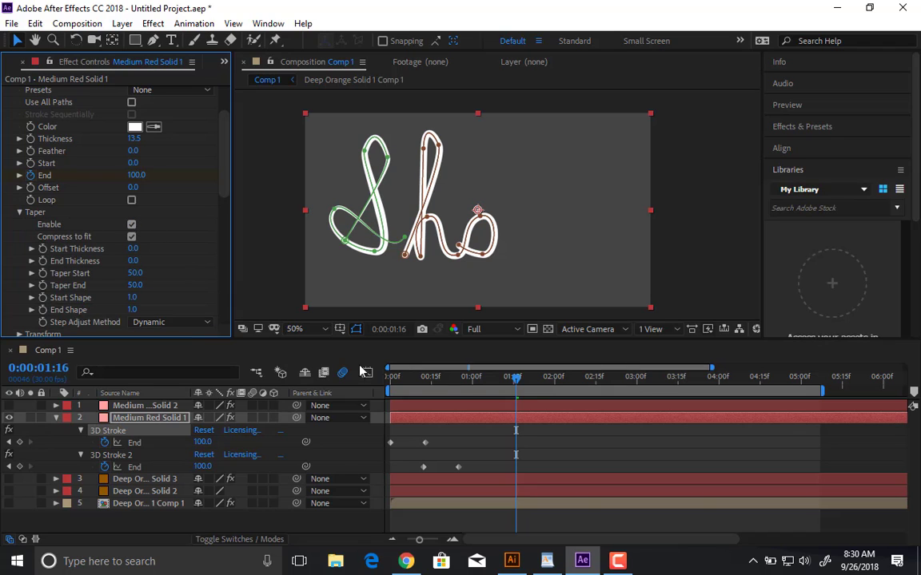
left_click(414, 436)
left_click_drag(406, 379, 317, 391)
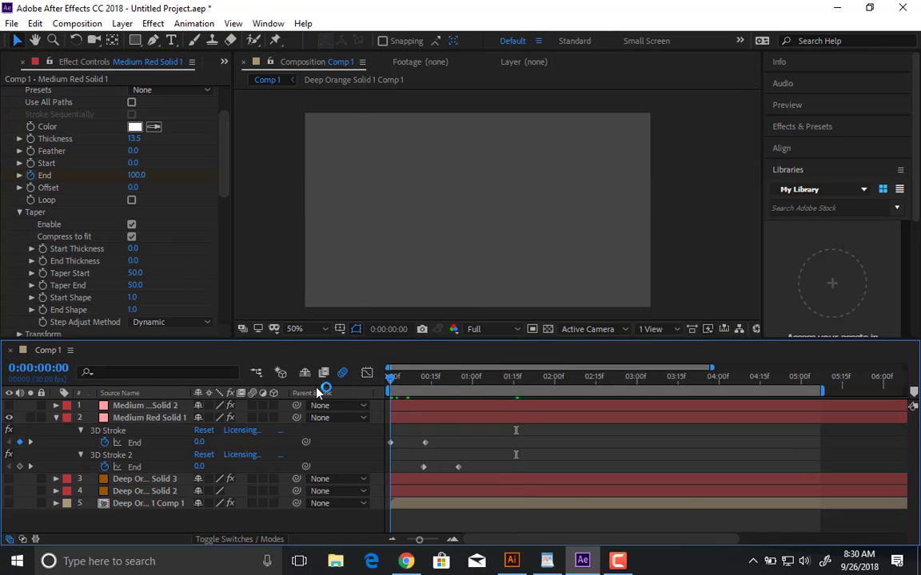
key("space")
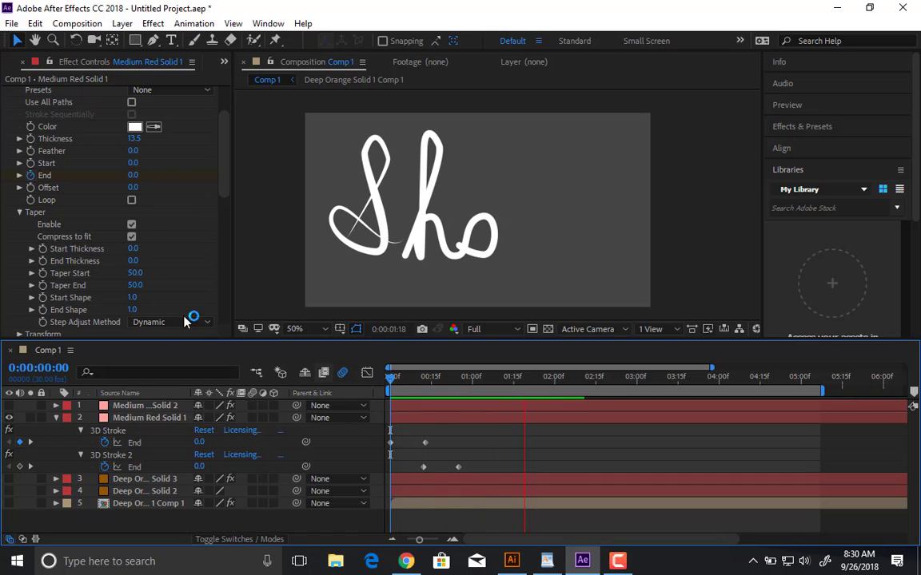
Enable Taper on 3D Stroke 2, which writes "ho", and stop the preview.
scroll(128, 208, "down", 8)
scroll(96, 244, "down", 3)
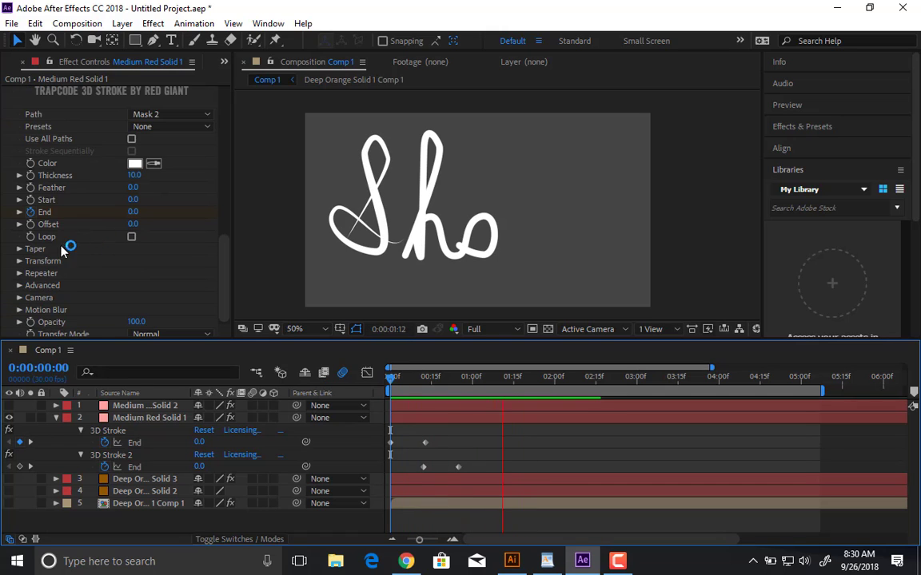
left_click(19, 249)
scroll(80, 232, "down", 1)
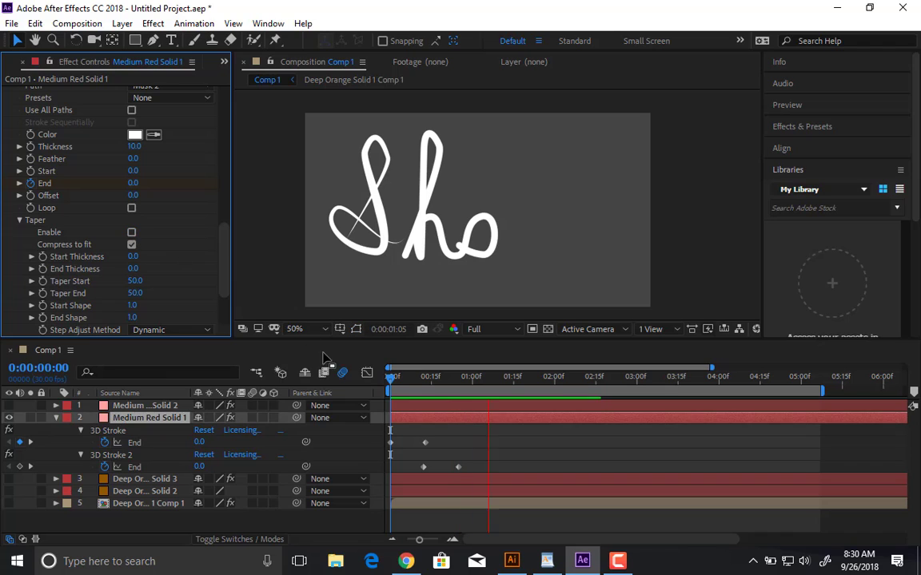
left_click(131, 232)
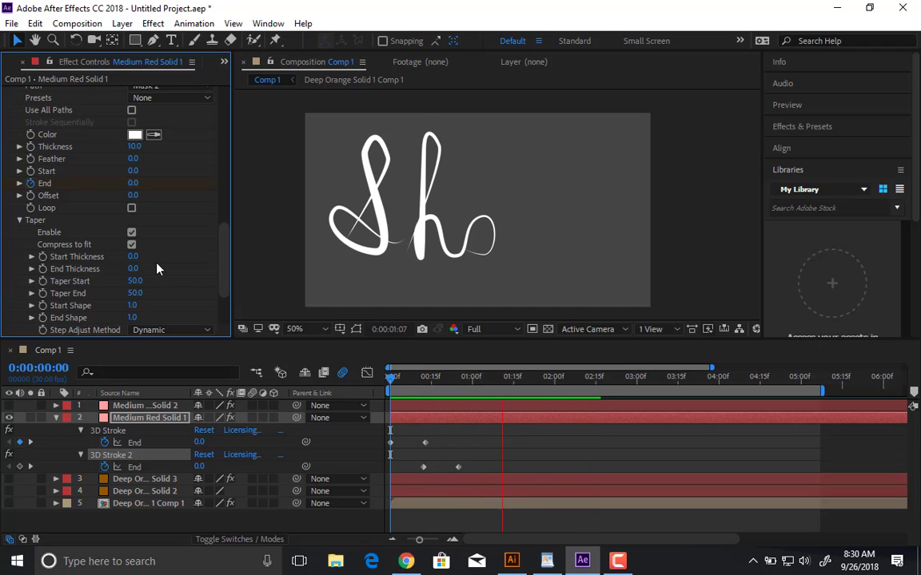
key("space")
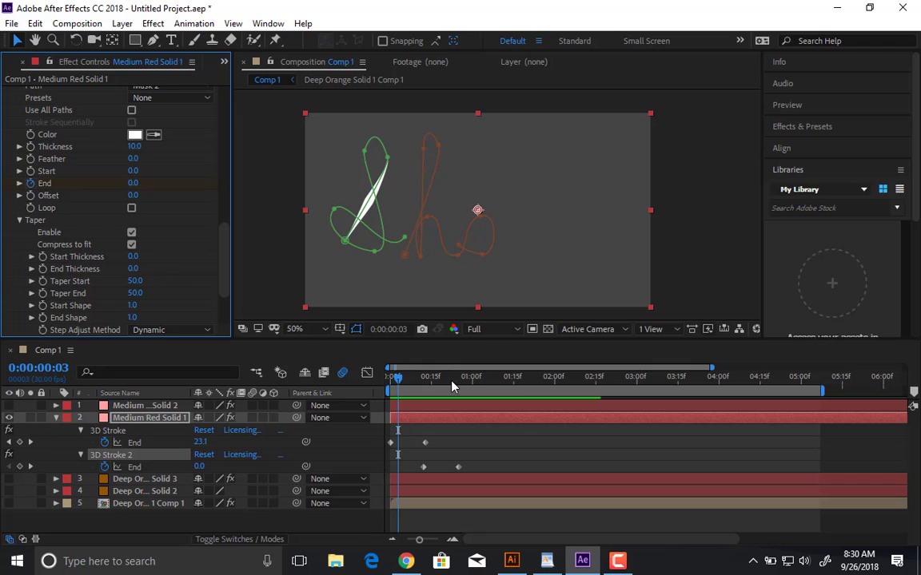
Set the taper's Start Thickness of 3D Stroke 2 to 77 and preview the animation from the first frame.
left_click_drag(428, 387, 488, 383)
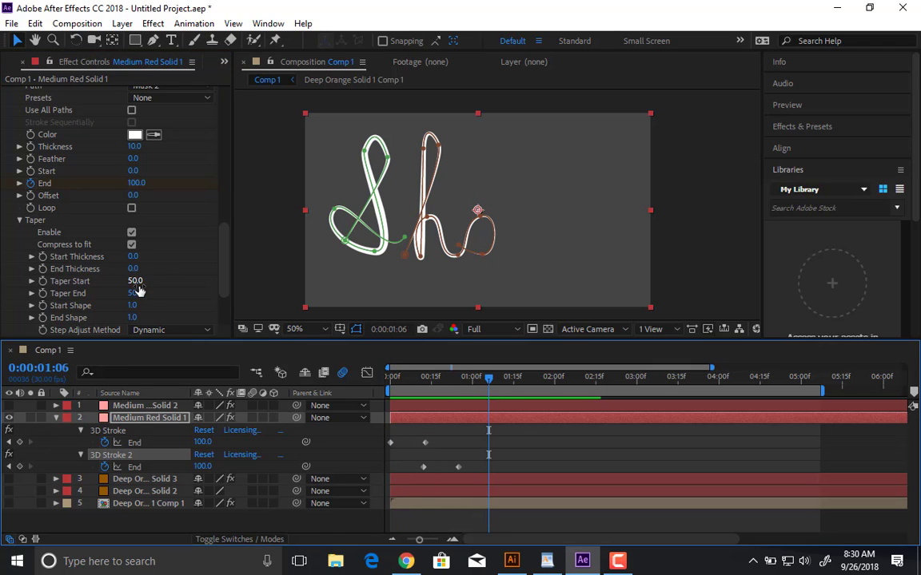
mouse_move(132, 258)
left_mouse_down()
mouse_move(236, 264)
mouse_move(223, 265)
left_mouse_up()
left_click_drag(462, 379, 310, 377)
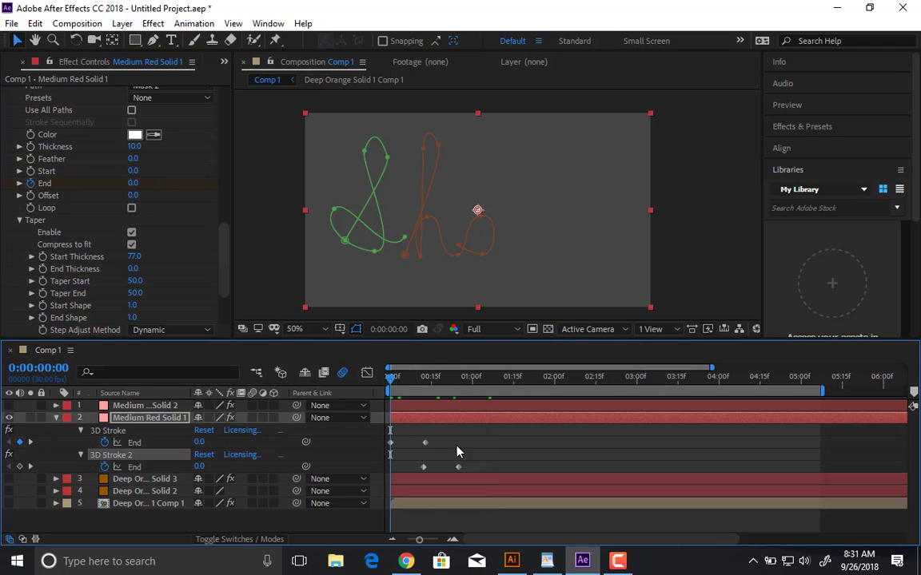
left_click(458, 437)
key("space")
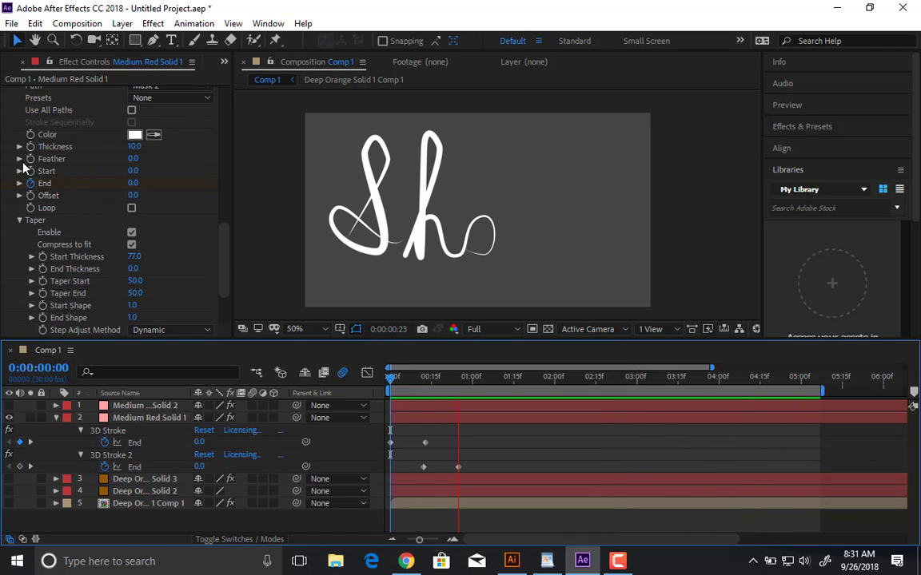
key("space")
Try a Bend of 4.4 and a shifted Z Position in the Transform settings of 3D Stroke 2, restoring both values to 0.
scroll(18, 169, "down", 3)
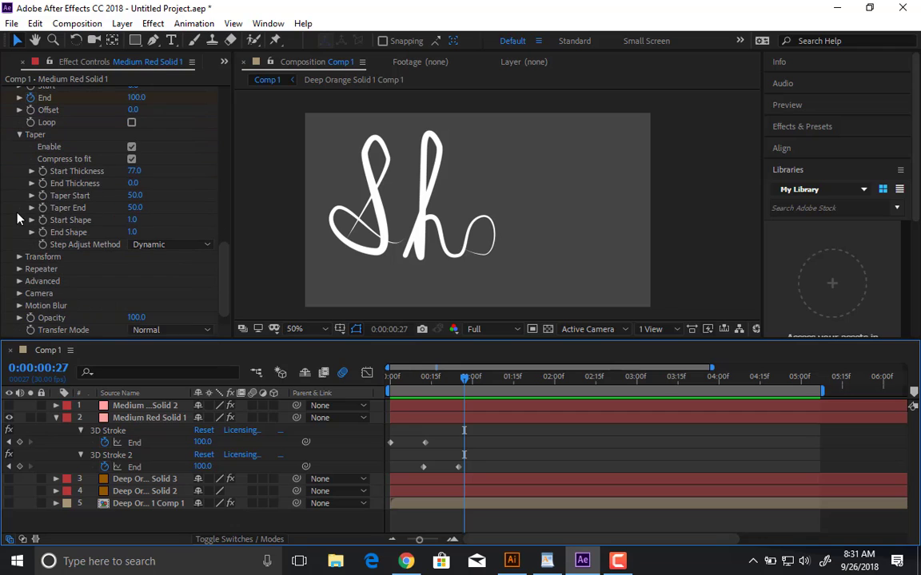
left_click(18, 256)
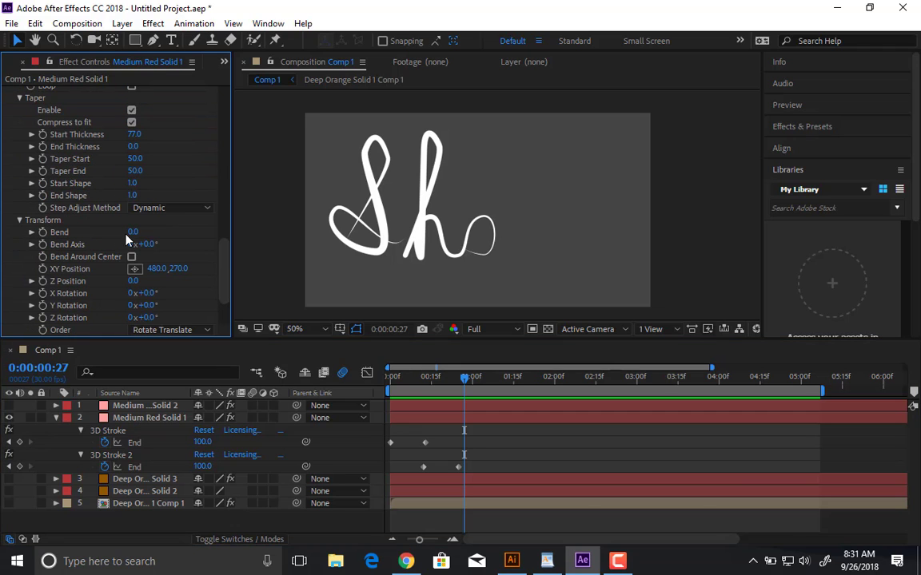
mouse_move(134, 238)
left_mouse_down()
mouse_move(410, 222)
mouse_move(551, 251)
mouse_move(455, 260)
left_mouse_up()
key("space")
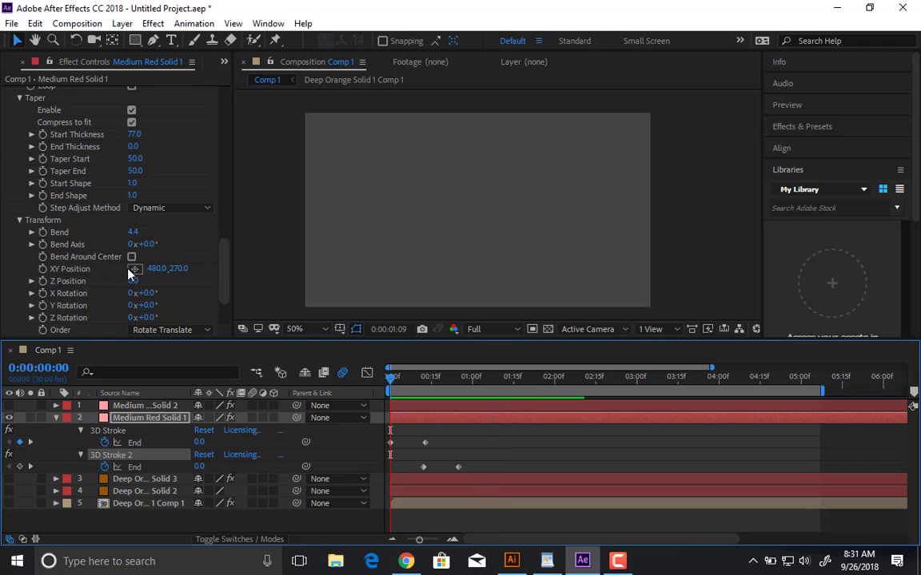
key("space")
left_click(136, 232)
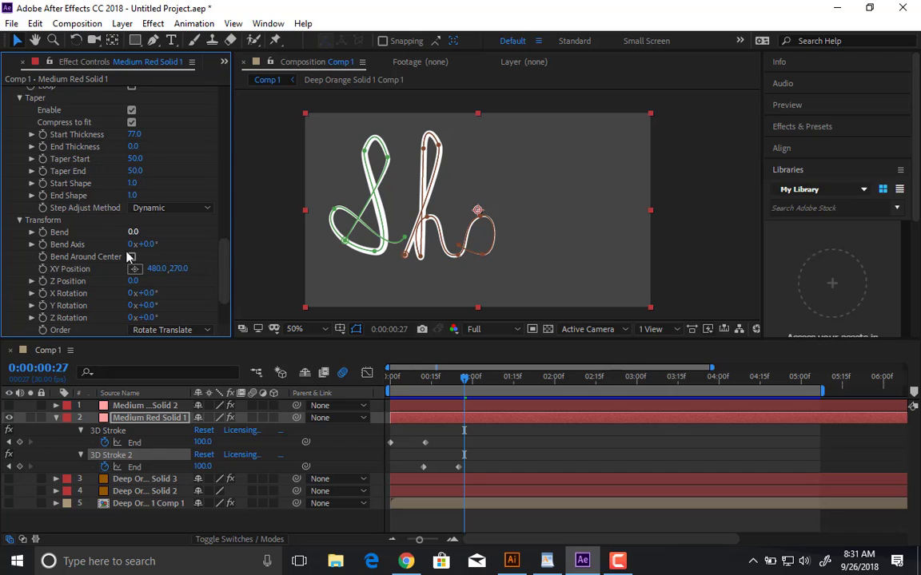
mouse_move(134, 282)
left_mouse_down()
mouse_move(497, 274)
mouse_move(285, 286)
mouse_move(240, 272)
mouse_move(160, 268)
mouse_move(38, 281)
mouse_move(198, 287)
left_mouse_up()
key("ctrl+z")
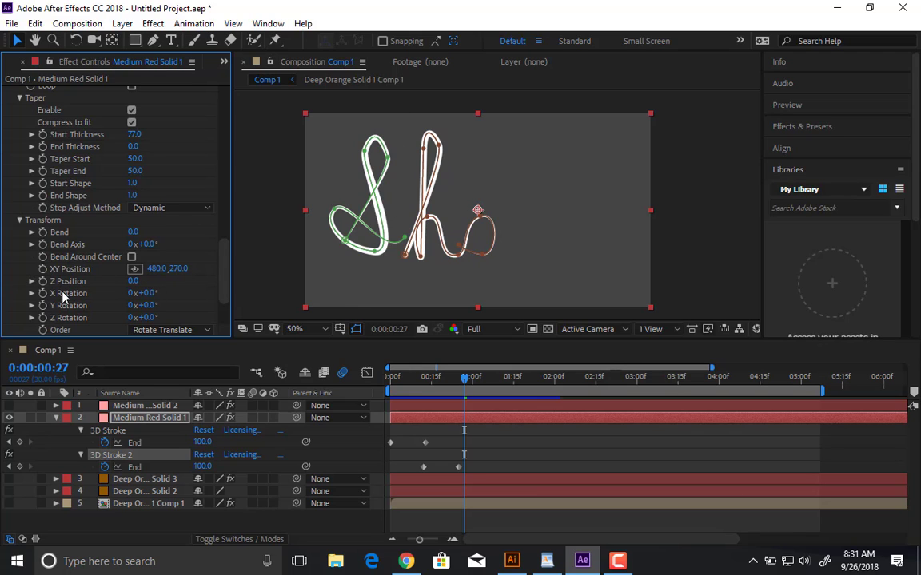
Enable the Repeater on 3D Stroke 2 and preview the repeated strokes from the first frame.
scroll(96, 272, "down", 3)
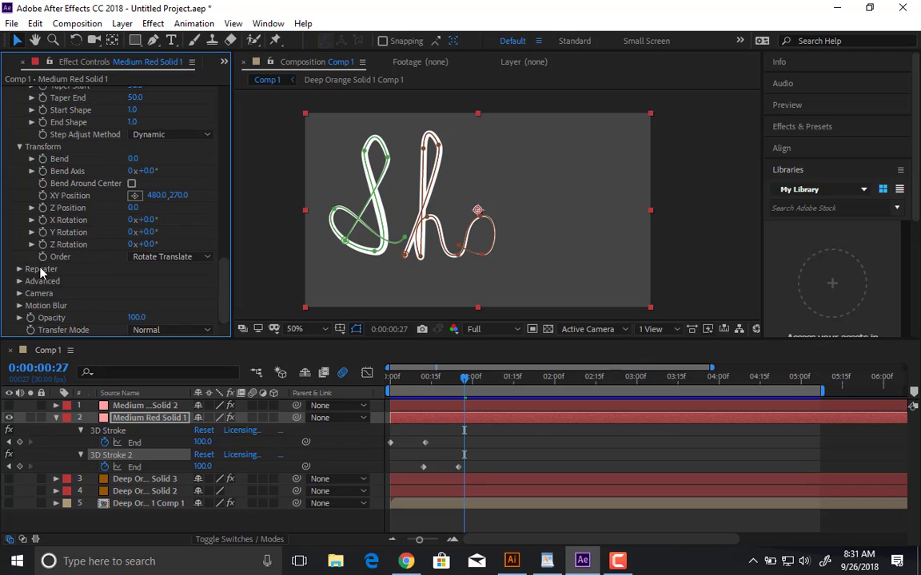
left_click(20, 270)
scroll(25, 275, "down", 3)
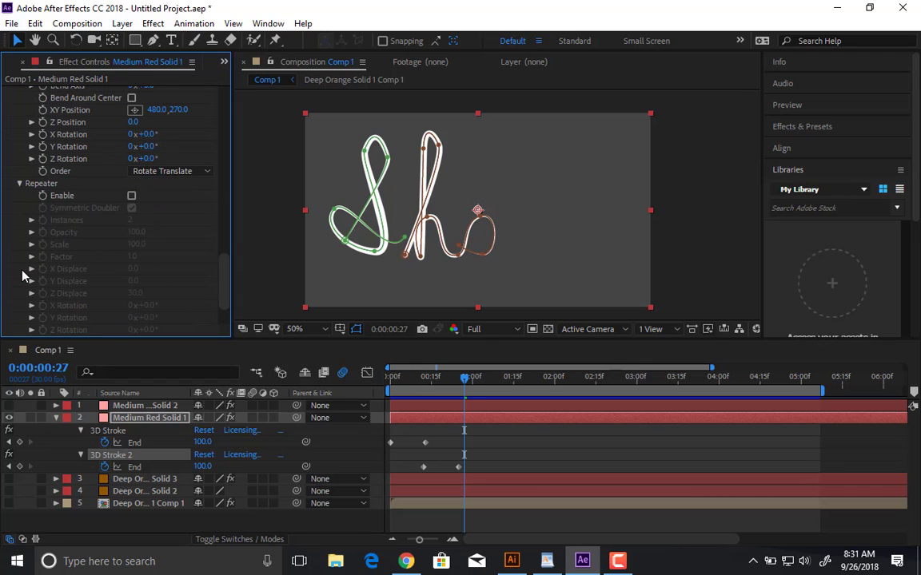
left_click(131, 196)
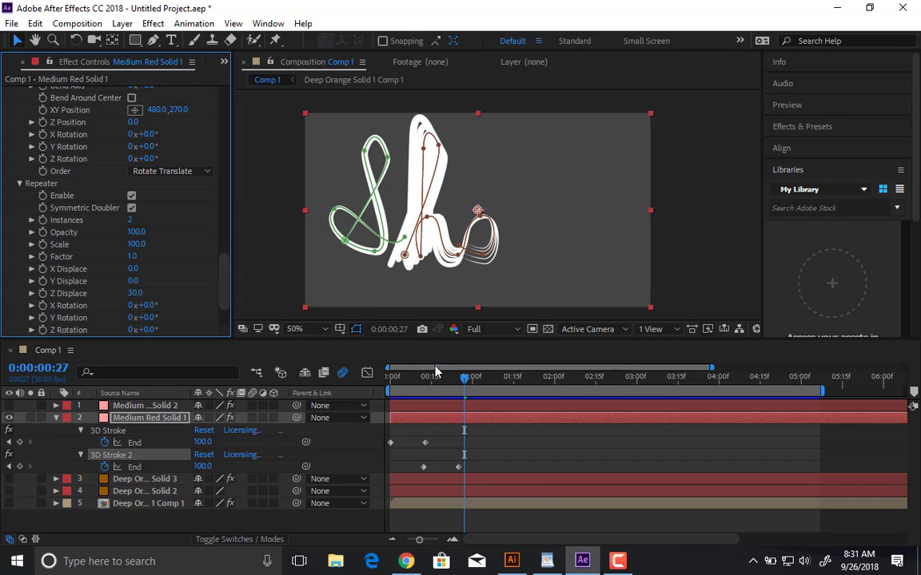
key("Home")
key("space")
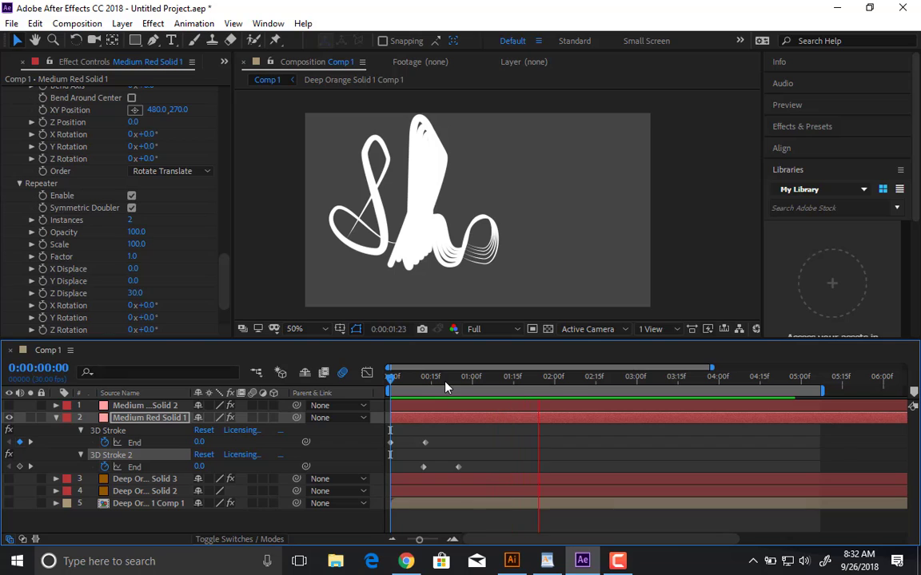
key("space")
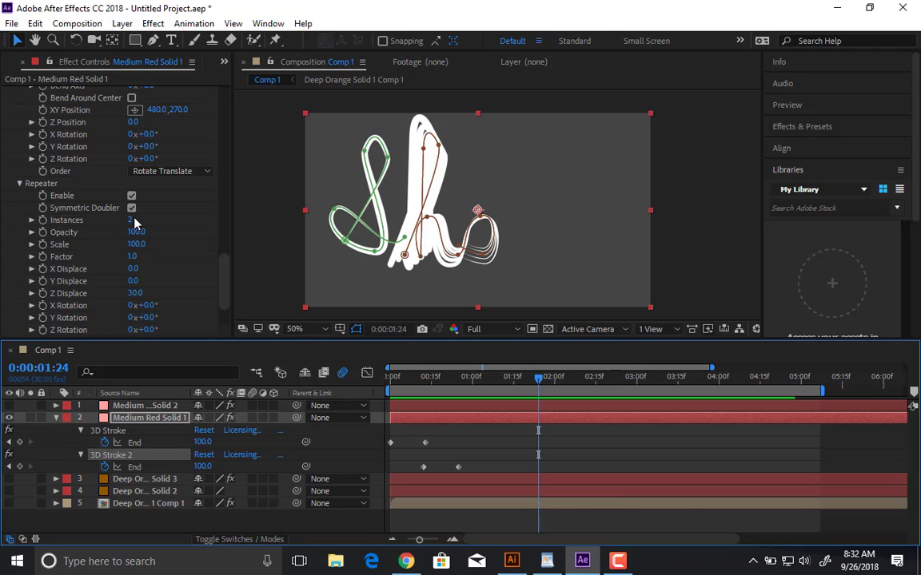
Turn off Symmetric Doubler in the Repeater of 3D Stroke 2.
scroll(432, 232, "up", 4)
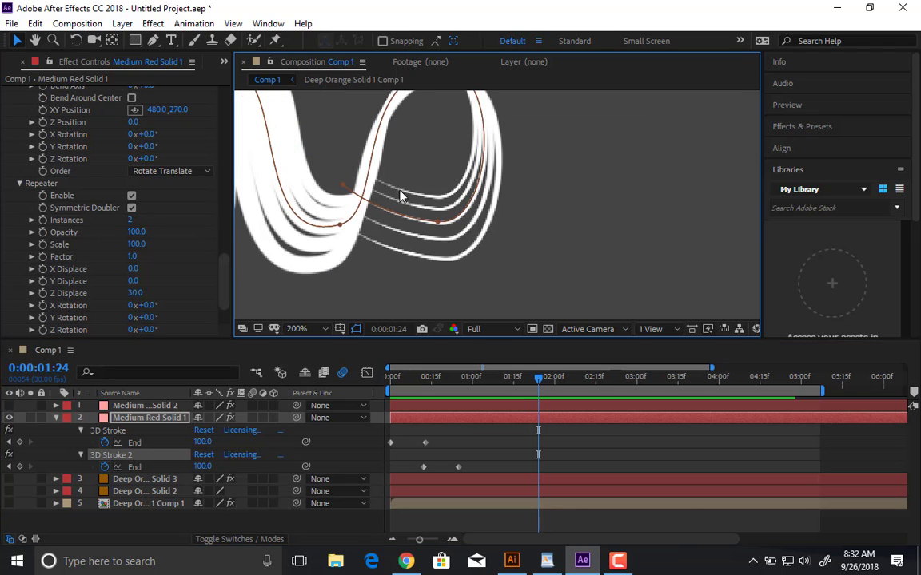
left_click(56, 209)
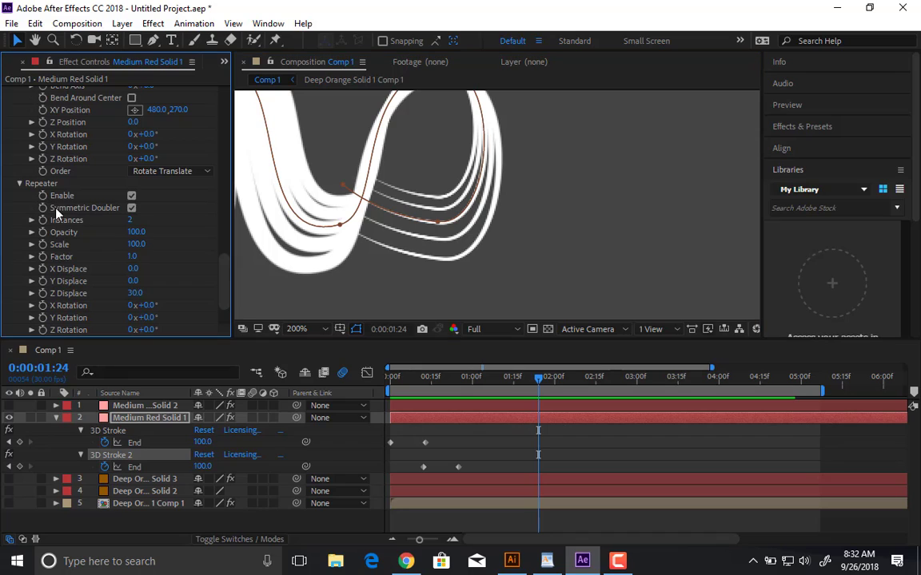
left_click(132, 210)
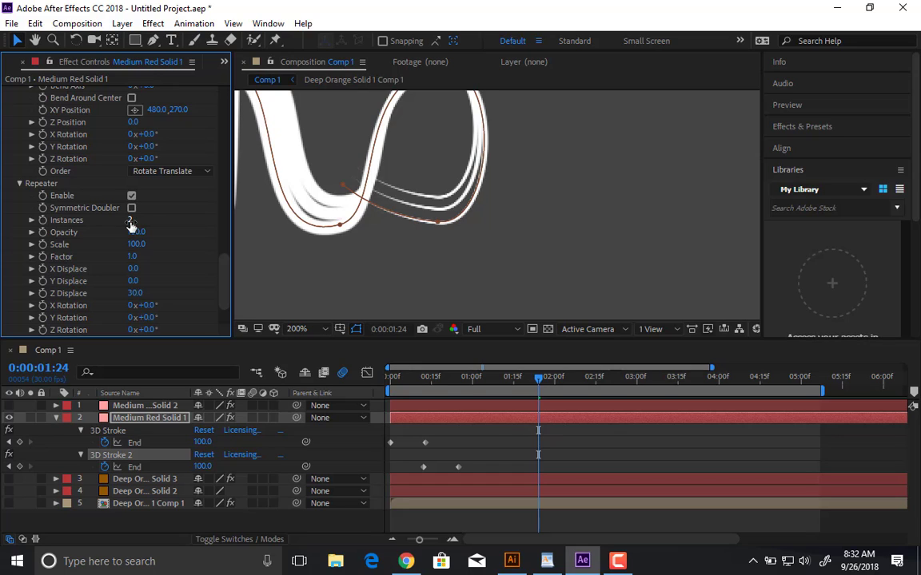
Try 0 Instances in the Repeater of 3D Stroke 2, then restore the value to 2.
left_click(131, 221)
type("0")
key("Return")
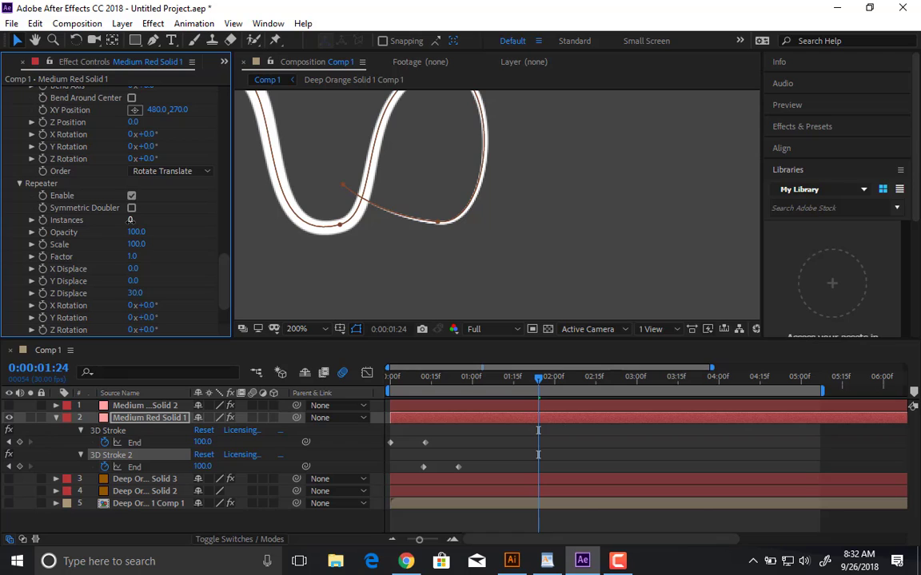
left_click(132, 221)
key("Return")
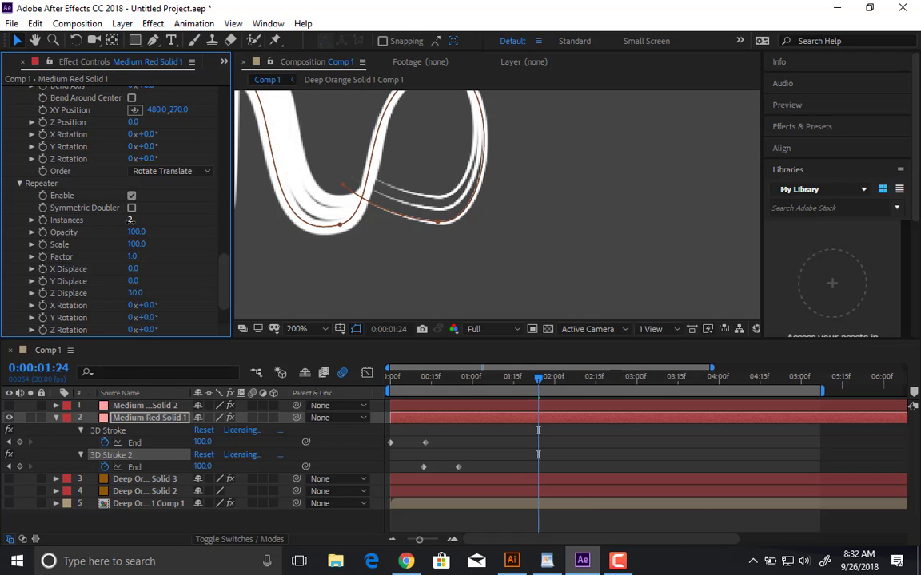
Try a strongly negative Z Displace in the Repeater of 3D Stroke 2, then set it to 0.
scroll(424, 154, "down", 4)
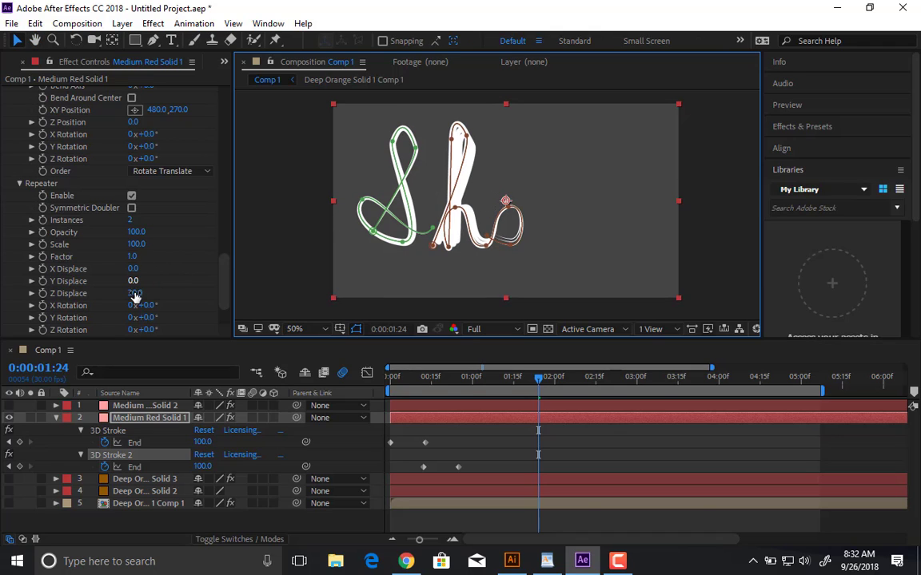
left_click_drag(135, 294, 124, 293)
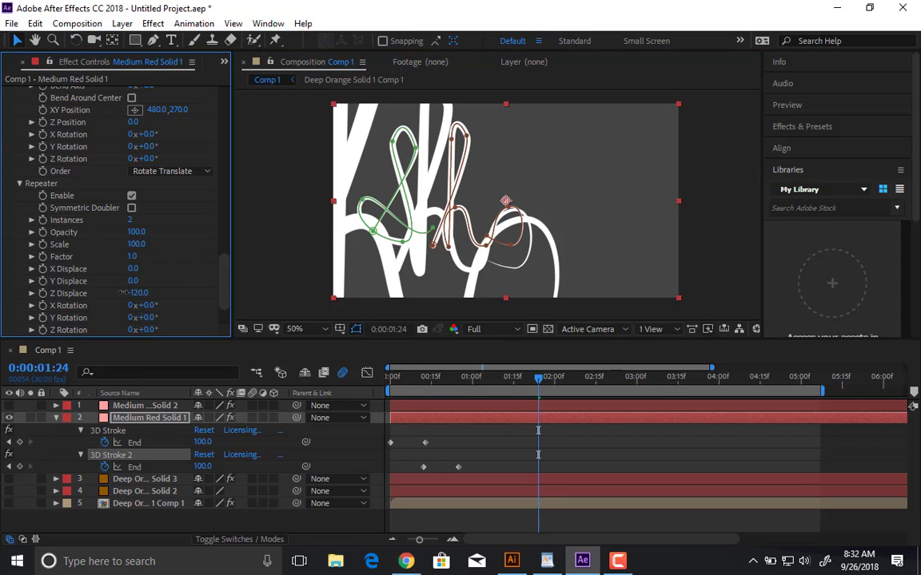
left_click(135, 293)
type("0")
key("Return")
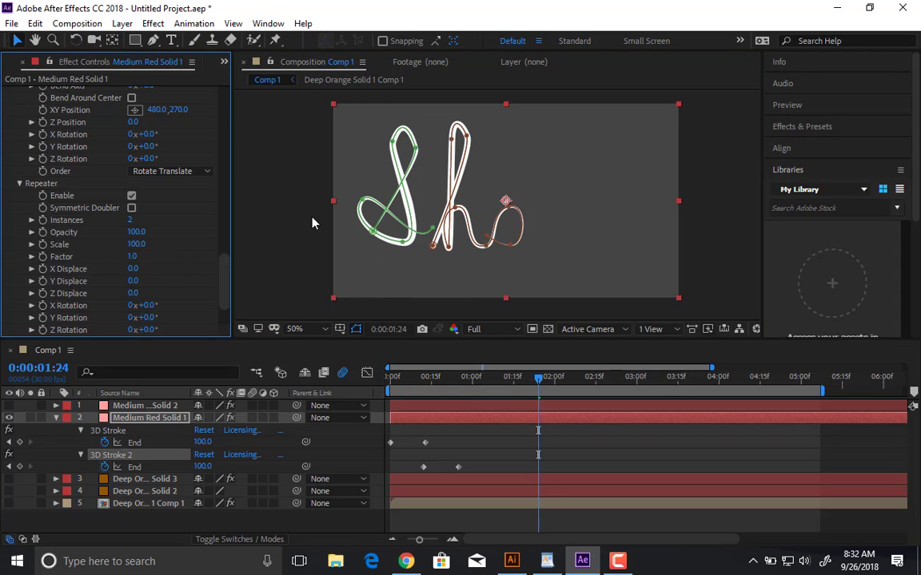
Set the Repeater's X Displace on 3D Stroke 2 to 3, then deselect the layer to inspect the lettering without its mask paths.
scroll(459, 143, "up", 2)
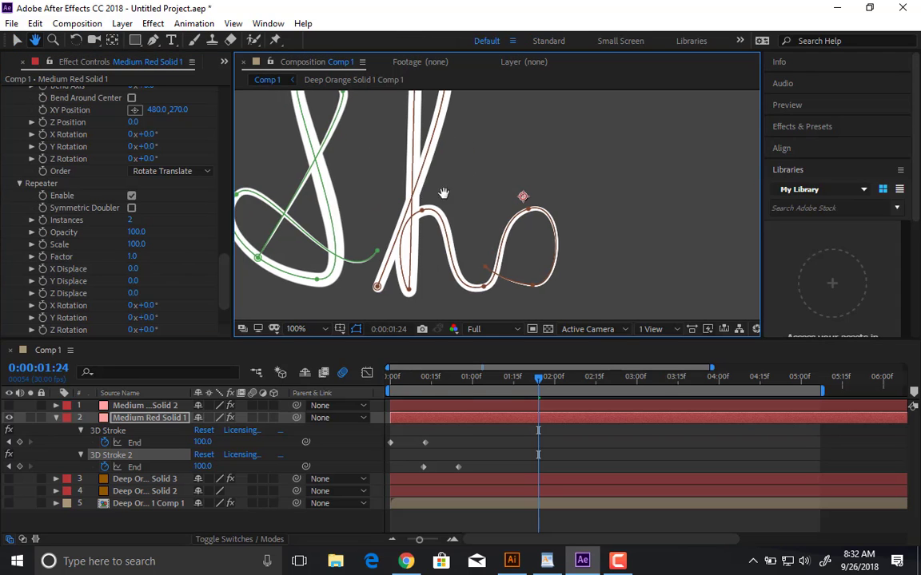
left_click(132, 269)
key("Return")
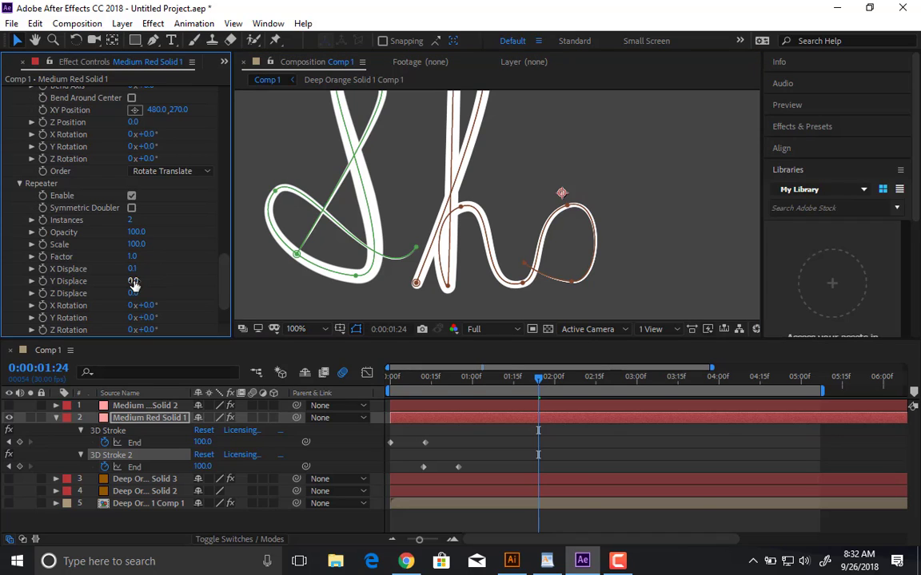
left_click_drag(130, 270, 134, 271)
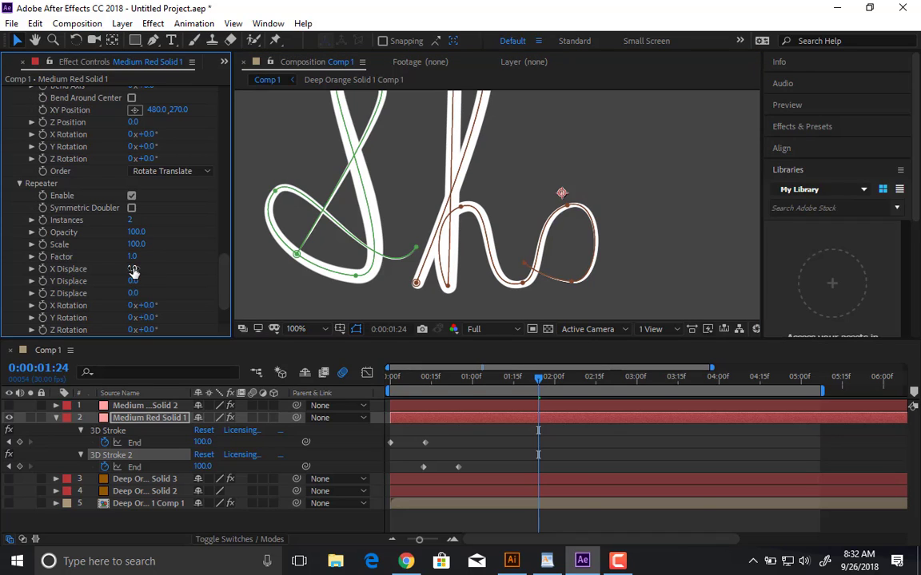
left_click(134, 270)
type("2")
key("Return")
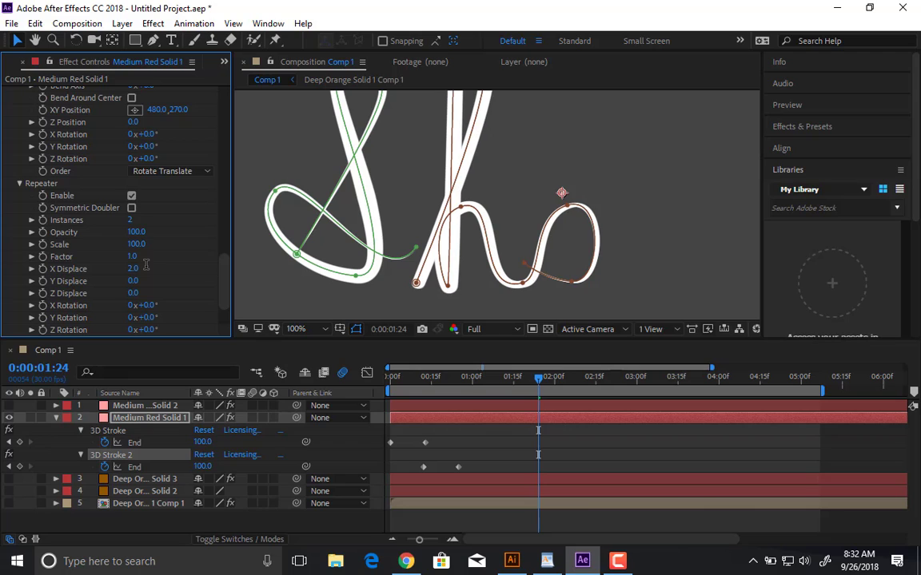
left_click(133, 270)
type("3")
key("Return")
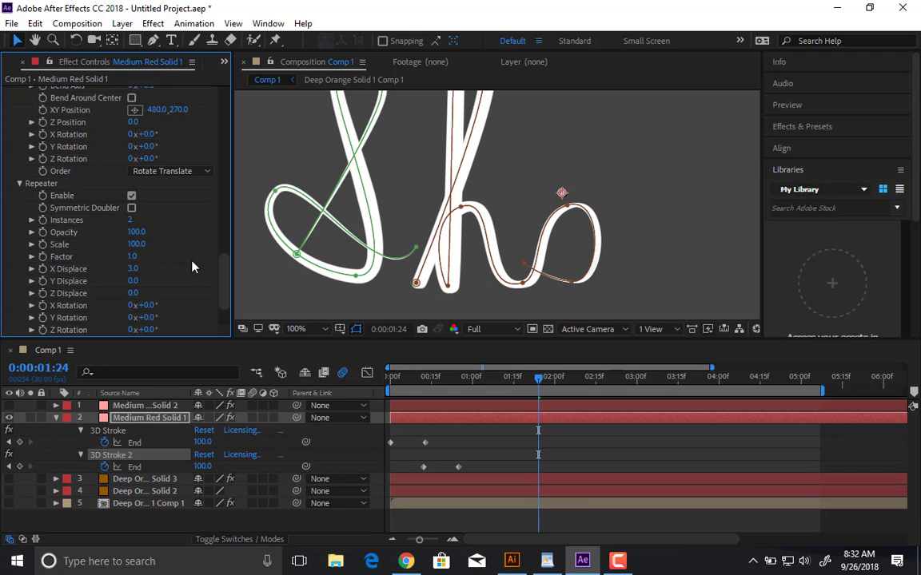
scroll(344, 202, "down", 2)
left_click(295, 221)
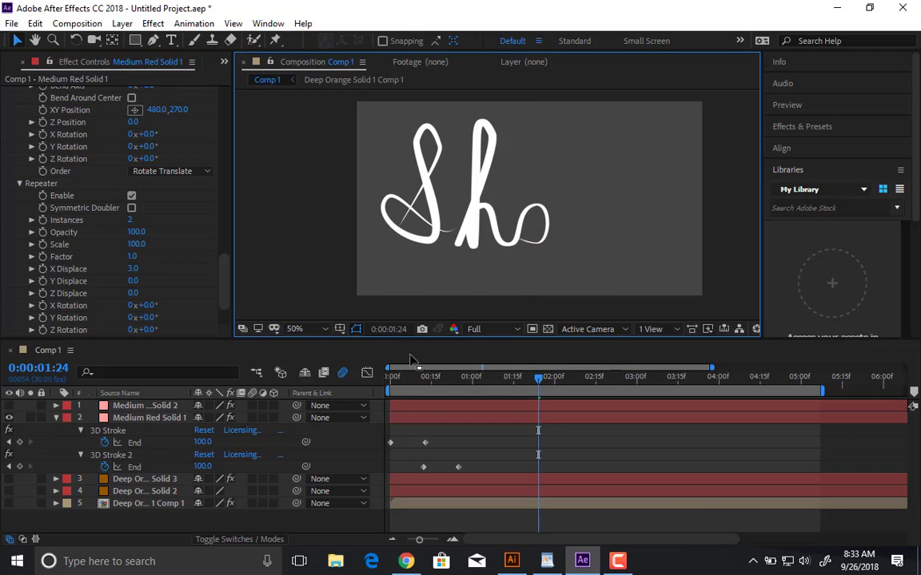
Play back the handwriting animation from the first frame to check the doubled strokes of the lettering.
key("Home")
key("space")
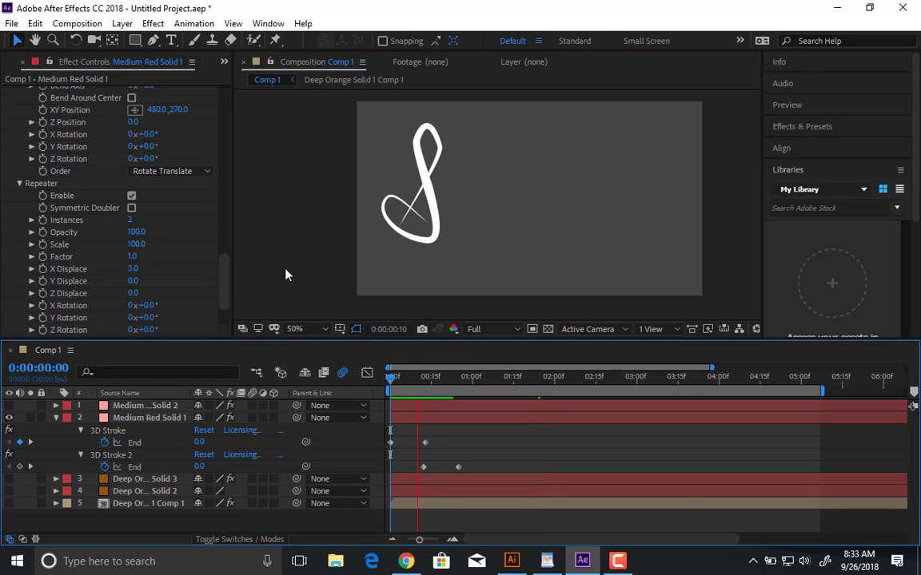
key("space")
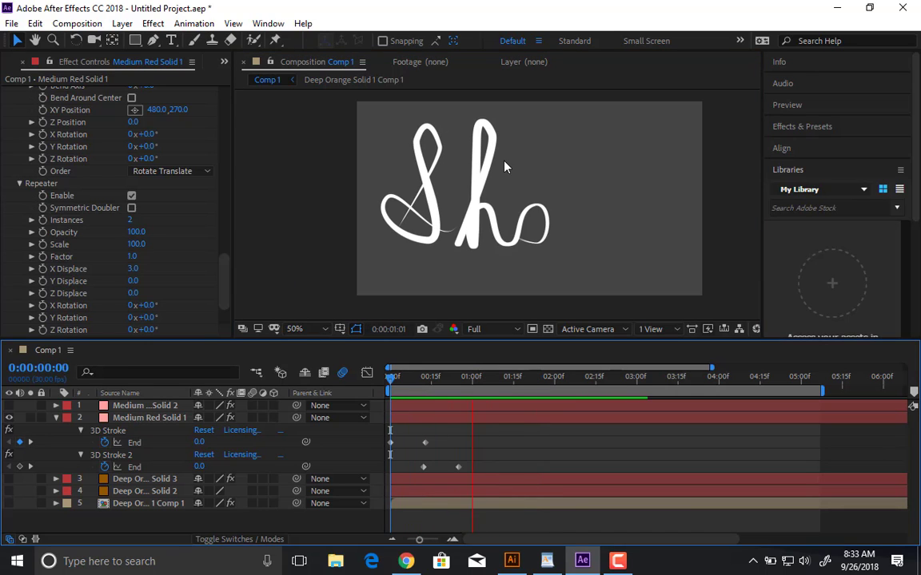
key("space")
Try Repeater Opacity values of 90 and 50 on 3D Stroke 2, then set it to 20 and deselect the layer.
scroll(471, 204, "up", 4)
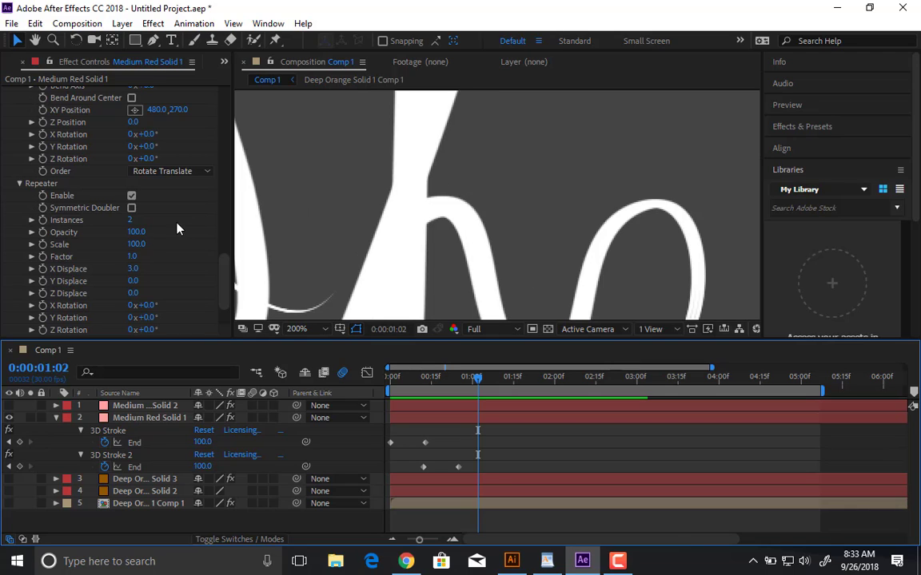
left_click(135, 233)
type("90")
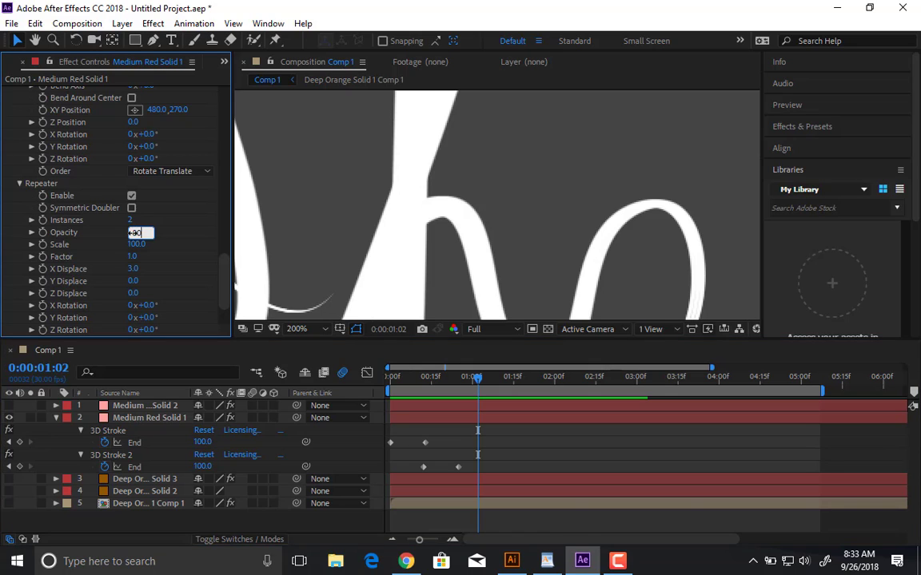
key("Return")
left_click(134, 232)
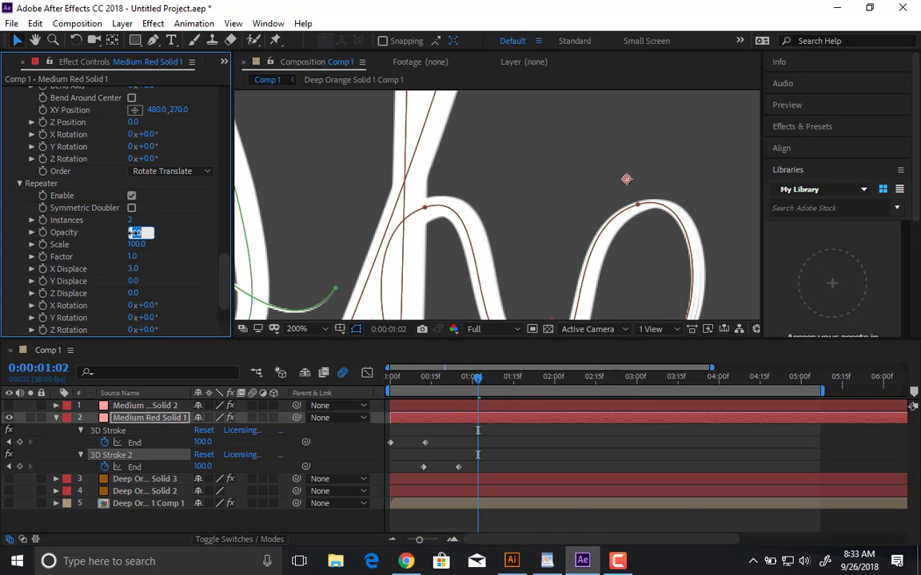
type("50")
key("Return")
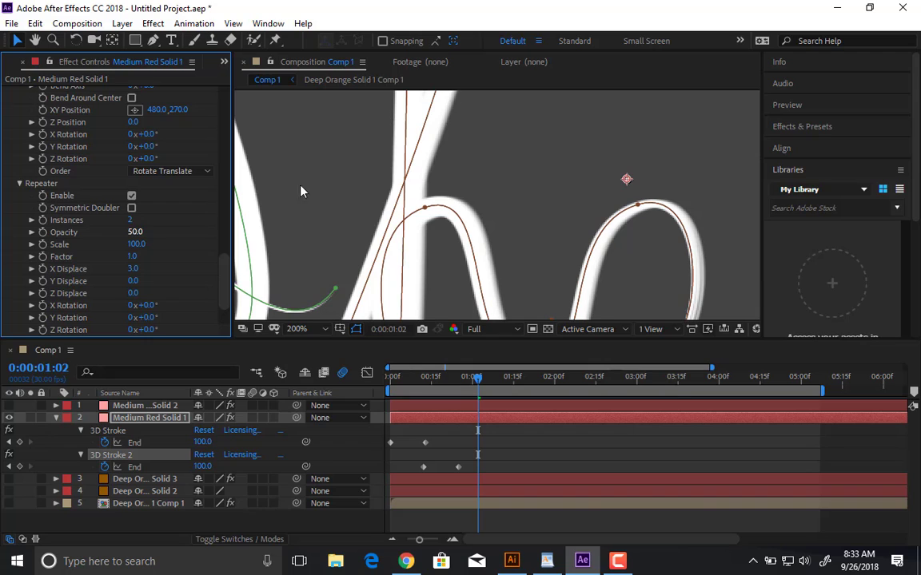
left_click(138, 233)
key("Return")
scroll(505, 185, "down", 2)
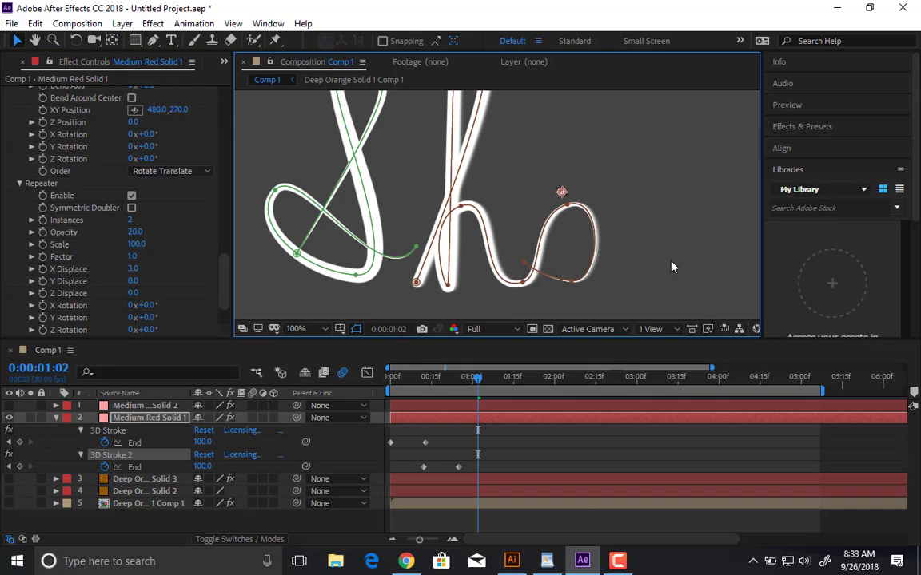
left_click(673, 464)
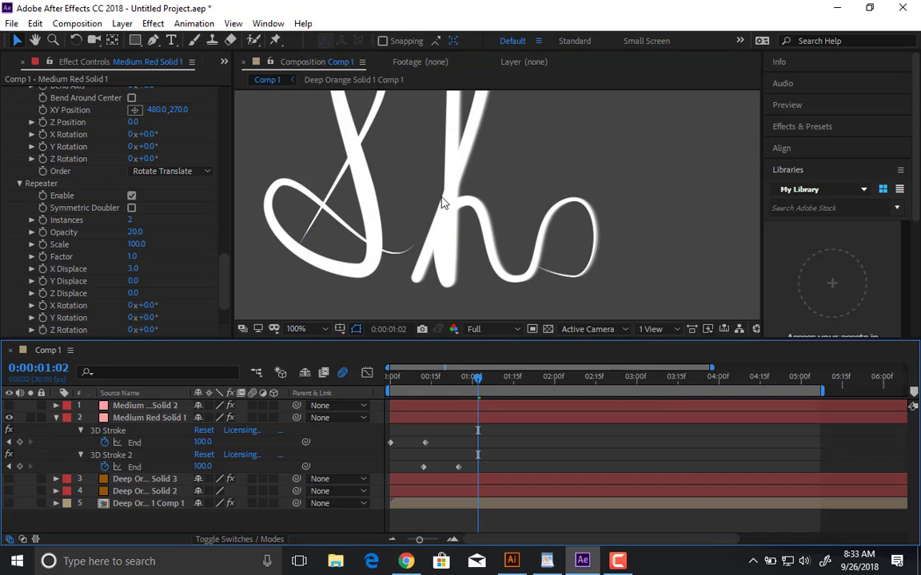
Preview the animation from the start, then view the whole composition frame.
key("space")
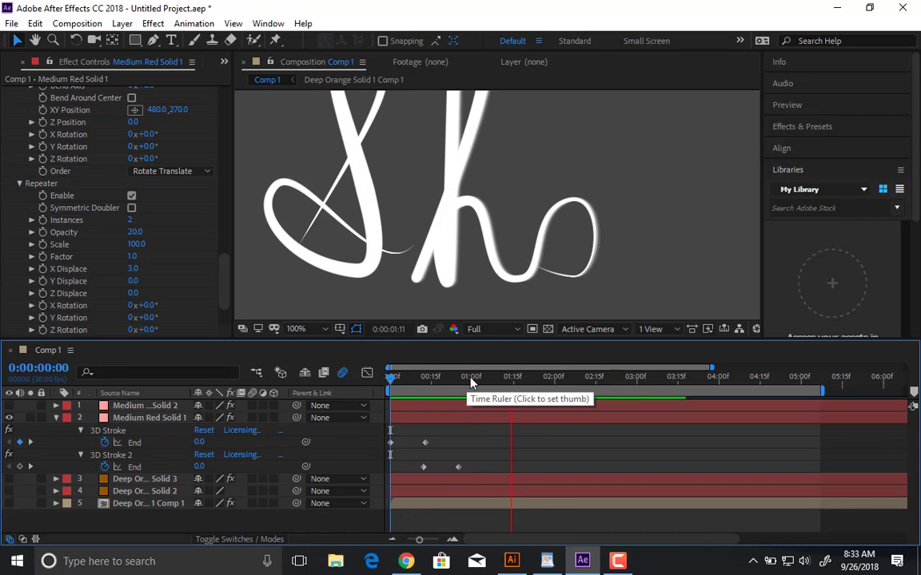
scroll(184, 292, "down", 3)
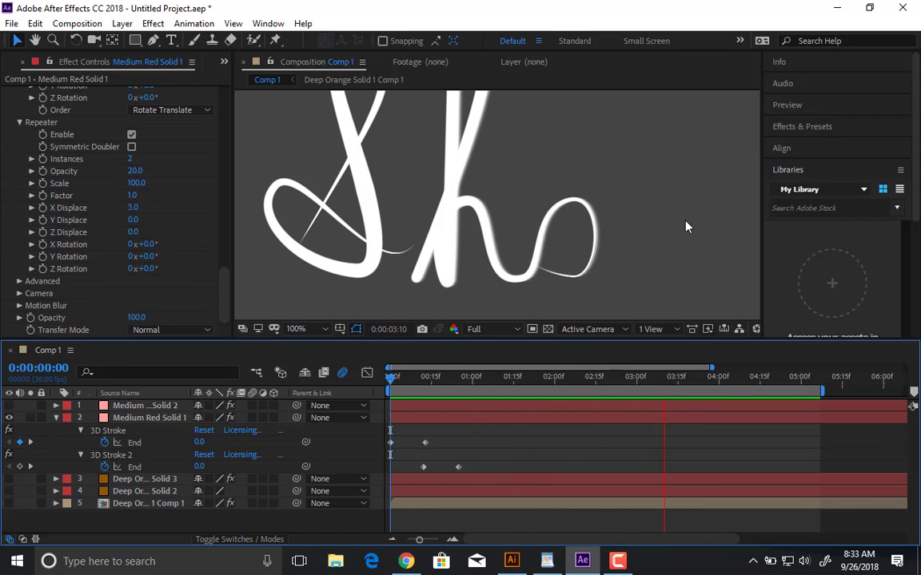
key("comma")
key("comma")
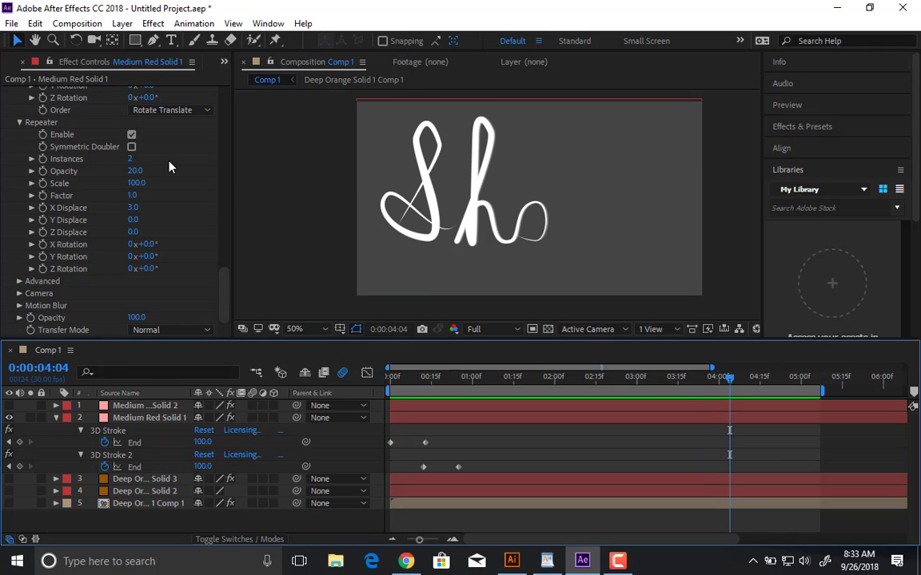
Collapse the settings of both the 3D Stroke and 3D Stroke 2 effects.
scroll(205, 189, "up", 10)
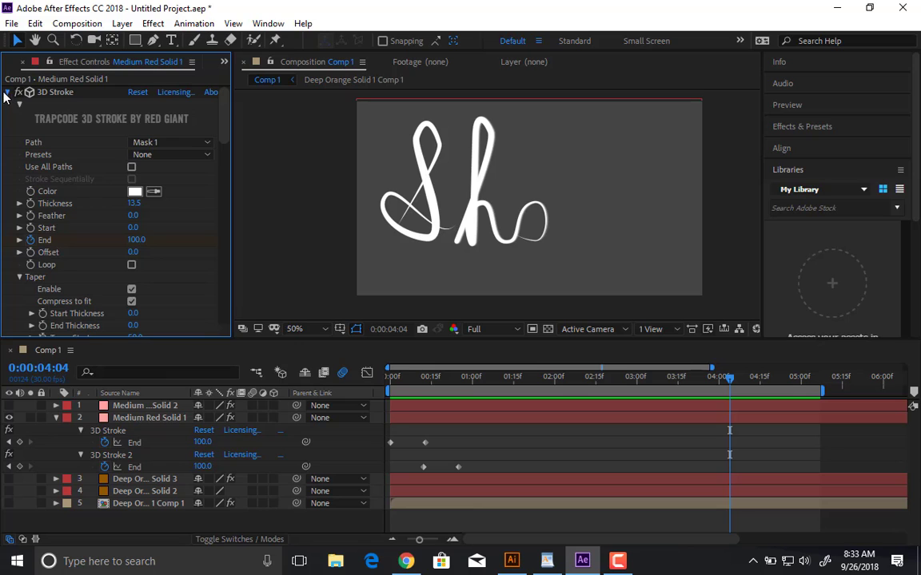
left_click(7, 92)
left_click(7, 104)
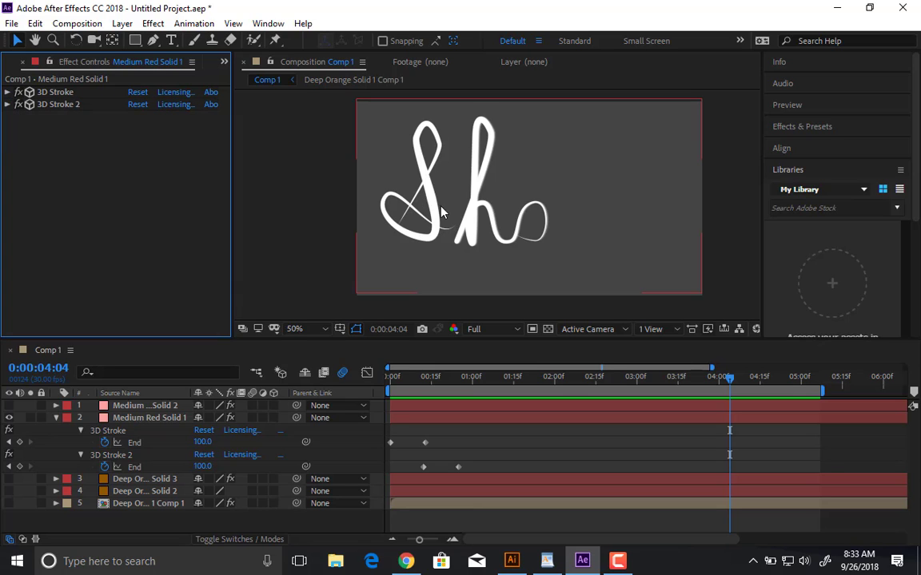
left_click_drag(447, 211, 389, 229)
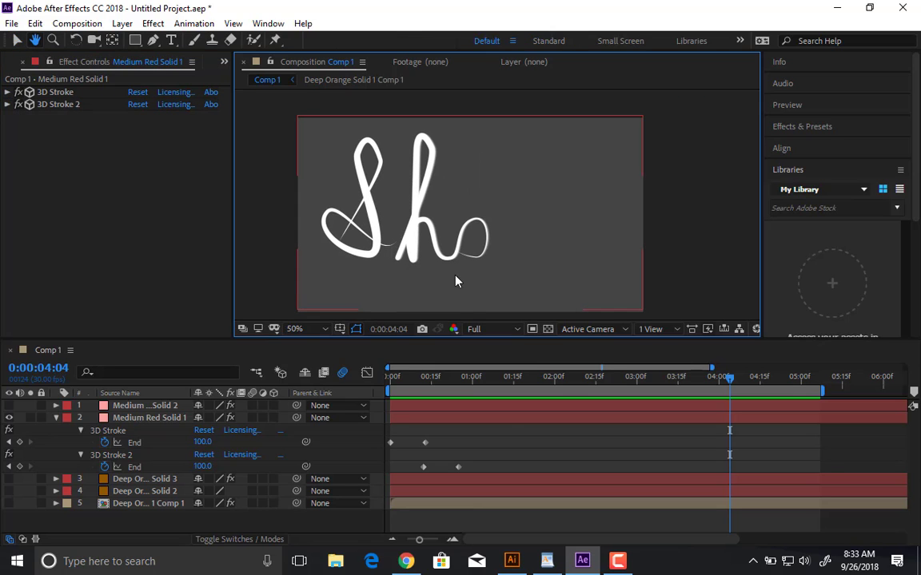
Switch to Illustrator and add a text object on the artboard containing a sample first name in capitals.
left_click(511, 562)
left_click(366, 294)
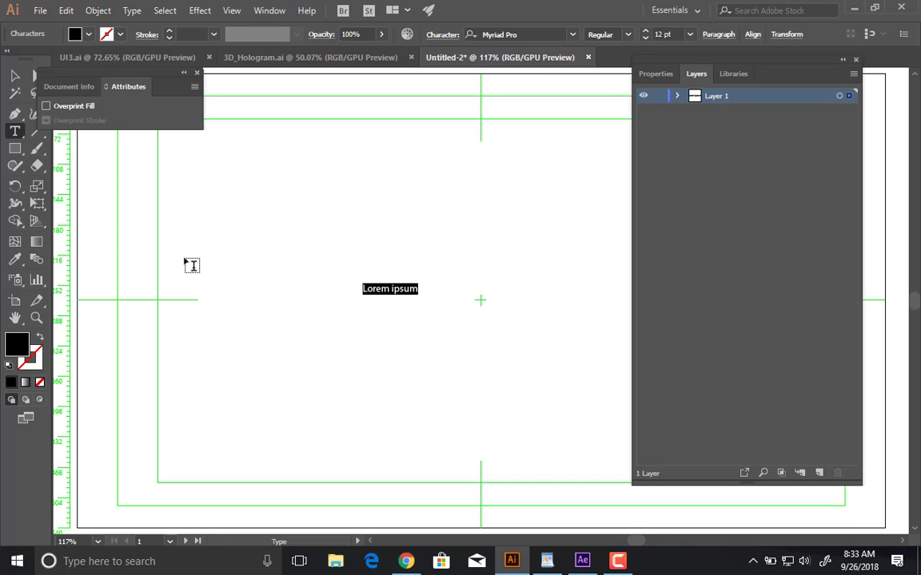
type("SHAUN")
key("Escape")
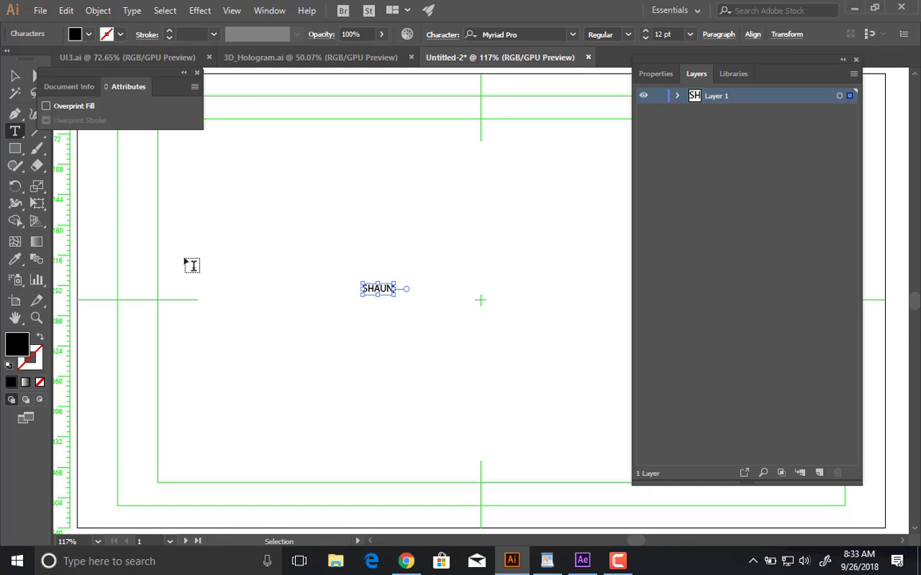
Enlarge the text to about 160 pt and move it into the upper half of the artboard.
key("ctrl+a")
left_click(15, 76)
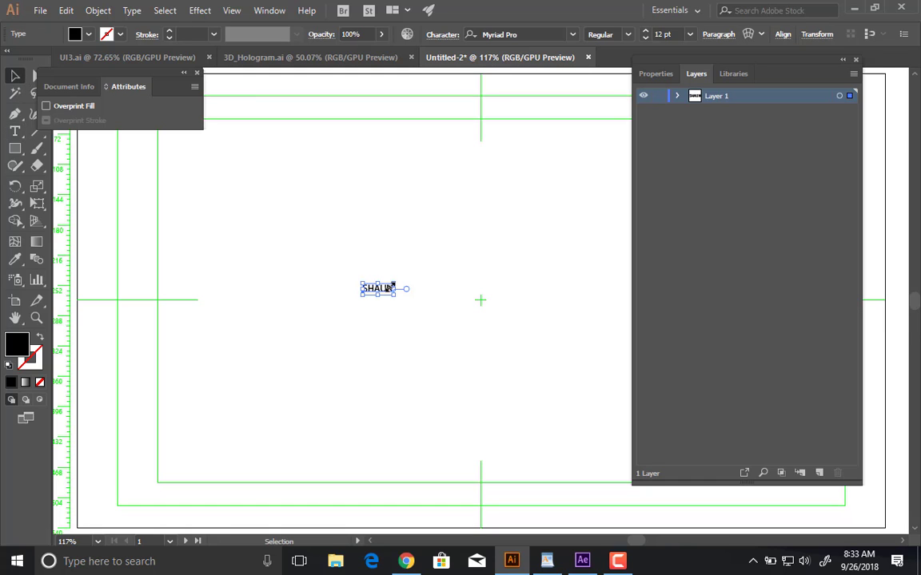
left_click_drag(394, 285, 605, 216)
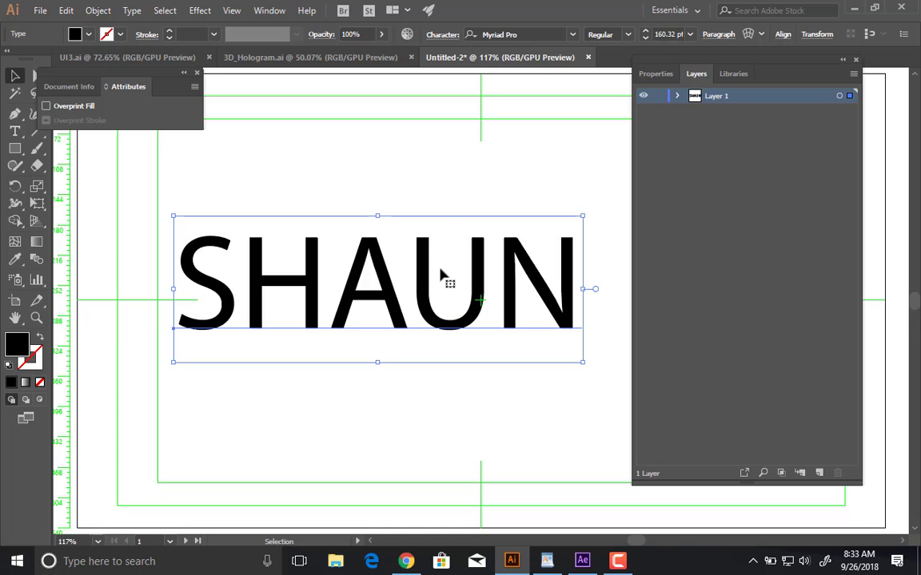
left_click_drag(428, 288, 422, 225)
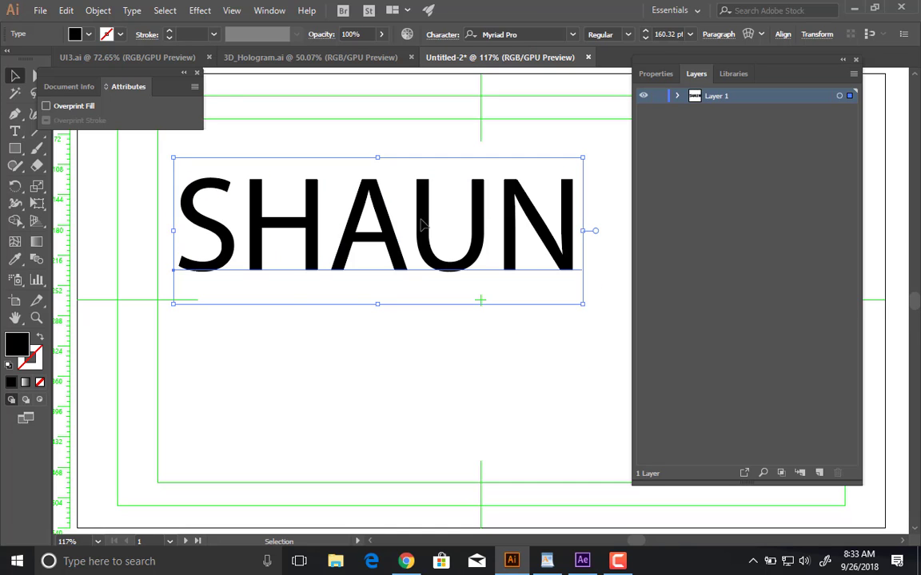
Try the fonts "a dripping marker" and Blackadder ITC on the text.
left_click(572, 35)
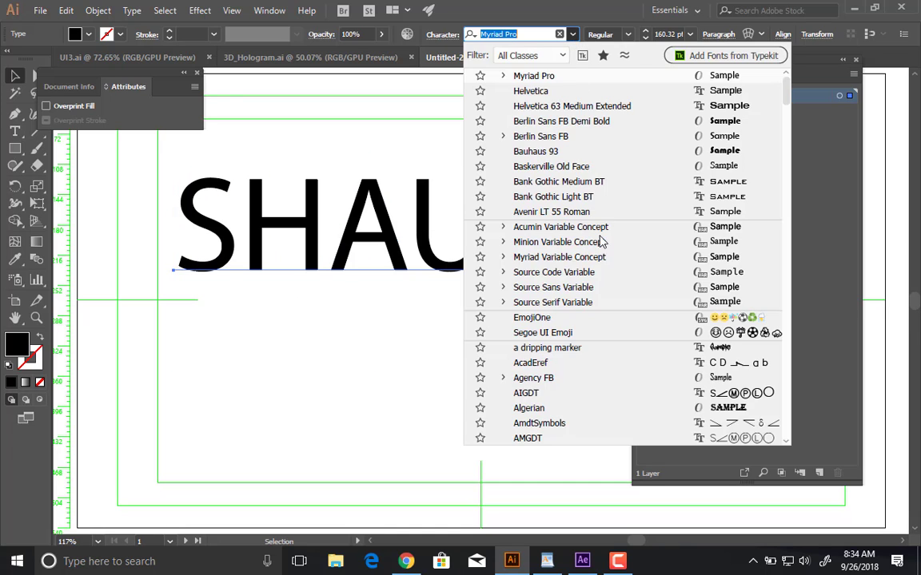
scroll(596, 272, "down", 4)
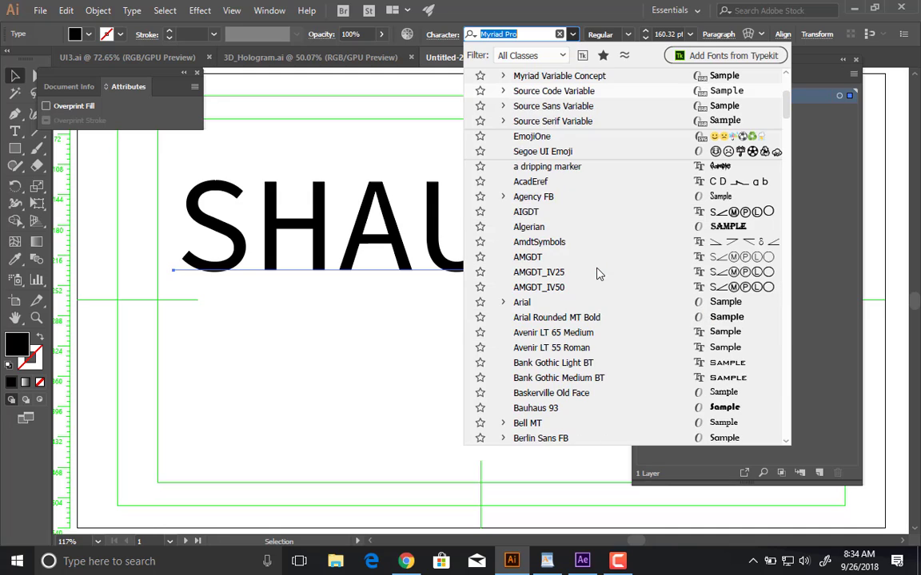
left_click(608, 168)
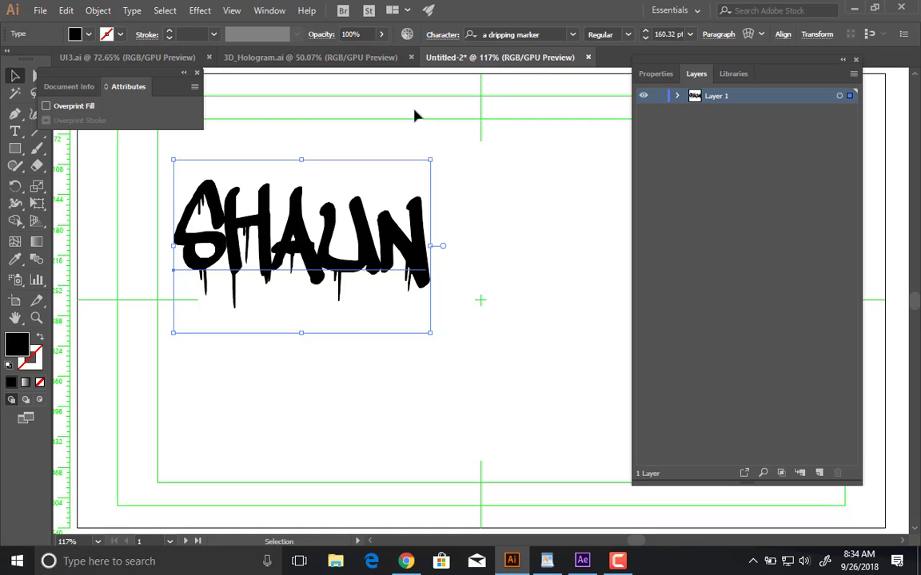
left_click(572, 35)
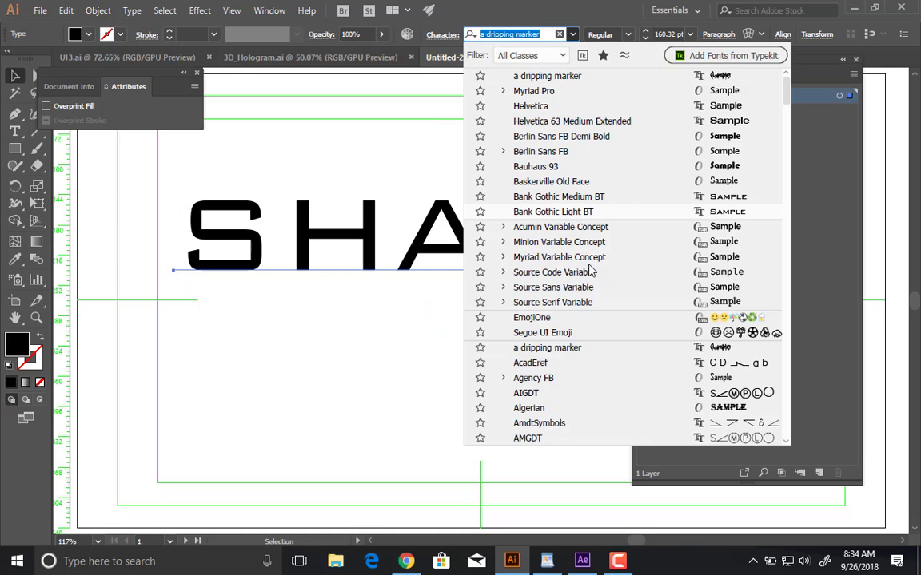
scroll(593, 350, "down", 3)
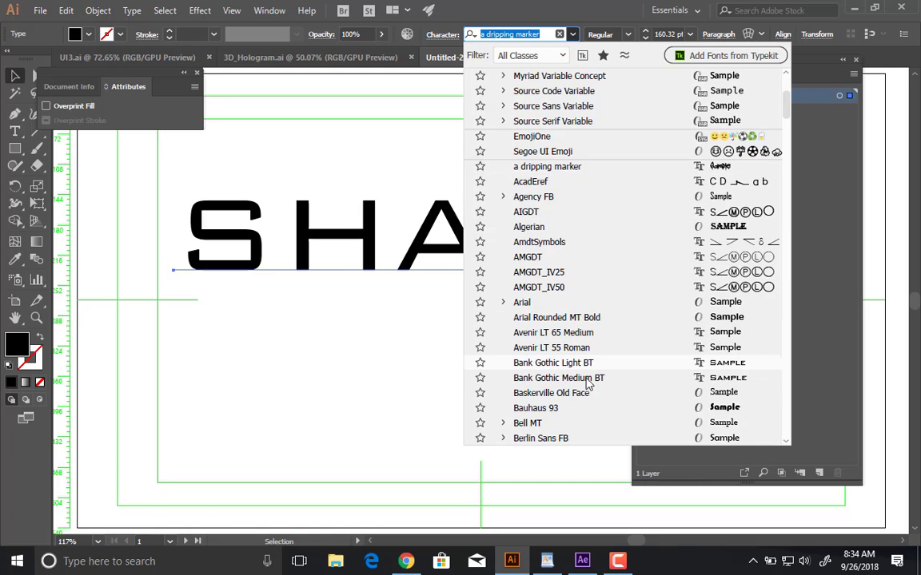
scroll(586, 390, "down", 4)
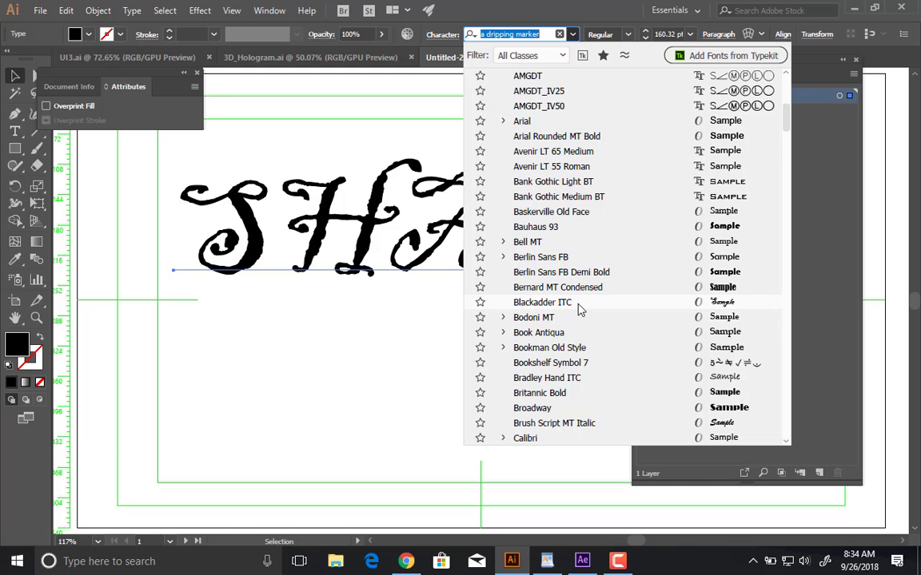
left_click(578, 307)
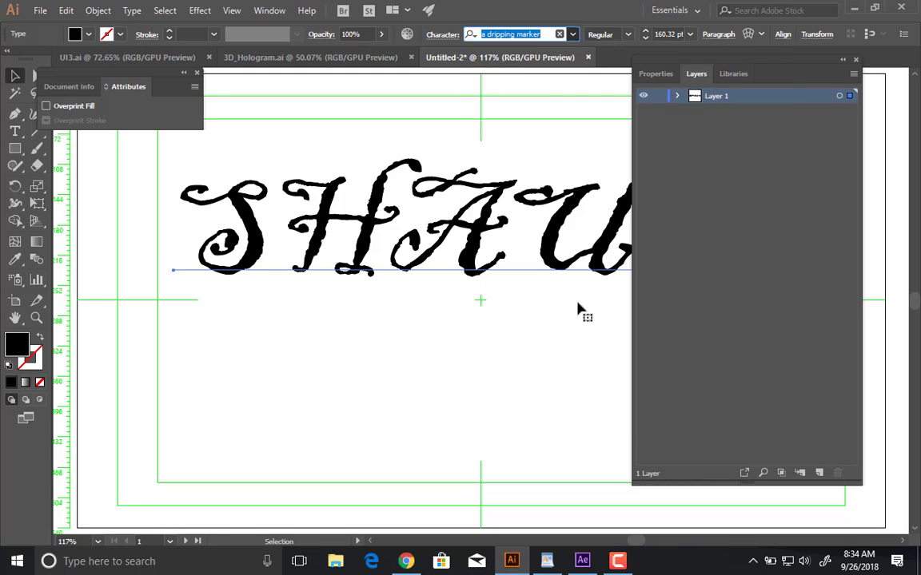
Set the text's font to Commercial Script BT and deselect it.
left_click(572, 33)
scroll(596, 302, "down", 4)
scroll(596, 289, "down", 10)
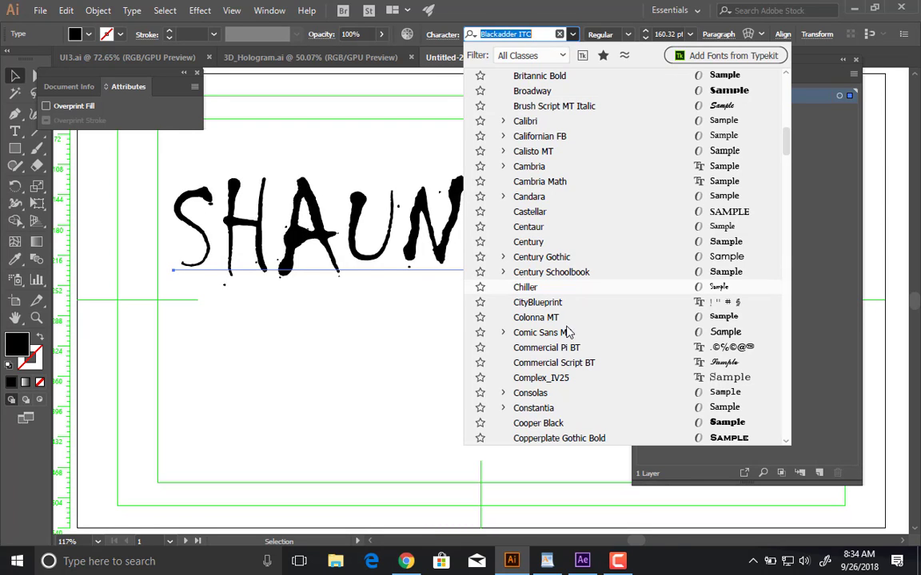
left_click(565, 368)
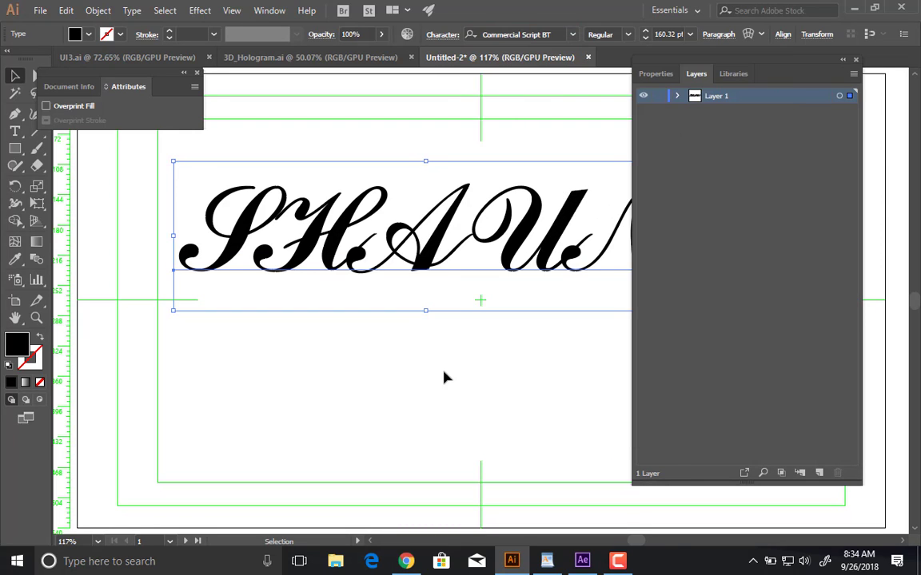
left_click(490, 357)
Retype the sample name with only its first letter capitalized, then deselect the text.
left_click_drag(522, 357, 423, 392)
key("t")
double_click(383, 269)
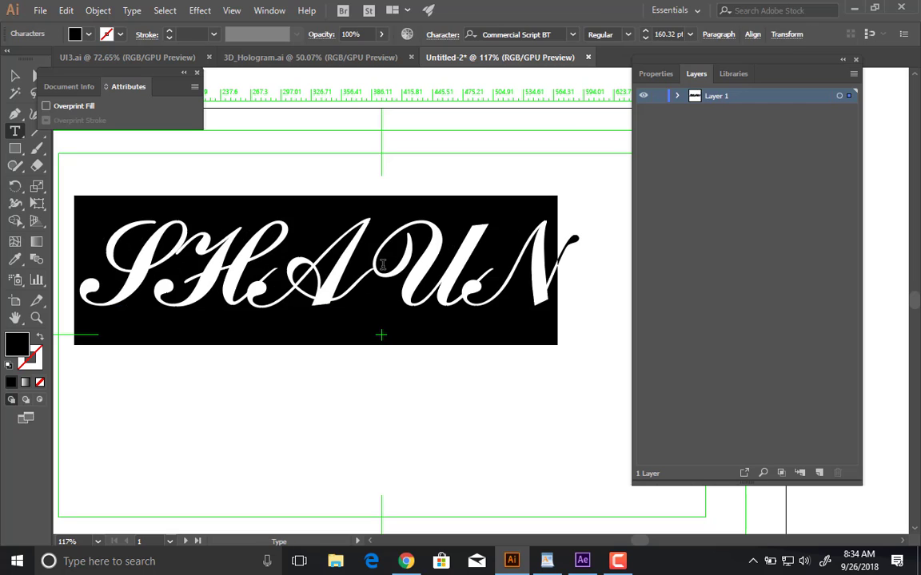
type("Shaun")
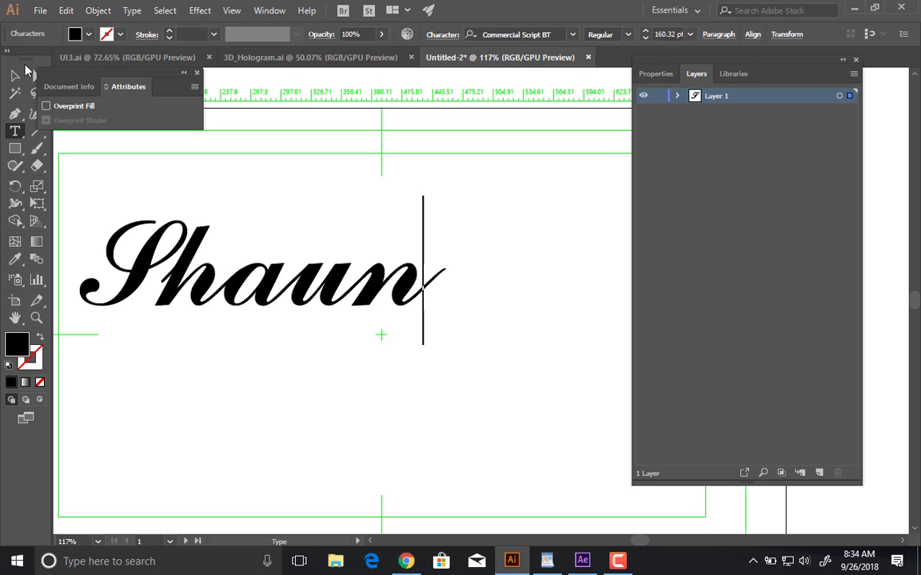
left_click(16, 77)
left_click(363, 188)
left_click_drag(410, 213, 566, 188)
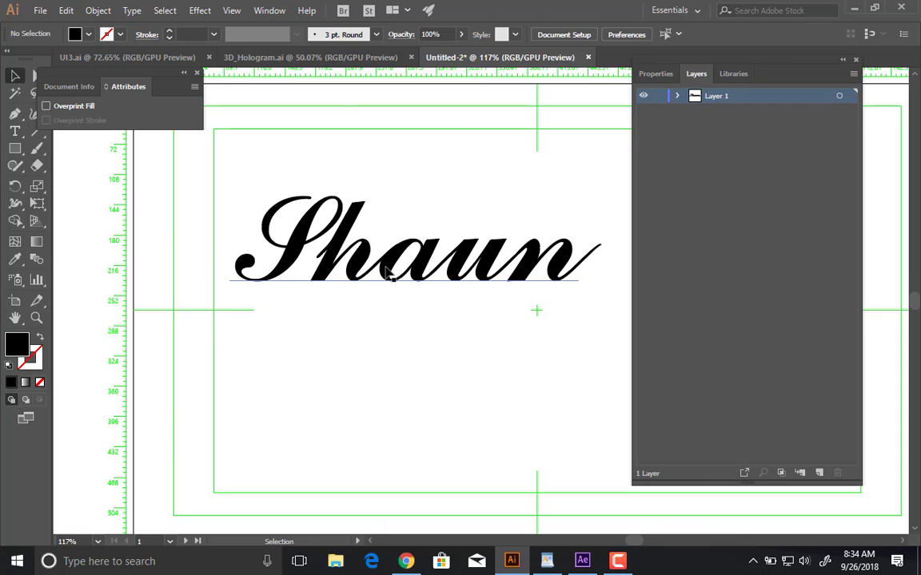
Replace the script-font name with the word "Jello" and deselect the text.
scroll(379, 239, "right", 2)
scroll(379, 239, "down", 1)
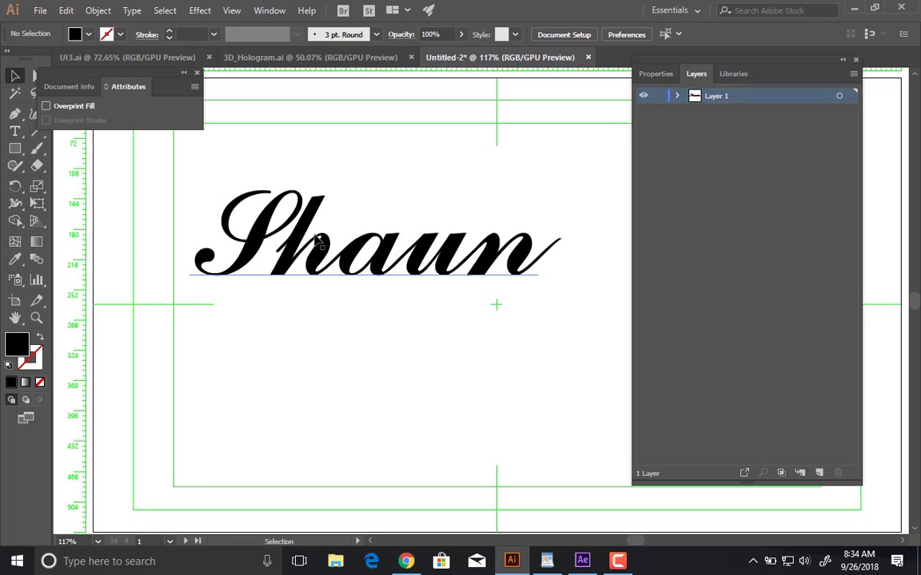
triple_click(346, 249)
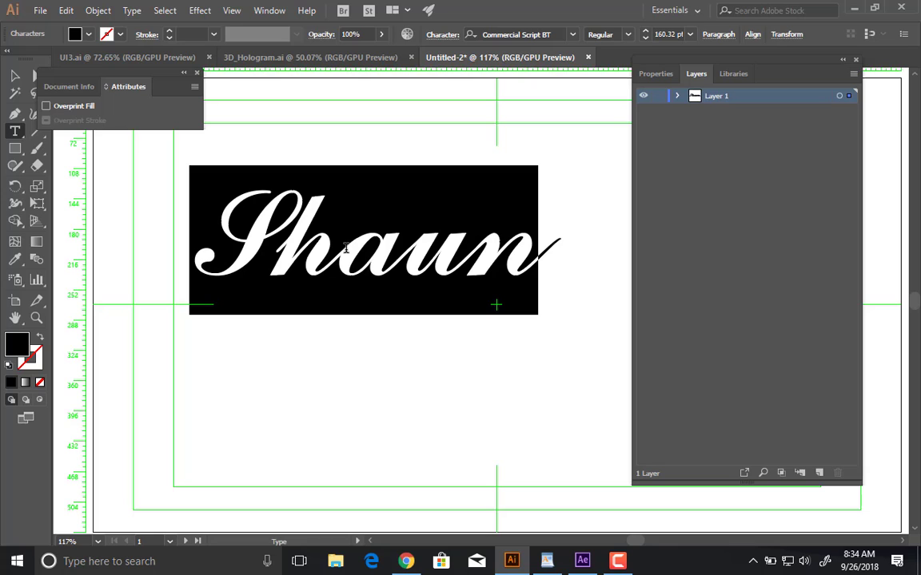
type("Jello")
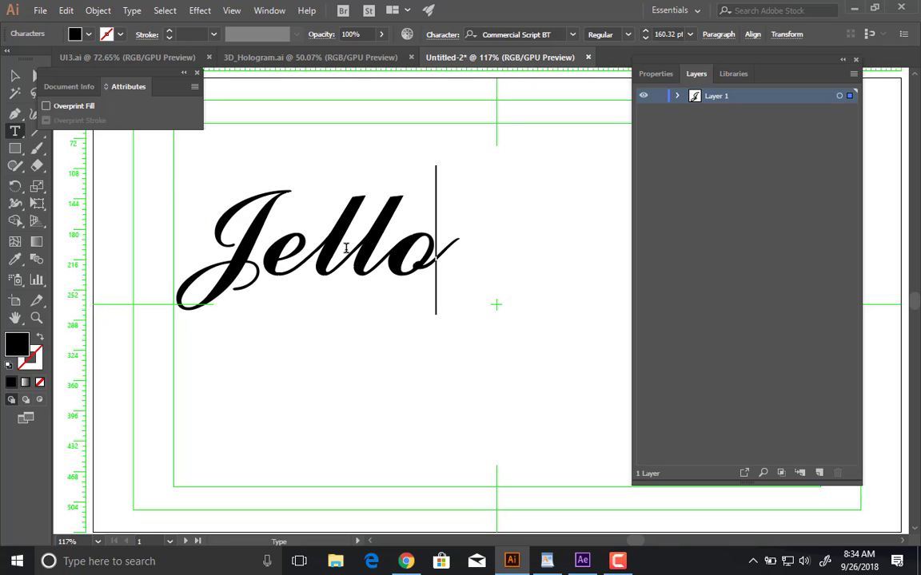
left_click(15, 75)
left_click(294, 346)
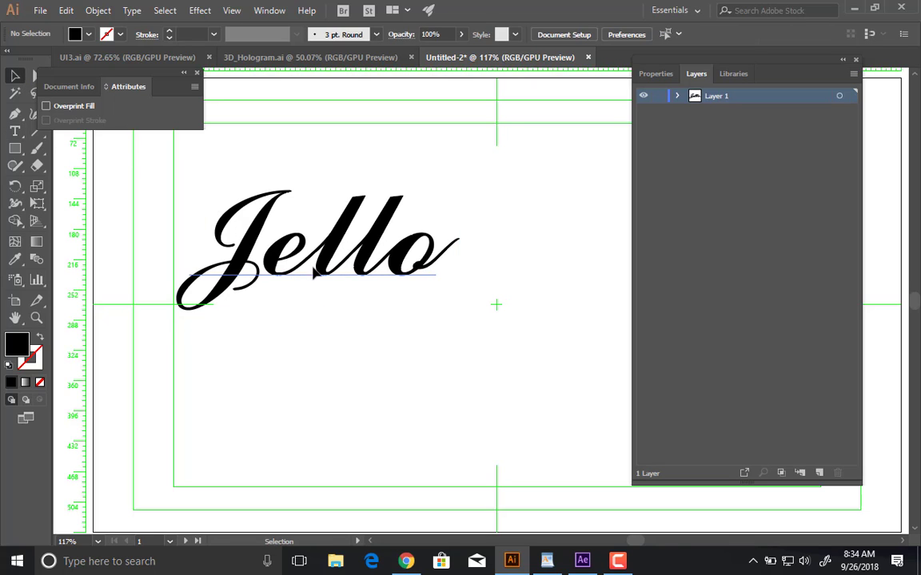
Move the Jello text closer to the artboard's centre, clear of the safe-area guide.
left_click_drag(313, 268, 383, 270)
left_click(381, 349)
left_click_drag(387, 321, 344, 339)
left_click_drag(321, 300, 384, 325)
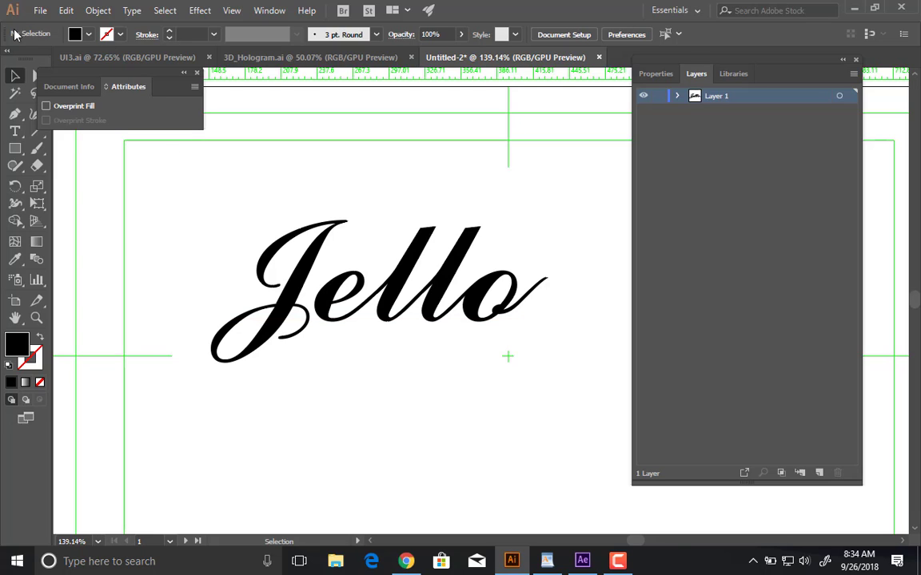
Save the Illustrator document as Jello in the Artwork folder, keeping the default Illustrator options.
left_click(38, 10)
left_click(136, 154)
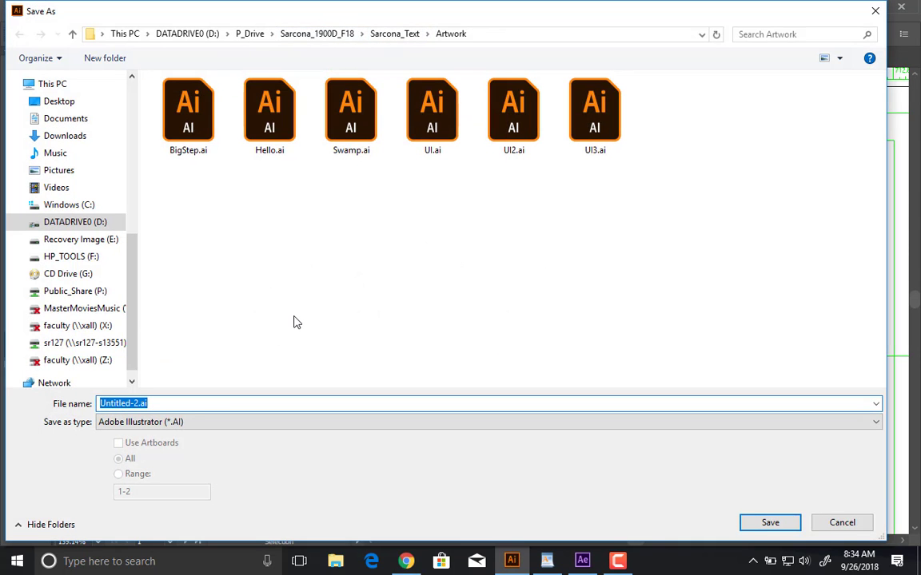
type("Jello")
key("Return")
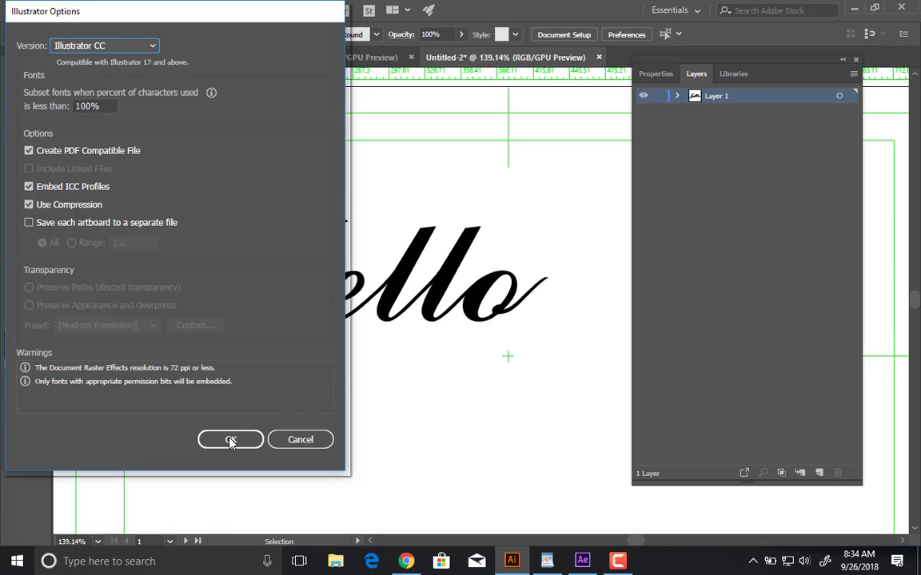
left_click(231, 441)
Switch to After Effects and import Jello.ai from the Artwork folder as footage.
key("alt+Tab")
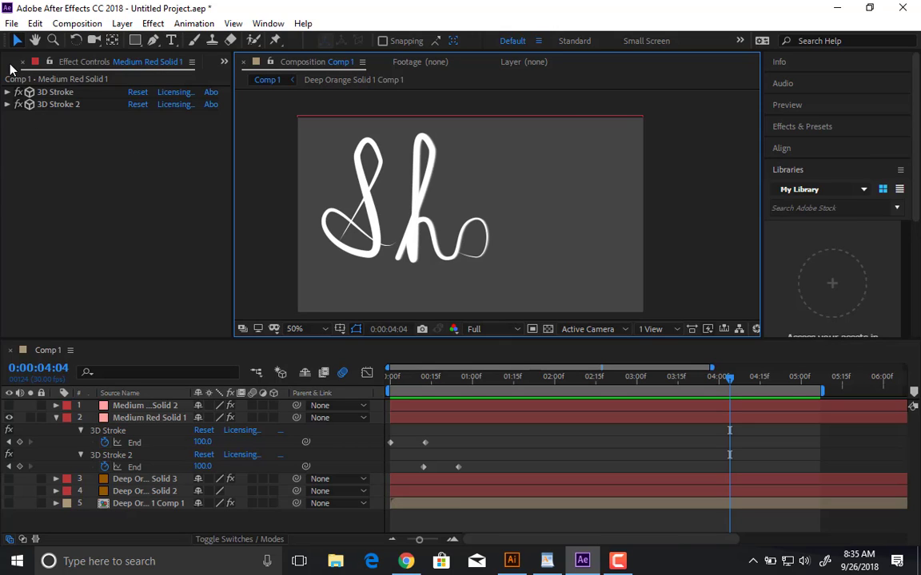
left_click(10, 65)
double_click(54, 220)
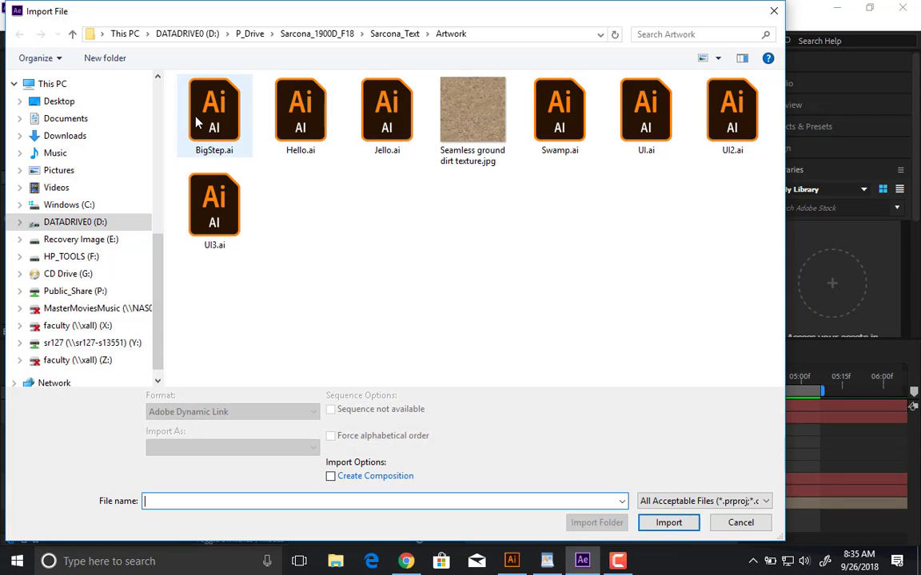
left_click(400, 123)
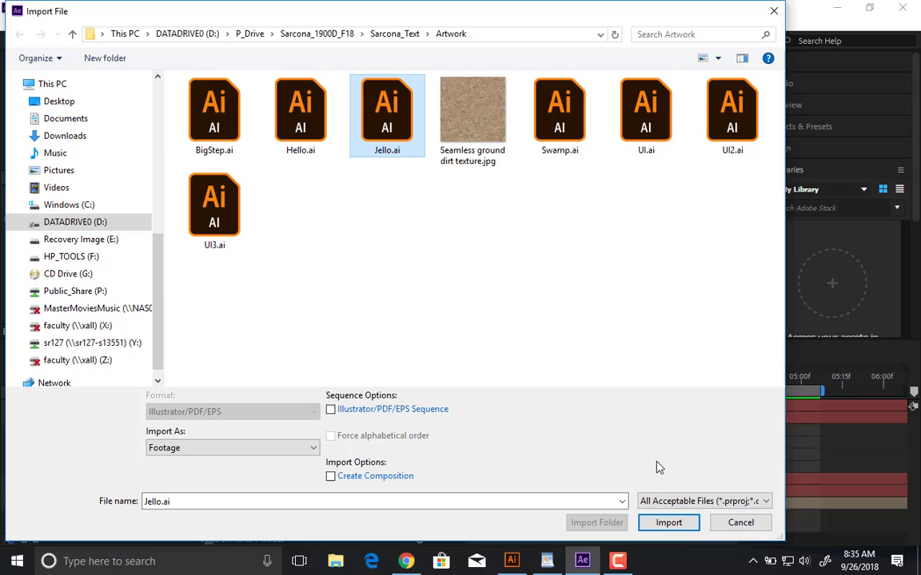
left_click(662, 525)
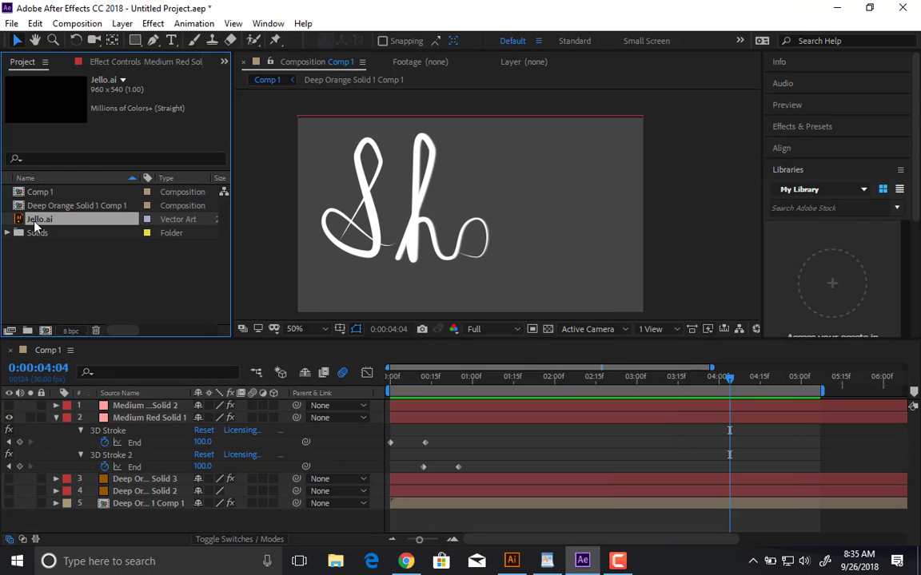
Add Jello.ai as the top layer of Comp 1, and hide and collapse the Medium Red Solid 1 layer.
left_click_drag(34, 224, 133, 407)
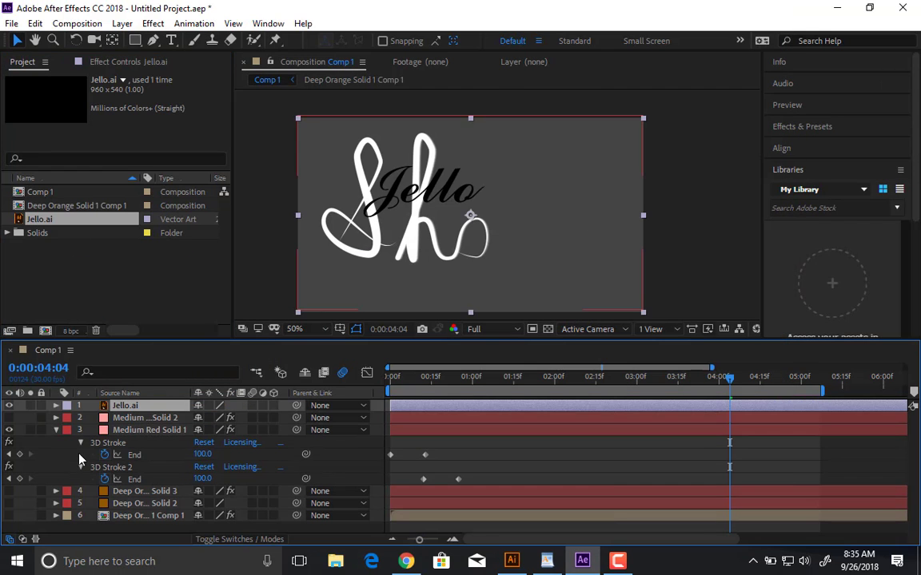
left_click(9, 430)
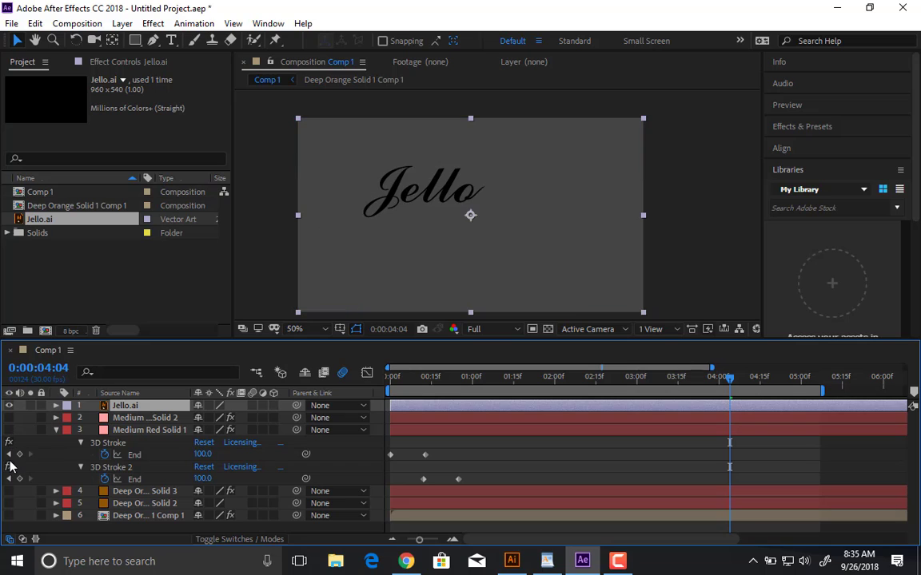
left_click(55, 430)
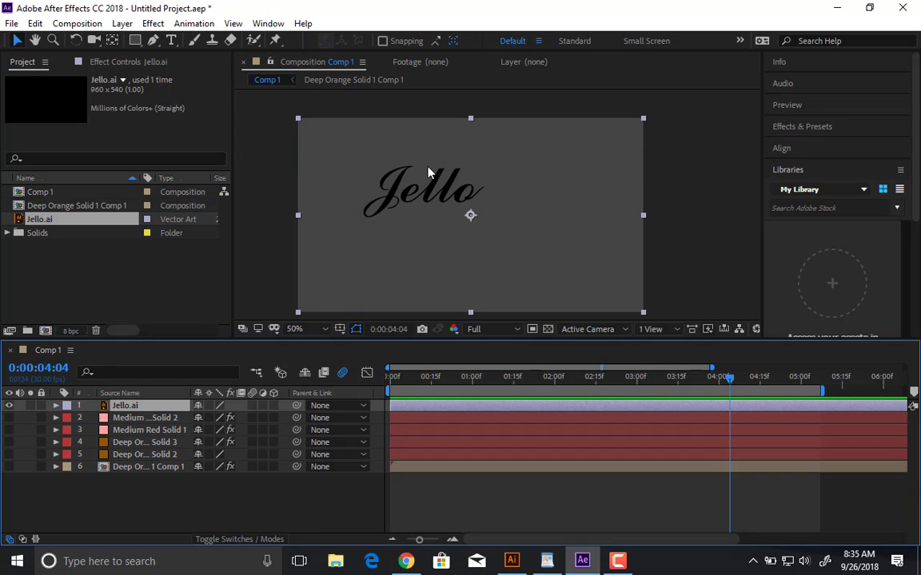
Move the Jello artwork toward the composition's centre and add a 960 x 540 px pink solid named Medium Red Solid 3.
left_click_drag(445, 176, 490, 194)
scroll(445, 197, "up", 1)
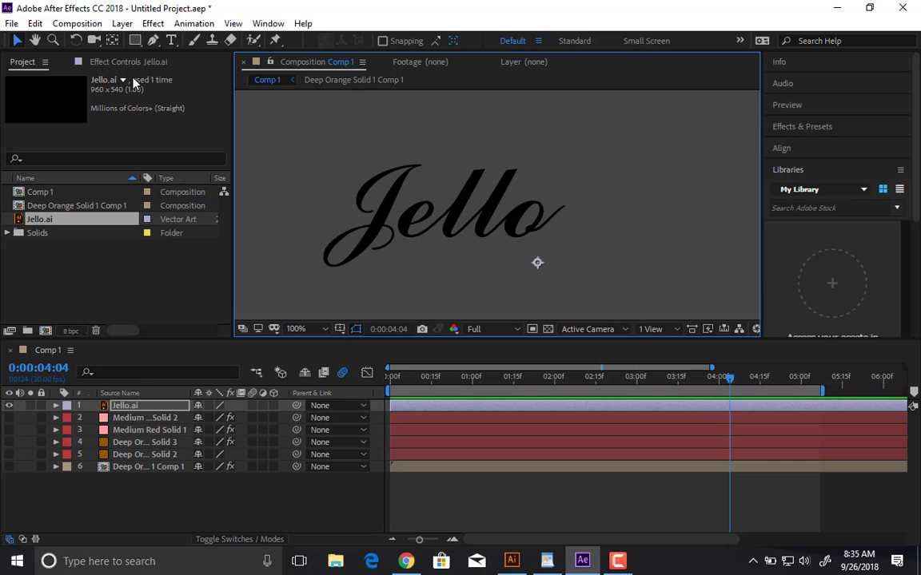
left_click(123, 23)
mouse_move(138, 39)
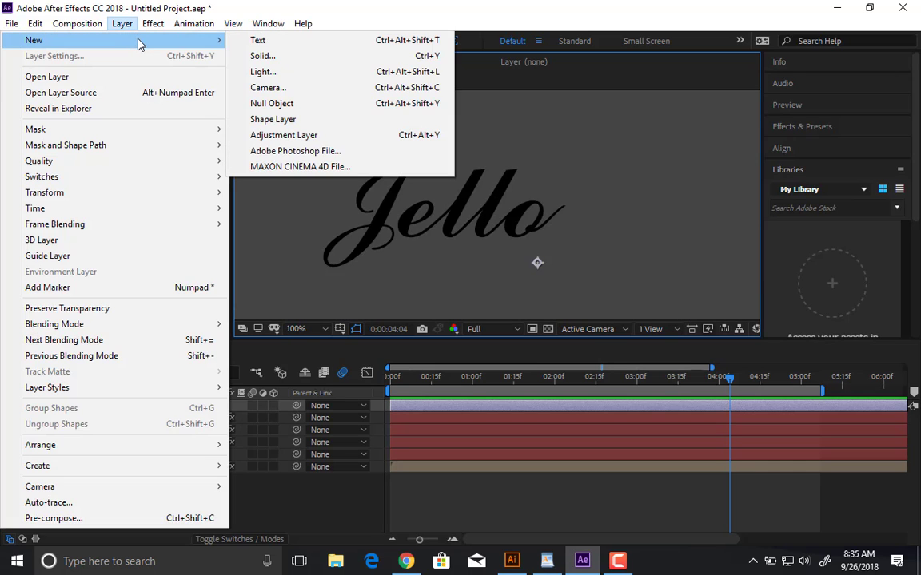
left_click(262, 55)
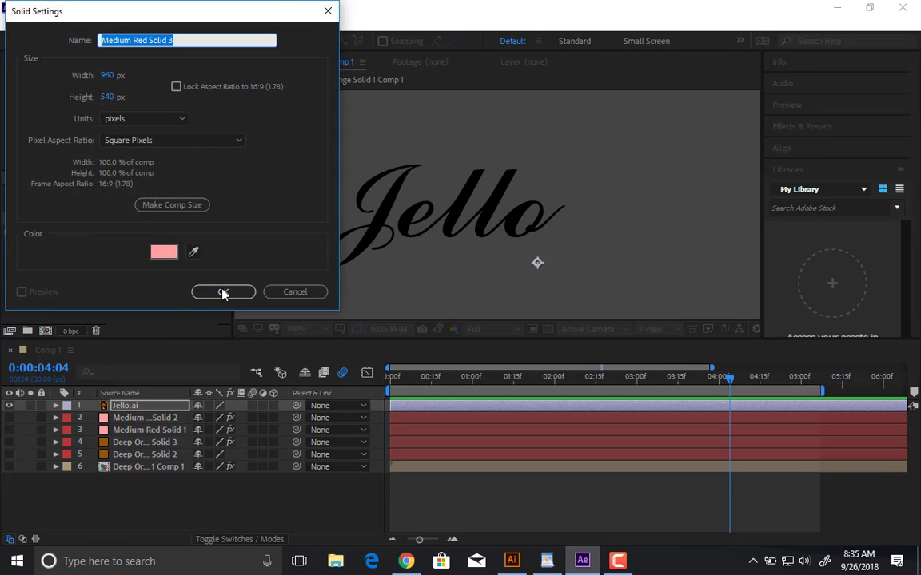
left_click(223, 293)
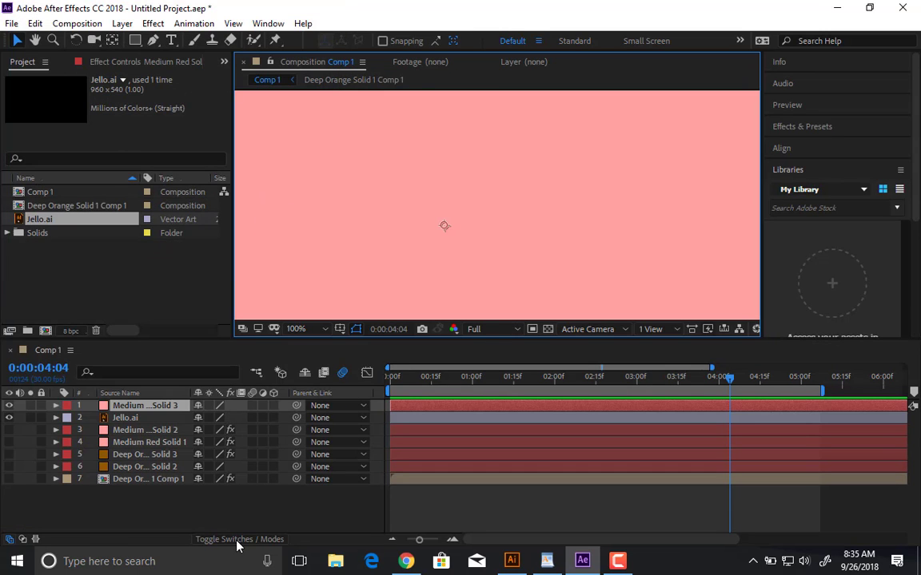
Try the Add and Screen blending modes on the Medium Red Solid 3 layer.
left_click(238, 542)
left_click(236, 405)
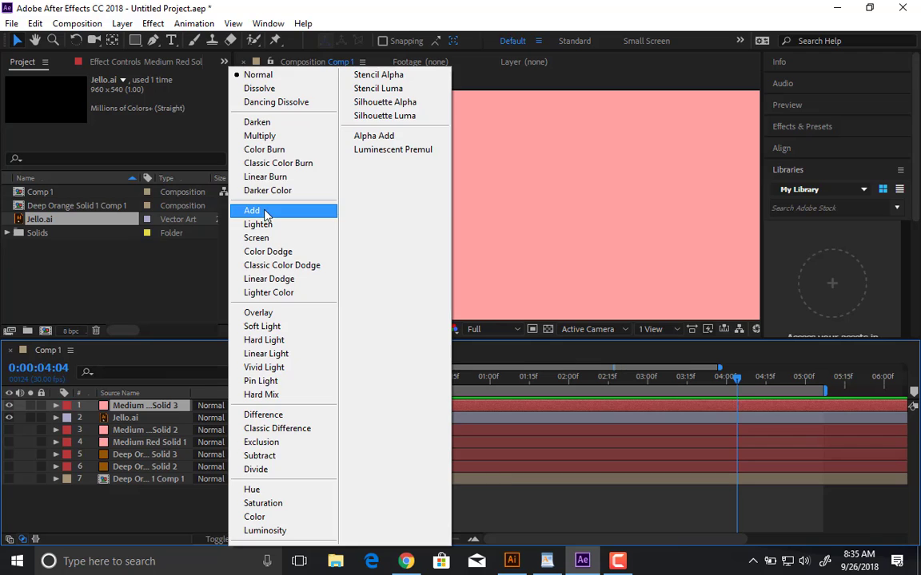
left_click(266, 212)
left_click(233, 405)
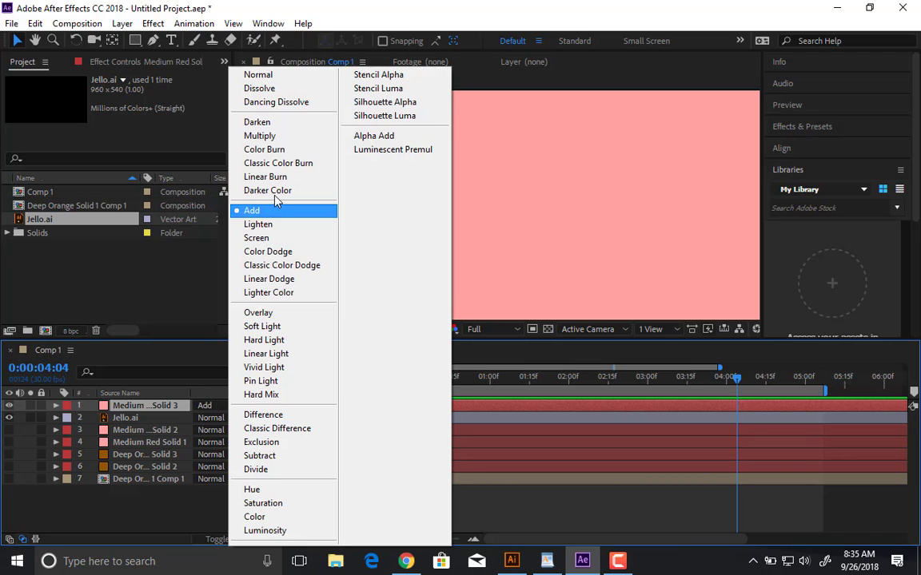
left_click(266, 239)
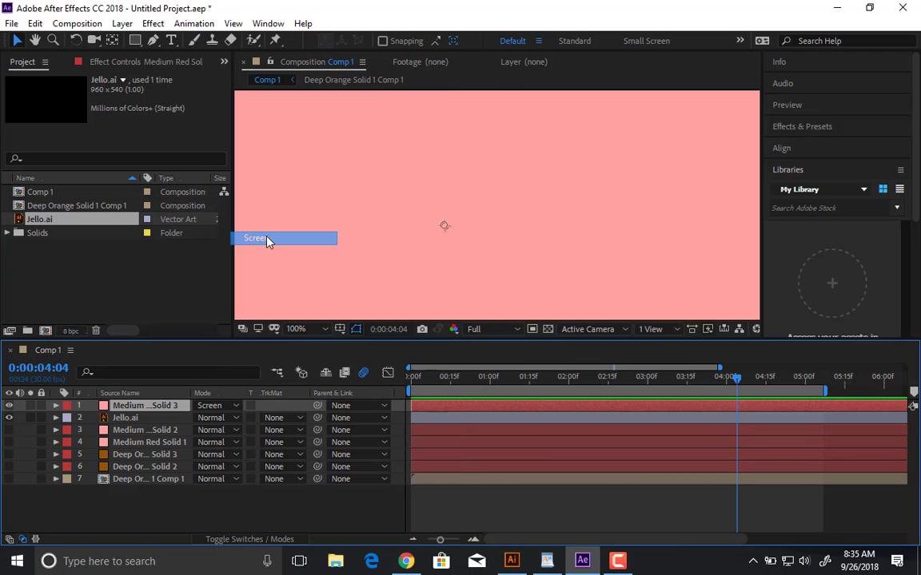
left_click(236, 405)
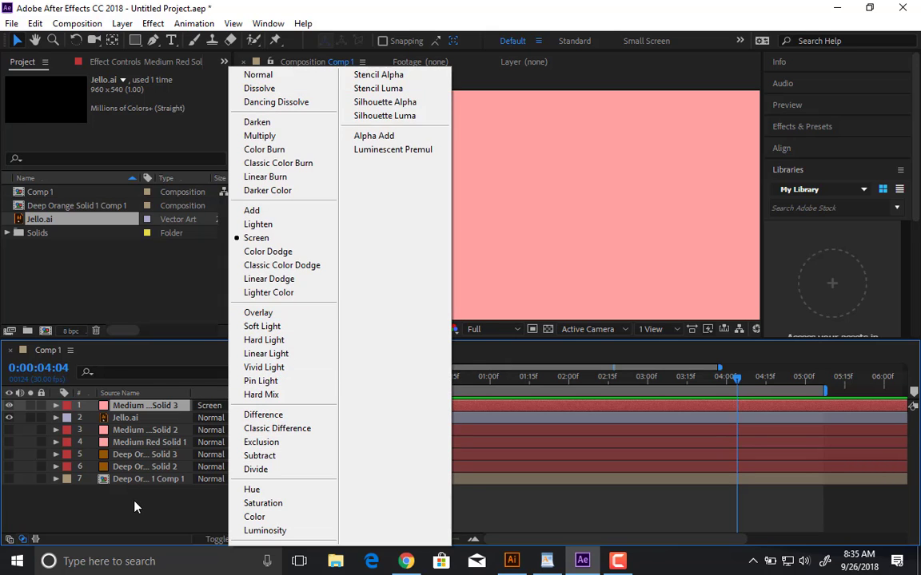
left_click(122, 454)
Place the Jello.ai layer above Medium Red Solid 3 and set the solid's blending mode to Normal.
left_click_drag(140, 424, 142, 402)
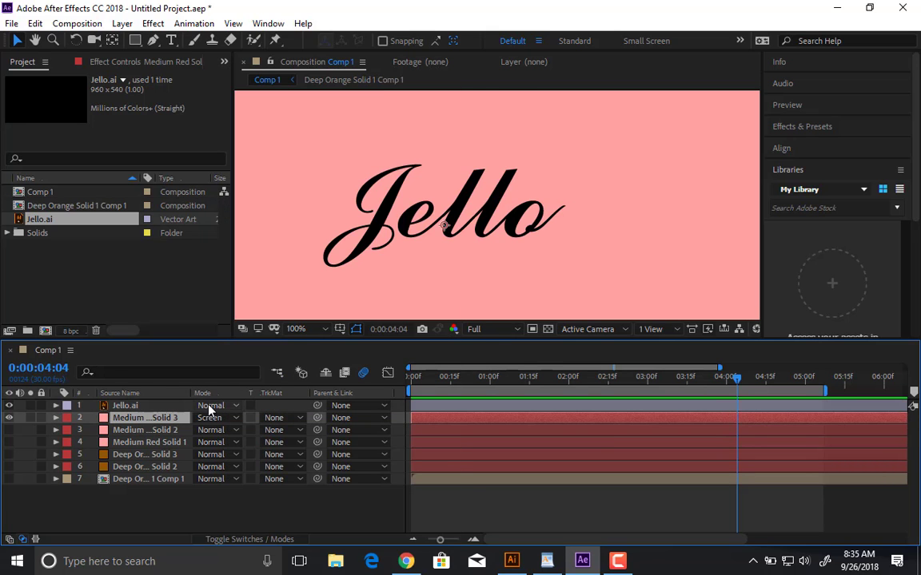
left_click(210, 418)
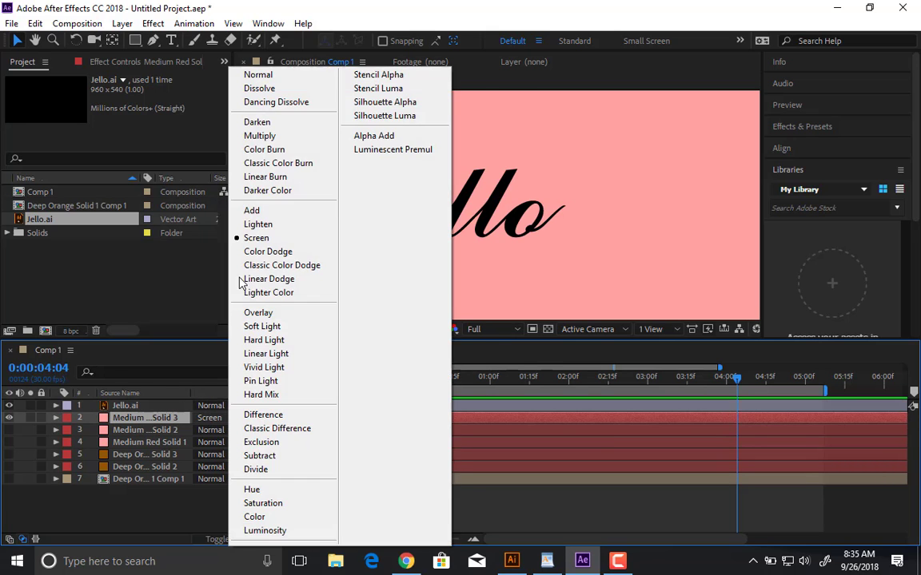
left_click(257, 75)
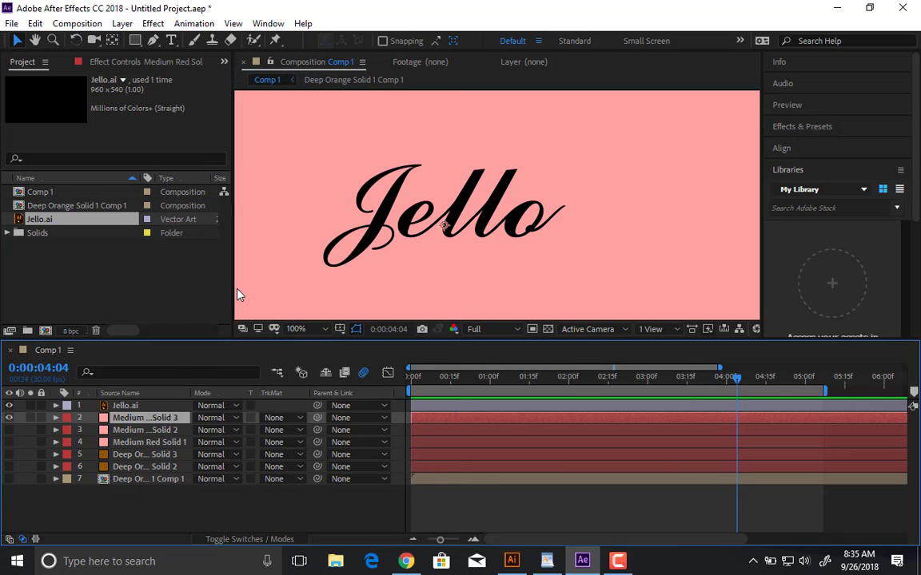
Start a Pen tool mask path on Medium Red Solid 3, tracing the J's upper curl and the start of its downstroke.
scroll(335, 249, "up", 1)
left_click_drag(302, 243, 443, 232)
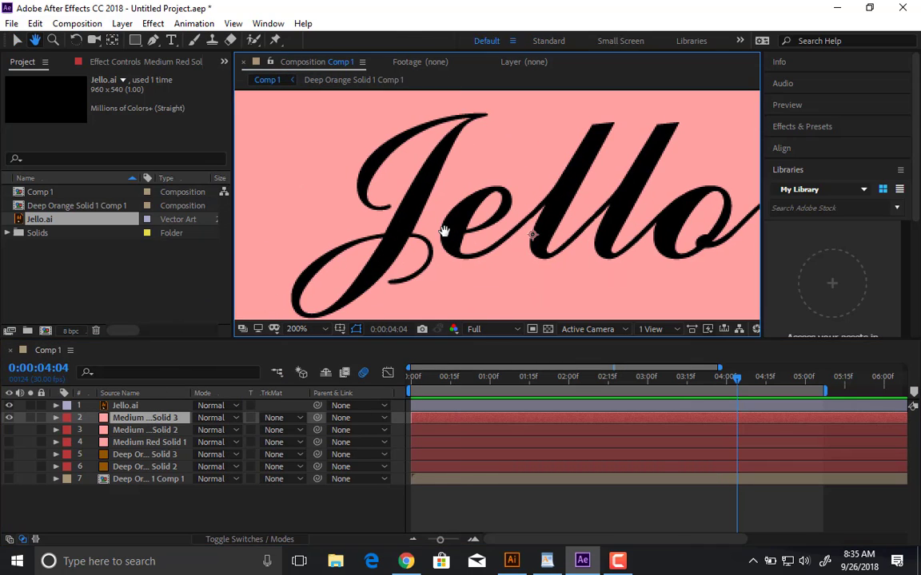
key("g")
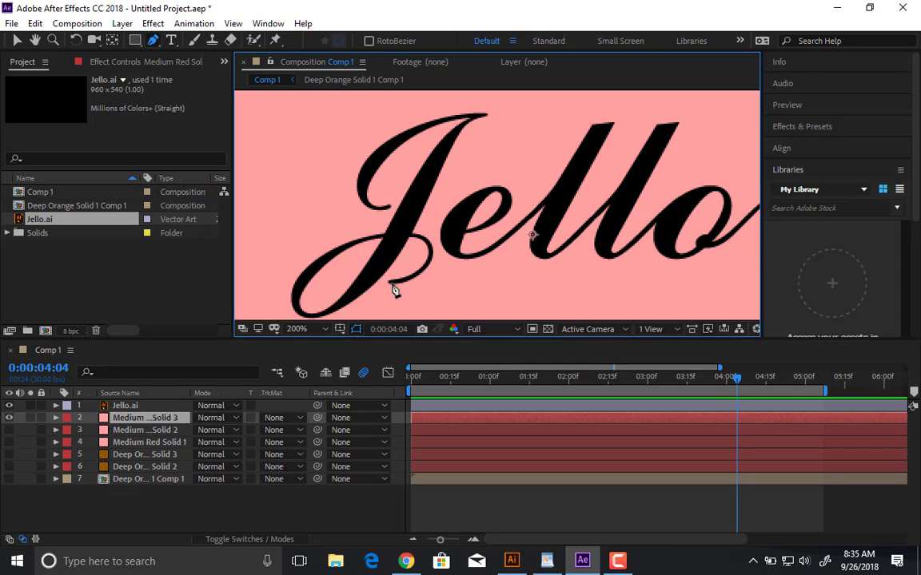
left_click(388, 206)
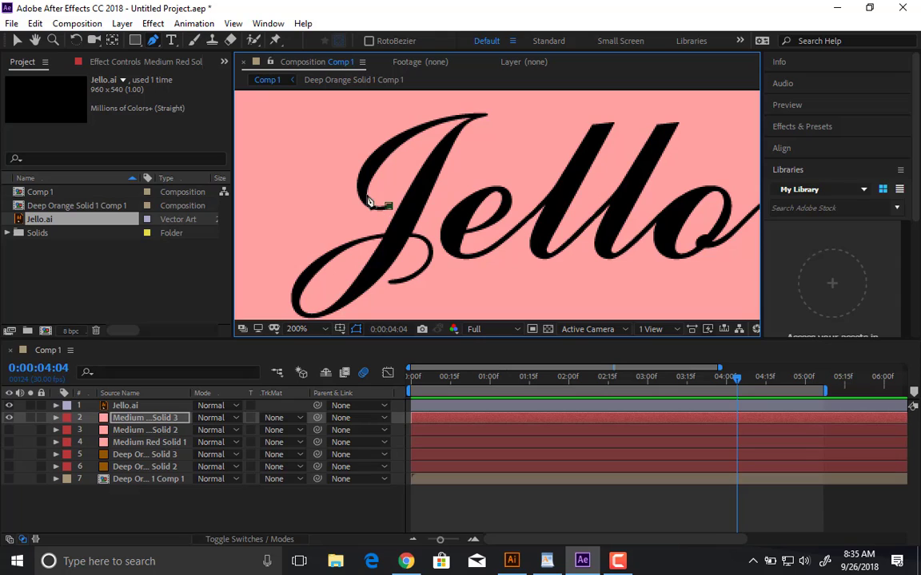
mouse_move(365, 182)
left_mouse_down()
mouse_move(373, 163)
mouse_move(408, 140)
left_mouse_up()
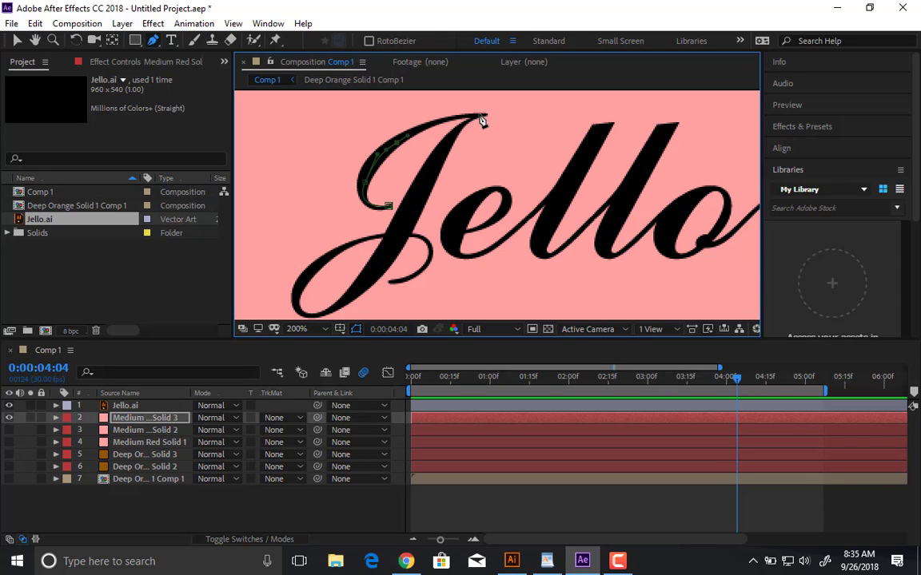
left_click_drag(484, 117, 500, 115)
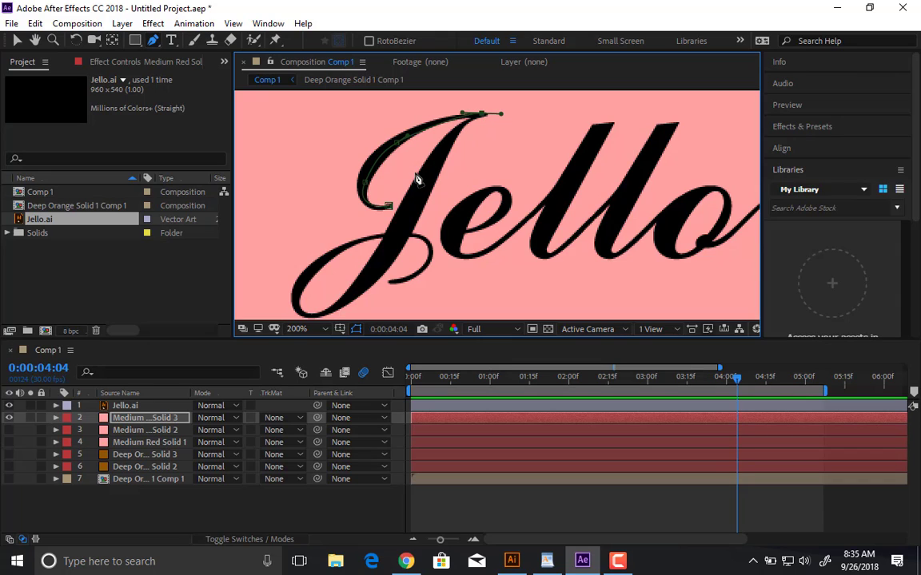
left_click_drag(437, 162, 410, 218)
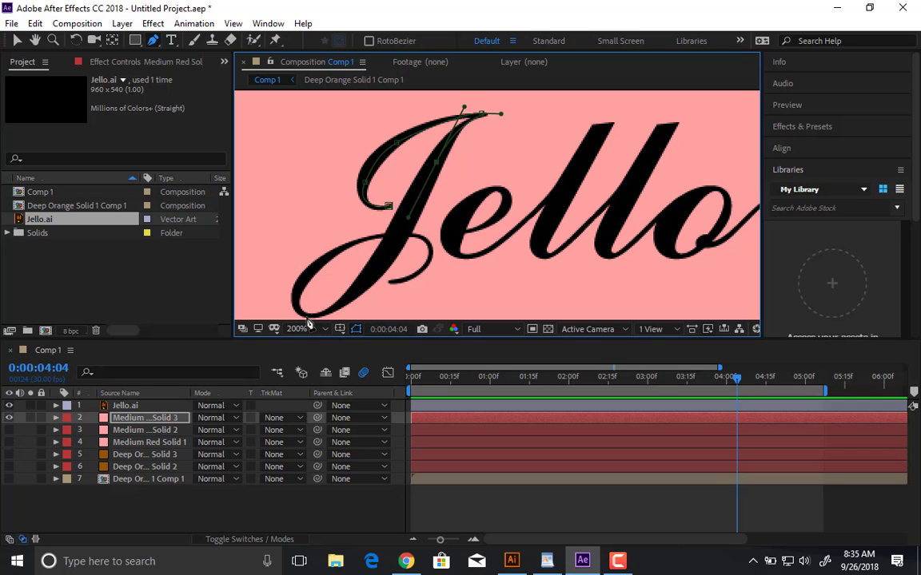
Continue the mask path around the J's lower loop to the end of its tail, adjusting the curve handle to fit.
scroll(288, 310, "down", 1)
left_click_drag(306, 305, 264, 297)
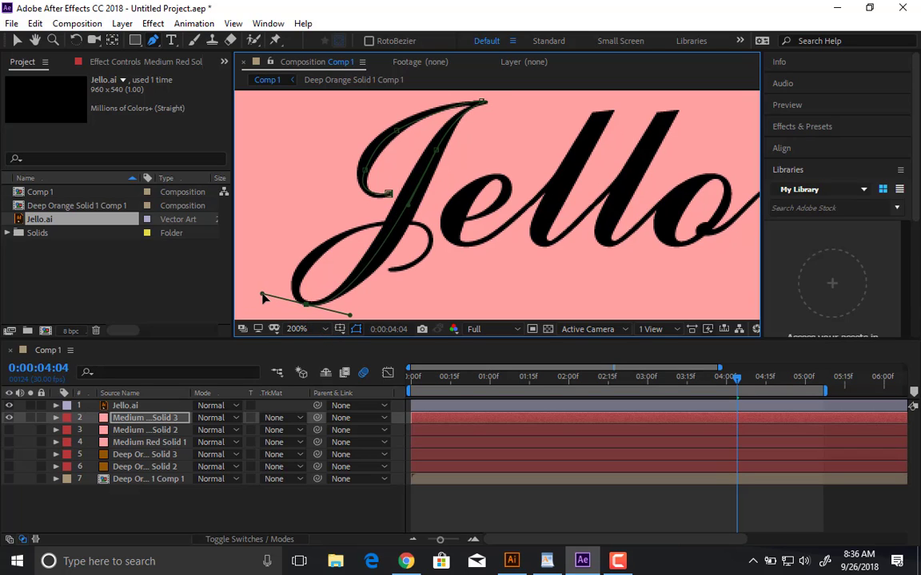
left_click_drag(333, 243, 354, 239)
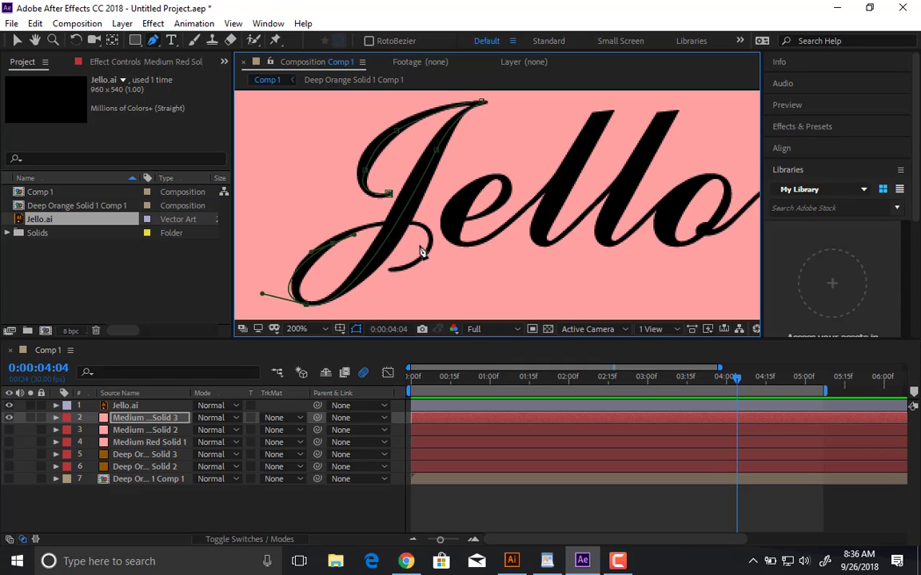
left_click_drag(422, 226, 462, 231)
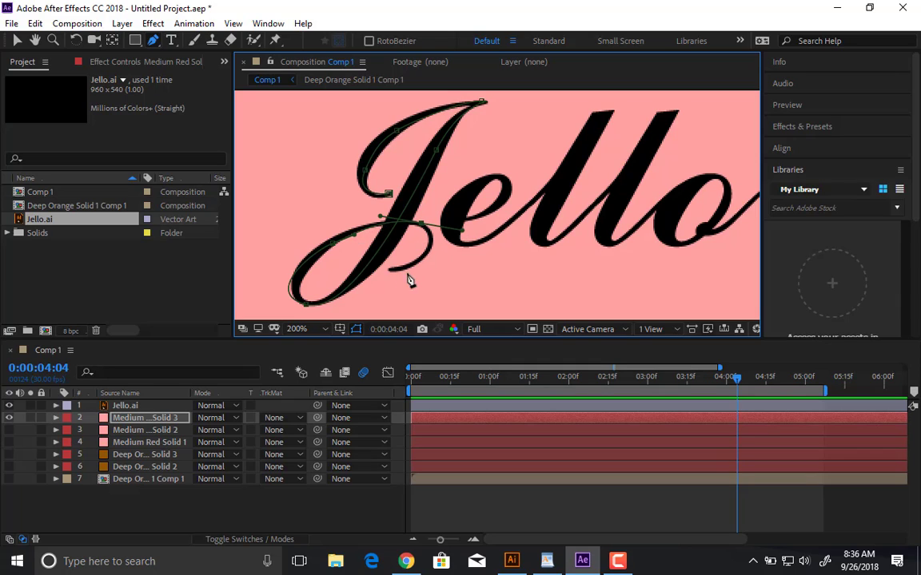
left_click_drag(394, 270, 411, 270)
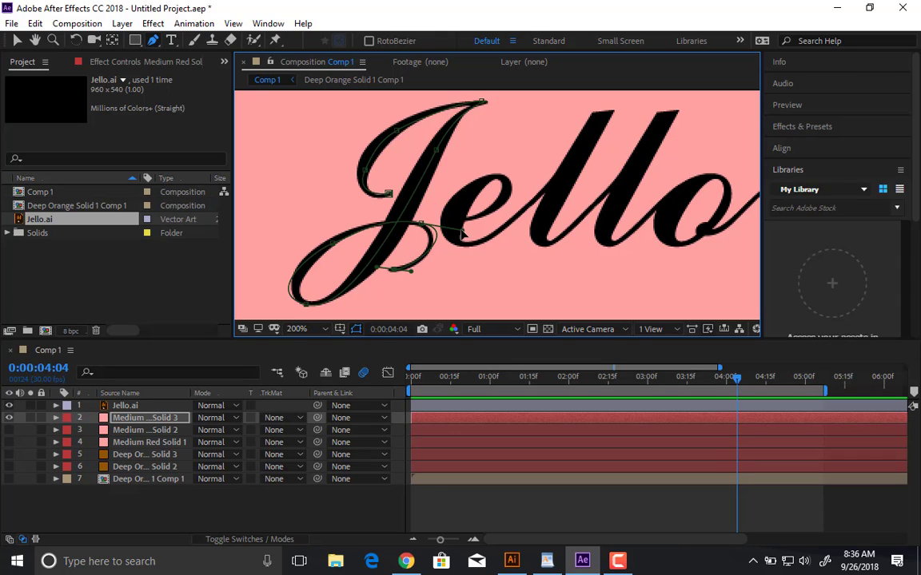
left_click_drag(460, 231, 453, 231)
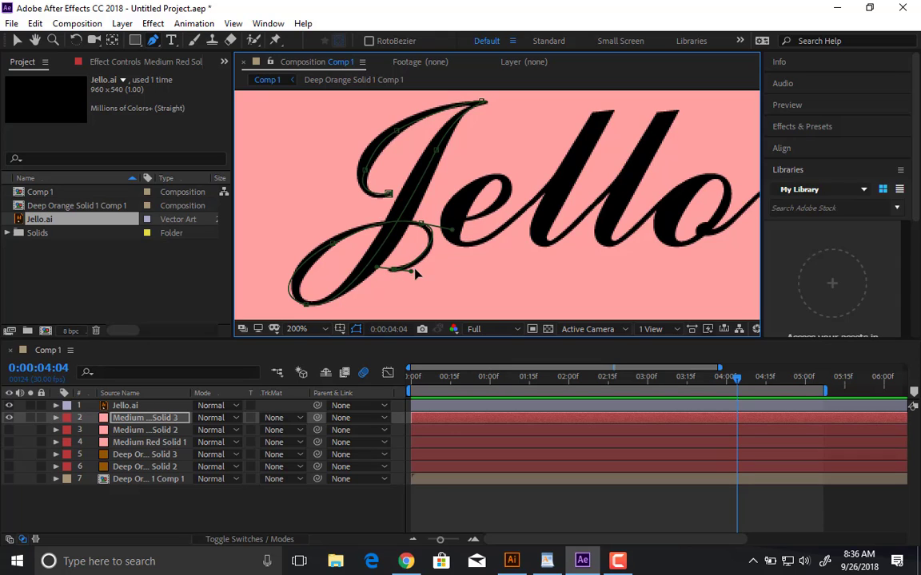
Extend the mask path through a point beside the J's stem, and trace the e and its connecting stroke to the first l.
left_click(352, 215)
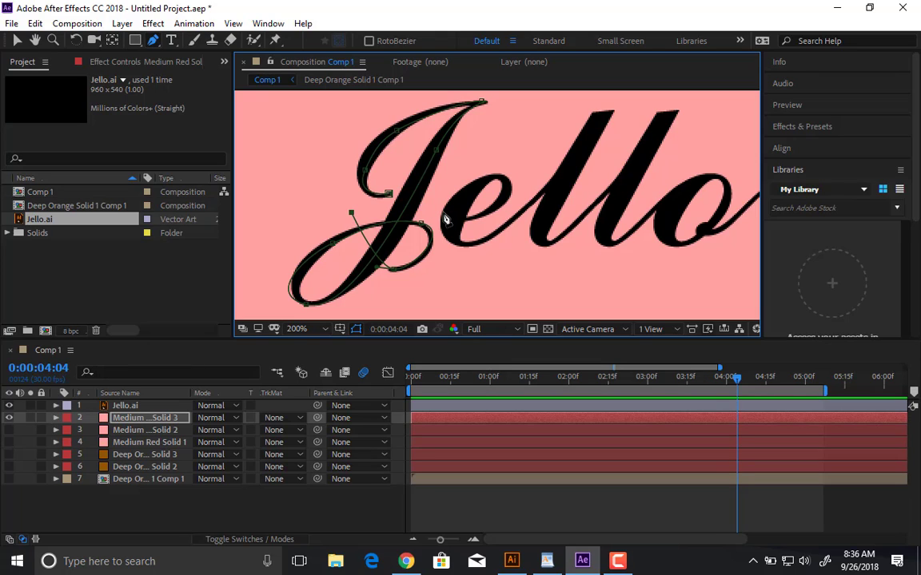
left_click_drag(468, 220, 468, 190)
left_click_drag(464, 243, 505, 244)
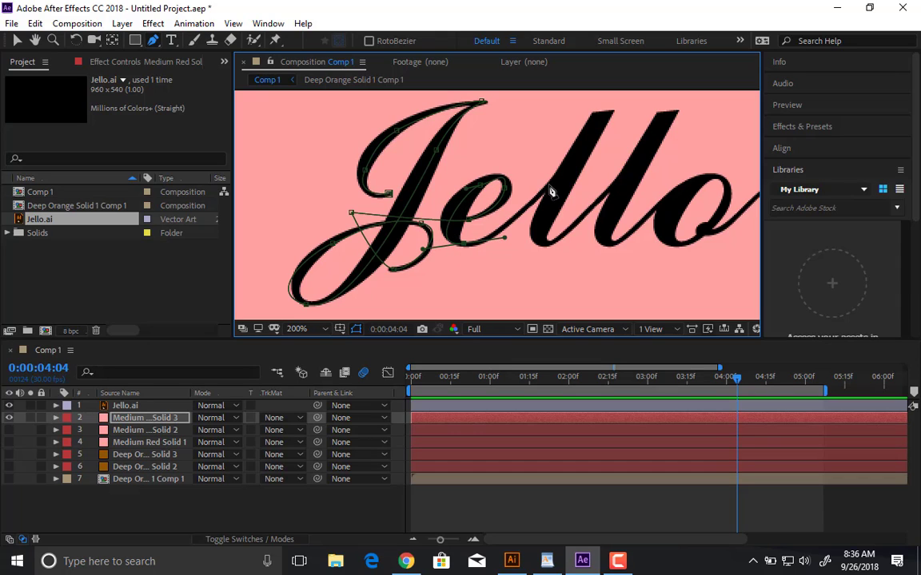
left_click(553, 182)
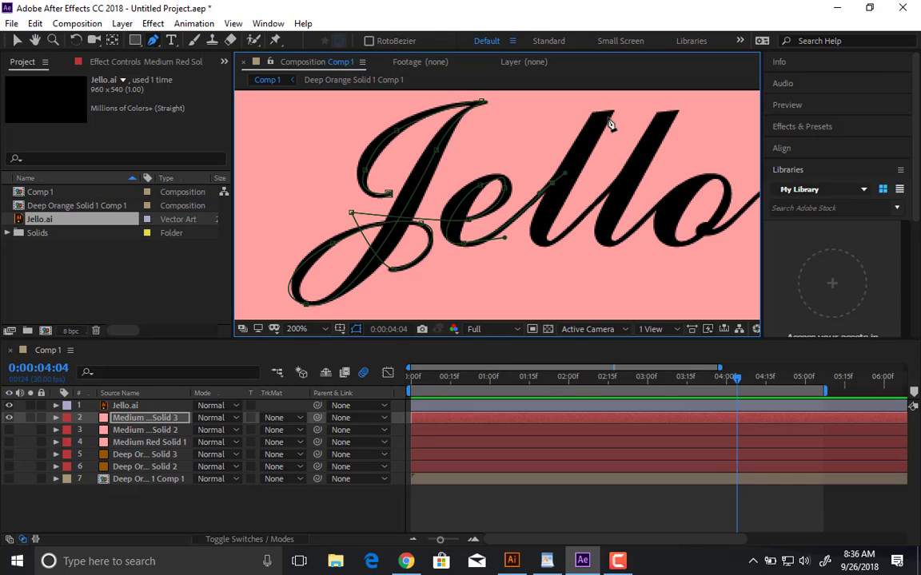
Continue the mask path up and down both l's of the Jello lettering and on to the top of the o.
left_click(607, 114)
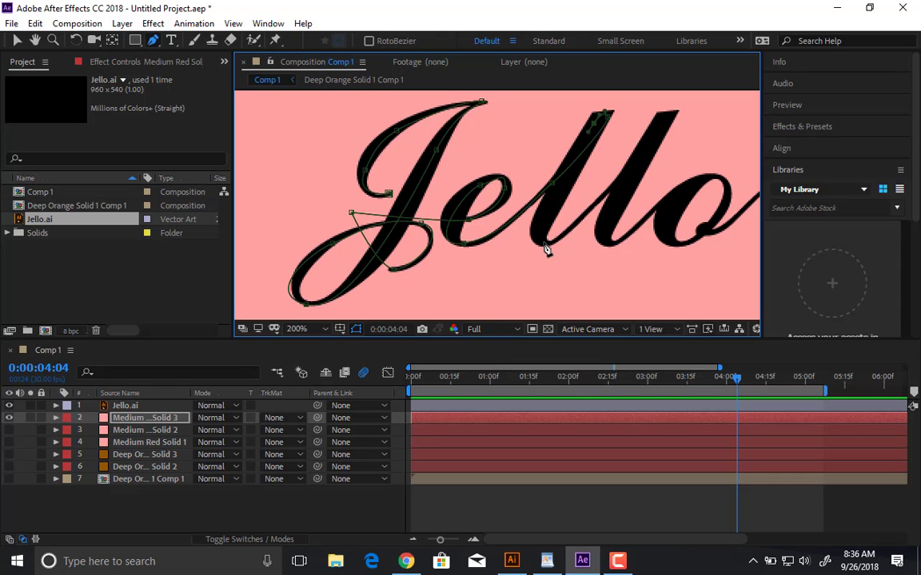
left_click_drag(550, 244, 569, 240)
left_click(621, 180)
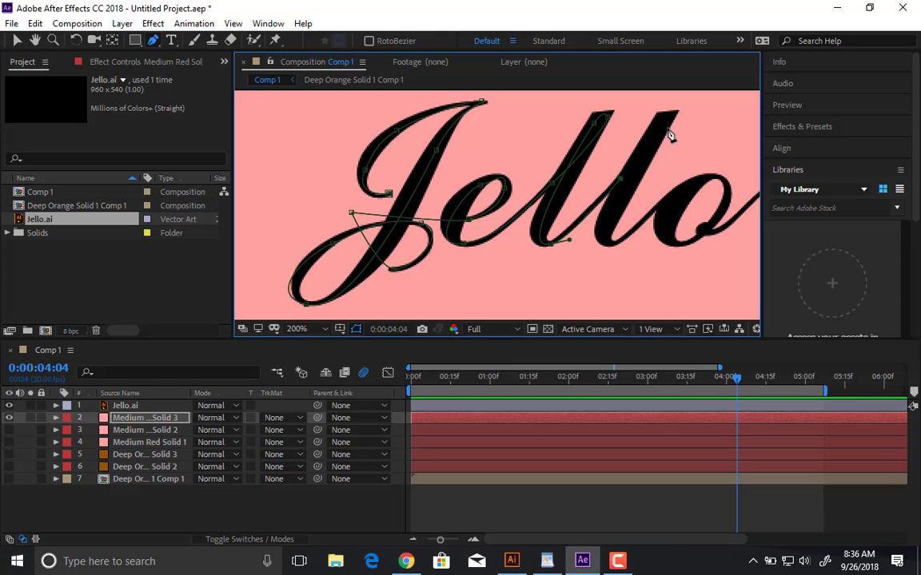
left_click_drag(668, 118, 678, 117)
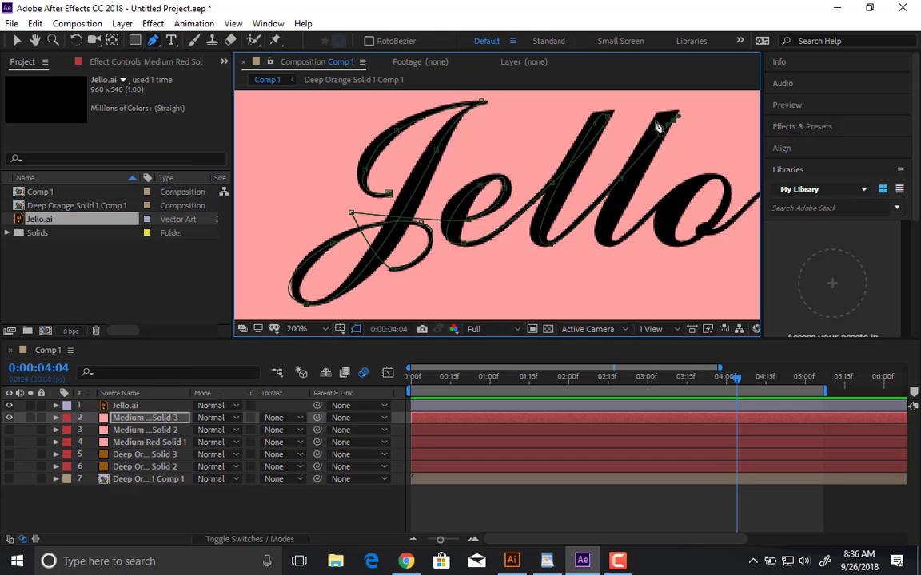
left_click_drag(616, 247, 597, 200)
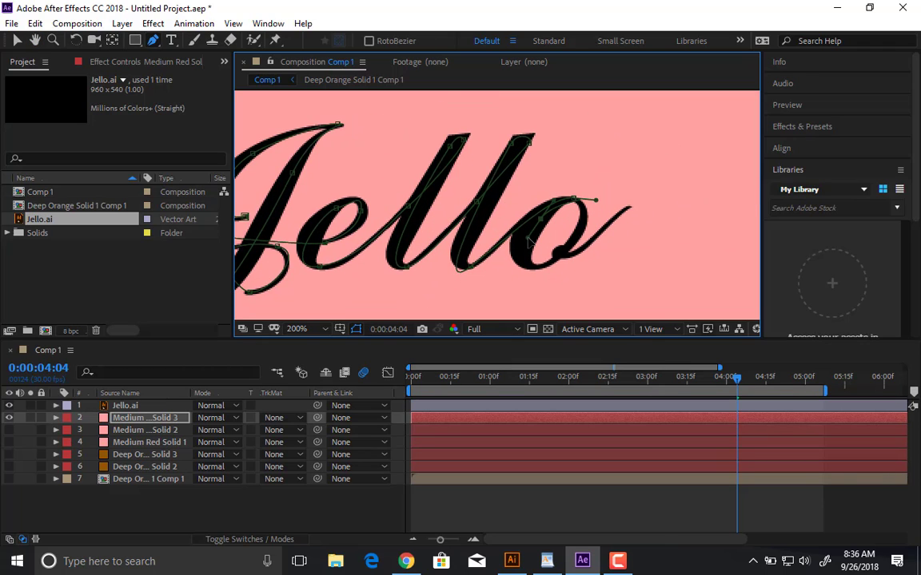
Trace the o's bowl and inner loop with the mask path, ending it at the tip of the o's exit stroke.
left_click_drag(529, 267, 562, 269)
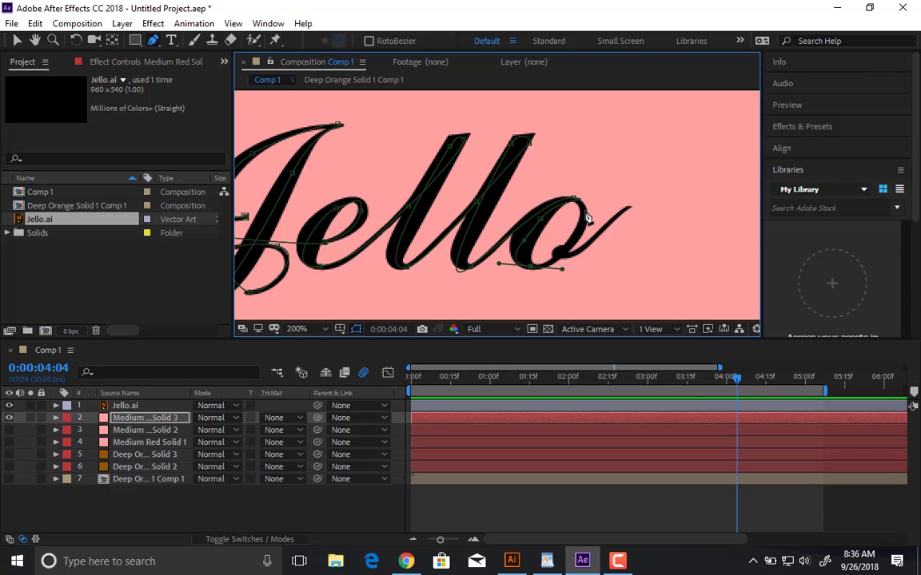
left_click_drag(584, 207, 576, 190)
left_click_drag(561, 249, 573, 254)
left_click_drag(608, 226, 619, 205)
left_click(641, 204)
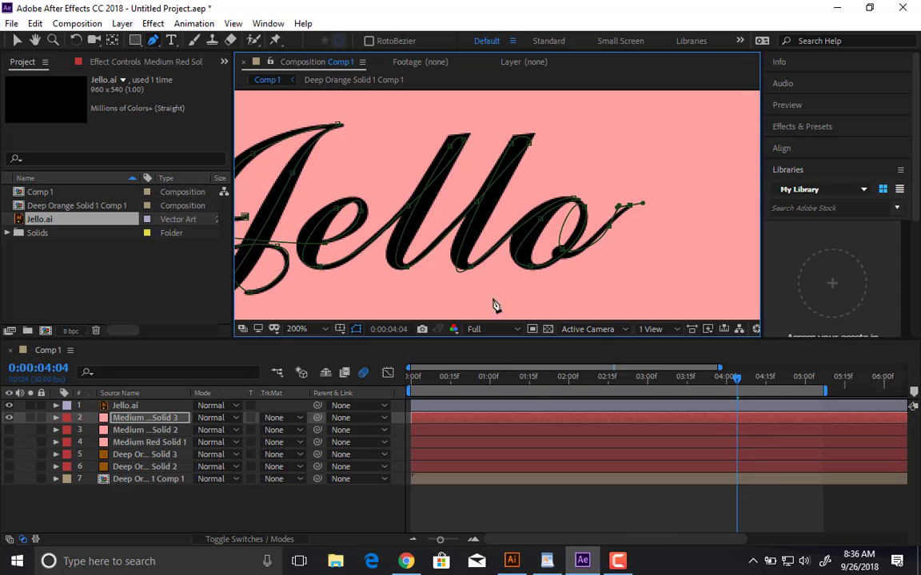
Reveal the Mask Path property of Mask 1 on Medium Red Solid 3 and copy it.
left_click(177, 418)
scroll(393, 242, "down", 1)
left_click_drag(391, 243, 440, 246)
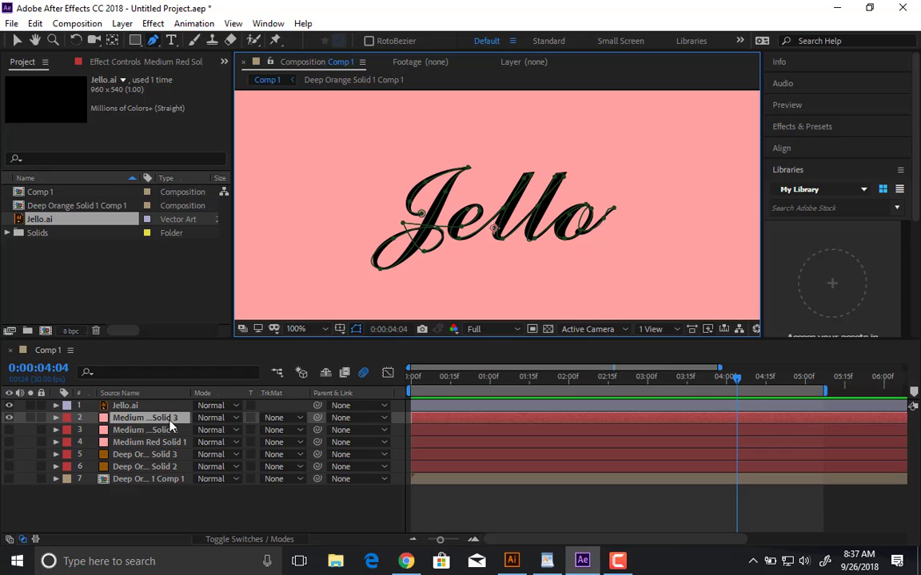
key("m")
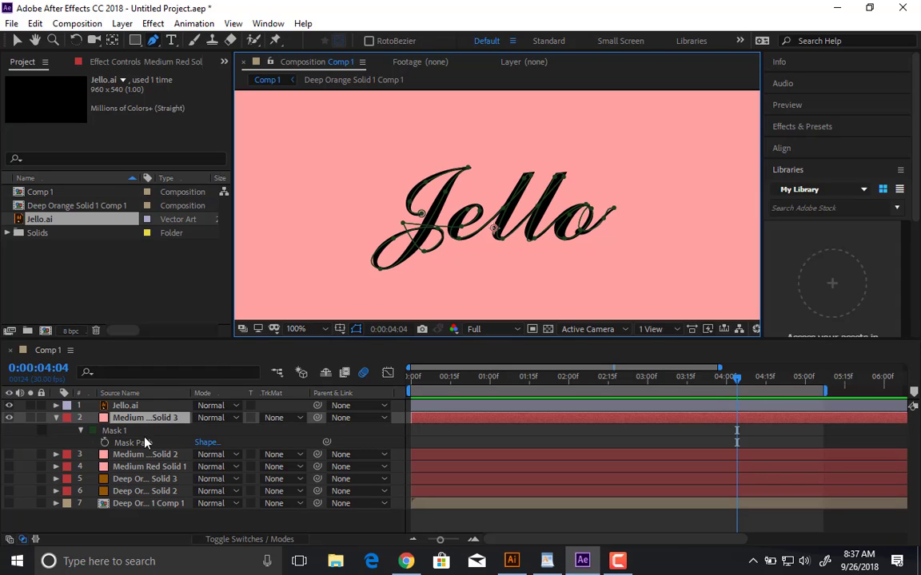
left_click(144, 443)
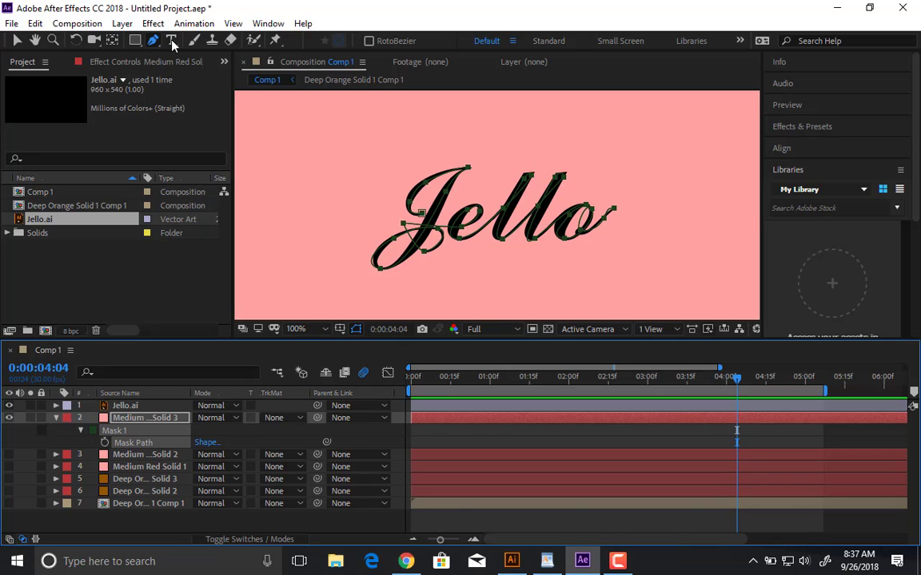
Create a 960 x 540 px solid directly above Medium Red Solid 3 and apply the Write-on effect to it.
left_click(123, 23)
mouse_move(128, 40)
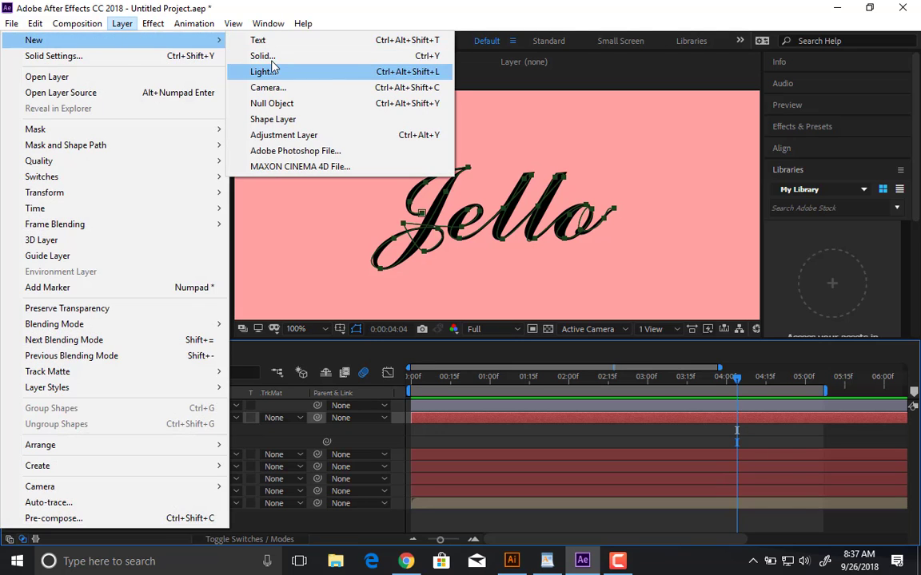
left_click(262, 55)
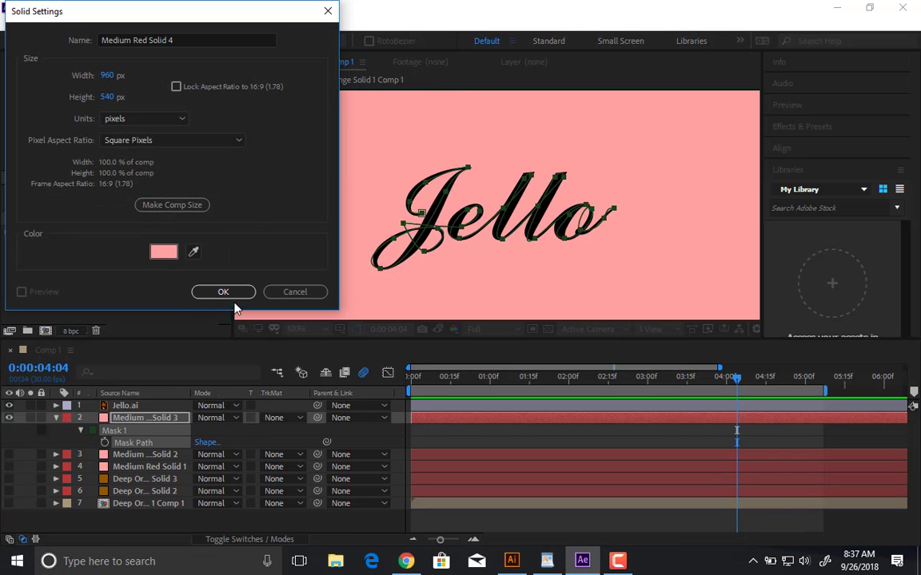
left_click(221, 292)
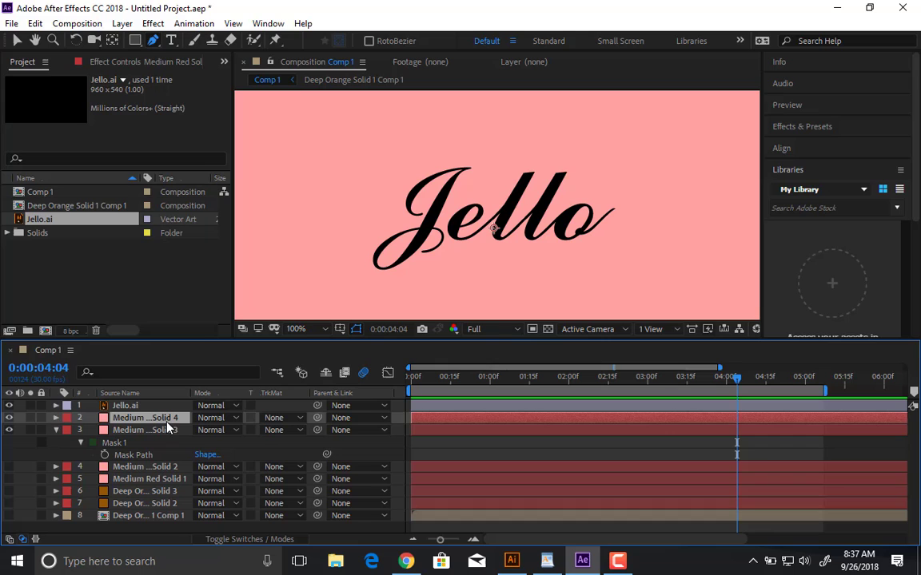
left_click(158, 25)
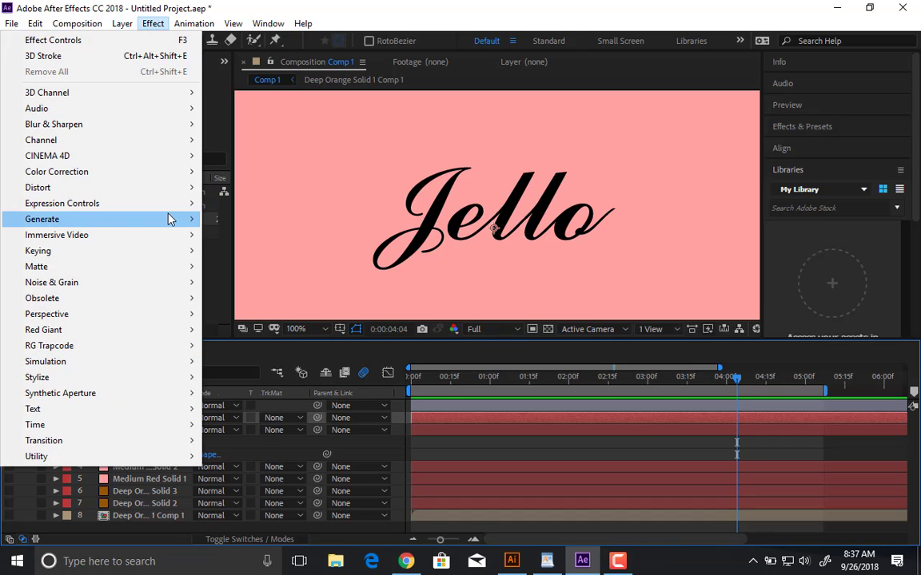
mouse_move(171, 219)
left_click(254, 565)
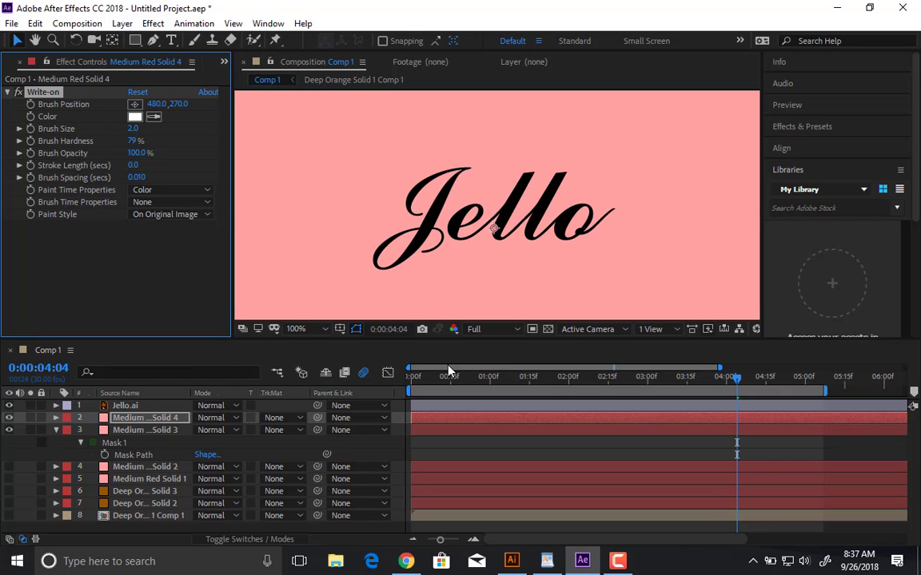
Enable Brush Position keyframing for Write-on at 0:00:00:00 and paste the copied mask path into that property.
left_click_drag(432, 384, 411, 383)
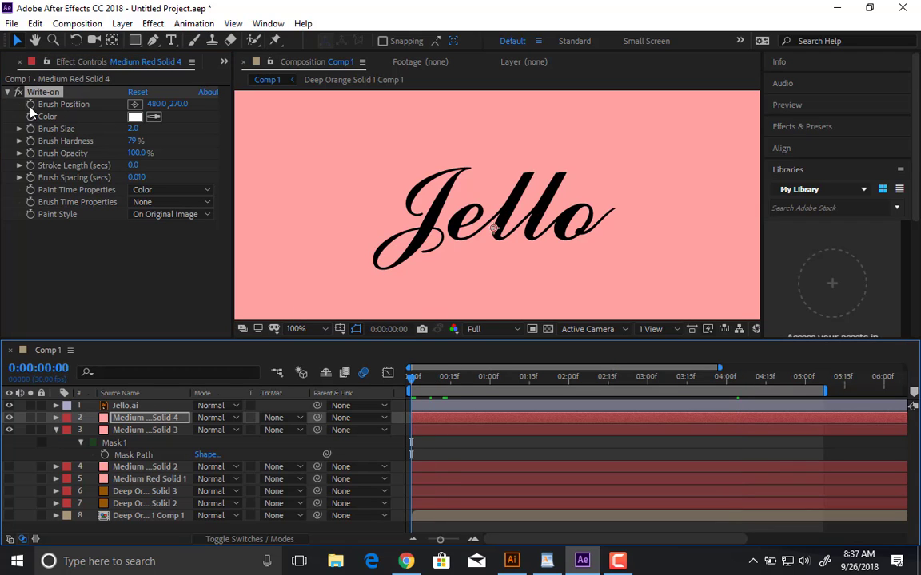
left_click(30, 105)
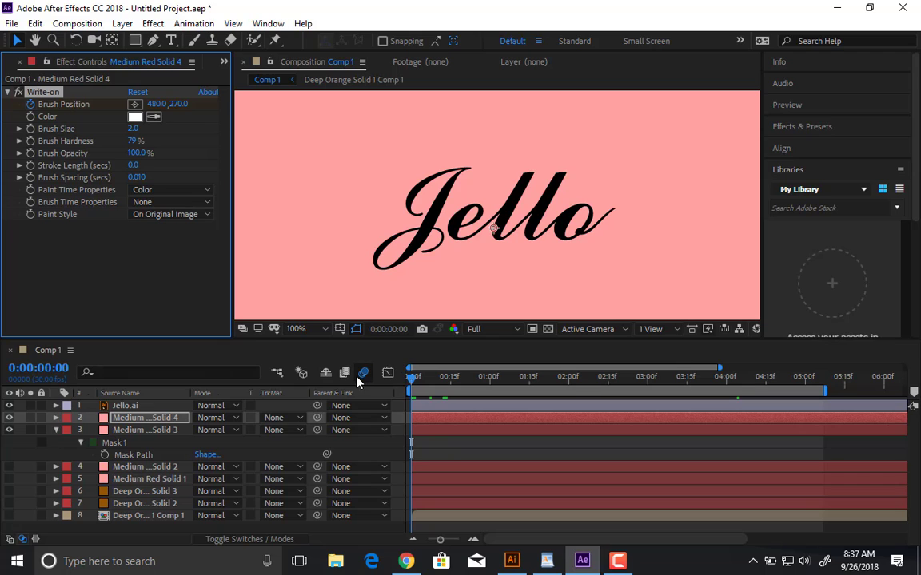
key("u")
left_click(156, 442)
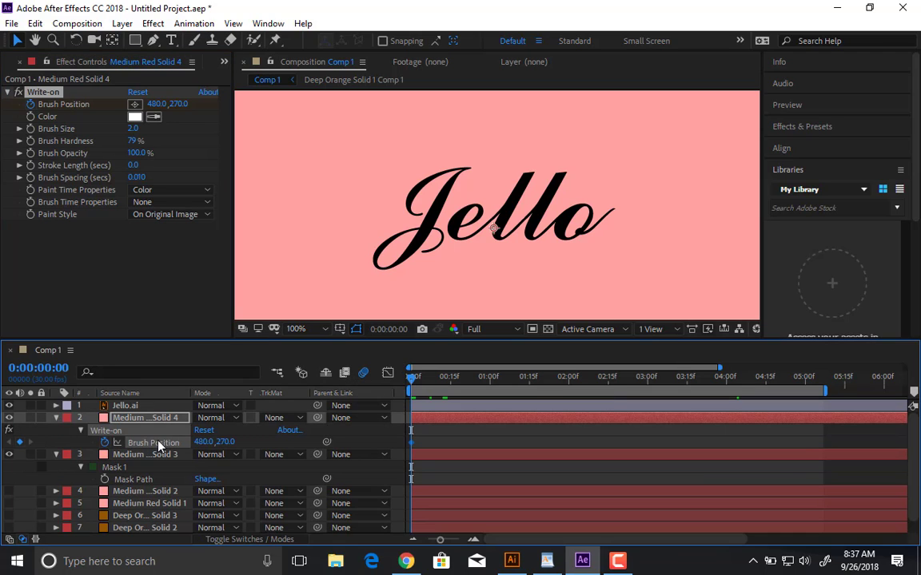
key("ctrl+v")
Preview the Write-on animation from the start with the Jello.ai layer hidden, and move the current time to 0:00:00:24.
left_click_drag(418, 380, 400, 378)
key("space")
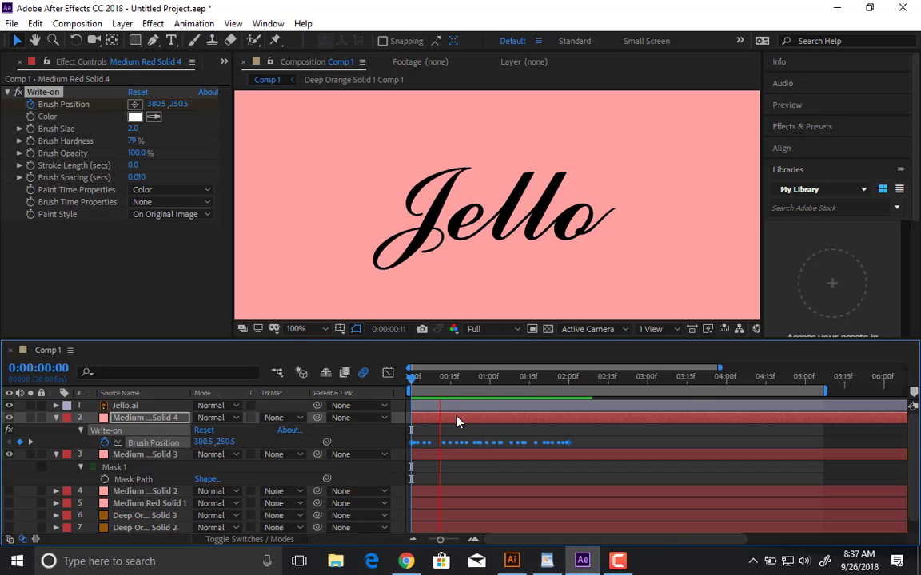
left_click(9, 405)
key("space")
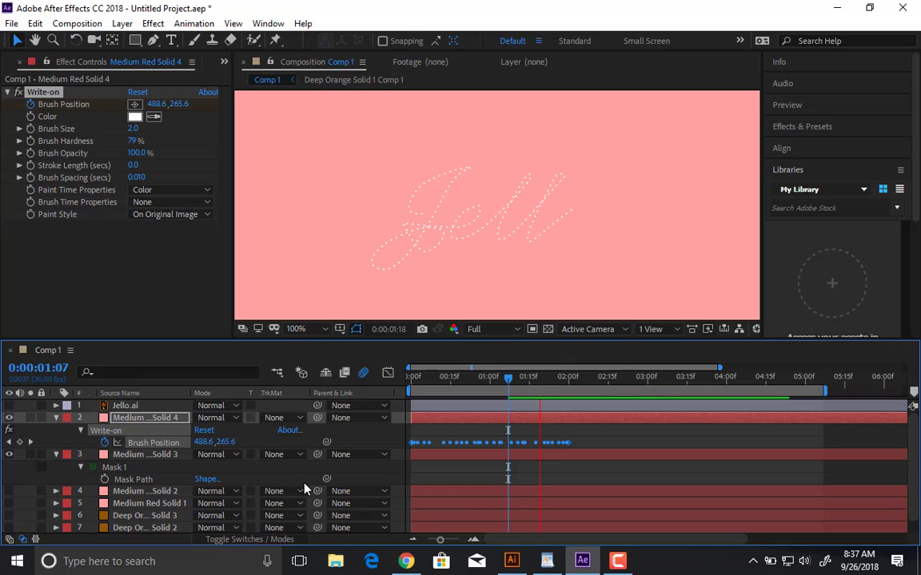
key("space")
left_click_drag(451, 379, 474, 374)
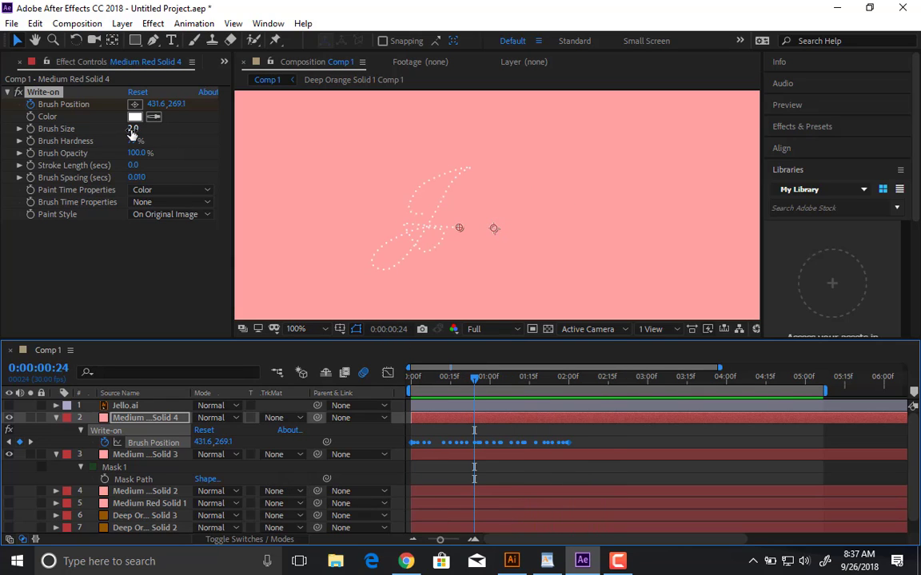
Set the Write-on Brush Spacing to 0.005 seconds and the Brush Size to 7.0.
left_click_drag(132, 132, 139, 132)
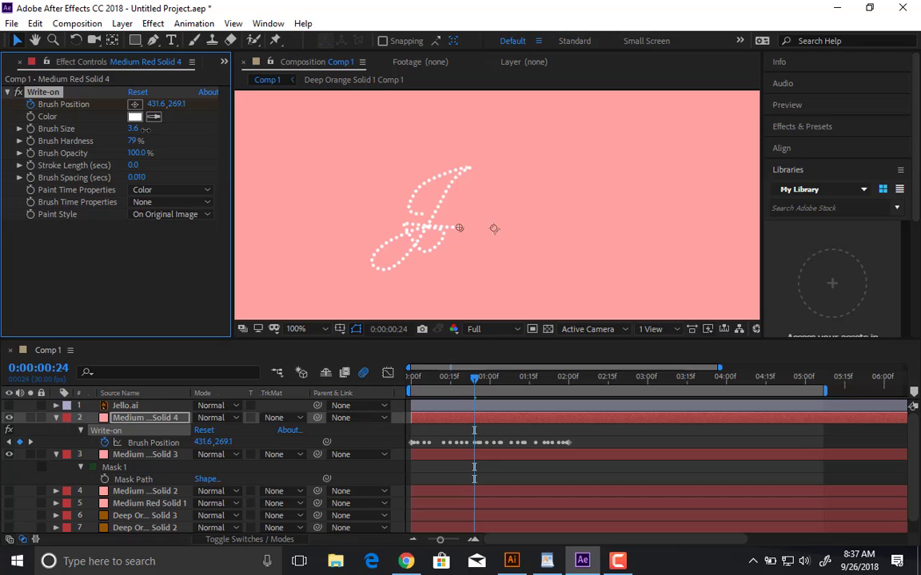
left_click(135, 176)
type(".005")
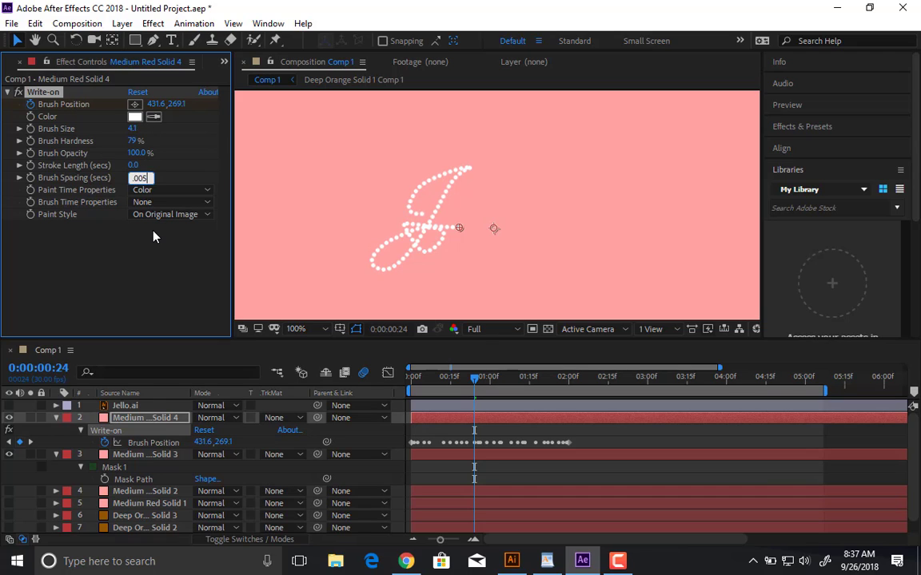
key("Return")
left_click_drag(134, 133, 155, 132)
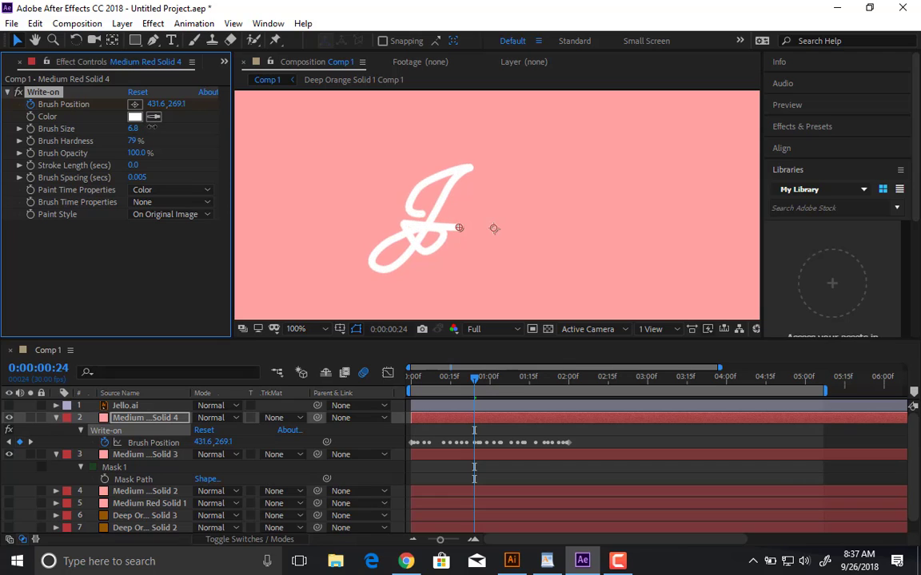
Show Jello.ai again, place Medium Red Solid 4 above it, and set the Write-on Paint Style to On Transparent.
left_click(8, 405)
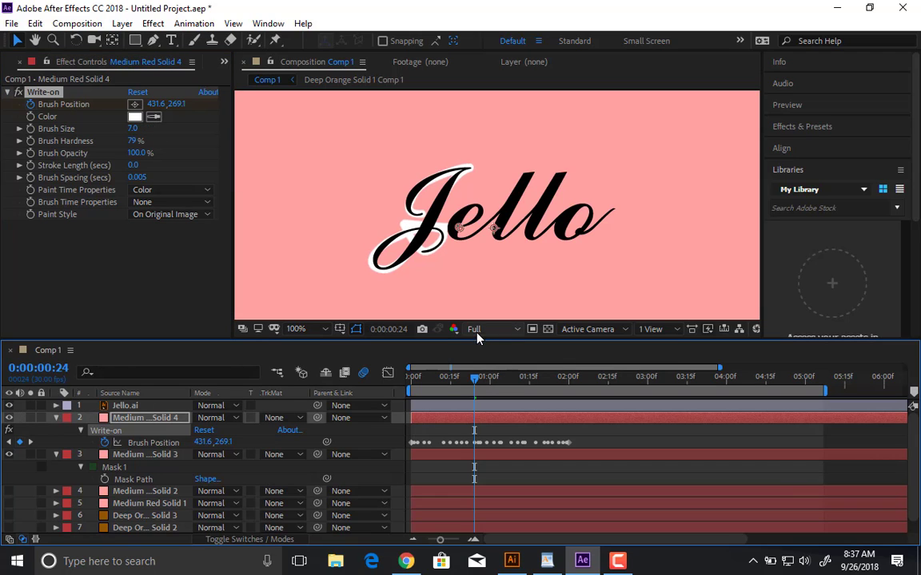
left_click_drag(160, 419, 164, 409)
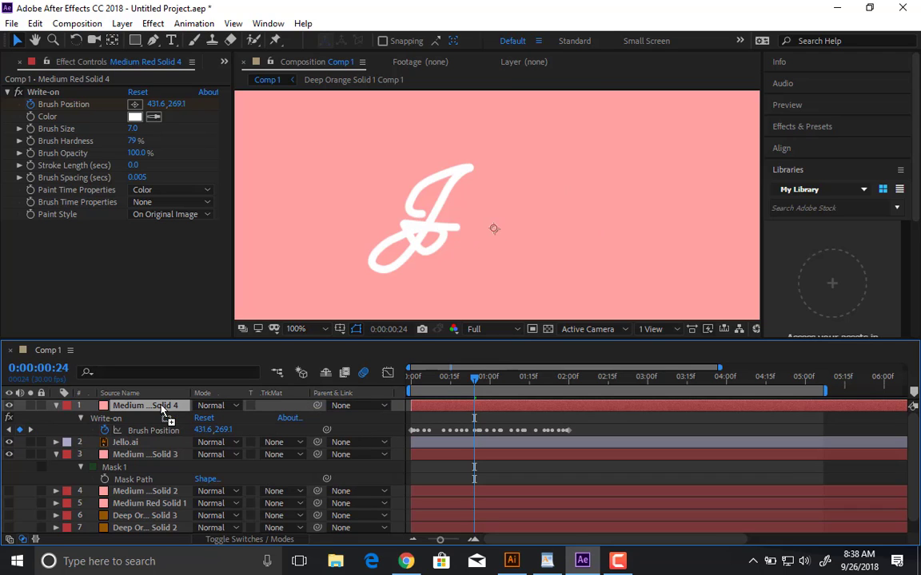
left_click(170, 214)
left_click(172, 244)
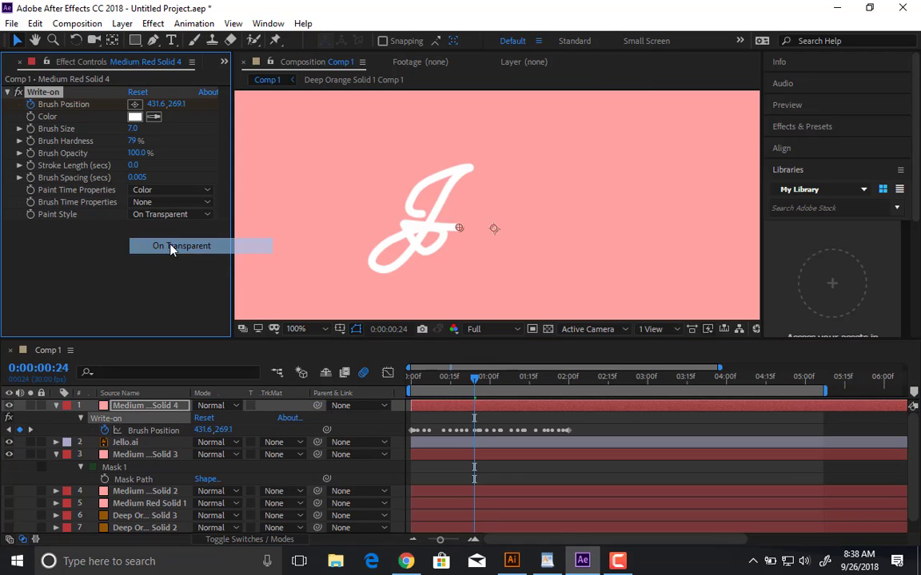
Increase the Write-on Brush Size to 11.9 and preview how the stroke covers the Jello lettering.
scroll(356, 199, "up", 1)
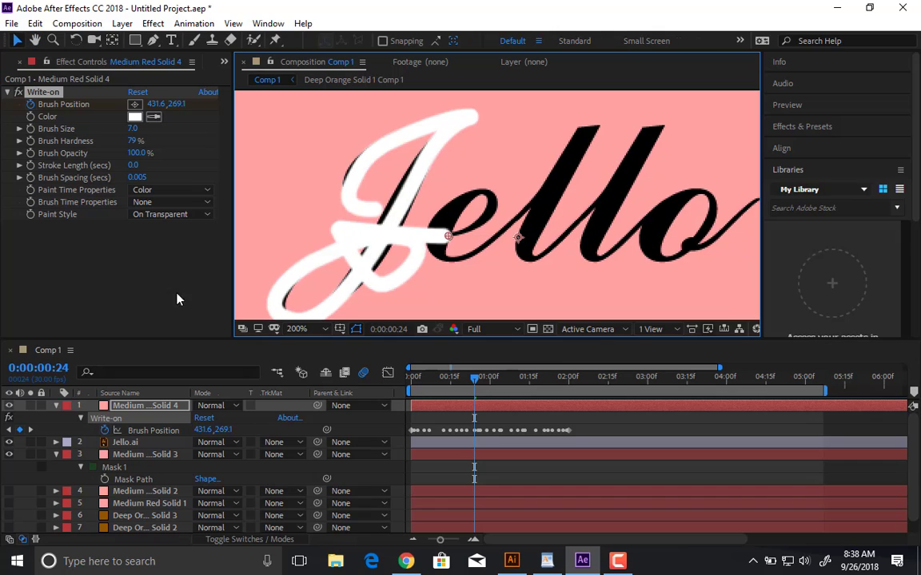
left_click_drag(133, 128, 165, 127)
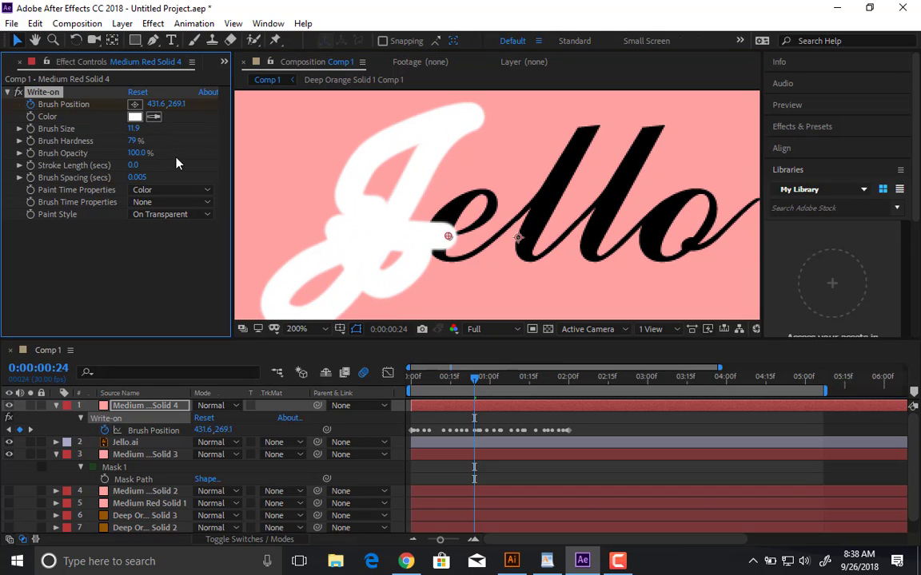
key("space")
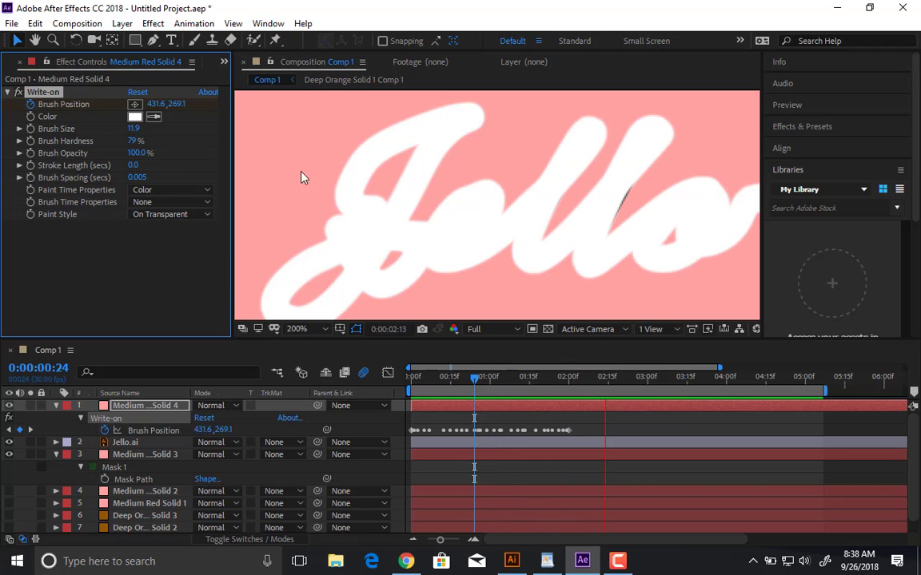
key("space")
scroll(556, 200, "down", 1)
scroll(574, 200, "up", 1)
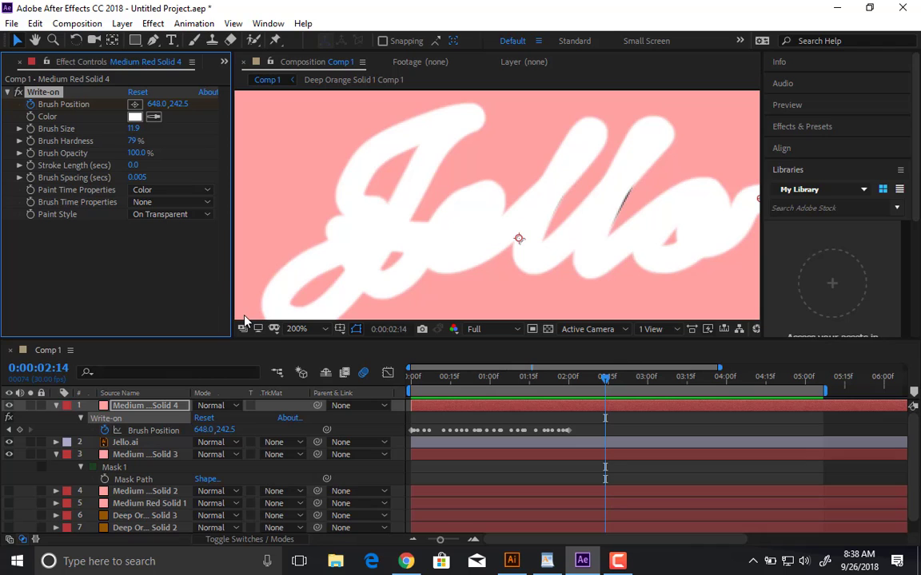
Collapse the two solids' properties and set Jello.ai's track matte to Alpha Matte "Medium Red Solid 4".
left_click(147, 409)
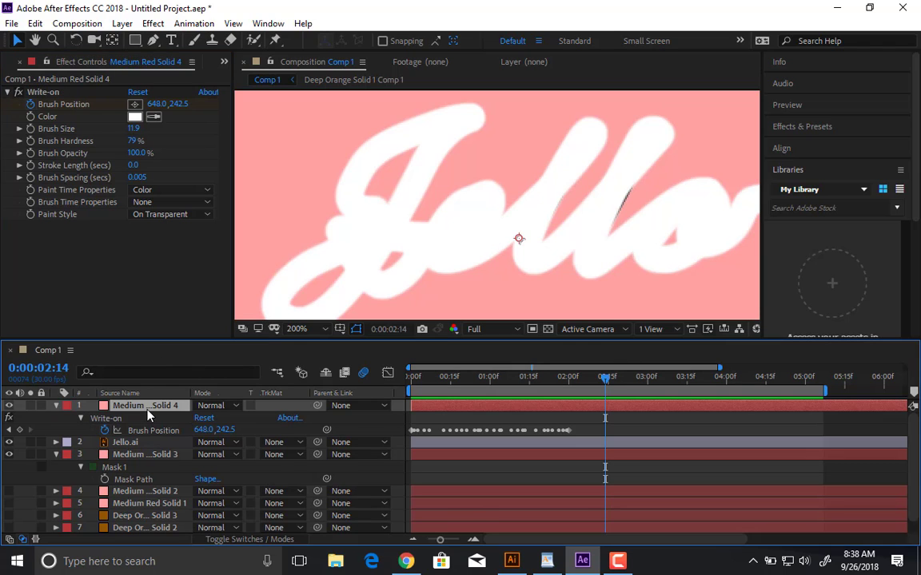
key("u")
left_click(147, 430)
key("u")
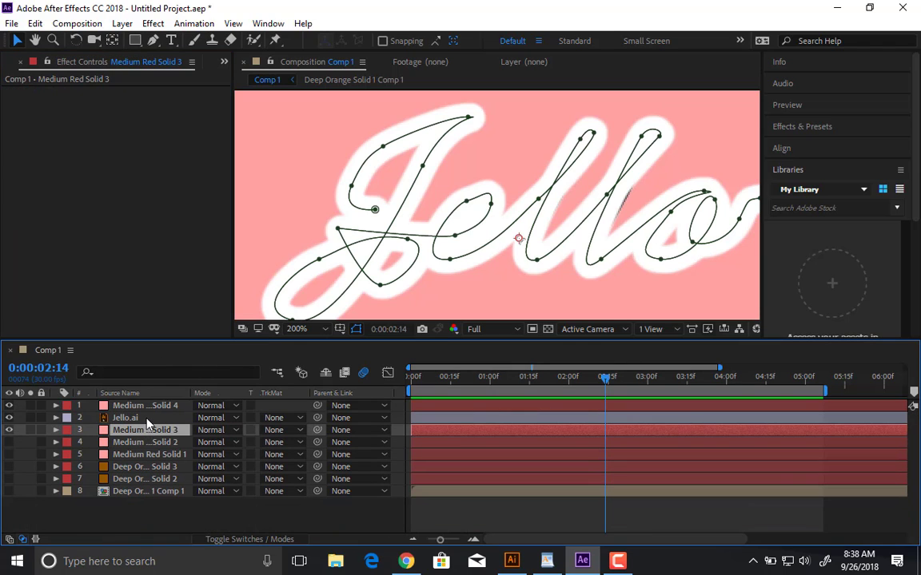
left_click(126, 418)
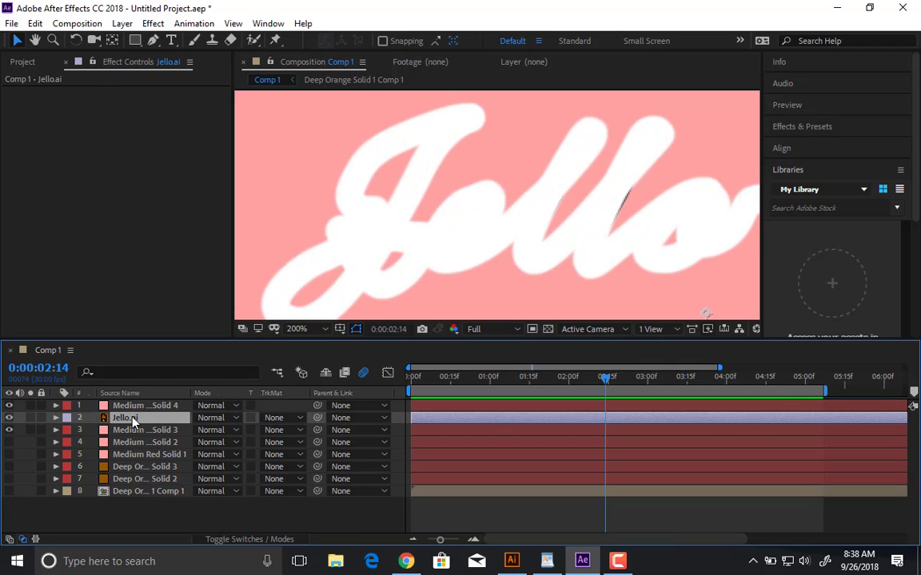
left_click(273, 418)
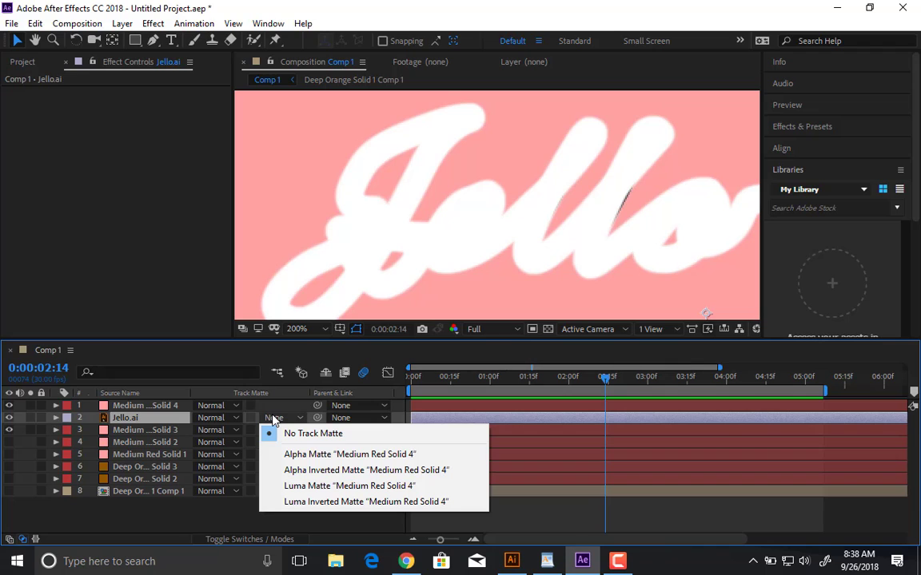
left_click(330, 454)
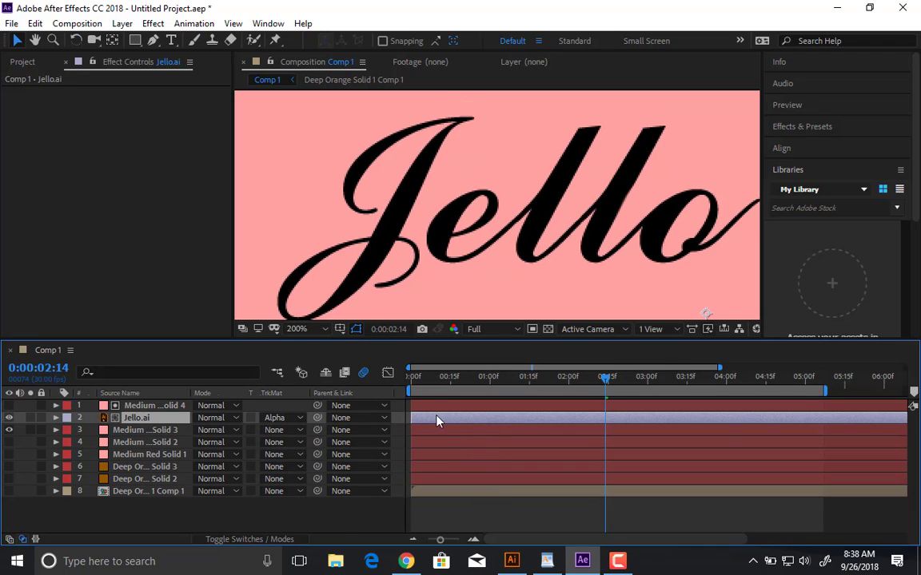
Play the Jello lettering reveal from the start of the composition to check the alpha matte.
left_click(415, 385)
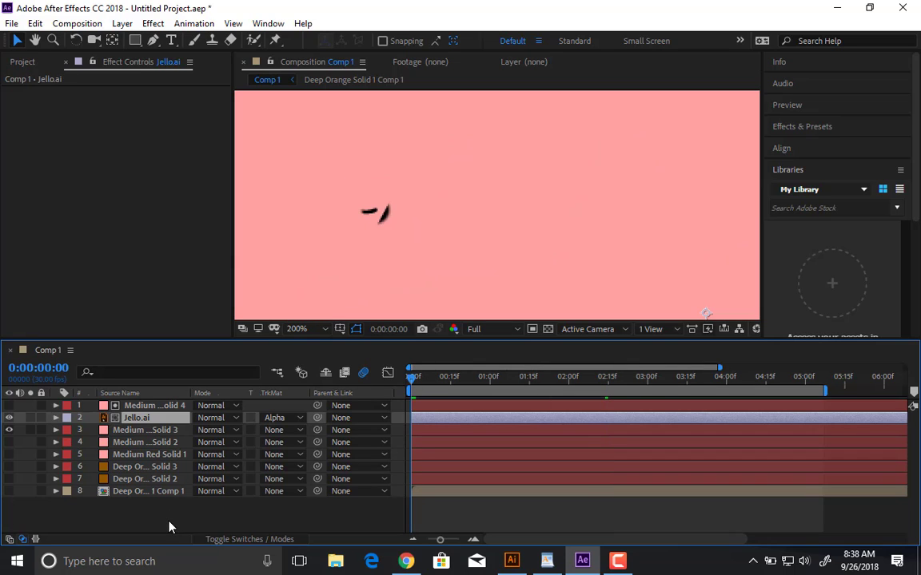
key("space")
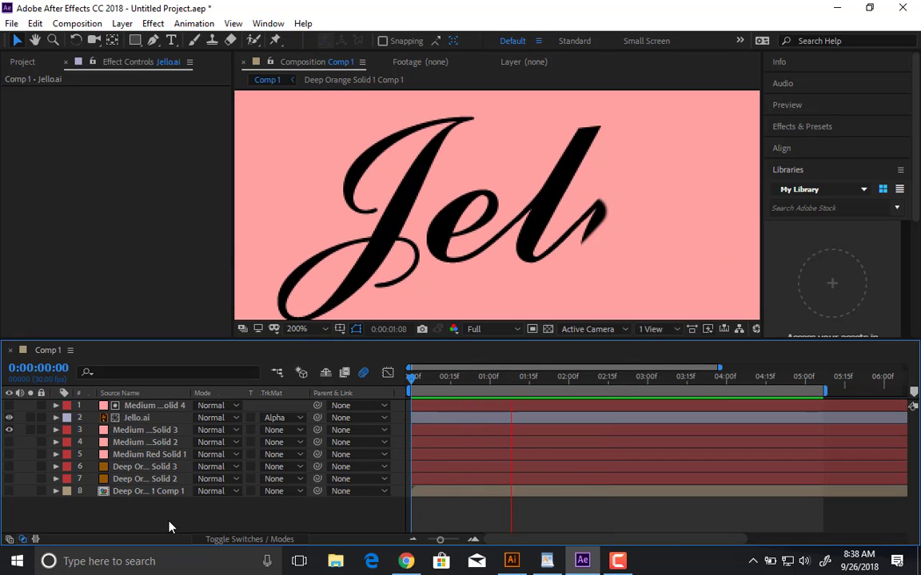
scroll(520, 247, "down", 1)
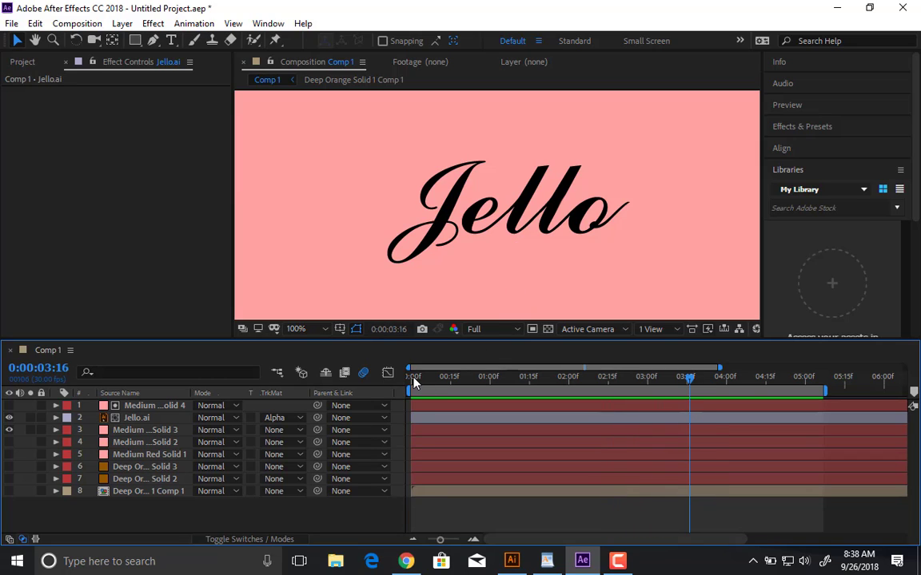
Scrub the timeline from the first frame through the reveal, examining stray fragments where the J's strokes overlap.
left_click_drag(413, 378, 387, 379)
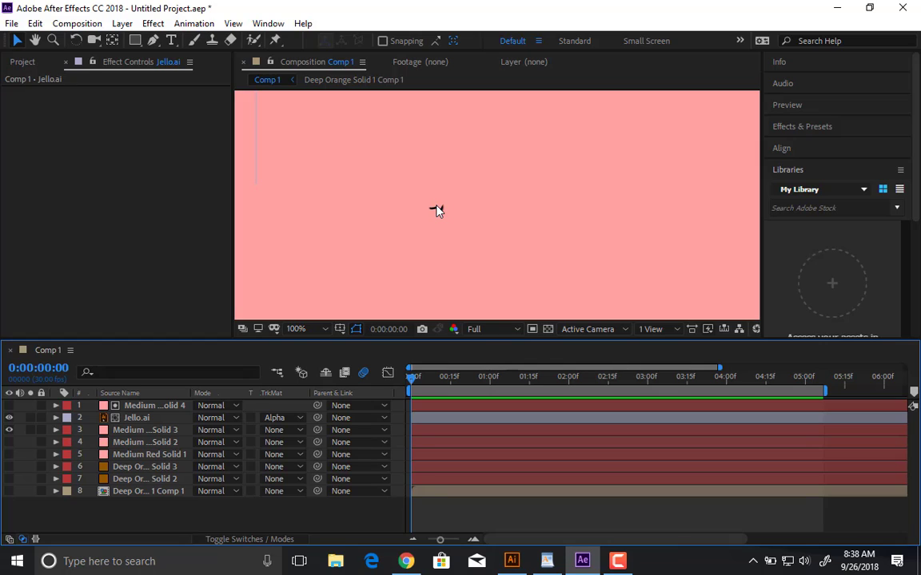
left_click_drag(415, 381, 441, 385)
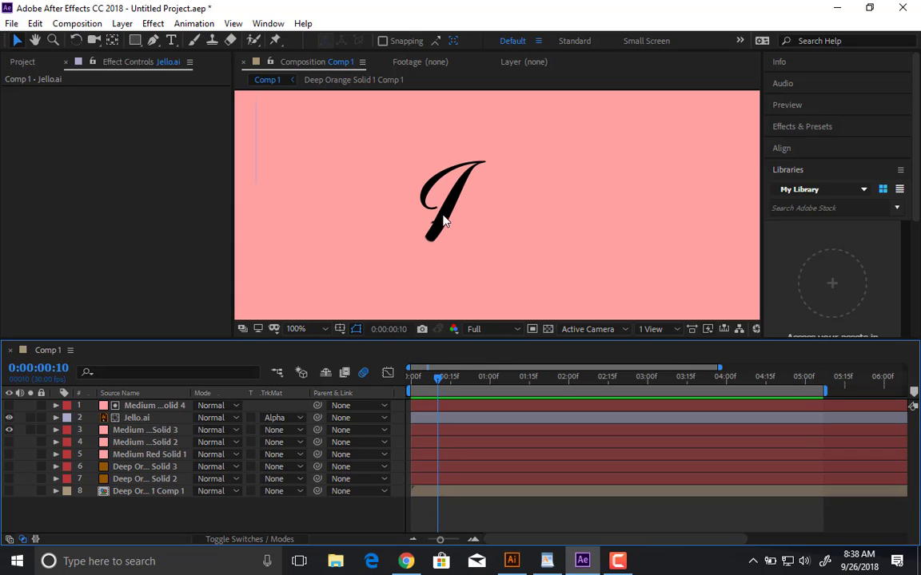
scroll(429, 206, "up", 1)
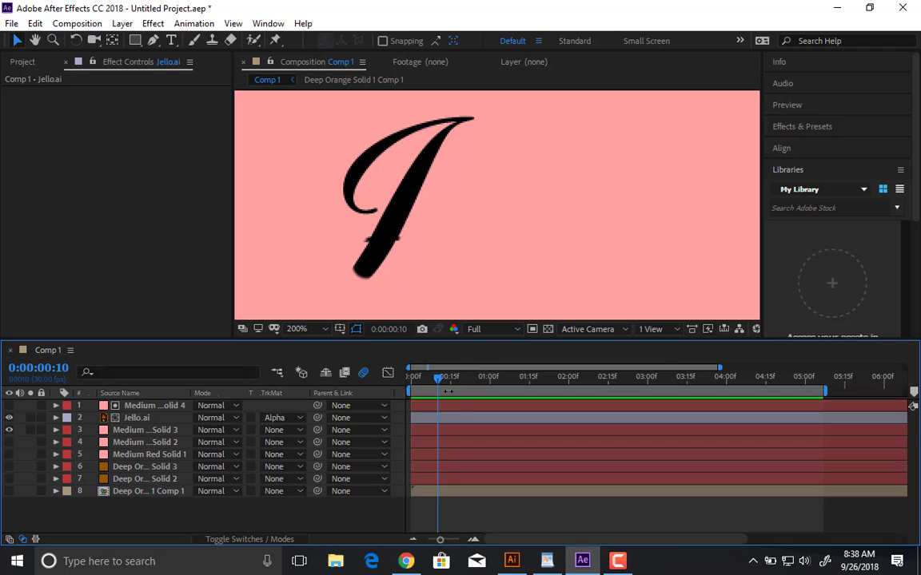
mouse_move(440, 381)
left_mouse_down()
mouse_move(496, 384)
mouse_move(588, 368)
left_mouse_up()
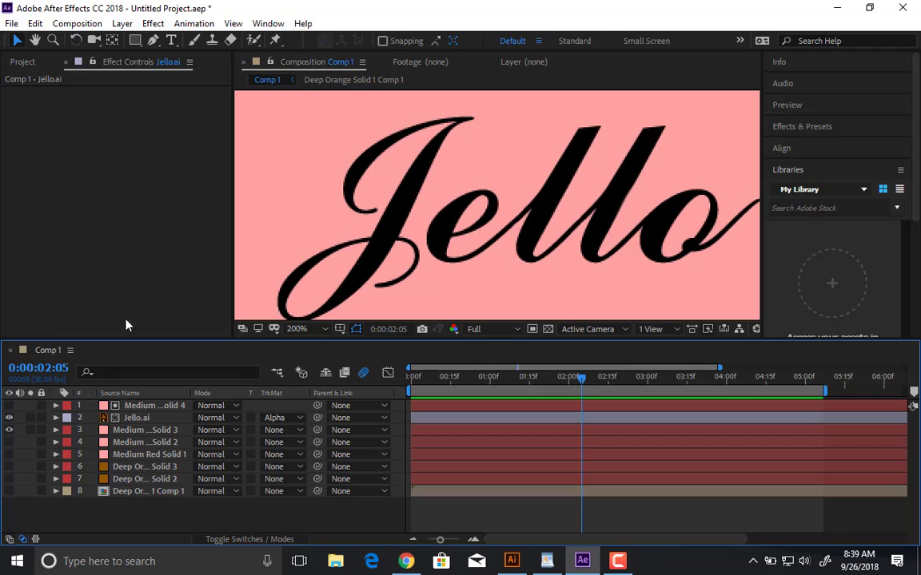
Temporarily show Medium Red Solid 4 and check its Write-on stroke at 0:00:00:21, then hide the solid again.
left_click(154, 406)
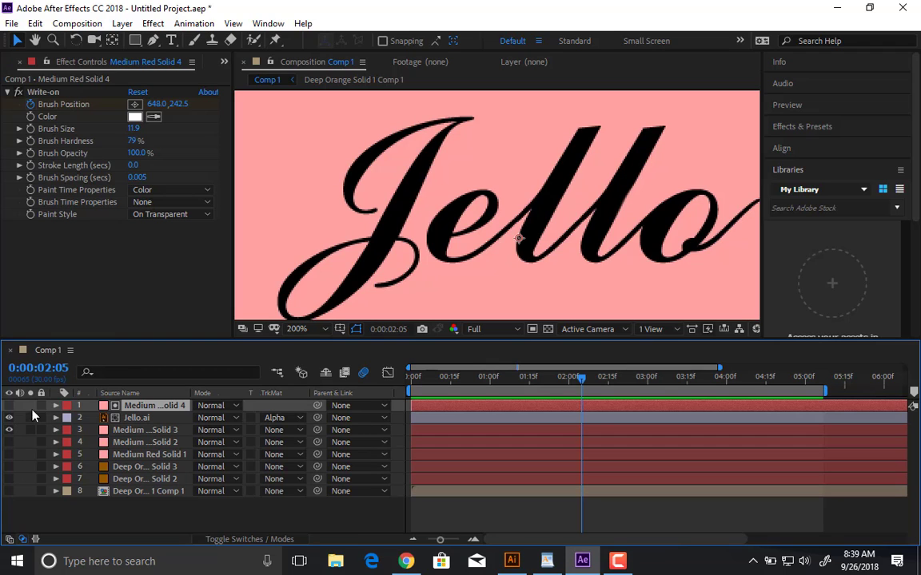
left_click(9, 406)
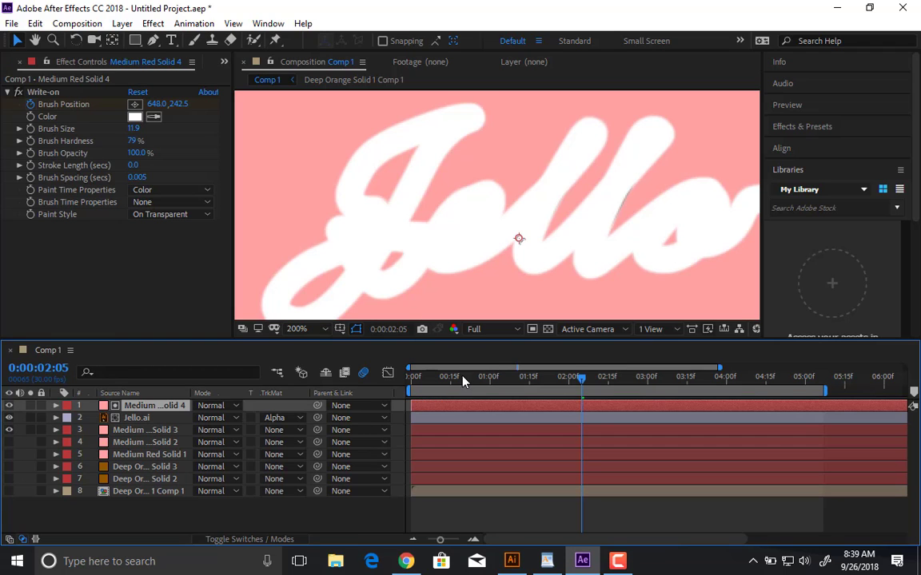
mouse_move(463, 377)
left_mouse_down()
mouse_move(415, 377)
mouse_move(469, 377)
left_mouse_up()
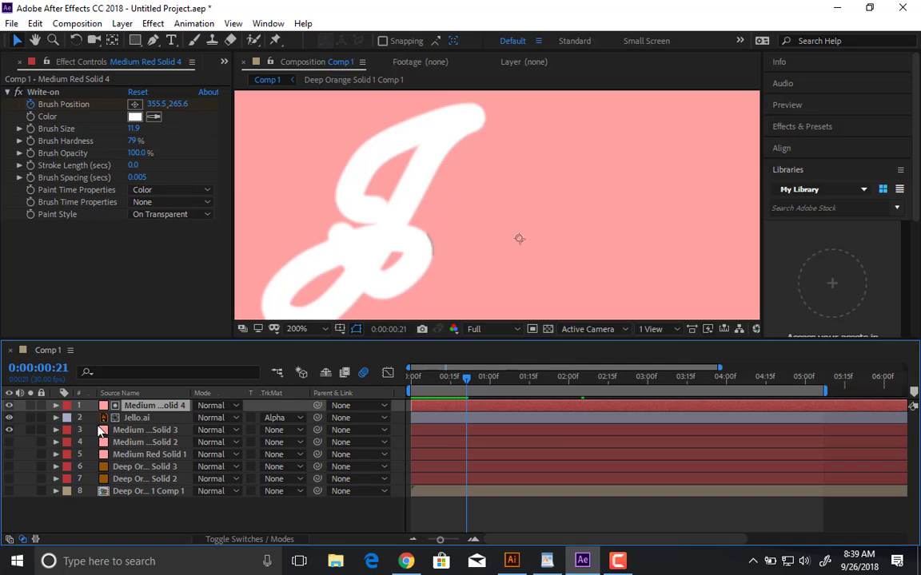
left_click(9, 405)
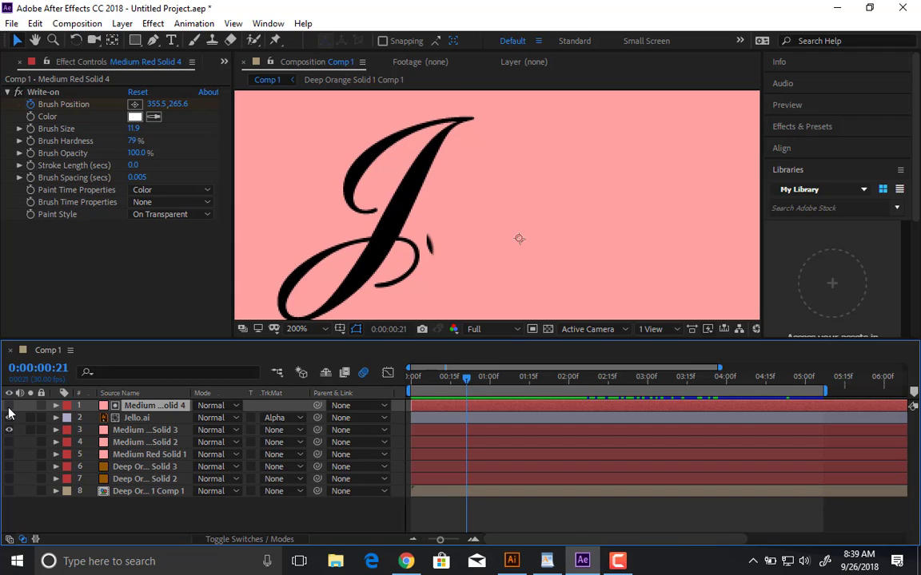
Switch to Illustrator, duplicate the Jello text below the original, and convert the copy to outlines.
key("alt+Tab")
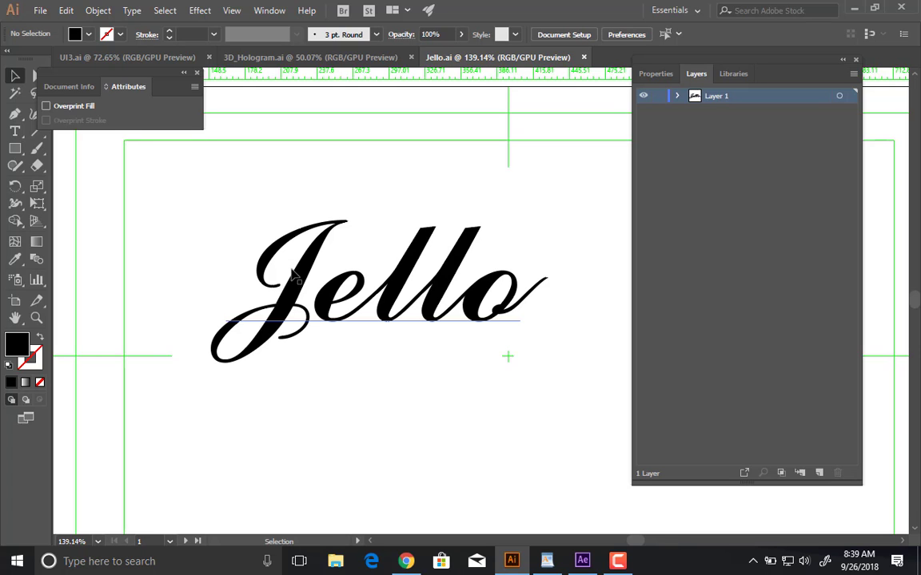
left_click_drag(294, 274, 285, 375)
right_click(301, 389)
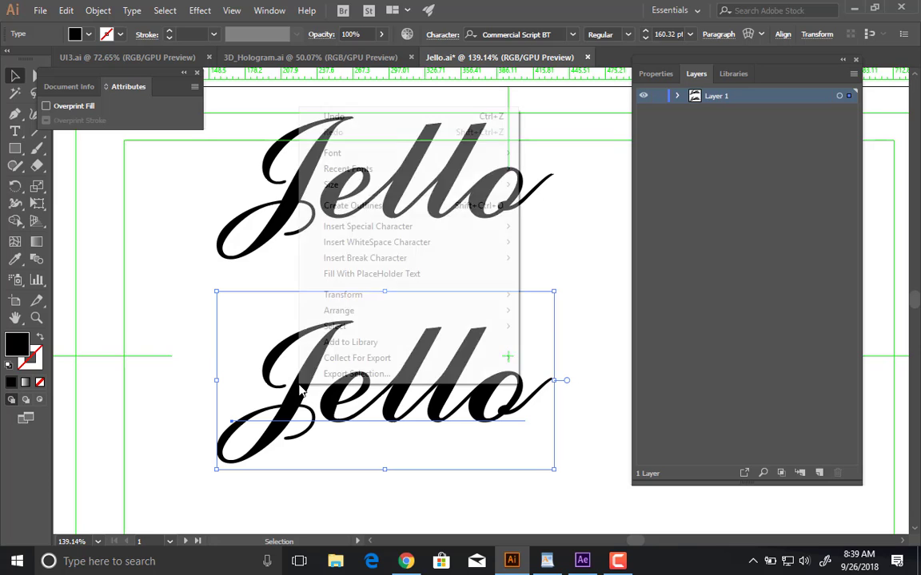
left_click(107, 10)
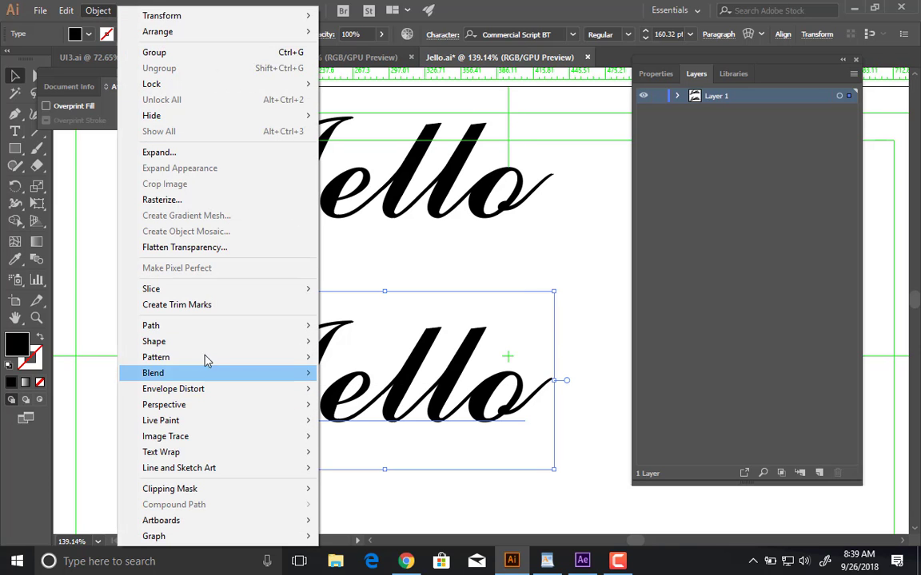
mouse_move(130, 9)
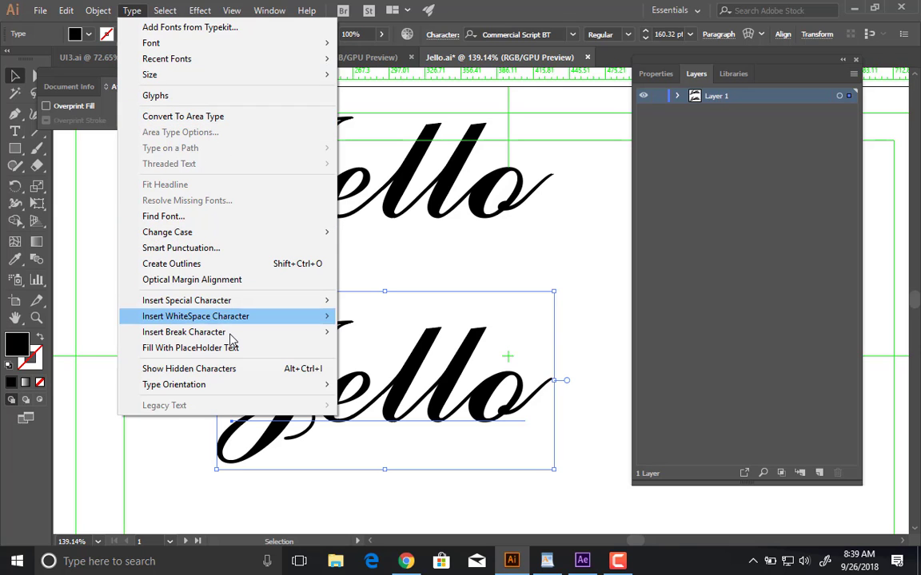
left_click(219, 264)
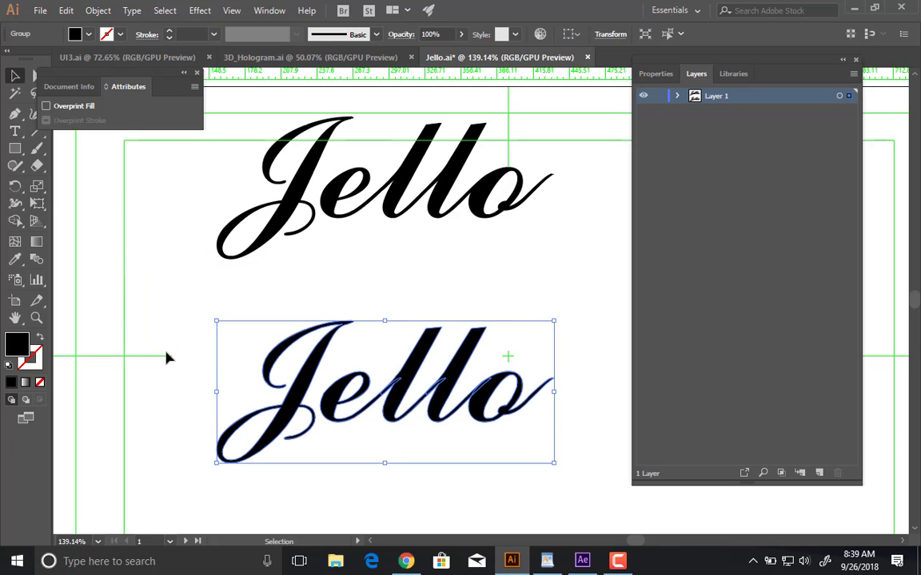
Try moving the outlined Jello group and part of its lettering, undoing each move.
left_click(165, 353)
left_click_drag(189, 352, 161, 283)
left_click_drag(298, 366, 366, 328)
left_click_drag(316, 345, 334, 335)
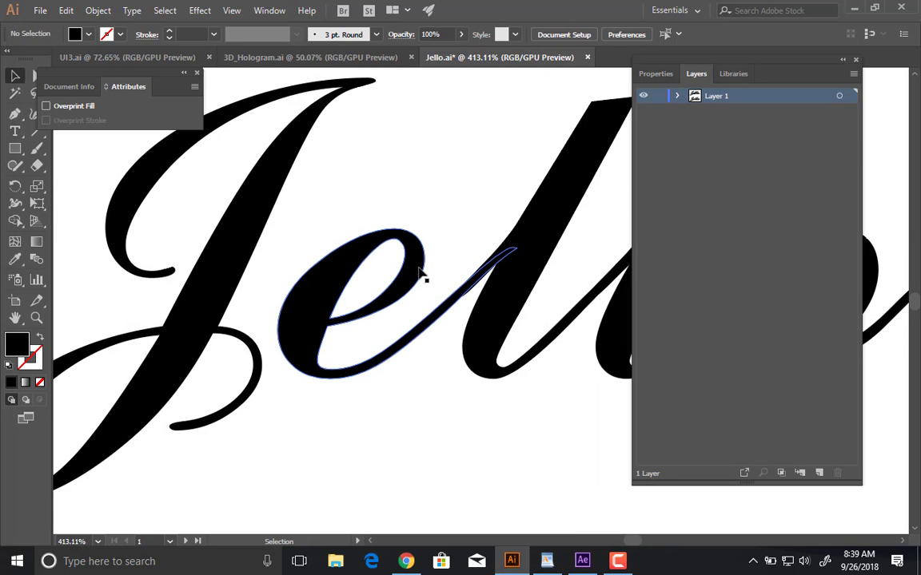
left_click(417, 308)
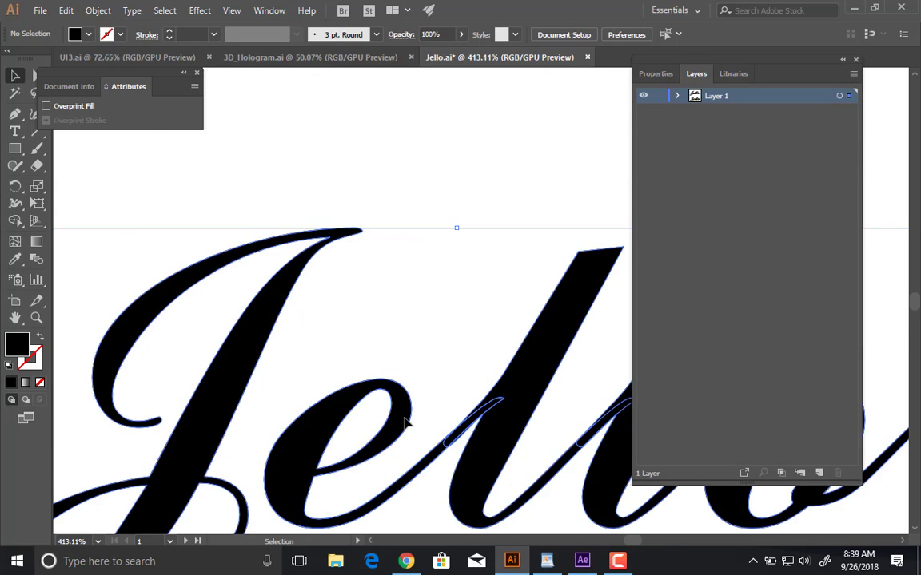
key("a")
left_click(392, 337)
left_click_drag(347, 270, 354, 138)
key("ctrl+z")
key("v")
left_click_drag(360, 239, 370, 168)
key("ctrl+z")
Try moving the first and second l of the outlined word separately, undoing each move.
key("a")
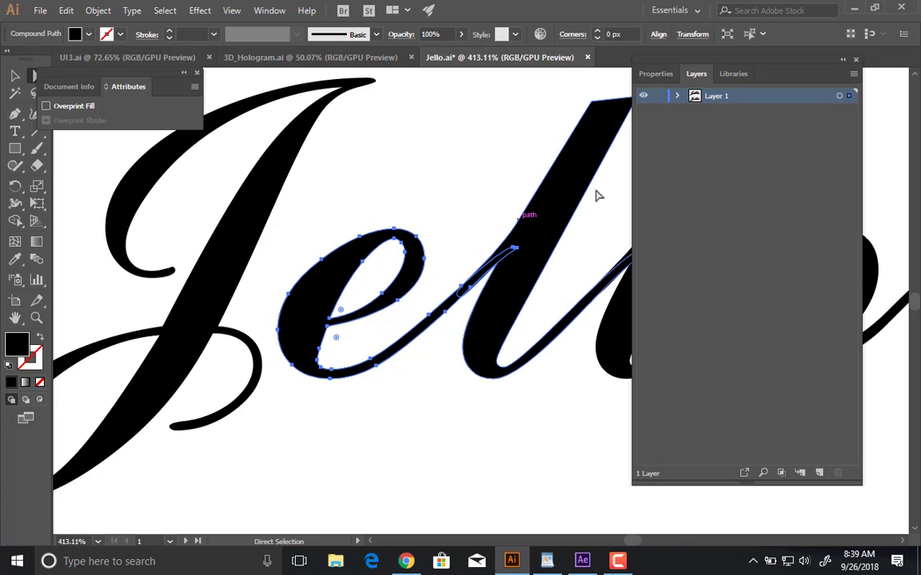
left_click_drag(571, 200, 561, 112)
key("space")
left_click_drag(555, 167, 397, 294)
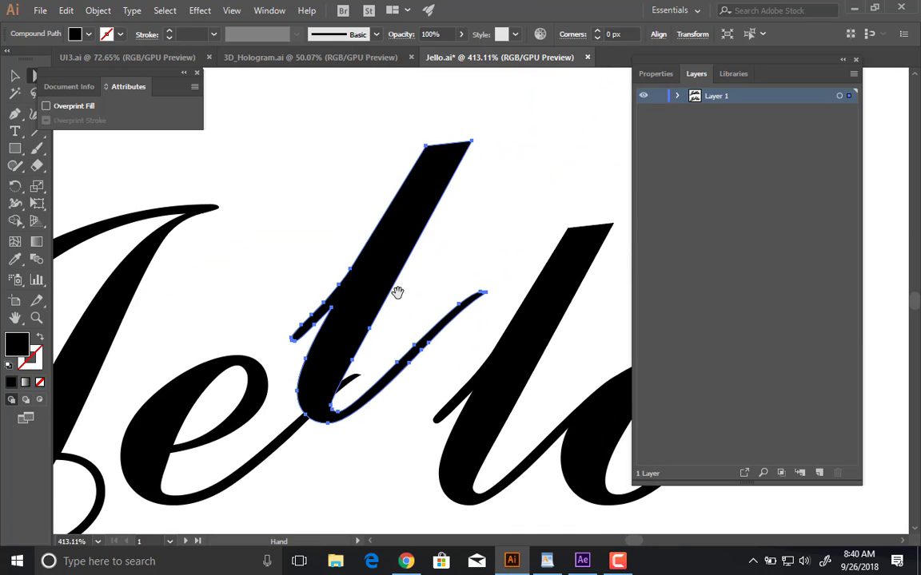
key("ctrl+z")
key("space")
left_click_drag(537, 332, 406, 160)
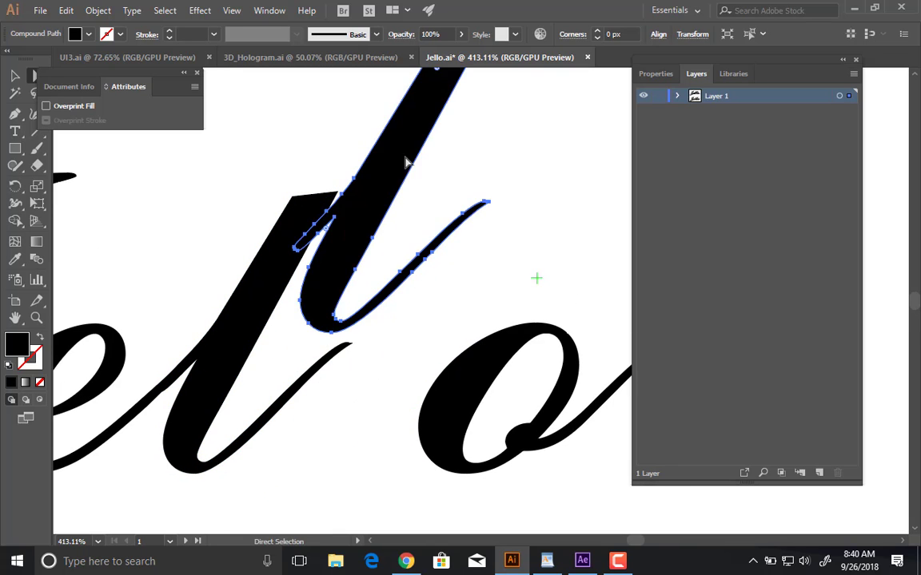
key("ctrl+z")
Try moving the top of the o's inner path and the letter J, undoing each move.
left_click_drag(544, 334, 538, 223)
key("ctrl+z")
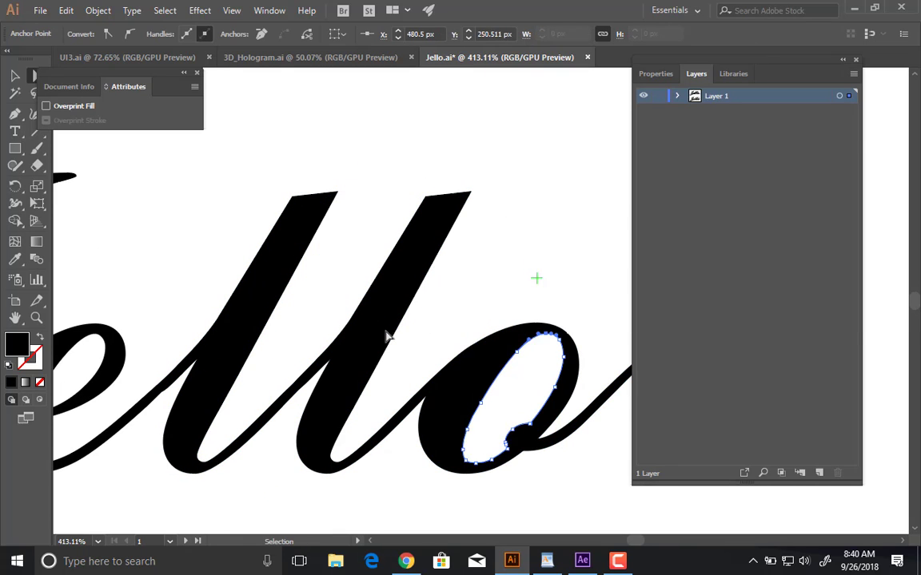
key("space")
left_click_drag(61, 377, 339, 292)
left_click_drag(216, 293, 304, 224)
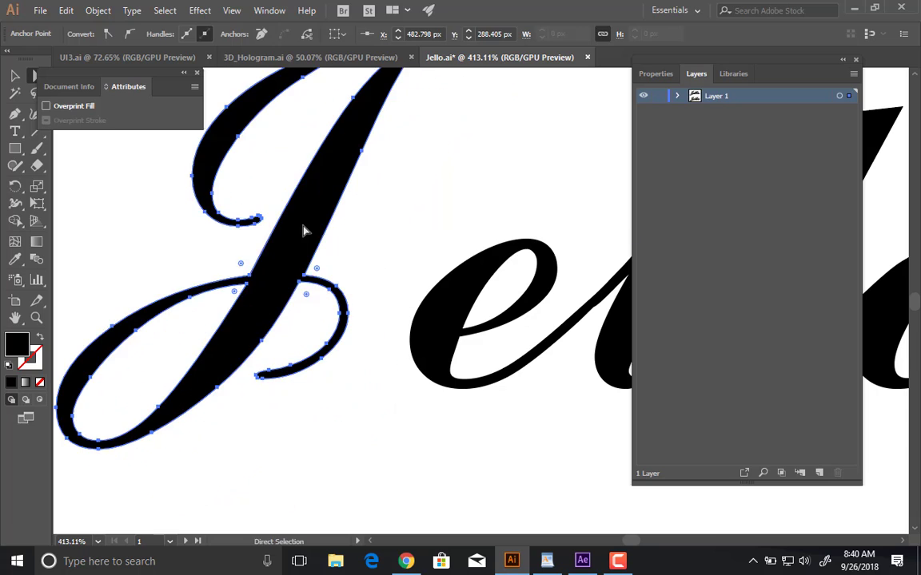
key("ctrl+z")
Add two new layers and move the outlined letter J from Layer 1 to Layer 2.
key("space")
left_click_drag(295, 282, 353, 173)
left_click(360, 226)
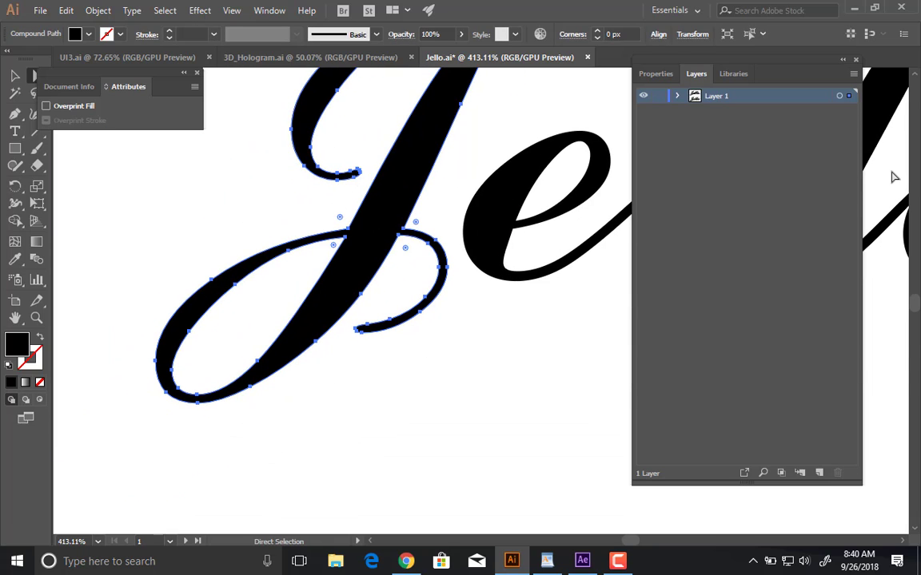
left_click(819, 472)
left_click(819, 472)
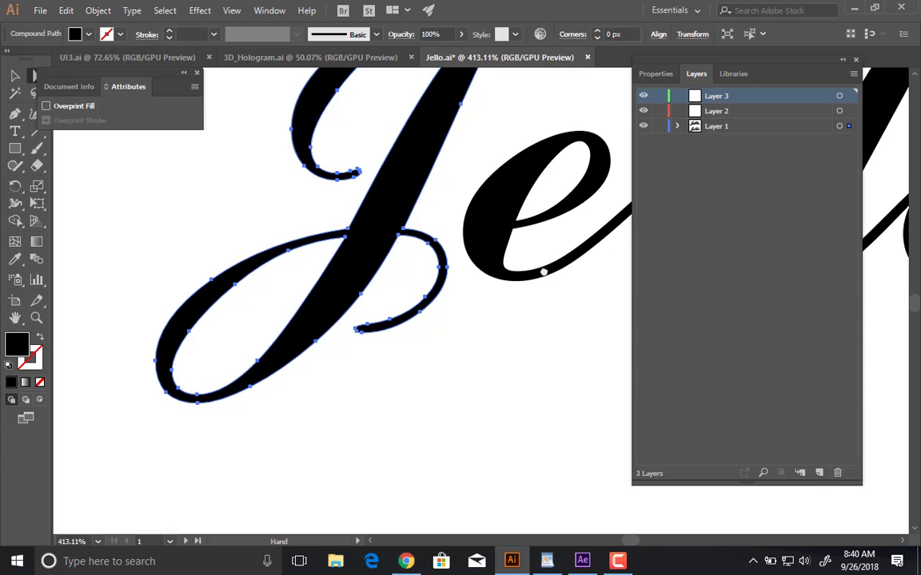
left_click_drag(588, 239, 493, 358)
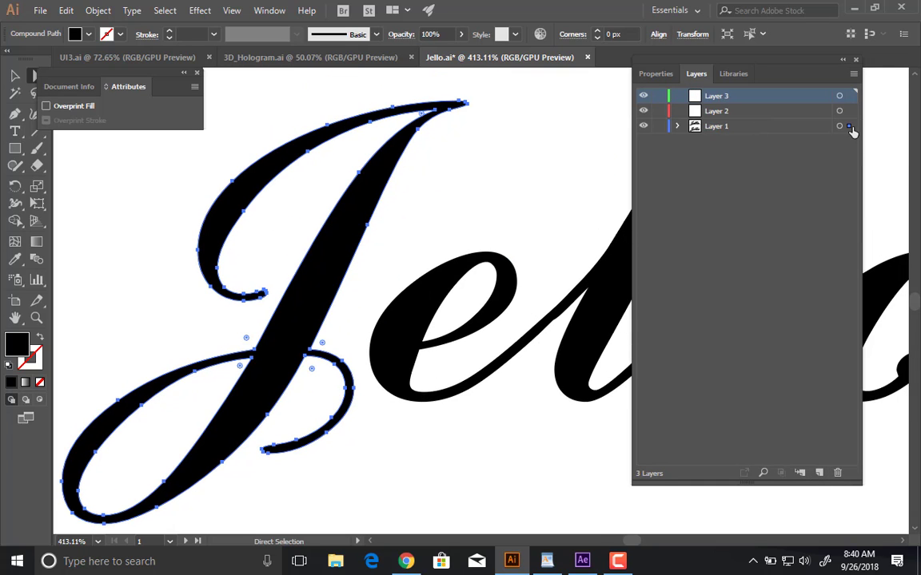
mouse_move(851, 129)
left_mouse_down()
mouse_move(851, 104)
mouse_move(852, 112)
left_mouse_up()
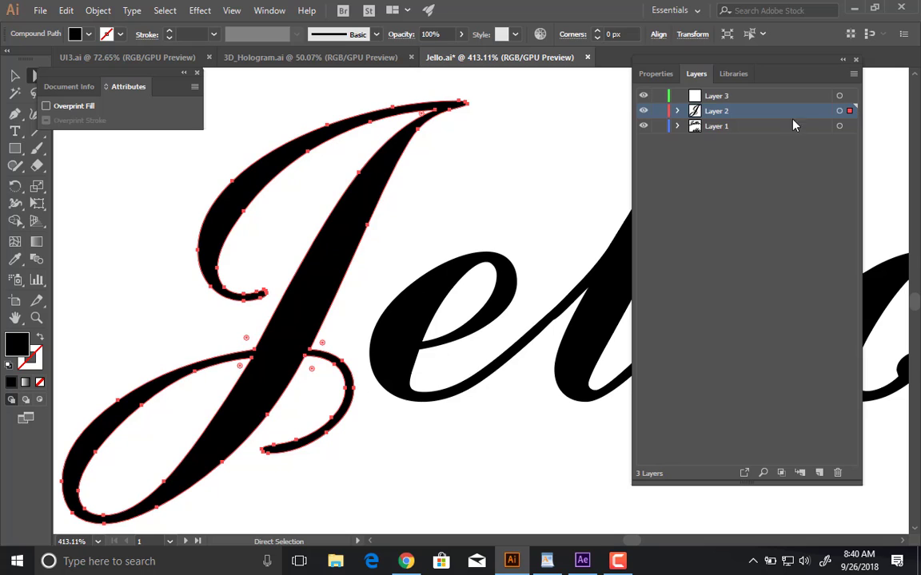
Reselect the J's compound path and move it from Layer 2 to Layer 3.
left_click_drag(398, 251, 470, 231)
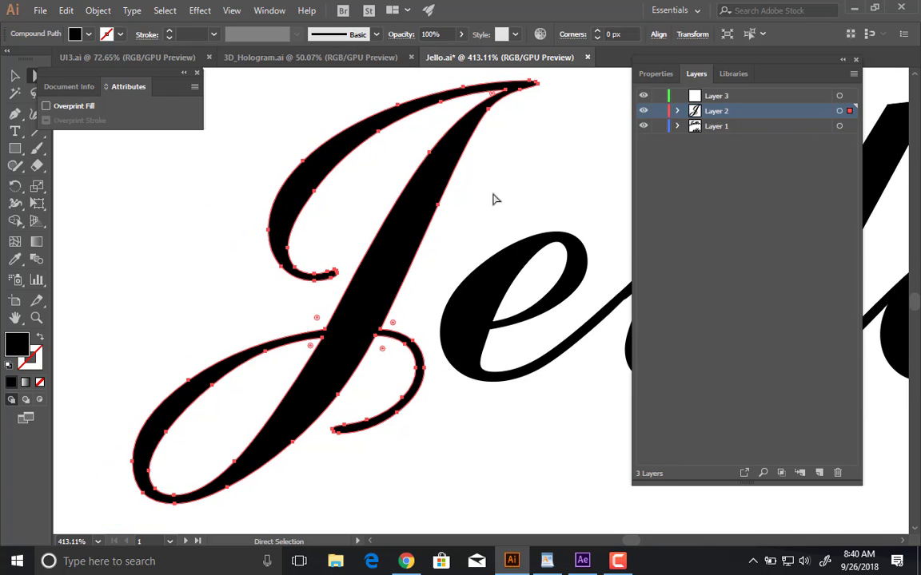
left_click(505, 194)
left_click(438, 200, "ctrl")
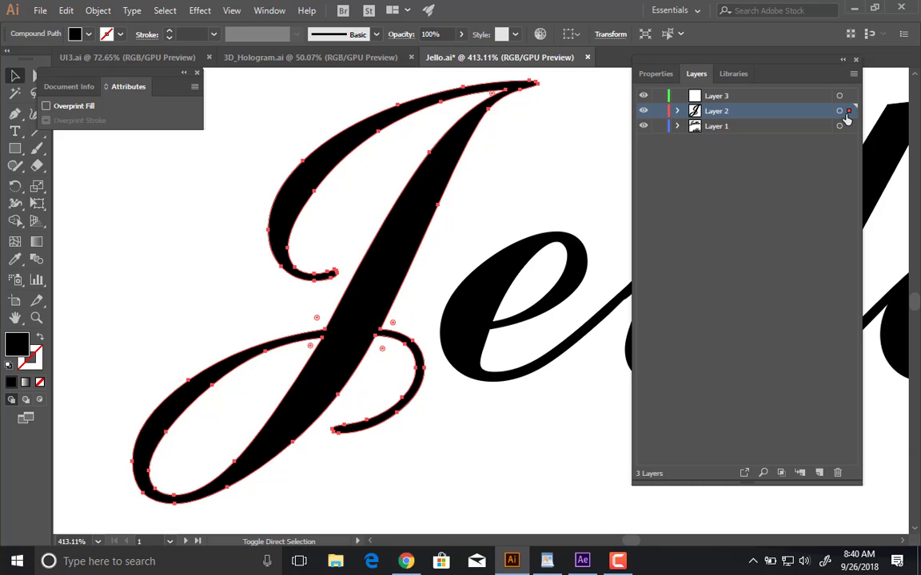
left_click_drag(849, 110, 848, 96)
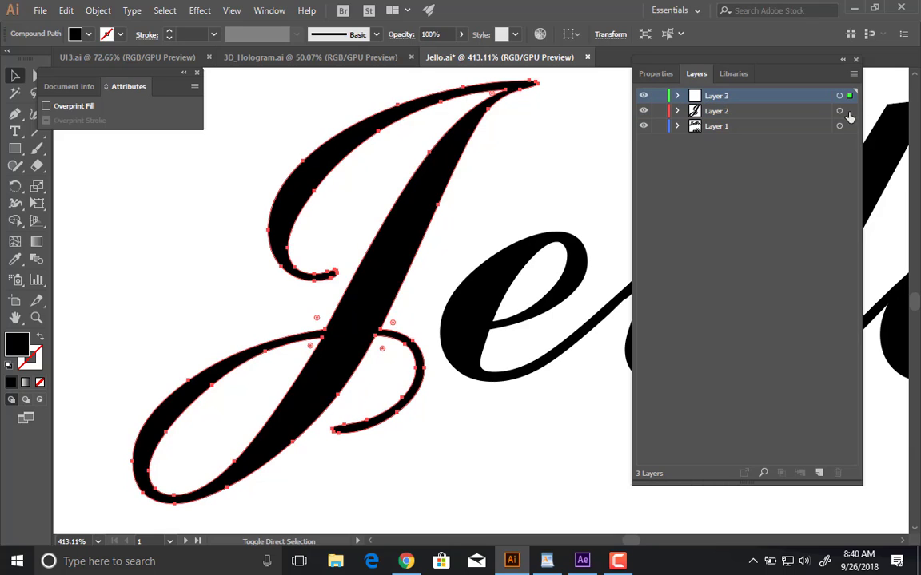
Copy the J onto a new top layer and hide Layer 3 and Layer 2.
left_click(819, 473)
left_click_drag(845, 108, 849, 96)
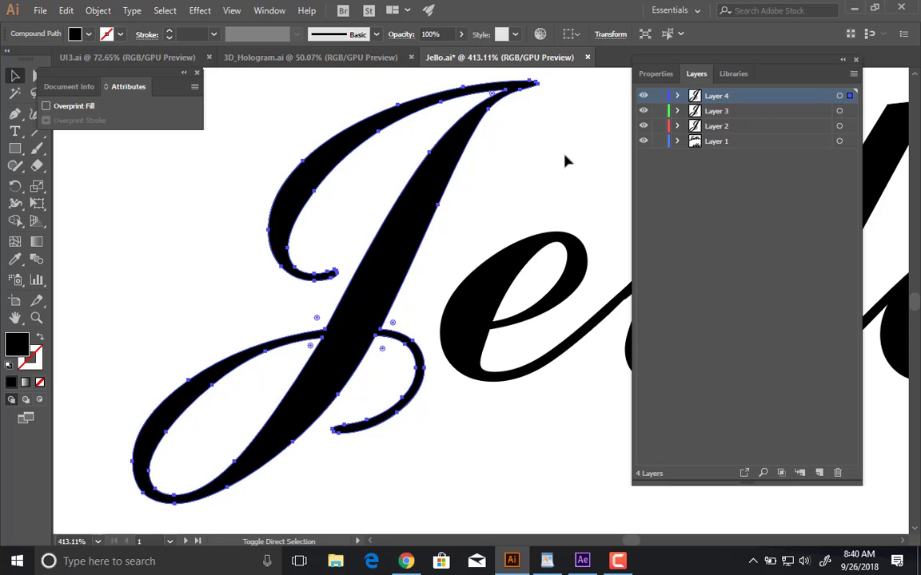
left_click(563, 156)
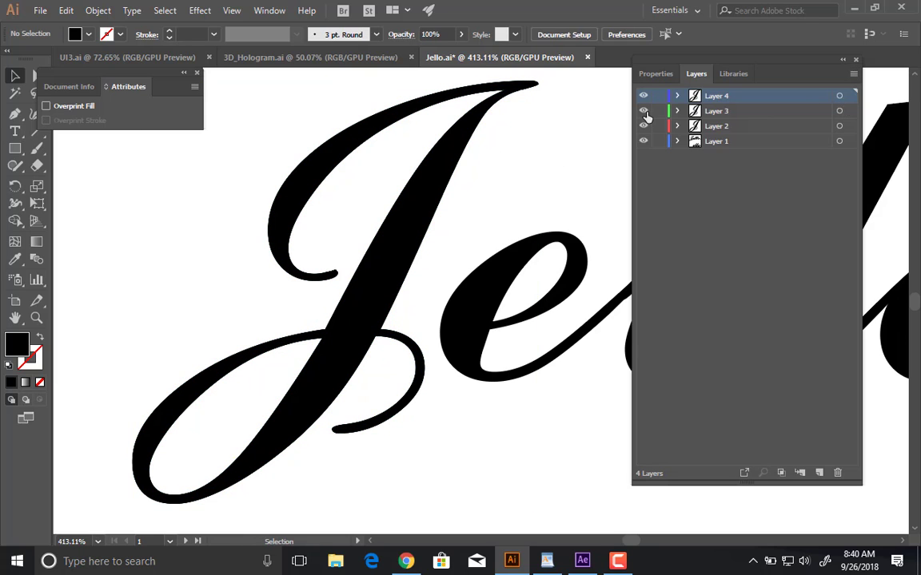
left_click(643, 110)
left_click(644, 125)
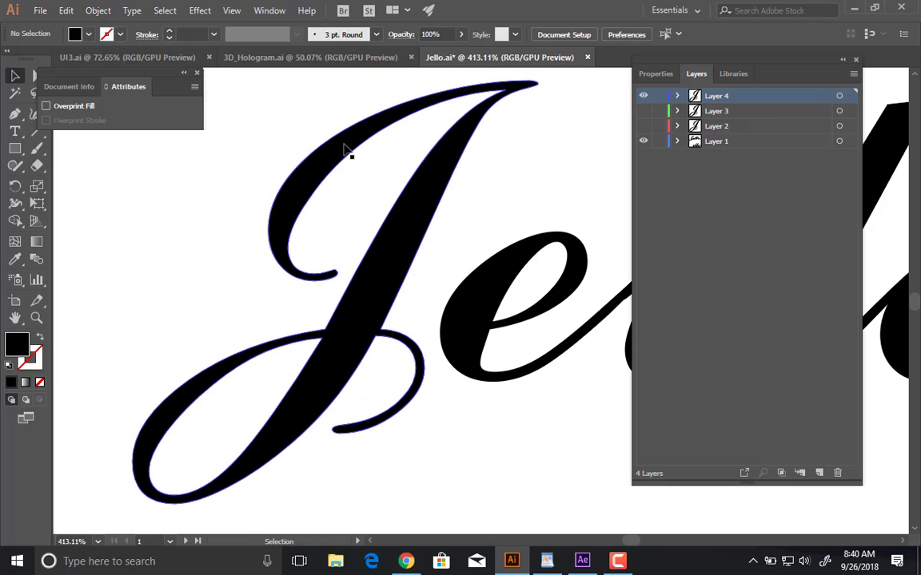
Draw a two-point curved path with the Pen tool through the J's upper tip, where its strokes meet, and copy it to Layer 3.
left_click(493, 103)
left_click_drag(493, 102, 534, 190)
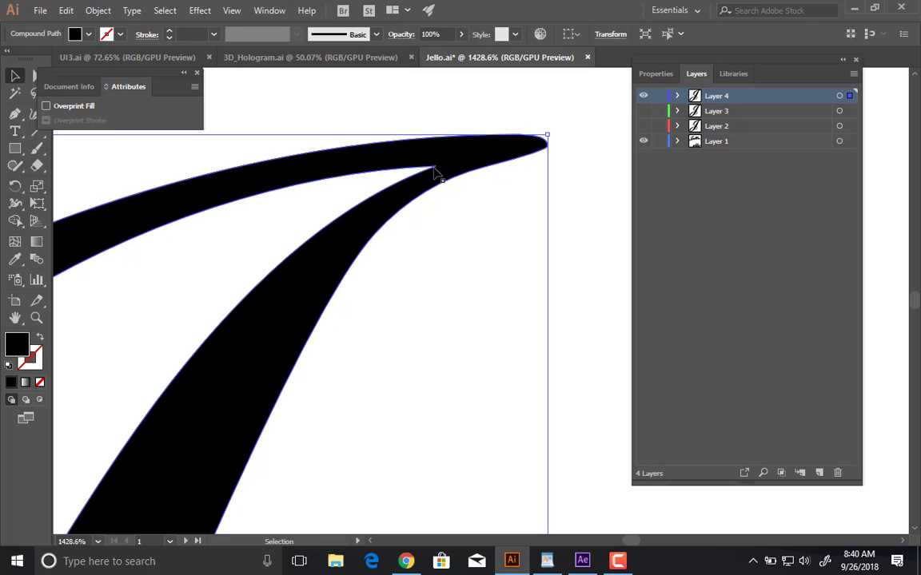
left_click_drag(15, 148, 12, 181)
key("p")
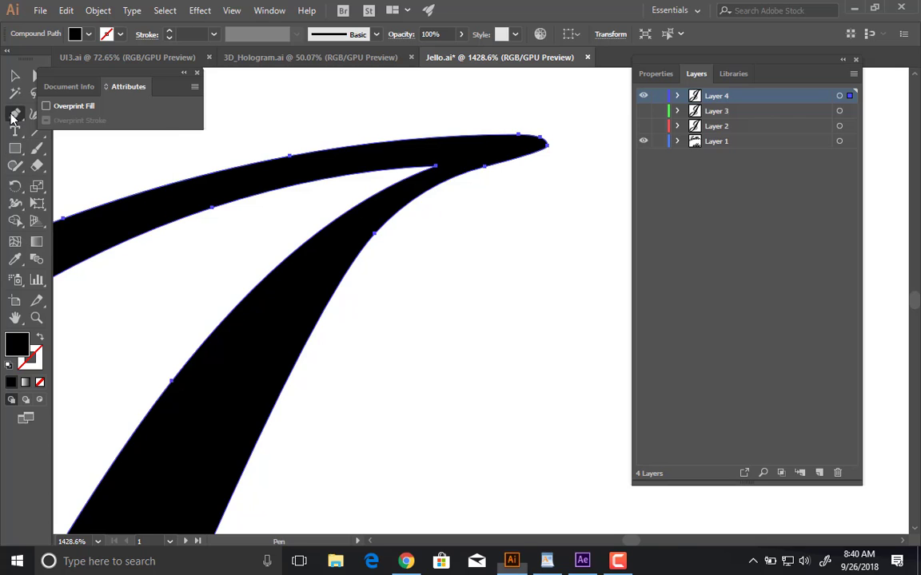
left_click_drag(333, 194, 590, 131)
key("ctrl+z")
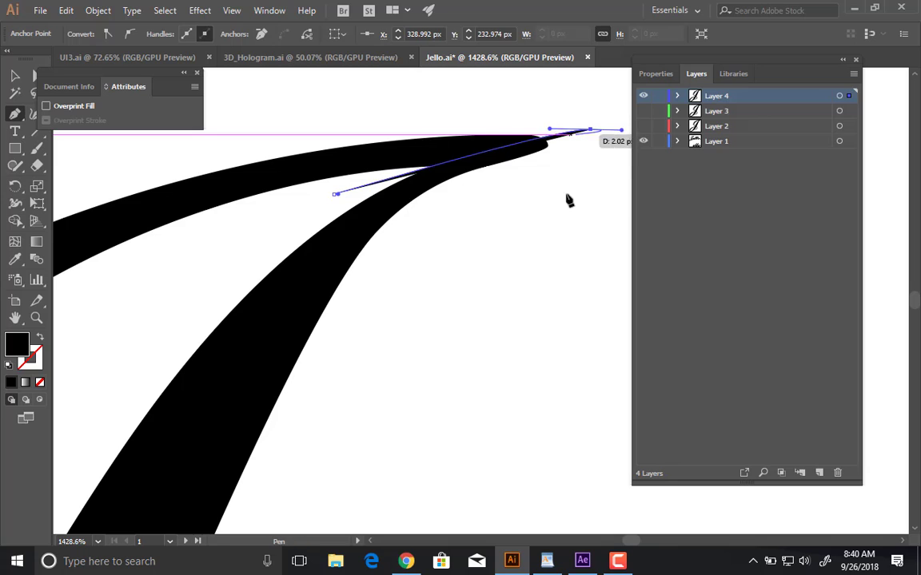
left_click_drag(562, 219, 546, 223)
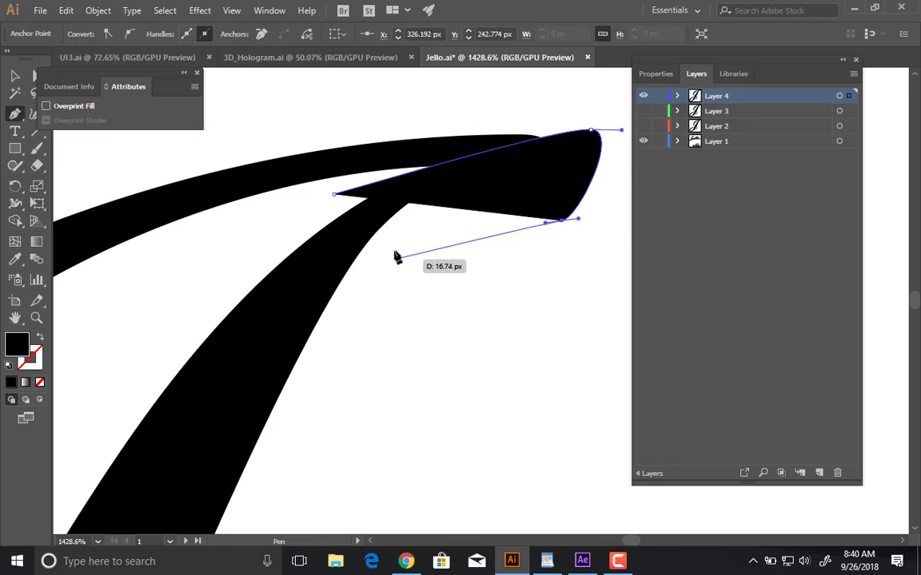
key("ctrl+z")
key("v")
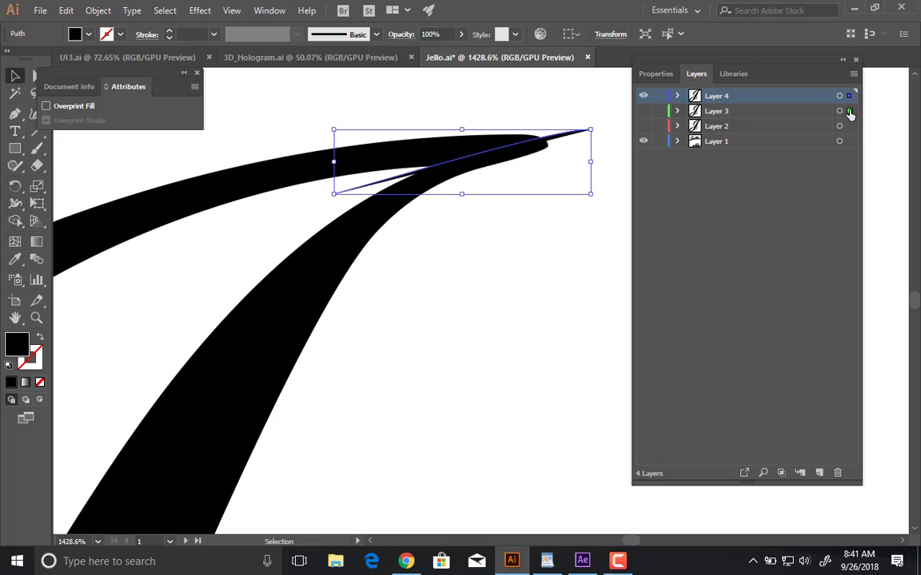
left_click(573, 169)
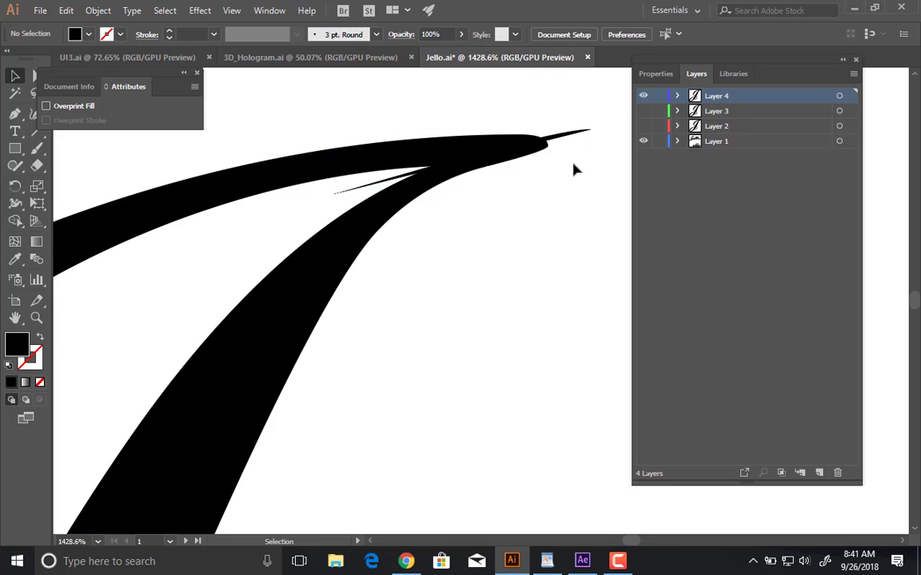
Split the J on Layer 4 along the curved path with Shape Builder, separating the top stroke from the stem.
left_click(417, 151)
left_click_drag(433, 152, 569, 180)
left_click_drag(475, 184, 446, 202)
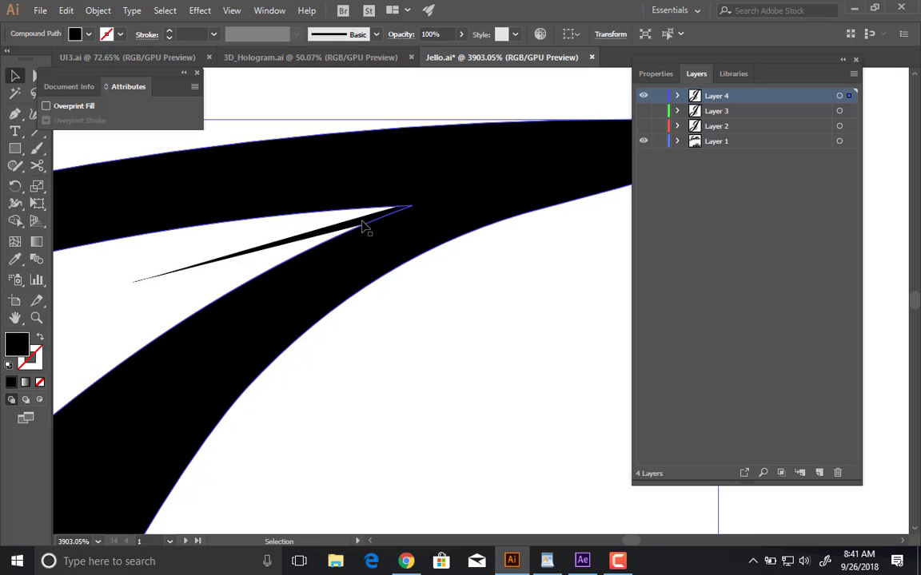
left_click(361, 182, "shift")
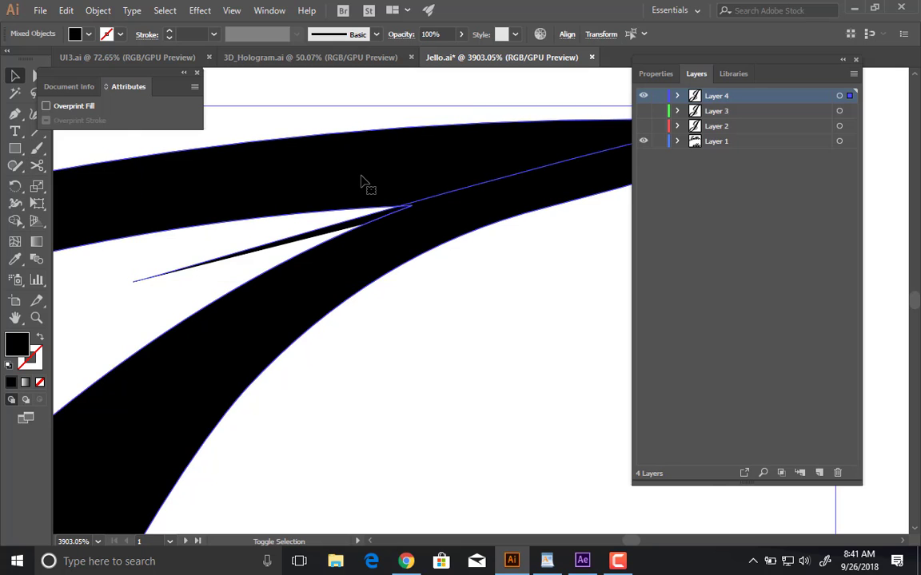
key("shift+m")
left_click_drag(493, 251, 220, 236)
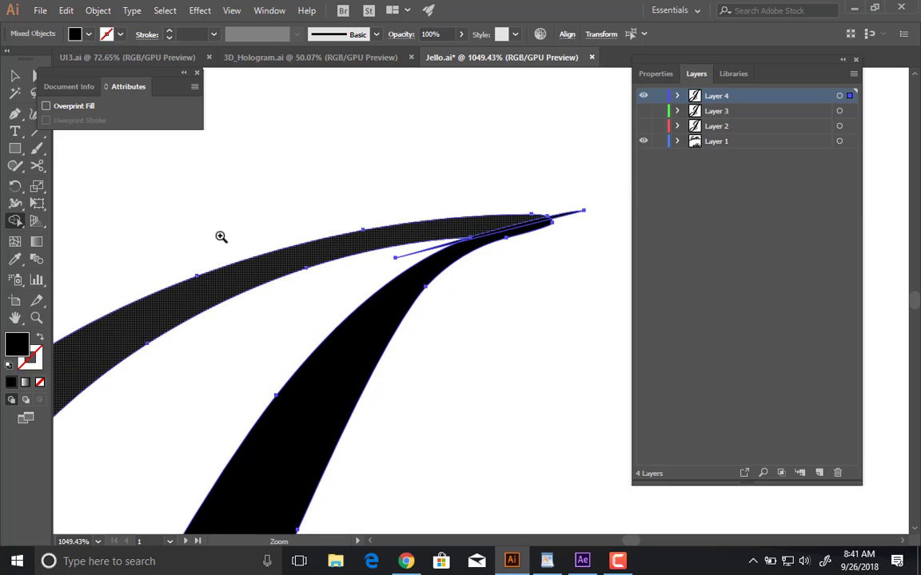
left_click(267, 266)
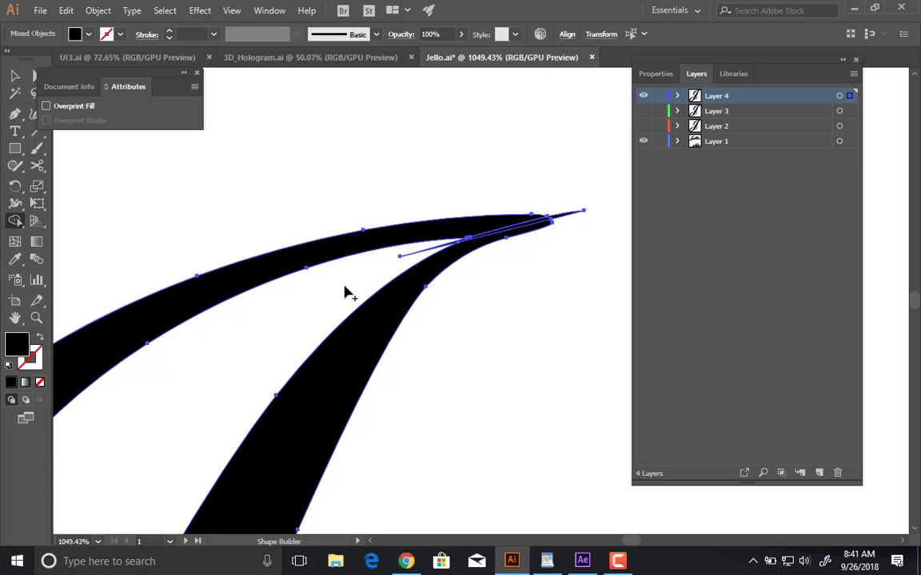
left_click_drag(490, 345, 421, 276)
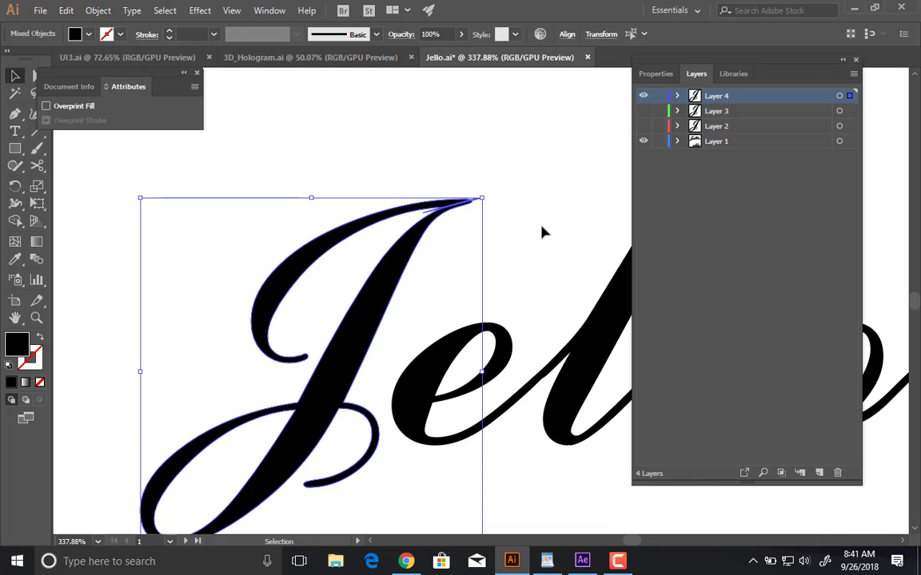
Delete the J's stem and the leftover cutting path from Layer 4, keeping only the top stroke.
key("a")
left_click(562, 219)
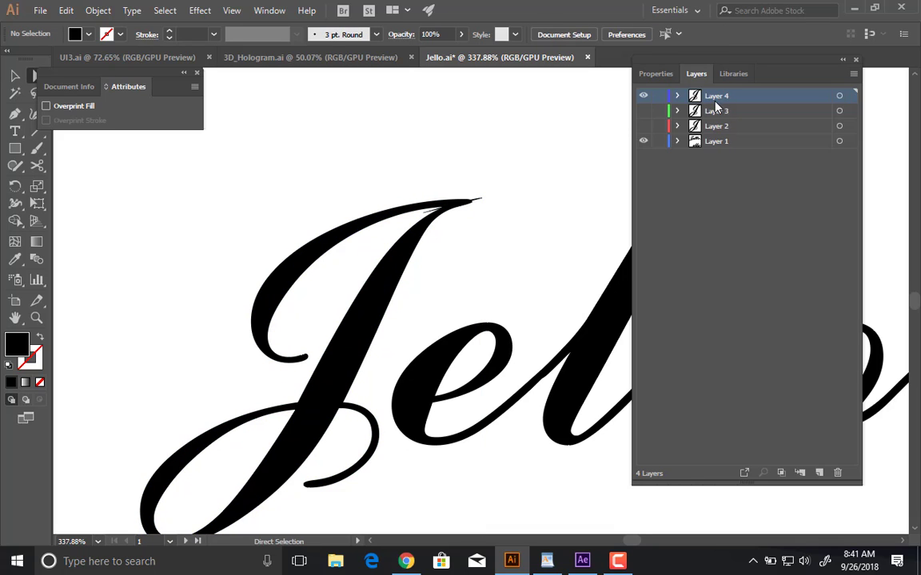
left_click(407, 264)
key("Delete")
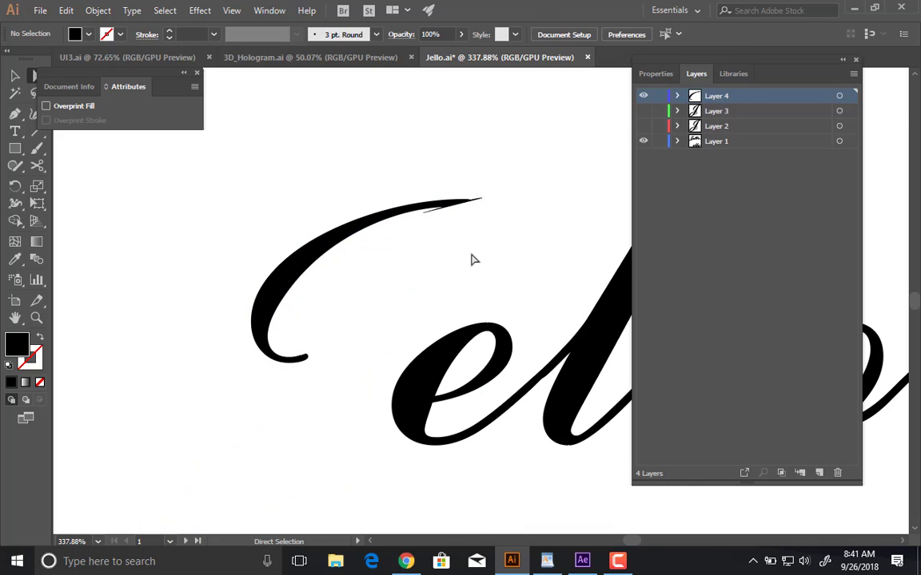
left_click(475, 201)
key("Delete")
key("Delete")
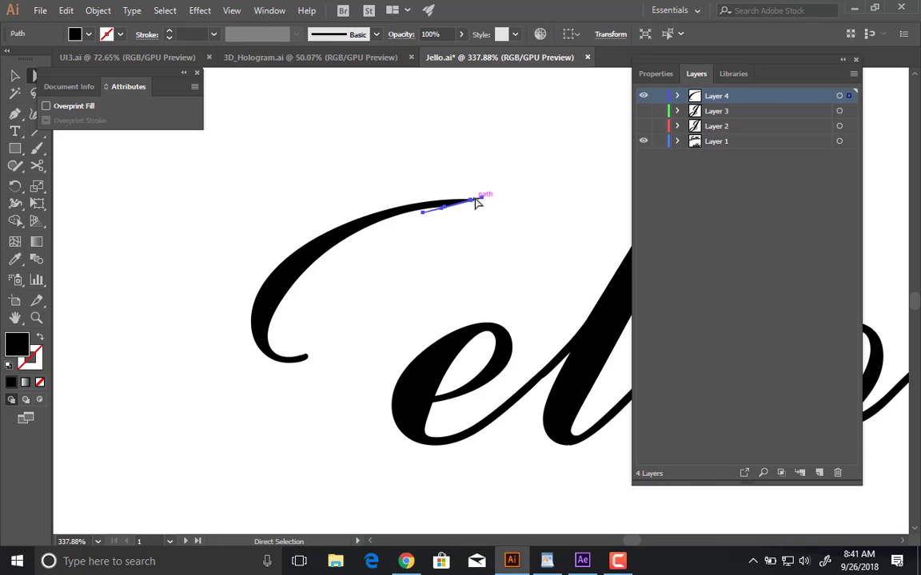
Show Layer 3 instead of Layer 4 and give its curved cutting path no fill and a 0.25 pt black stroke.
left_click(643, 96)
left_click(644, 111)
key("z")
mouse_move(489, 195)
left_mouse_down()
mouse_move(566, 236)
mouse_move(482, 189)
left_mouse_up()
key("a")
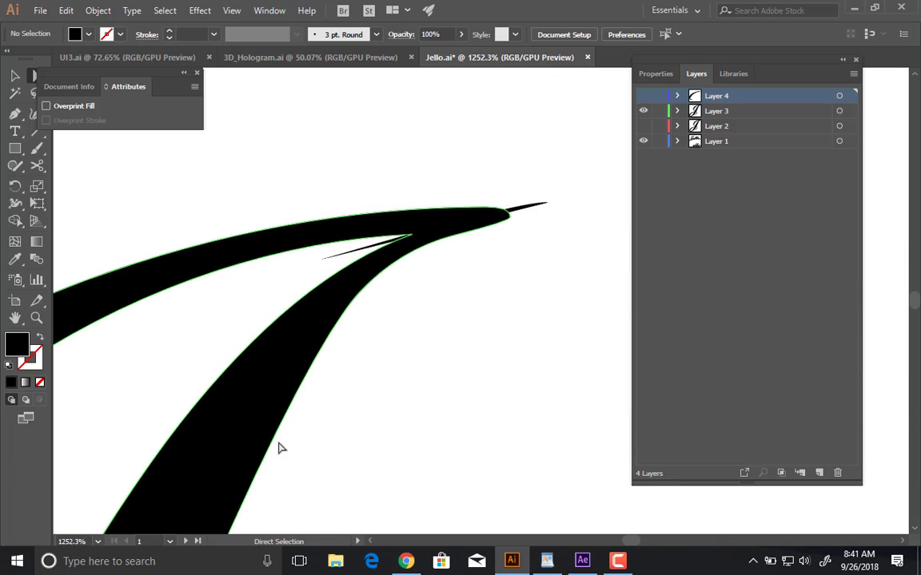
left_click_drag(280, 448, 375, 221)
left_click_drag(195, 391, 123, 524)
left_click_drag(477, 215, 373, 329)
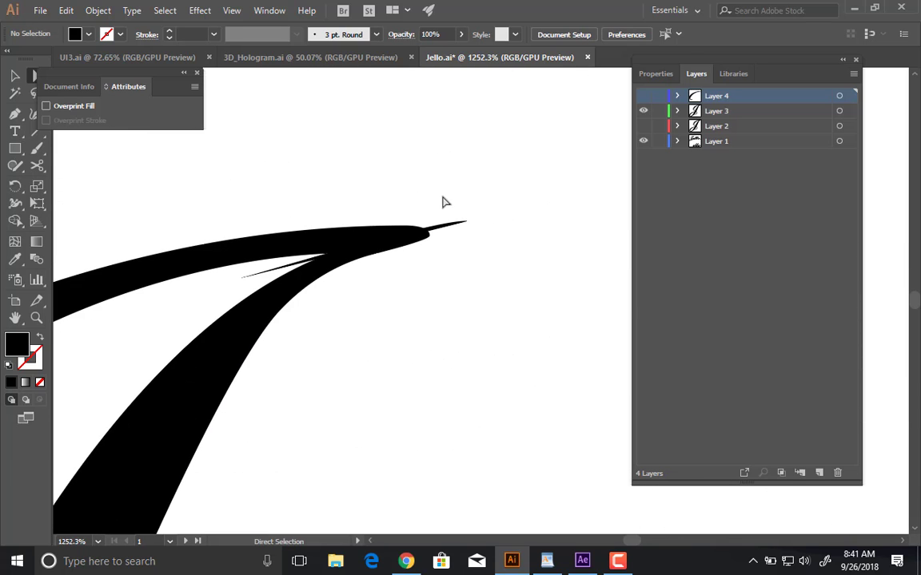
left_click_drag(444, 198, 461, 238)
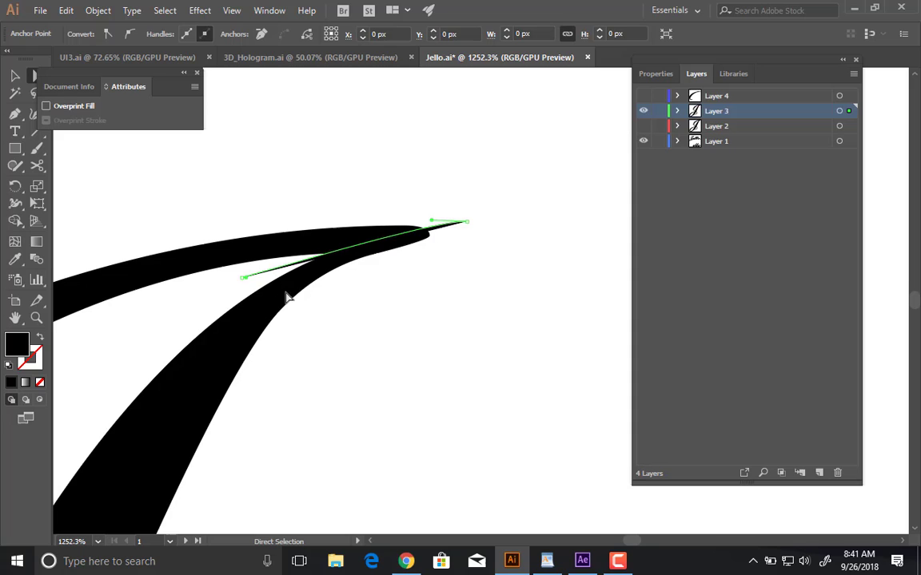
left_click(42, 341)
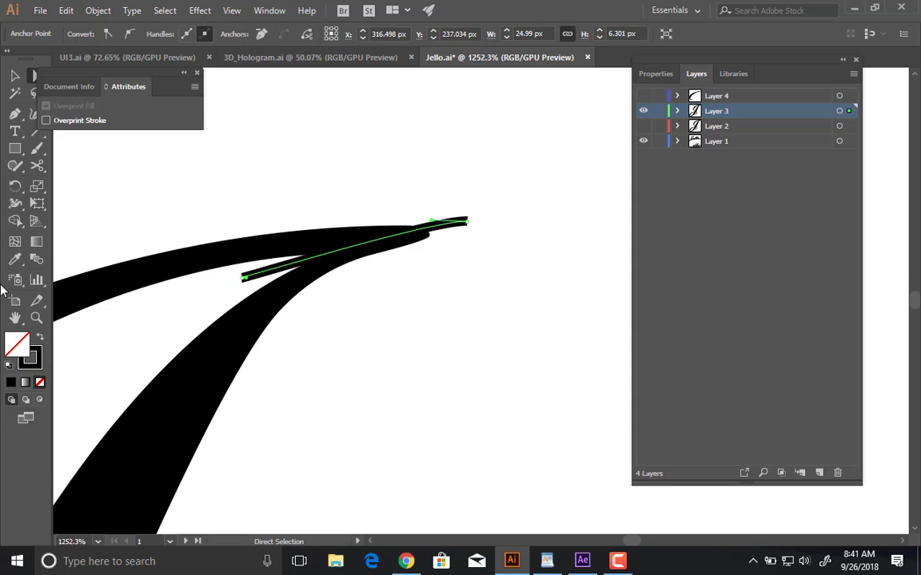
key("v")
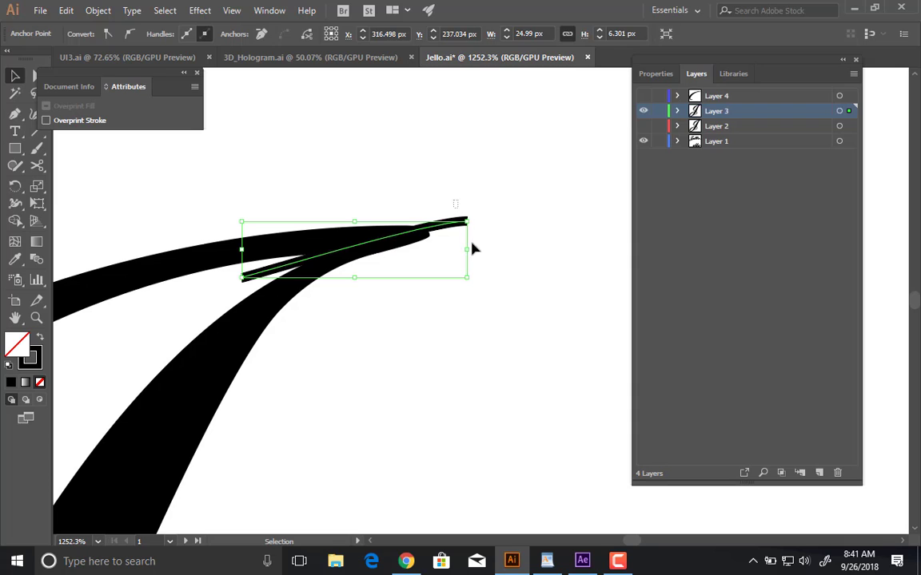
left_click(170, 39)
left_click(169, 38)
left_click(170, 39)
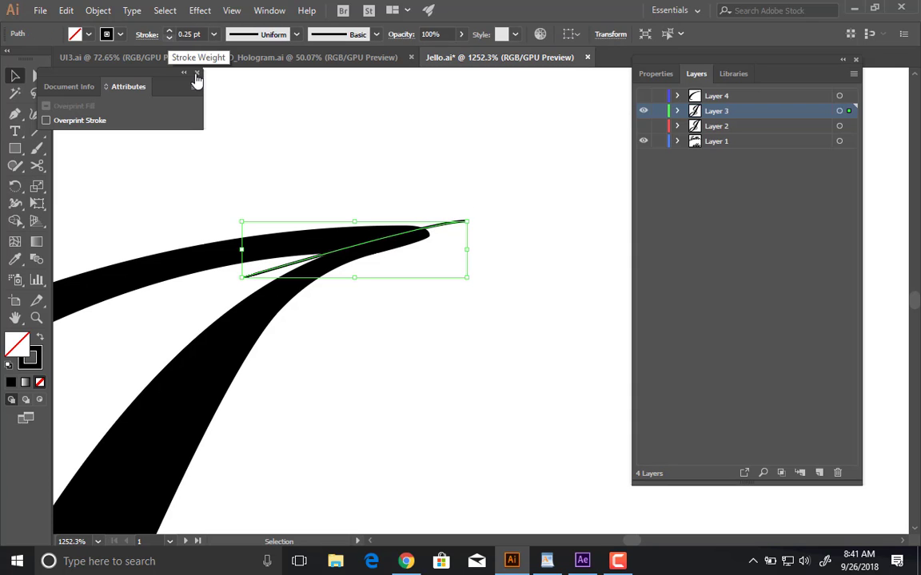
Draw a short straight line across the J's loop where it meets the left side of the stem.
left_click(232, 479)
mouse_move(222, 495)
left_mouse_down()
mouse_move(288, 341)
mouse_move(463, 161)
mouse_move(381, 210)
left_mouse_up()
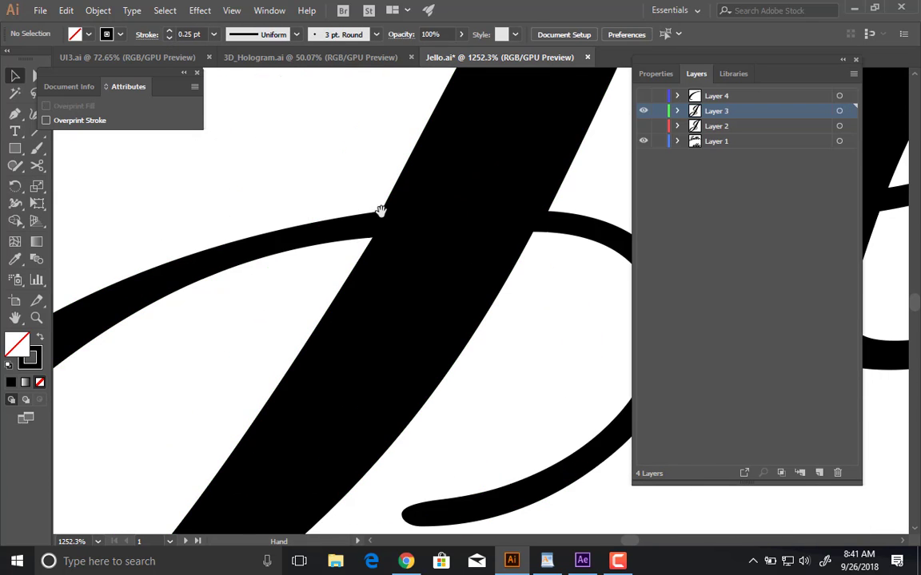
left_click_drag(506, 251, 403, 252)
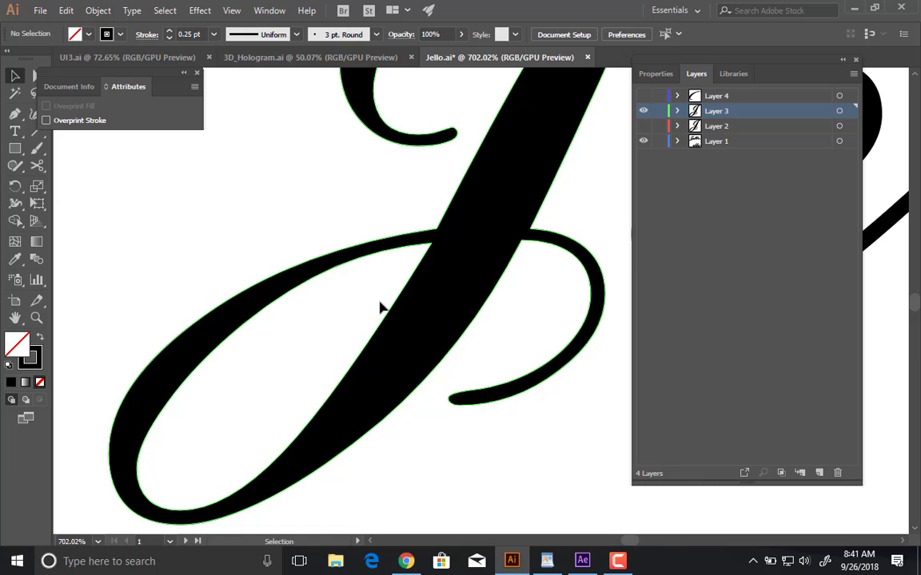
left_click_drag(394, 291, 553, 275)
left_click_drag(484, 284, 394, 339)
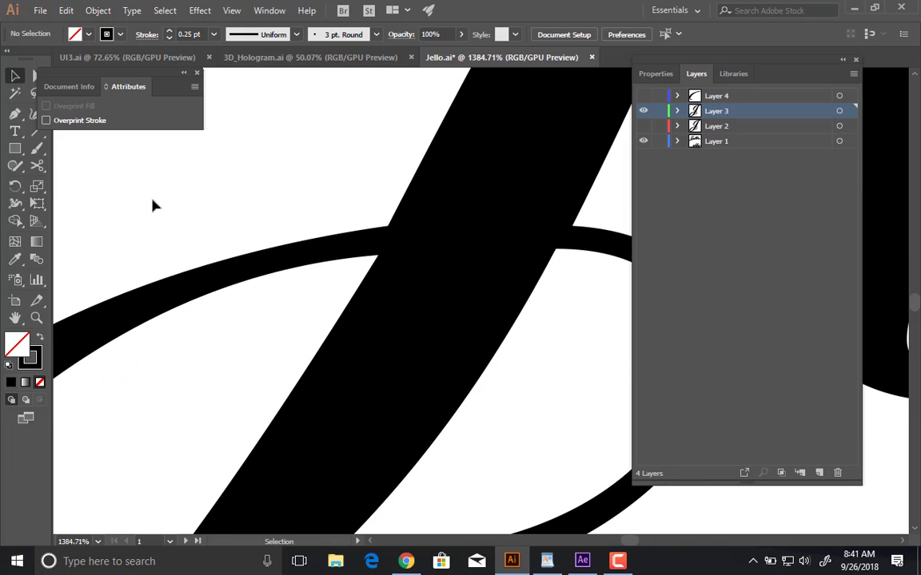
key("backslash")
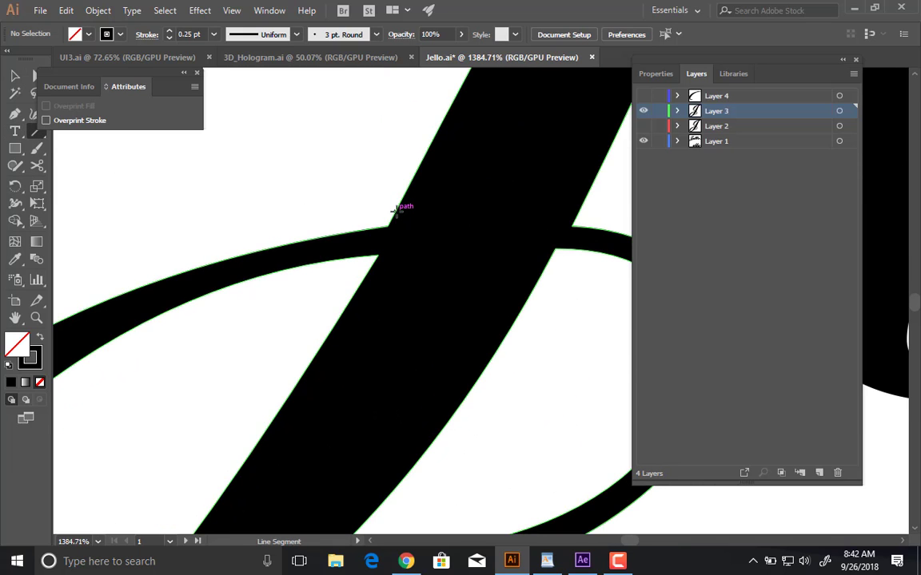
mouse_move(394, 209)
left_mouse_down()
mouse_move(351, 271)
mouse_move(355, 288)
mouse_move(376, 259)
left_mouse_up()
key("ctrl+z")
key("v")
key("space")
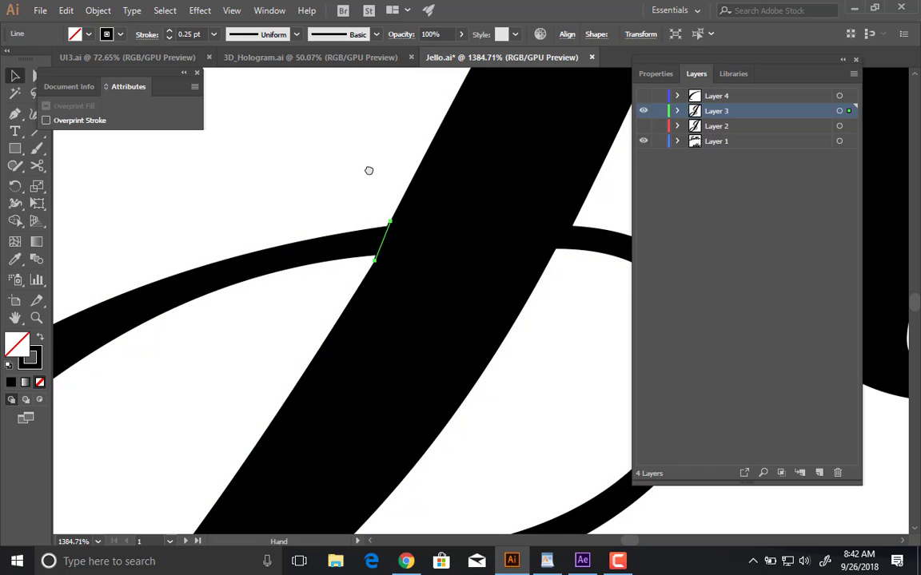
left_click(407, 182)
Draw a second short line across the curl where it leaves the right side of the J's stem.
key("space")
left_click_drag(509, 193, 330, 205)
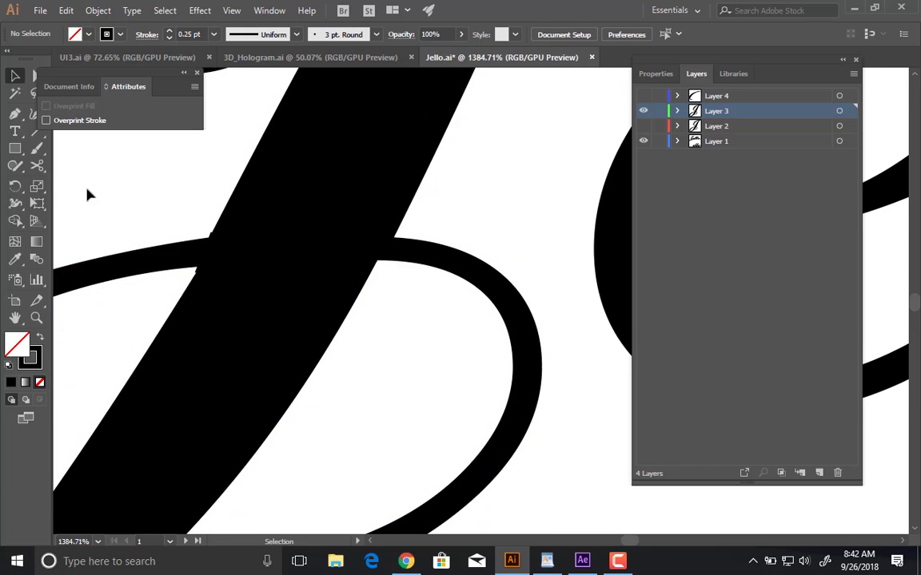
left_click(36, 131)
left_click_drag(391, 238, 374, 265)
key("v")
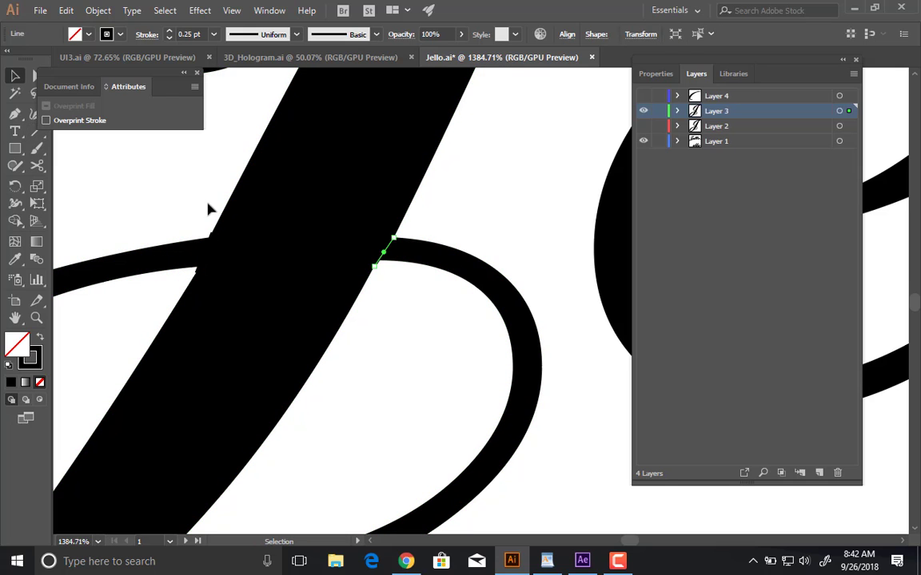
Select the two short lines beside the J's stem and place them on Layer 2.
left_click_drag(174, 191, 518, 328)
left_click(443, 212)
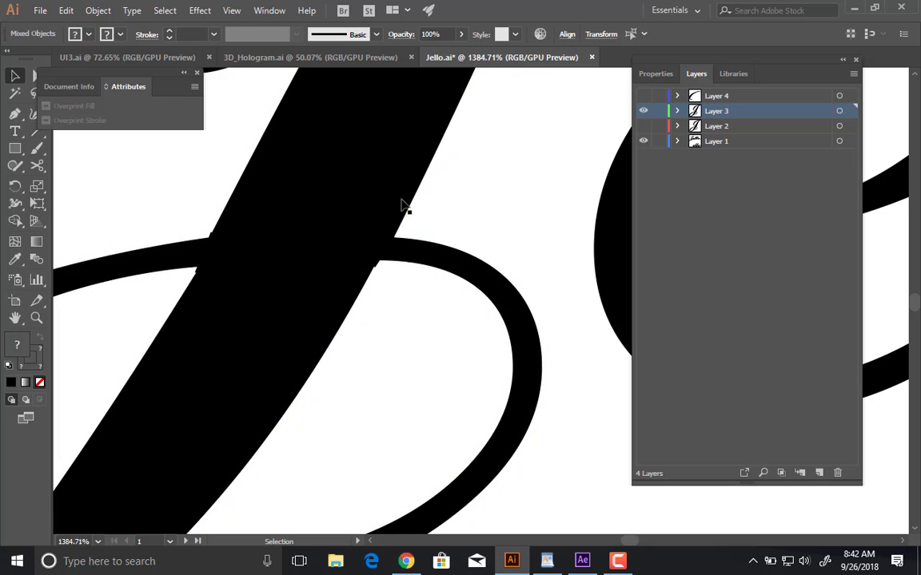
left_click(380, 261)
left_click(211, 238, "shift")
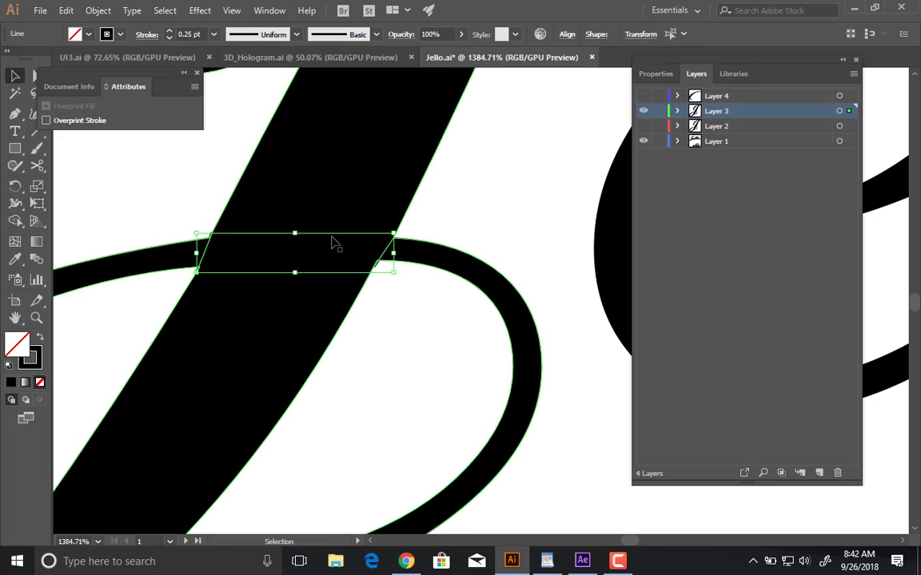
key("ctrl")
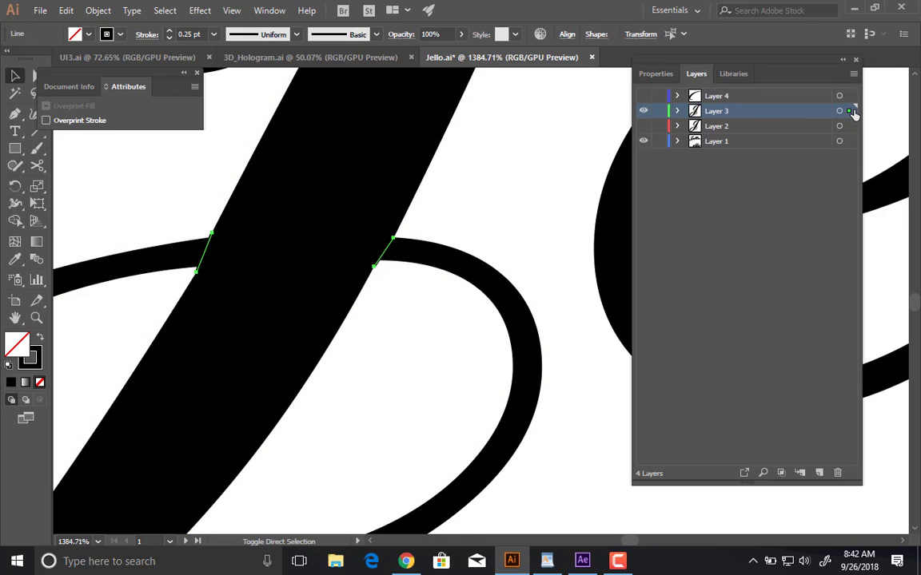
left_click_drag(849, 111, 850, 127)
key("ctrl+space")
left_click_drag(514, 199, 315, 195)
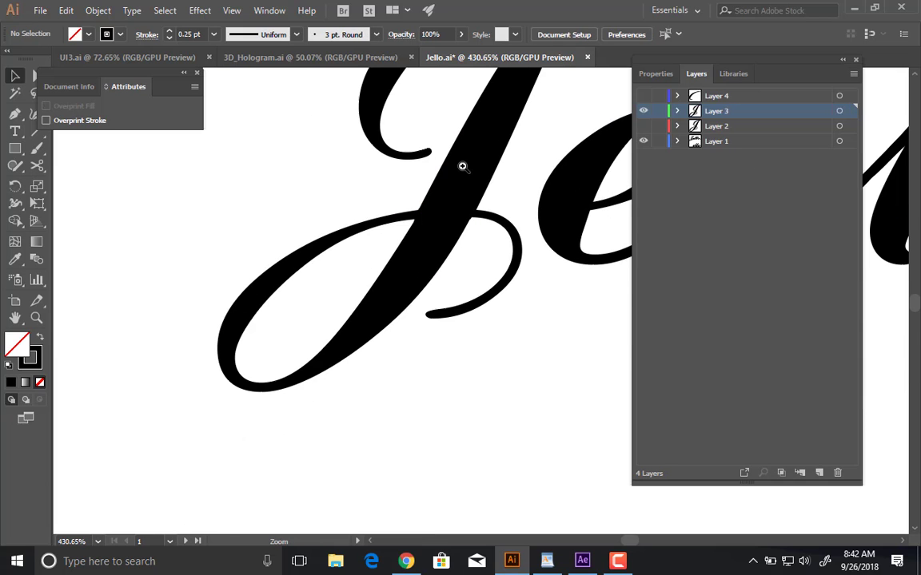
key("space")
left_click_drag(470, 279, 430, 407)
left_click(468, 264)
key("shift+m")
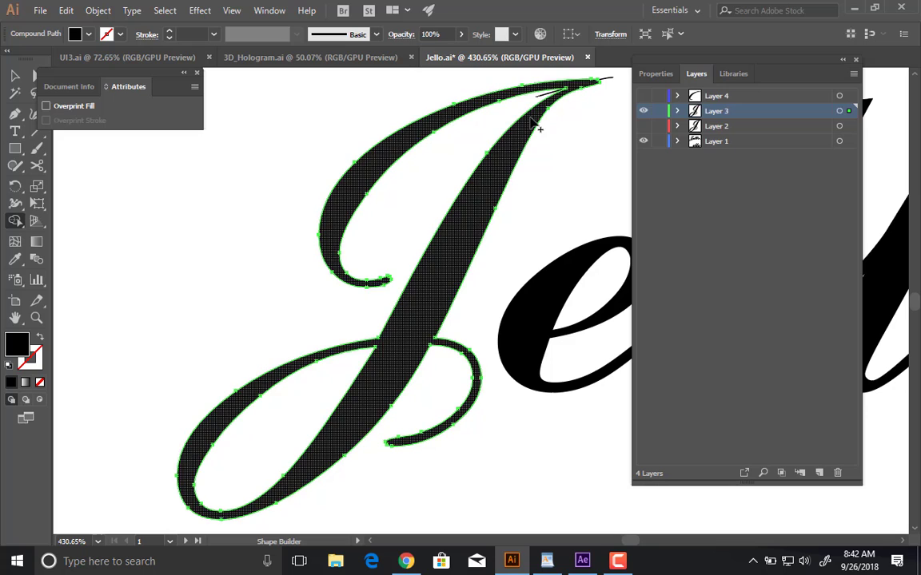
key("v")
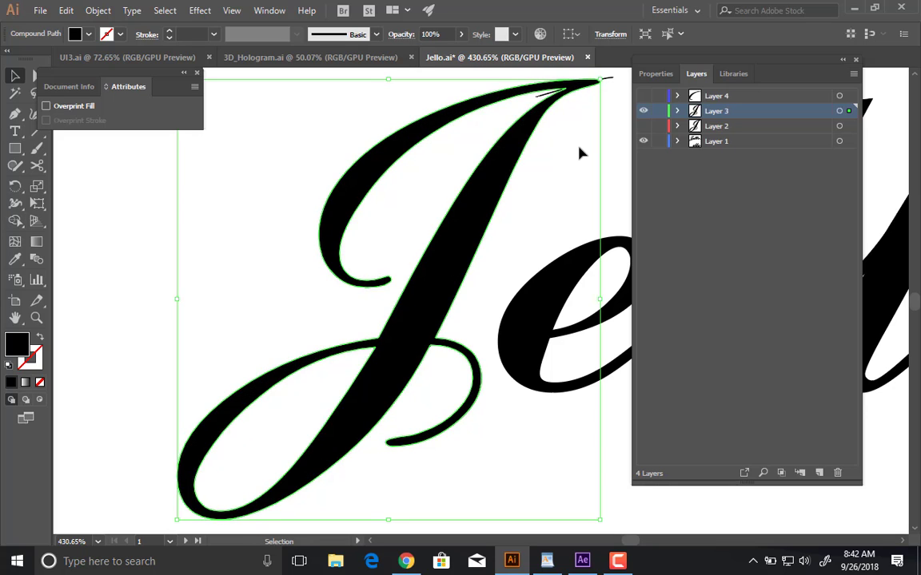
Swap fill and stroke on the curved cutting path and the two short lines, and select the J with them for Shape Builder.
left_click(615, 86)
left_click(462, 361, "shift")
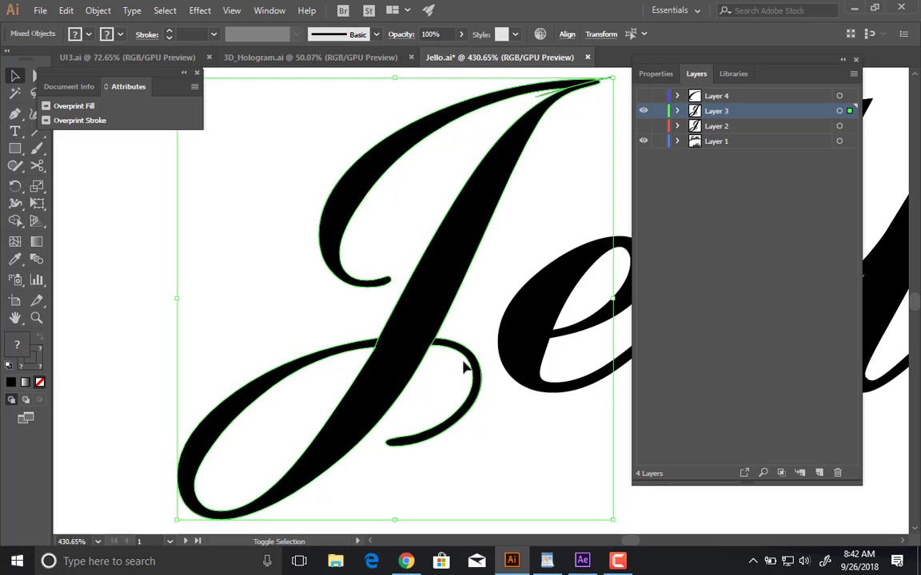
left_click(411, 335, "shift")
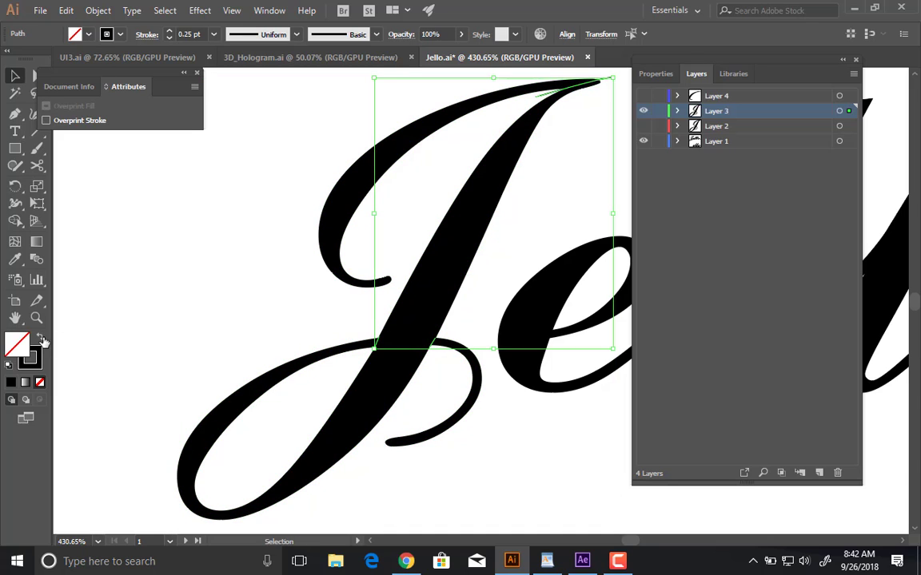
left_click(40, 339)
left_click_drag(245, 251, 459, 403)
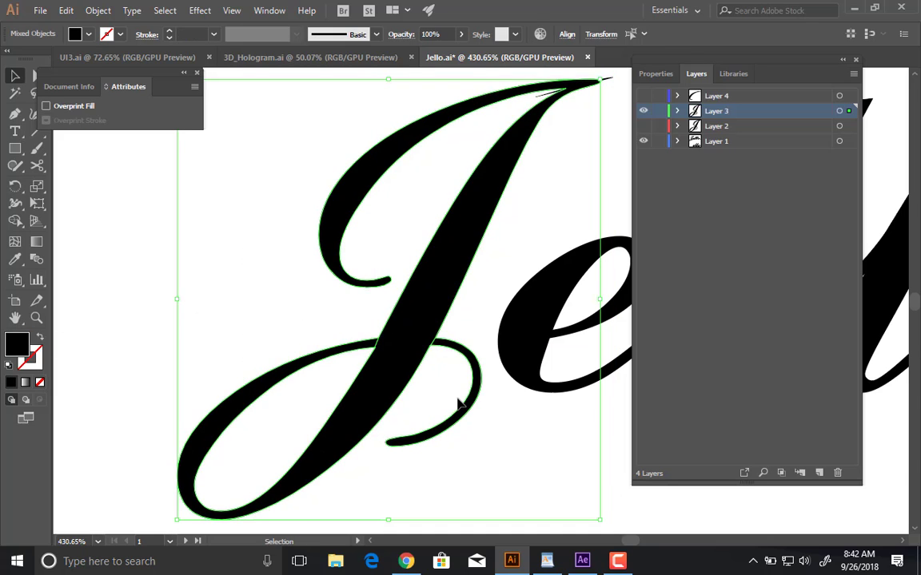
key("shift+m")
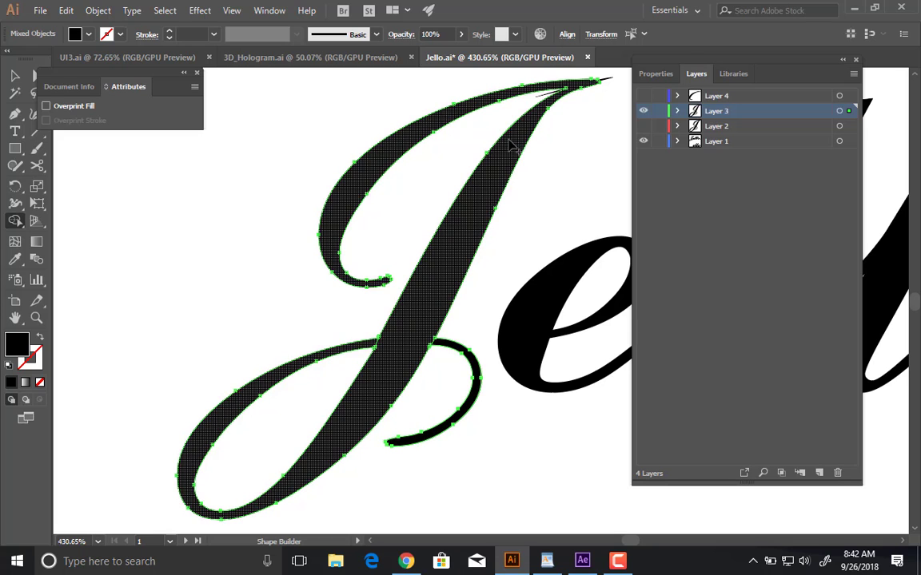
Give the curved cutting path across the J's top tip a green fill so it stands out from the letter.
left_click_drag(553, 98, 743, 256)
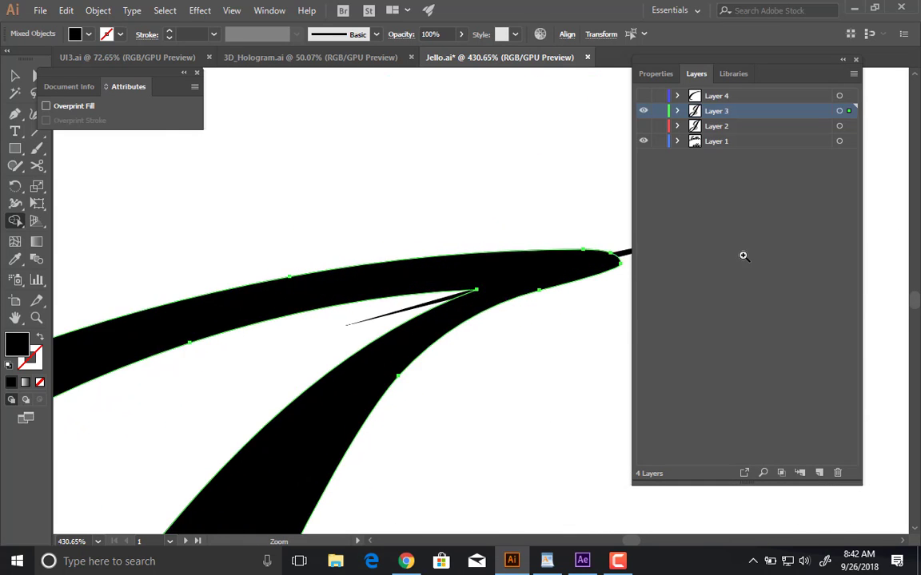
left_click_drag(534, 288, 355, 310)
key("v")
left_click(488, 270)
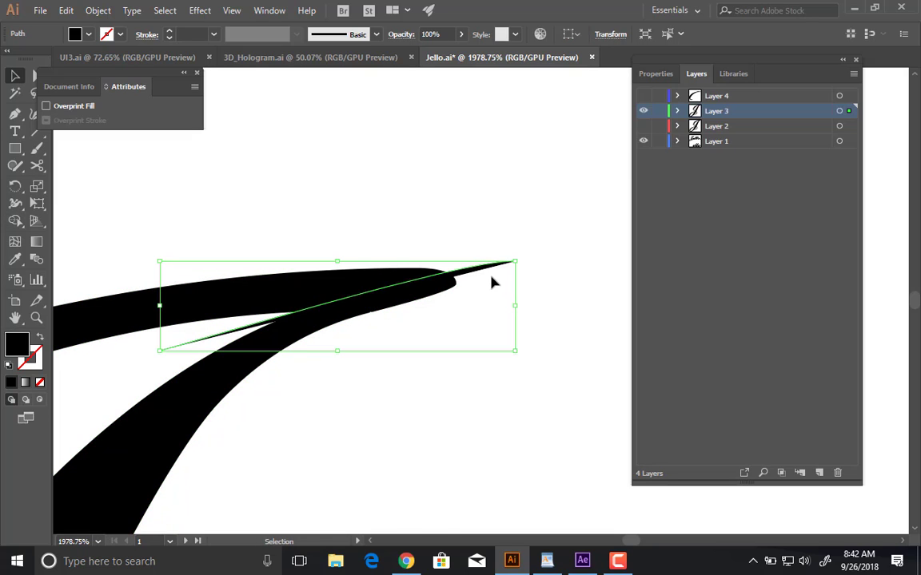
key("ctrl+c")
left_click(76, 34)
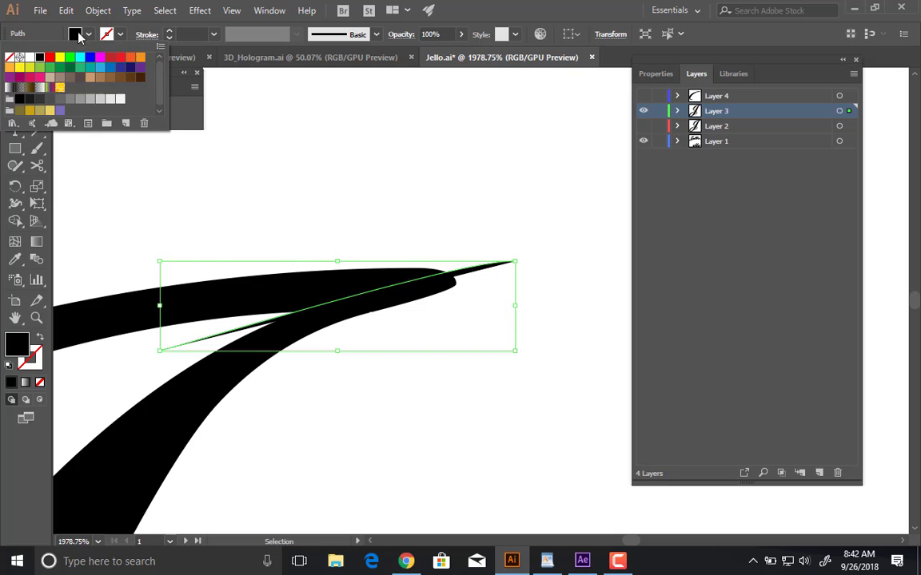
left_click(80, 68)
left_click(370, 144)
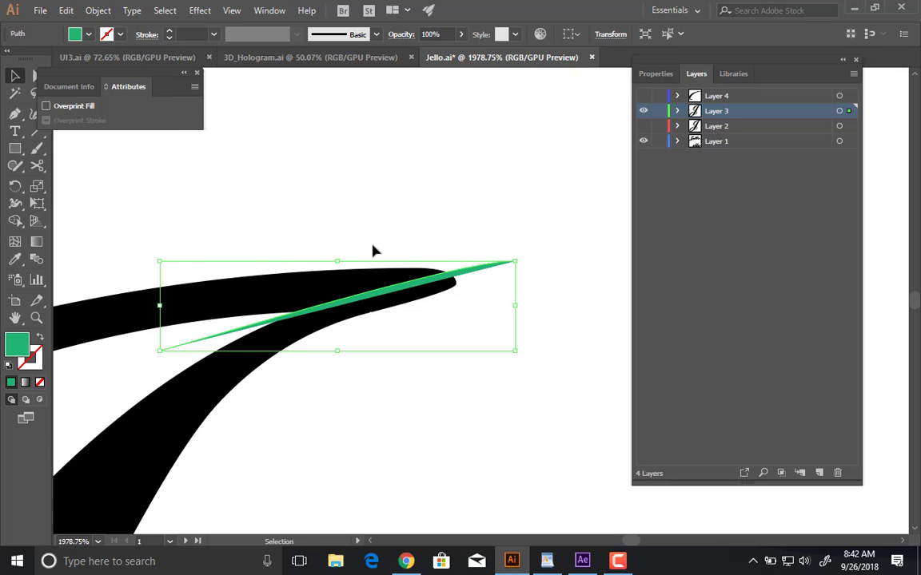
Reset the two short lines beside the J's stem to the default white fill and 1 pt black stroke.
left_click_drag(378, 397, 540, 141)
left_click_drag(408, 448, 607, 295)
left_click_drag(607, 296, 324, 379)
left_click_drag(332, 386, 373, 145)
left_click_drag(541, 292, 543, 295)
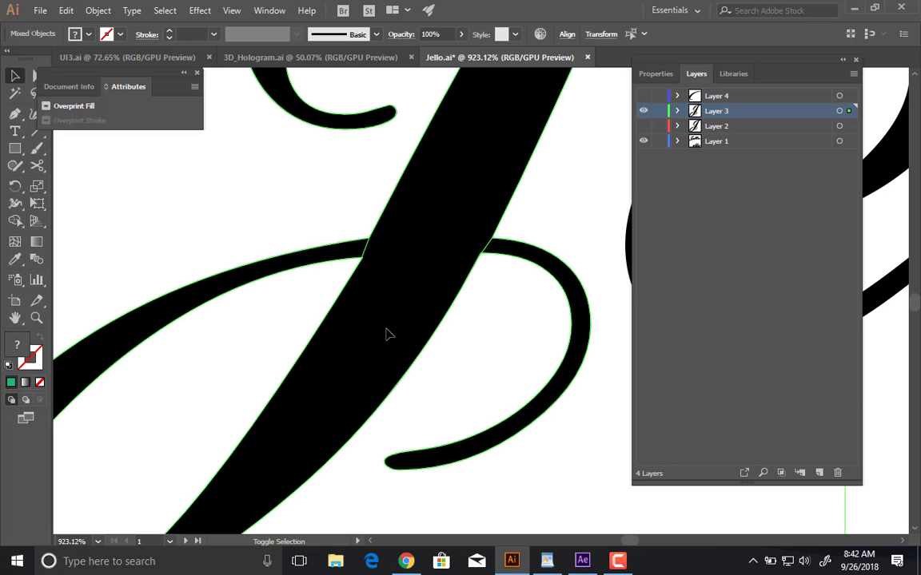
left_click(385, 329, "shift")
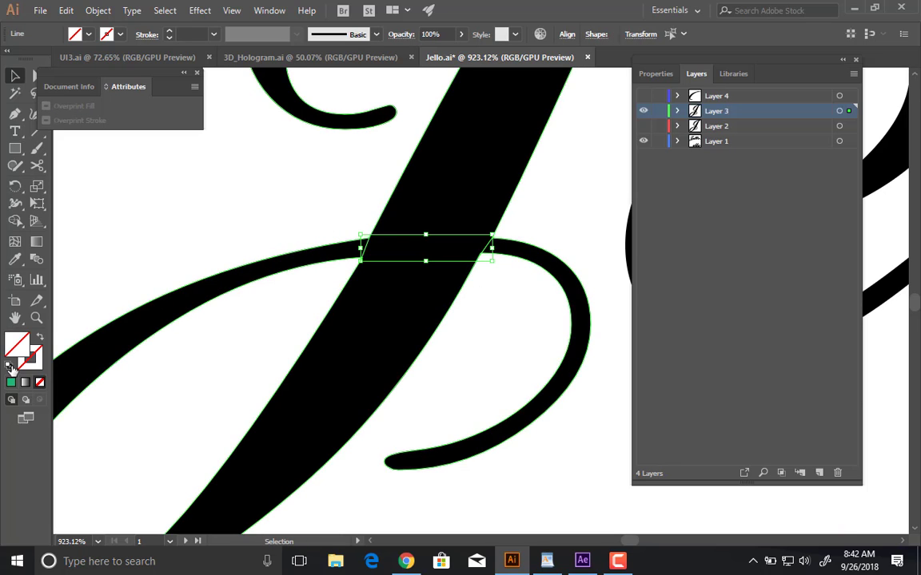
left_click(8, 365)
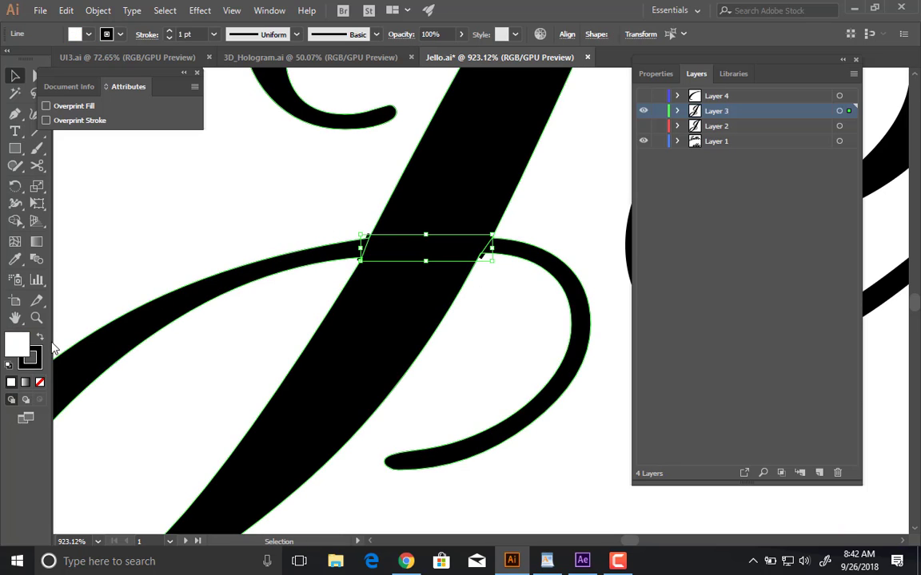
left_click(203, 232)
scroll(503, 179, "down", 4, "alt")
left_click(469, 195)
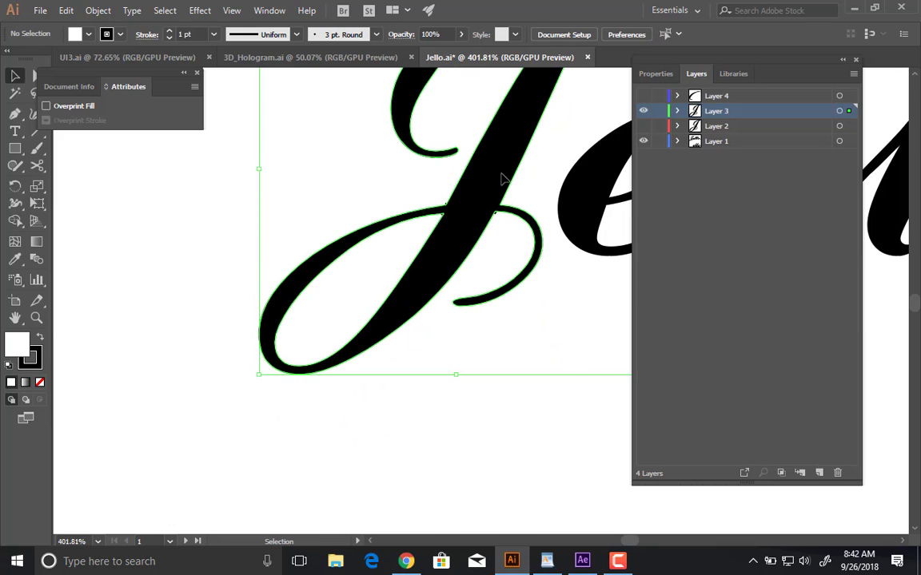
key("shift+m")
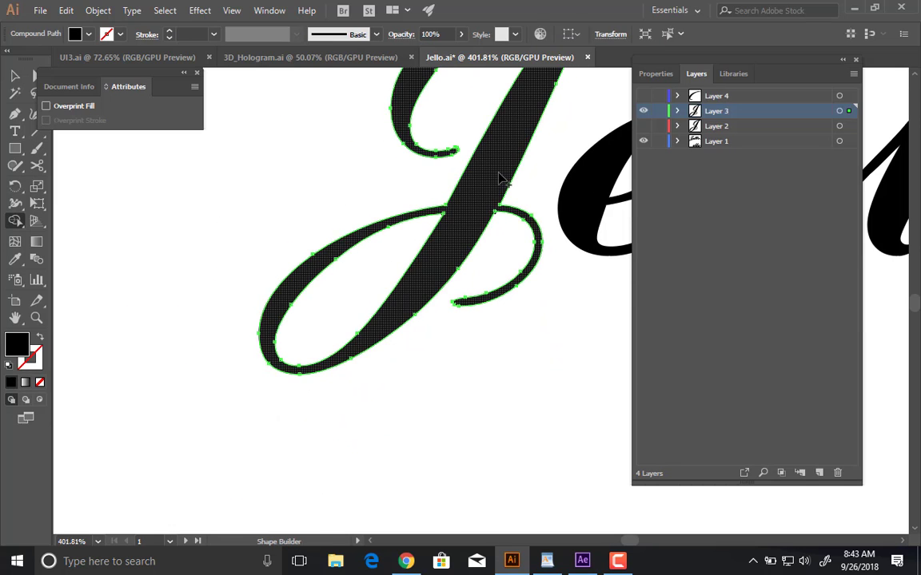
left_click(15, 76)
Delete the short line where the loop meets the left side of the J's stem.
left_click_drag(446, 219, 549, 247)
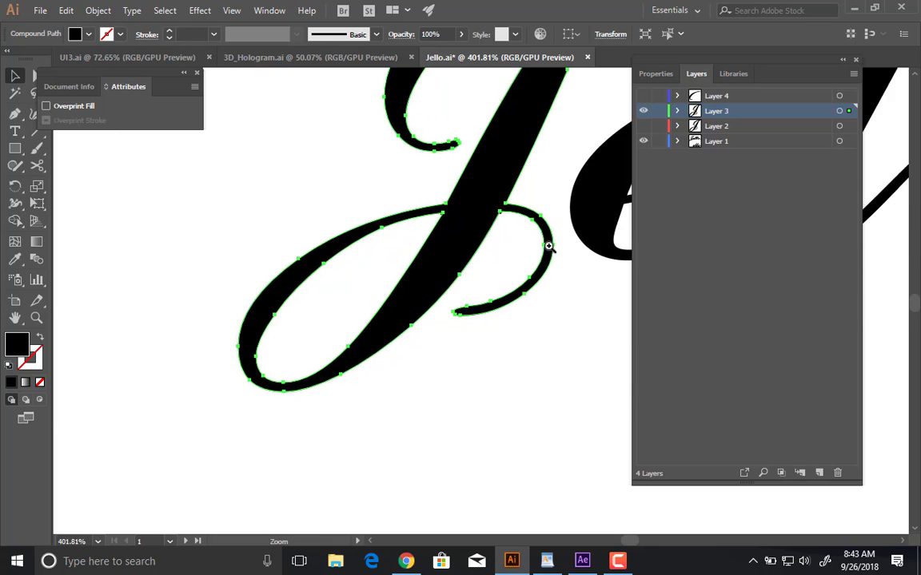
scroll(453, 199, "up", 8, "alt")
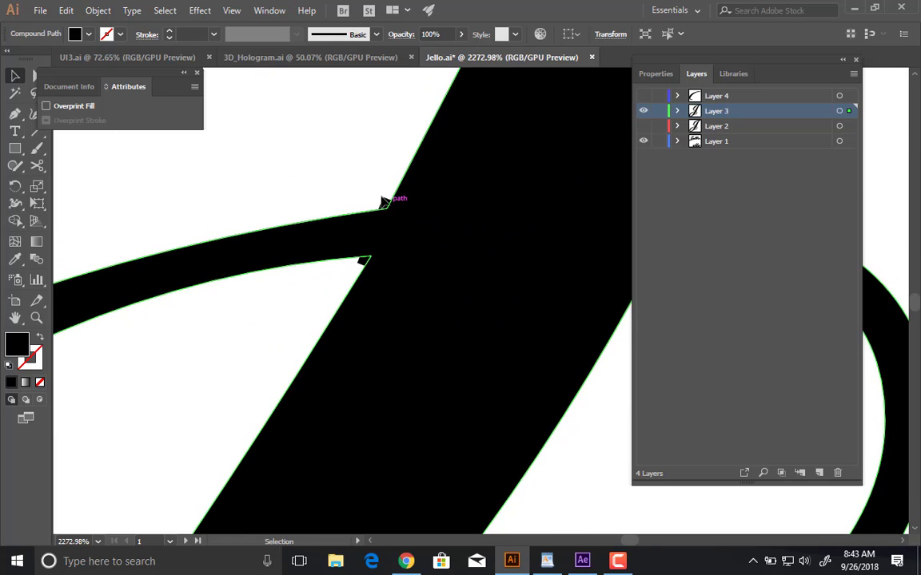
left_click(382, 200)
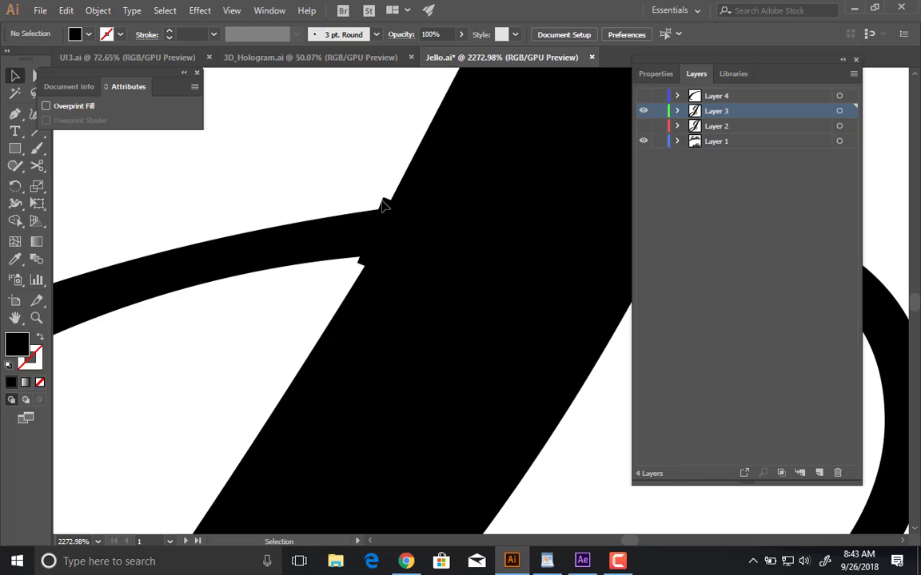
left_click(387, 208)
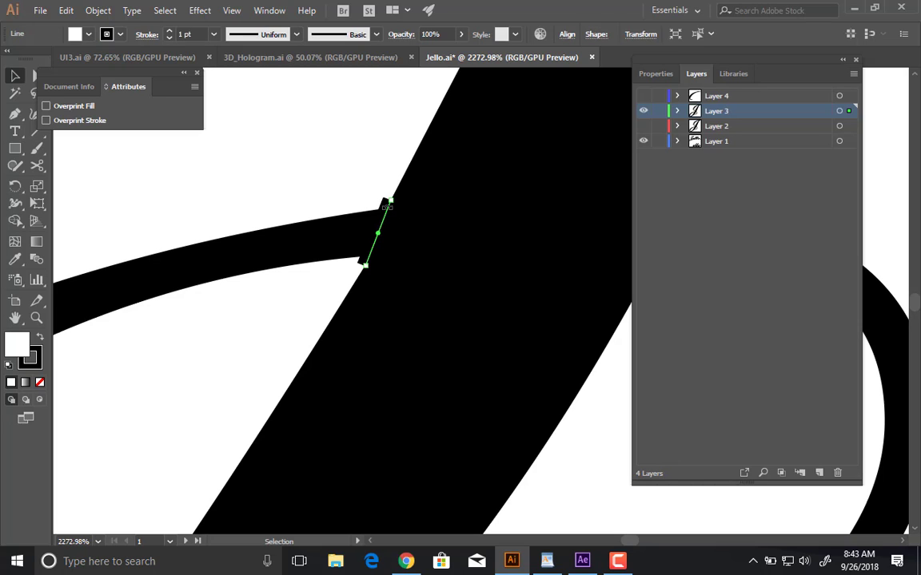
left_click_drag(377, 210, 364, 191)
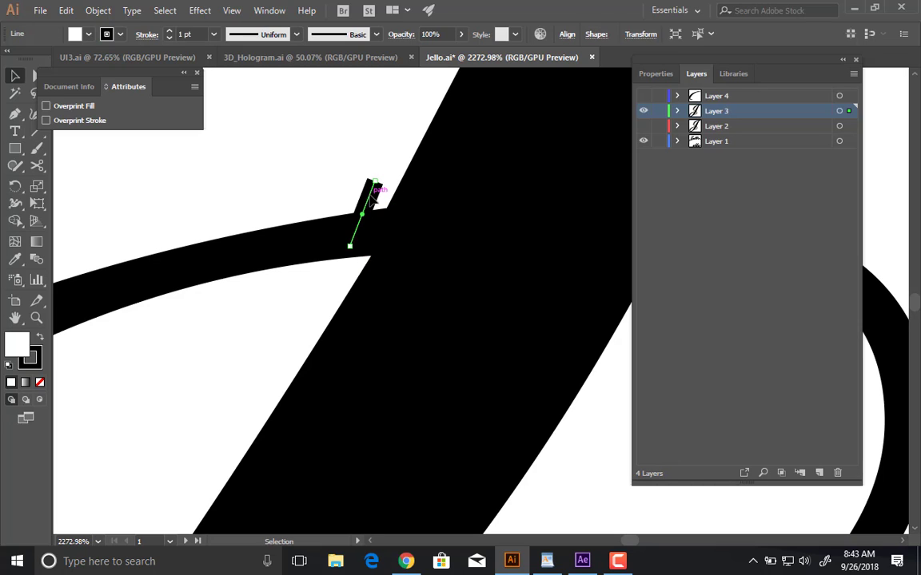
key("ctrl+z")
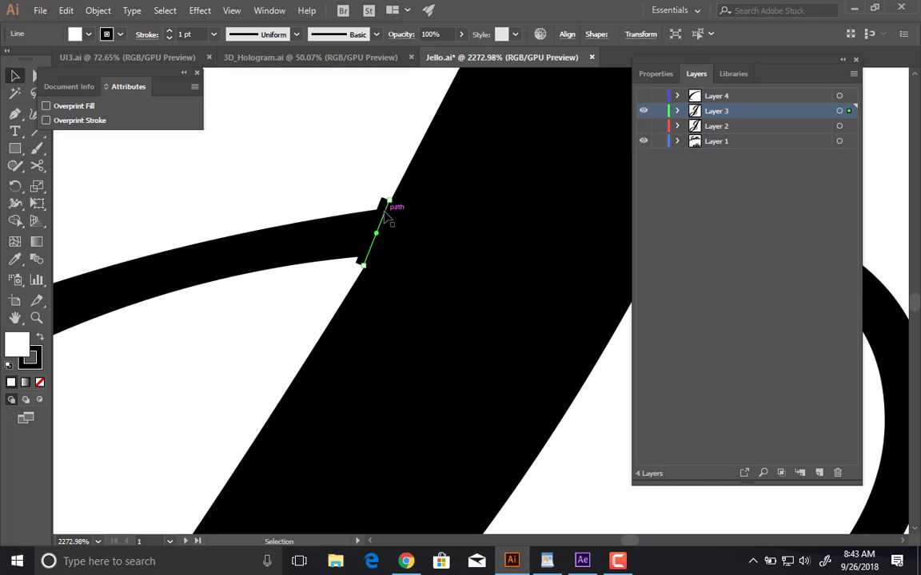
key("Delete")
Cut the J's outline with the Scissors tool at the two anchors where the loop joins the stem's left side.
left_click(391, 214)
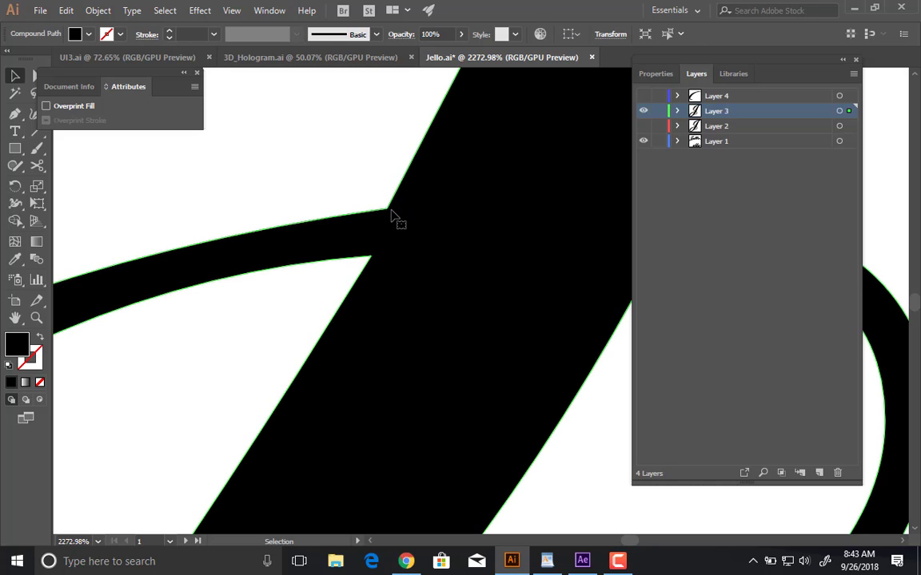
key("c")
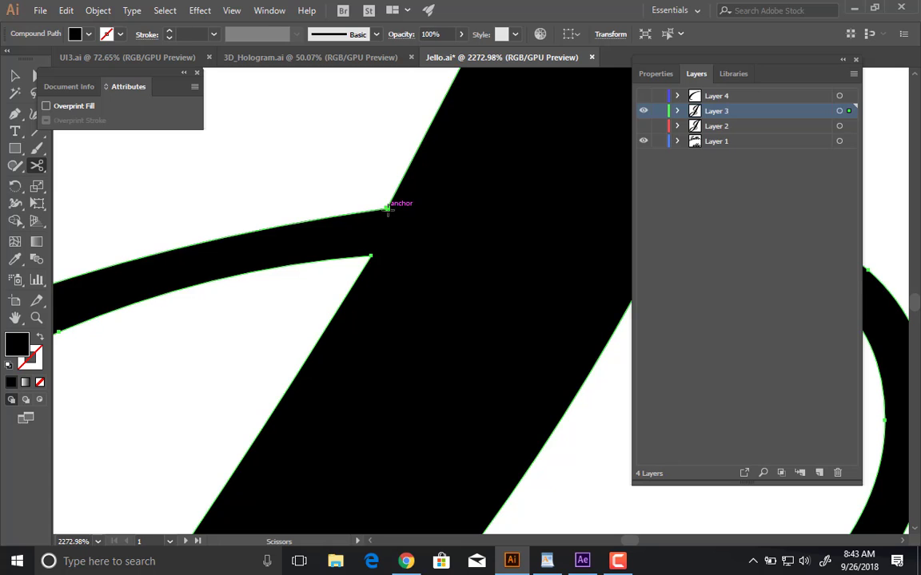
left_click(389, 208)
left_click(371, 255)
Delete the short line on the stem's right side and cut the outline with Scissors at the curl's two junction anchors.
left_click_drag(429, 258, 154, 271)
key("Delete")
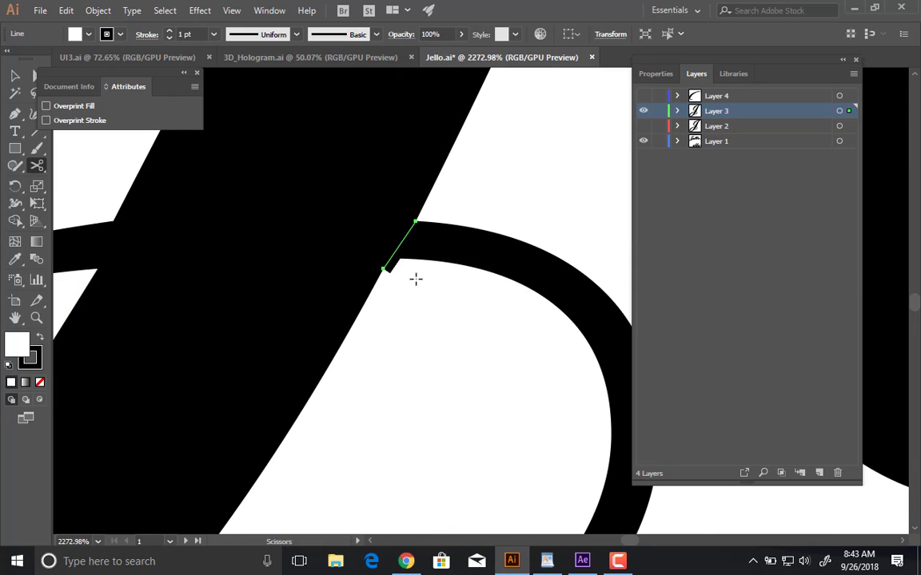
left_click(388, 259)
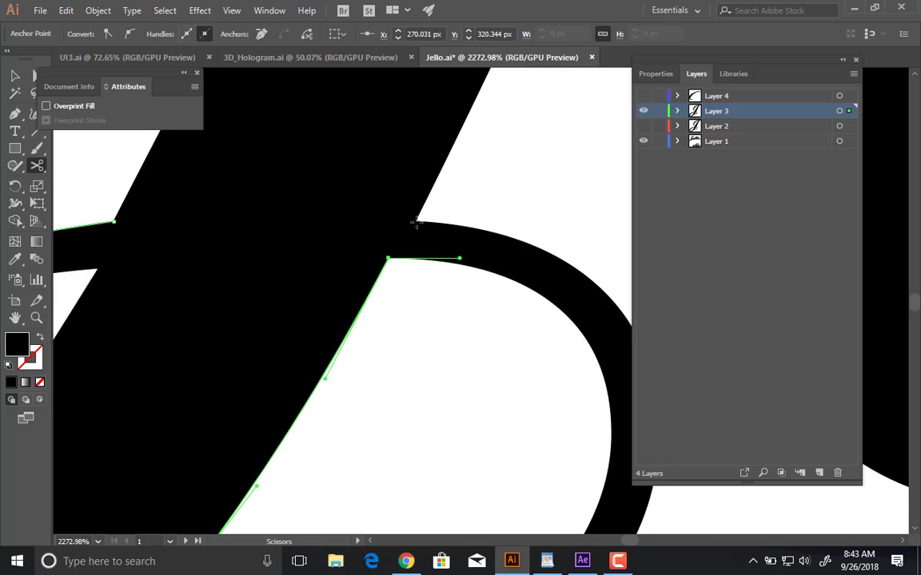
left_click(415, 221)
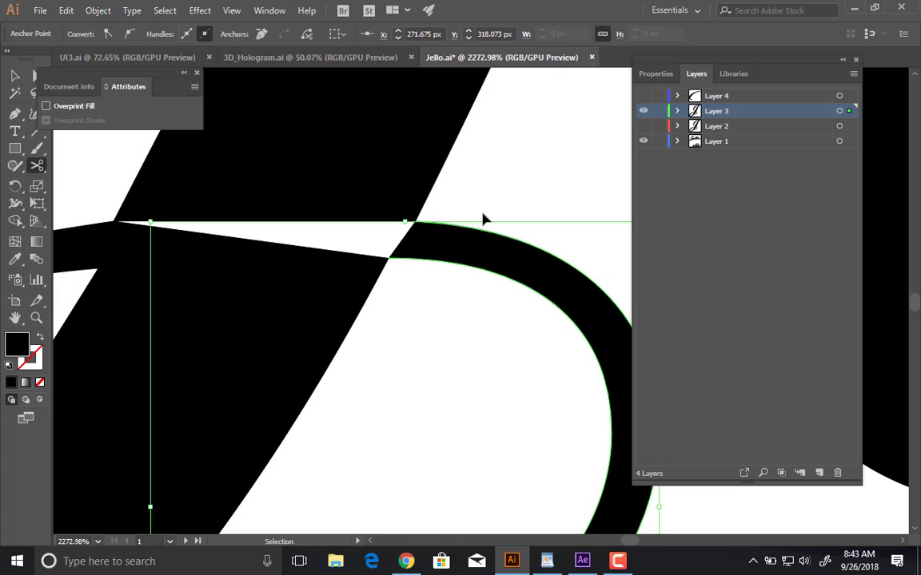
Select the J together with the green cutting path and separate the stem from the top stroke with Shape Builder.
left_click_drag(482, 216, 352, 235)
left_click_drag(410, 234, 361, 326)
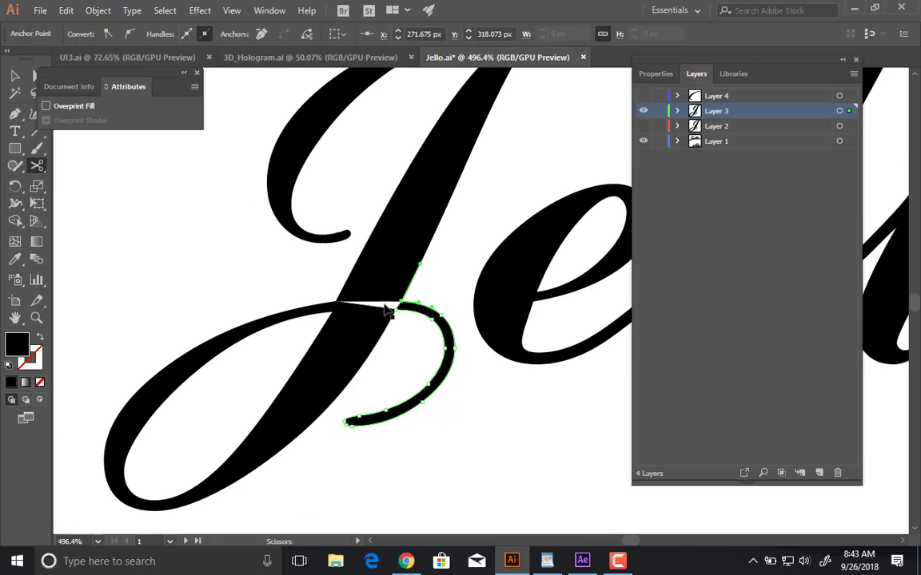
key("v")
left_click(391, 266)
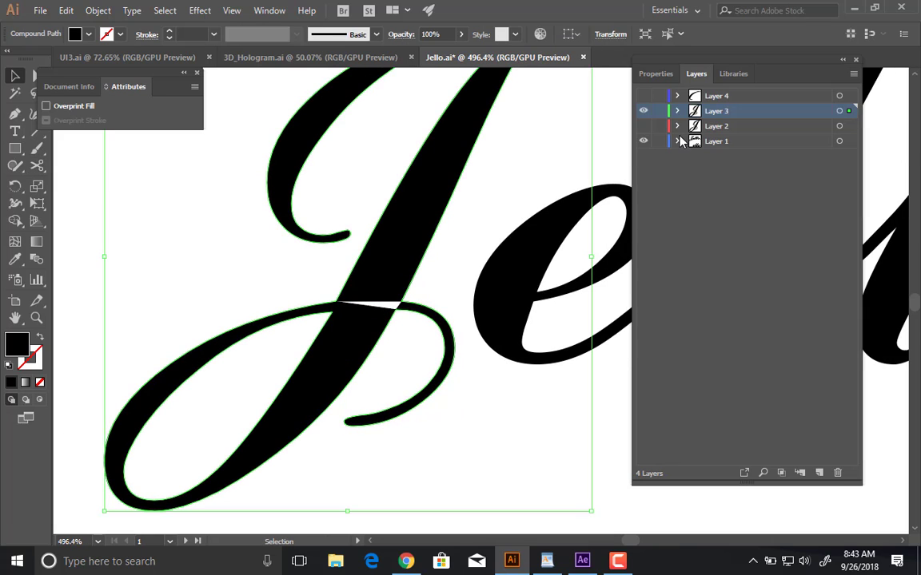
scroll(429, 302, "up", 2)
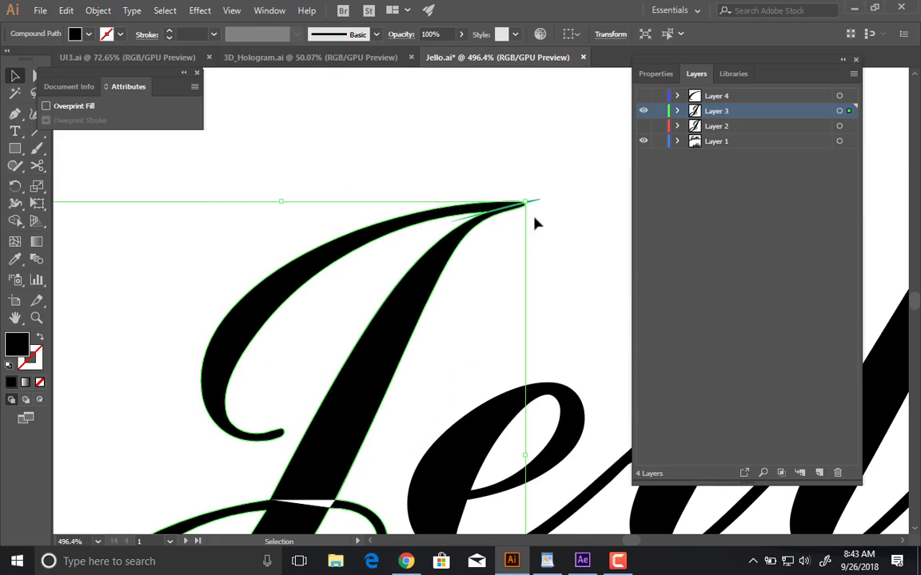
scroll(347, 297, "up", 4)
left_click_drag(347, 298, 190, 371)
left_click(582, 232)
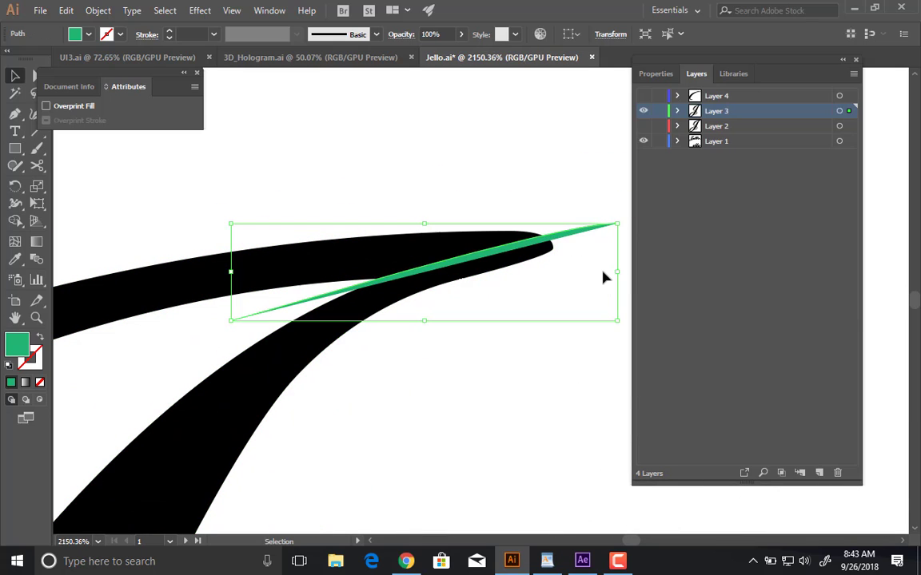
left_click(493, 263, "shift")
key("shift+m")
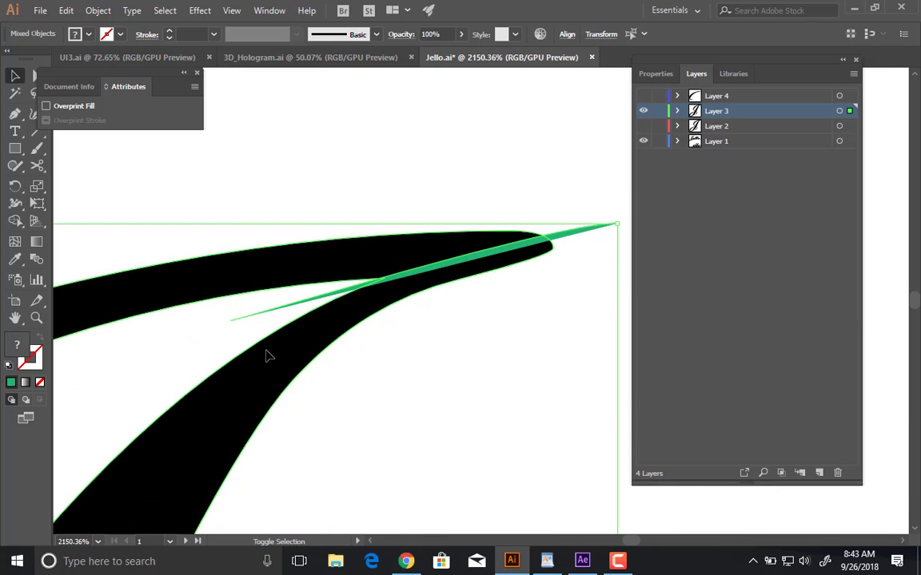
left_click(317, 323)
Delete the leftover sliver of the green cutting path that sticks out beyond the J's top tip.
left_click_drag(474, 367, 164, 353)
key("v")
left_click(471, 389)
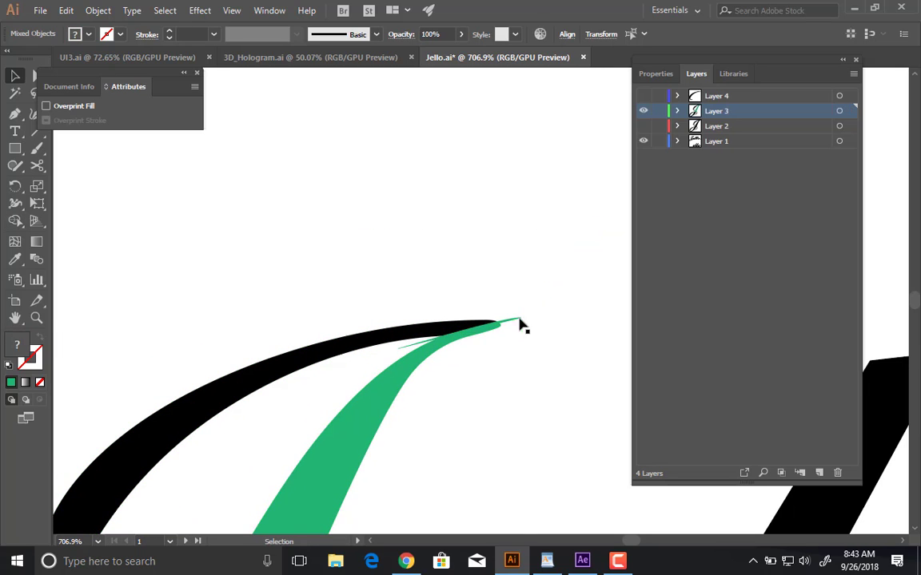
left_click_drag(516, 298, 524, 329)
key("Delete")
Cut the J's outline with the Scissors tool at the anchor where the curl's lower edge meets the stem.
mouse_move(434, 525)
left_mouse_down()
mouse_move(469, 235)
mouse_move(528, 91)
left_mouse_up()
left_click(383, 319)
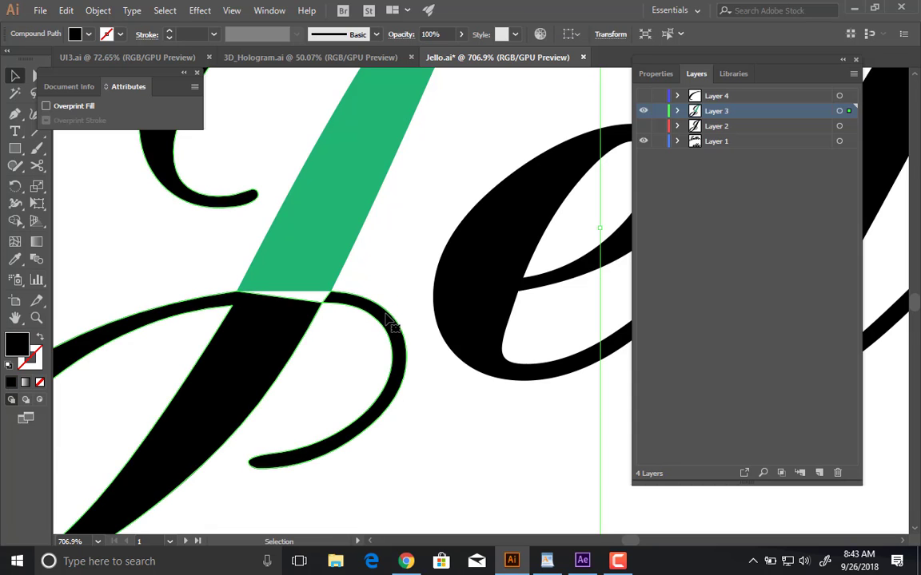
left_click(385, 320)
key("a")
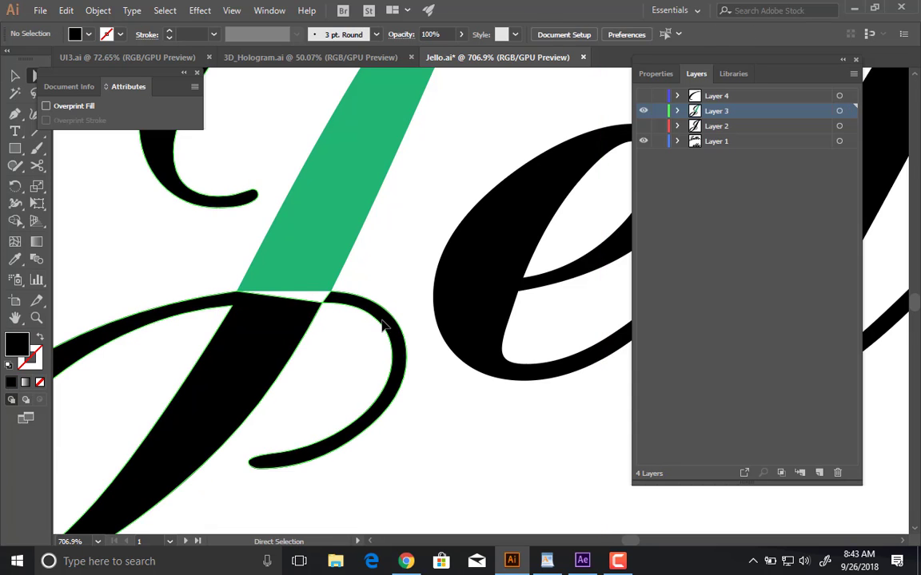
left_click(383, 323)
left_click(386, 276)
left_click_drag(270, 308, 284, 330)
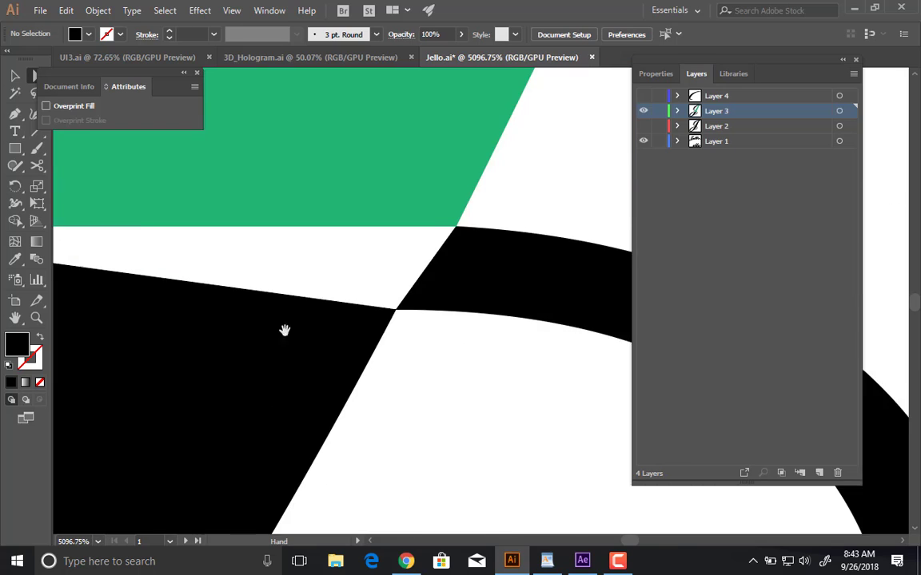
left_click_drag(381, 302, 556, 305)
left_click(513, 293)
key("c")
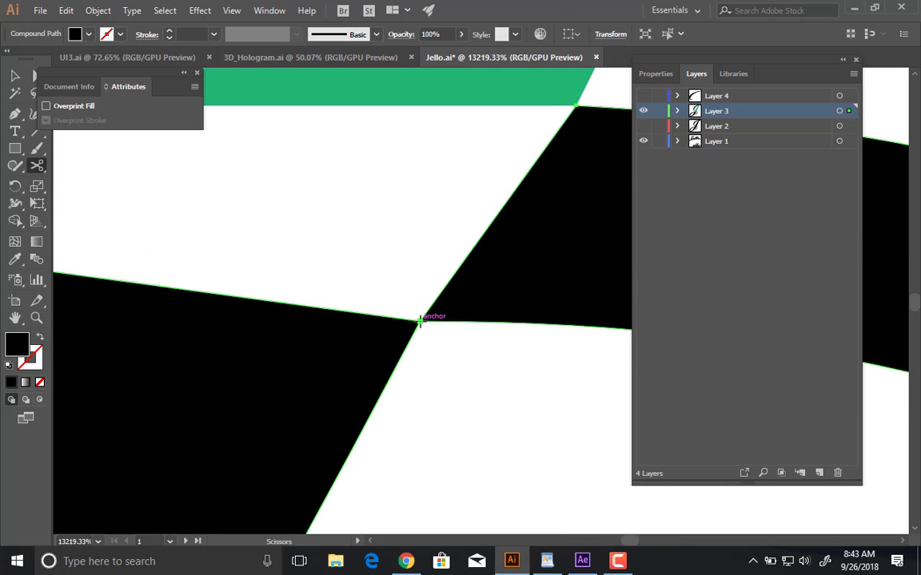
left_click(420, 321)
Delete the small curl piece on the right side of the J's stem.
left_click_drag(483, 359, 182, 353)
left_click_drag(428, 381, 176, 353)
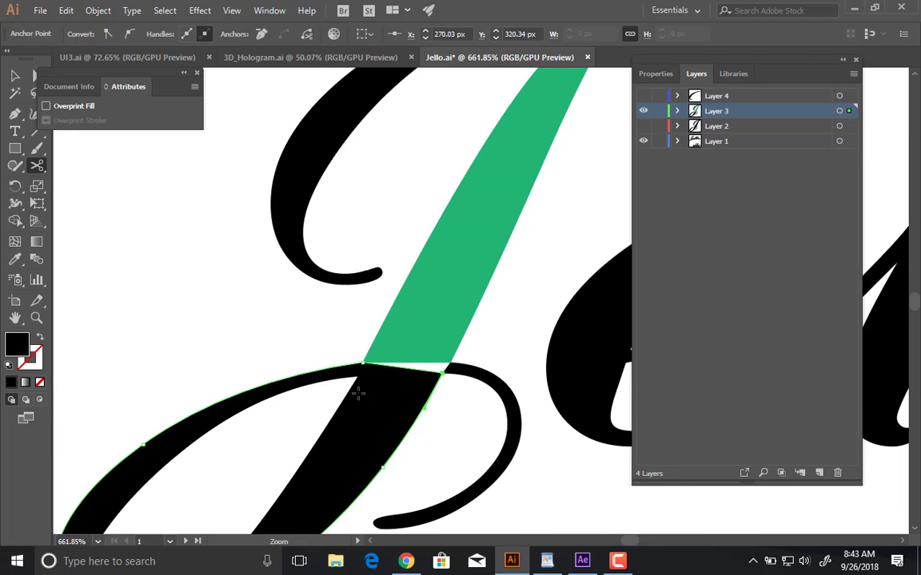
key("a")
left_click(454, 434)
left_click(501, 391)
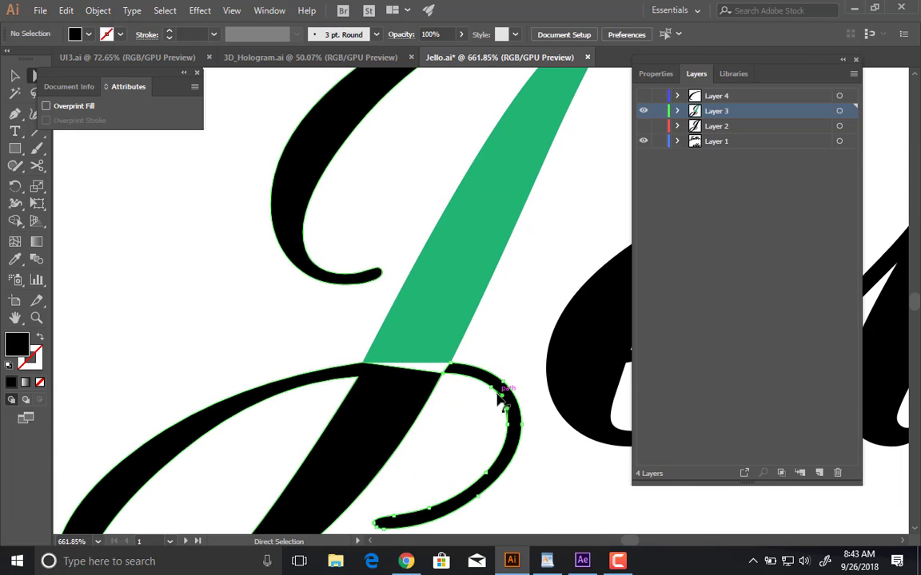
key("Delete")
key("Delete")
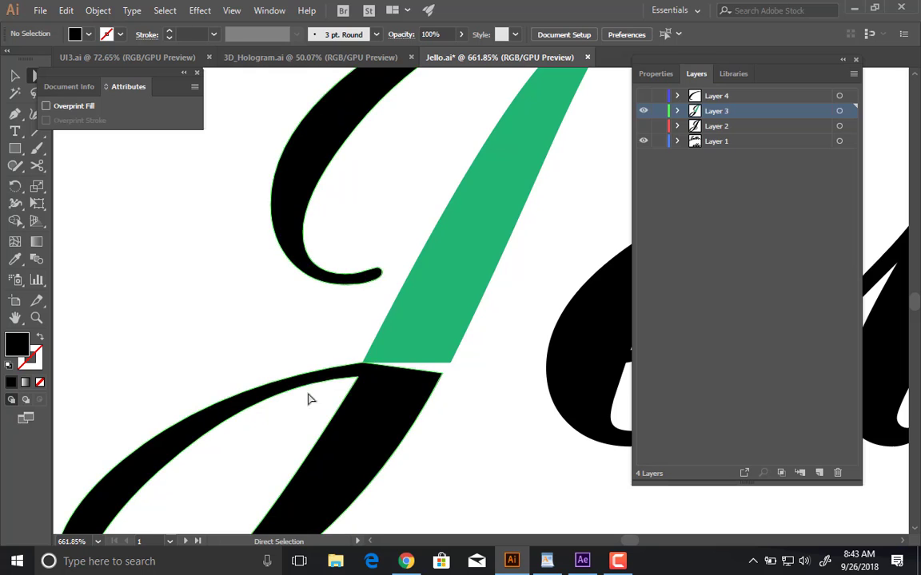
Cut the J's outline with the Scissors tool at the inner anchor where the loop meets the stem.
key("z")
left_click_drag(309, 398, 595, 391)
left_click_drag(503, 413, 376, 374)
left_click(406, 366)
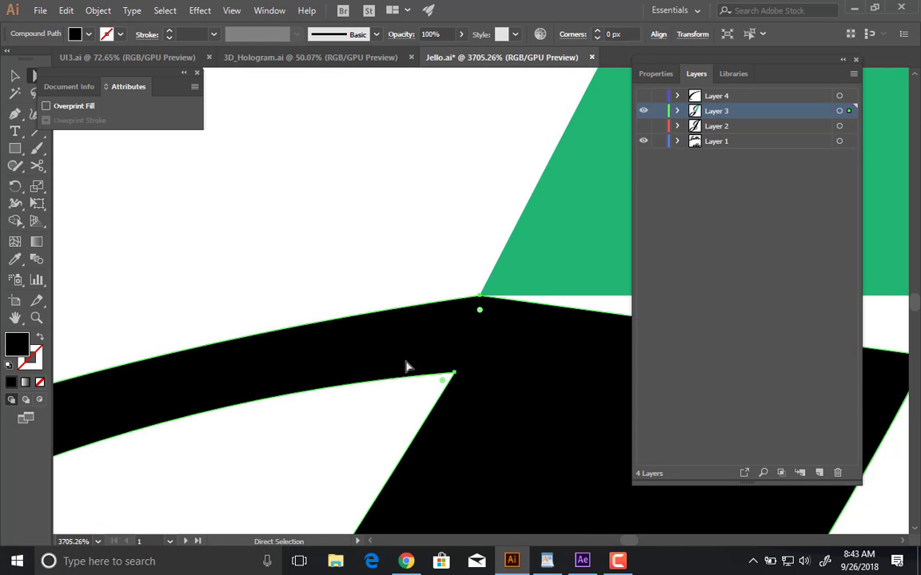
key("c")
left_click(455, 372)
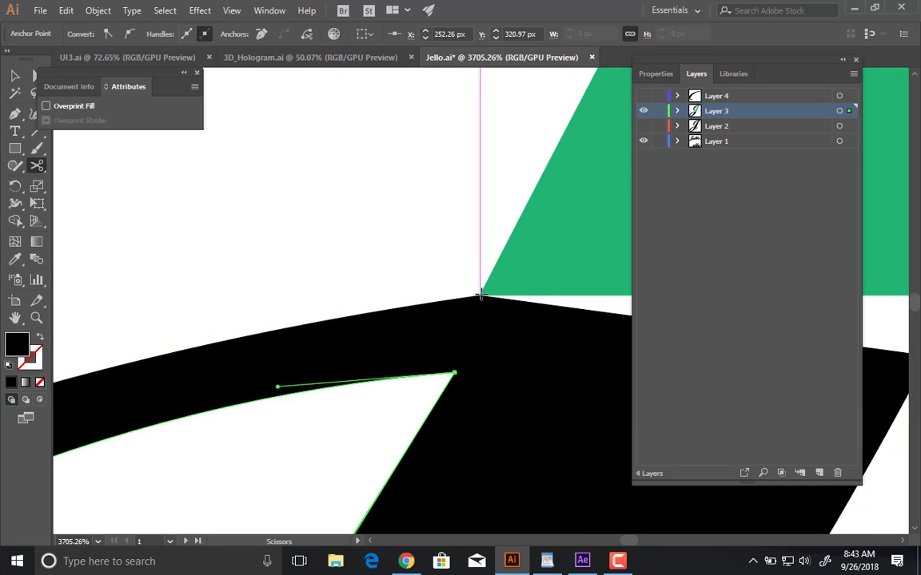
Try to delete the loop as a separate piece and undo the deletion.
key("v")
left_click(335, 395)
left_click(312, 366)
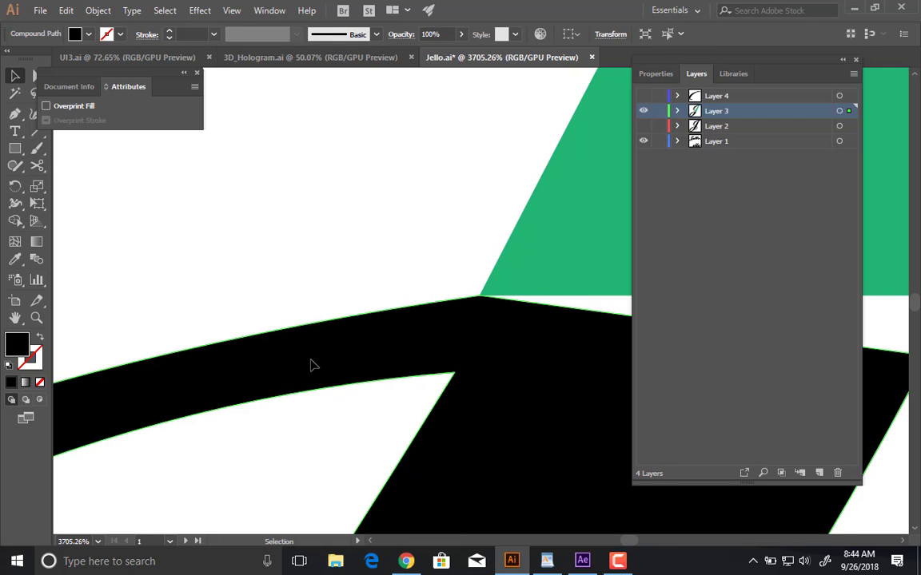
key("a")
left_click(280, 382)
key("Delete")
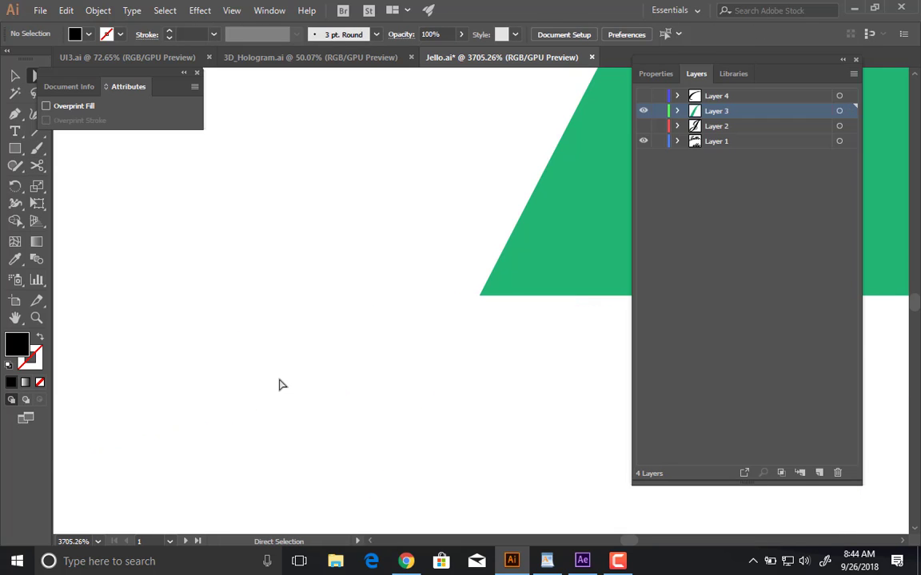
key("ctrl+z")
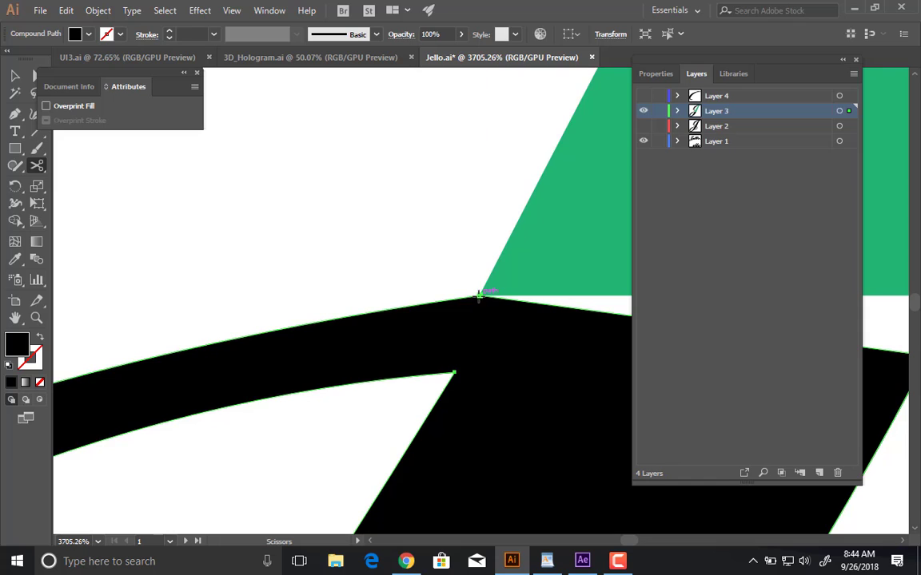
Cut the outline with the Scissors tool at the upper and inner anchors where the loop joins the stem.
left_click(480, 297)
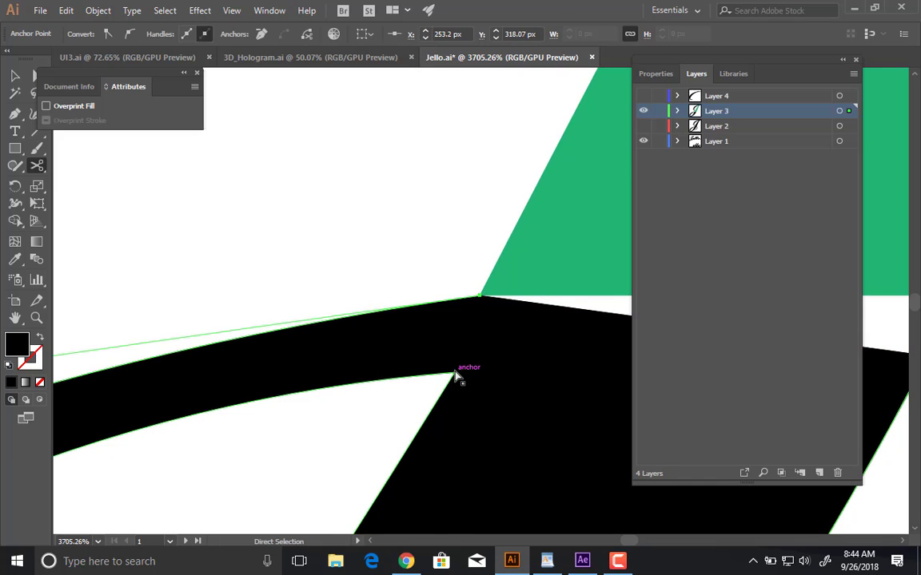
left_click(456, 374)
left_click(455, 373)
key("Return")
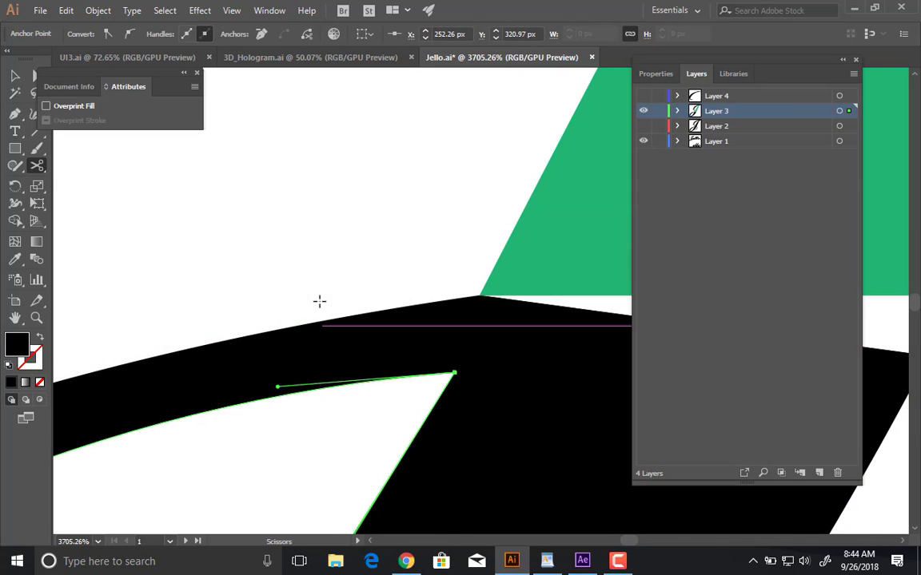
Try to delete the loop's upper and lower edge segments beside the stem and undo the deletion.
key("v")
left_click_drag(298, 288, 284, 403)
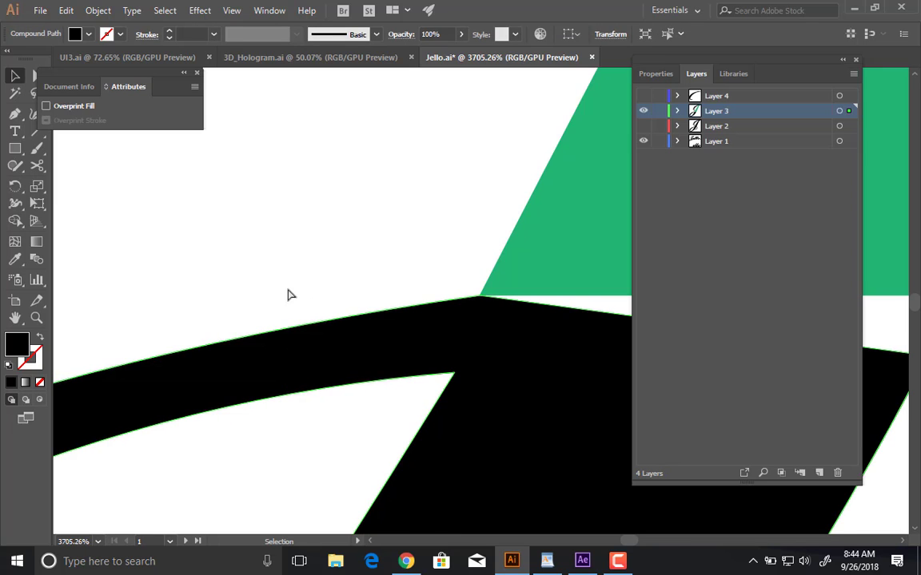
key("a")
left_click_drag(289, 293, 255, 431)
key("Delete")
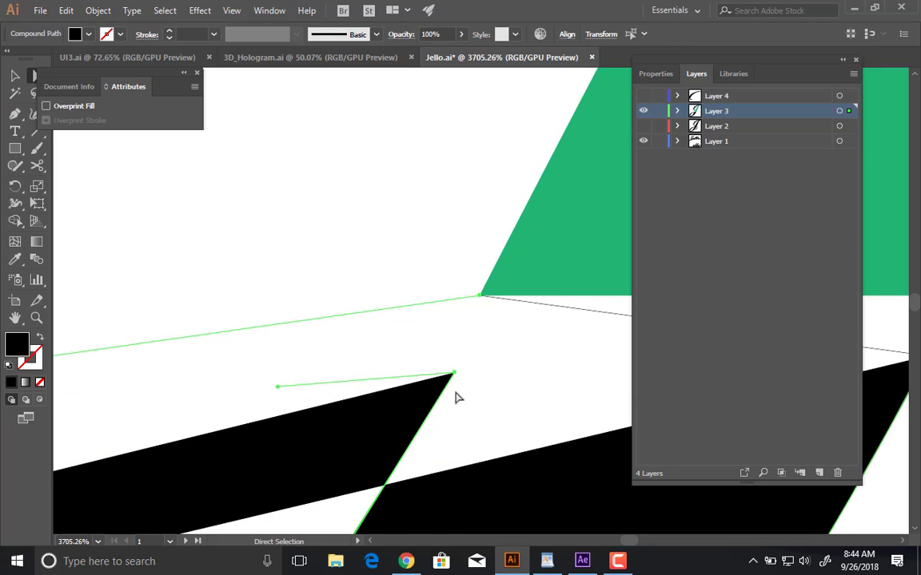
scroll(386, 407, "down", 10)
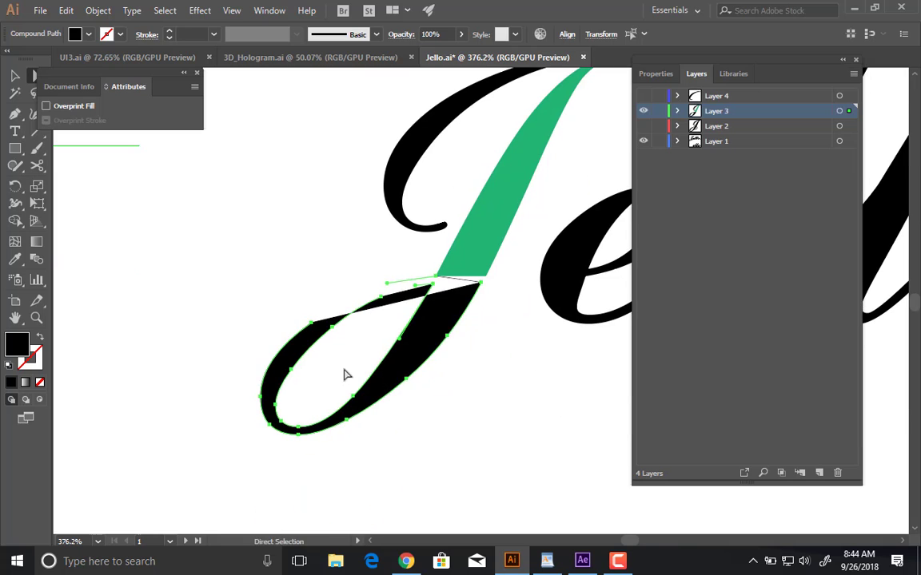
key("ctrl+z")
Select the loop's two junction anchors, and delete both edge segments of the loop next to the stem.
key("ctrl+space")
left_click_drag(392, 256, 448, 277)
key("ctrl+space")
left_click(397, 280)
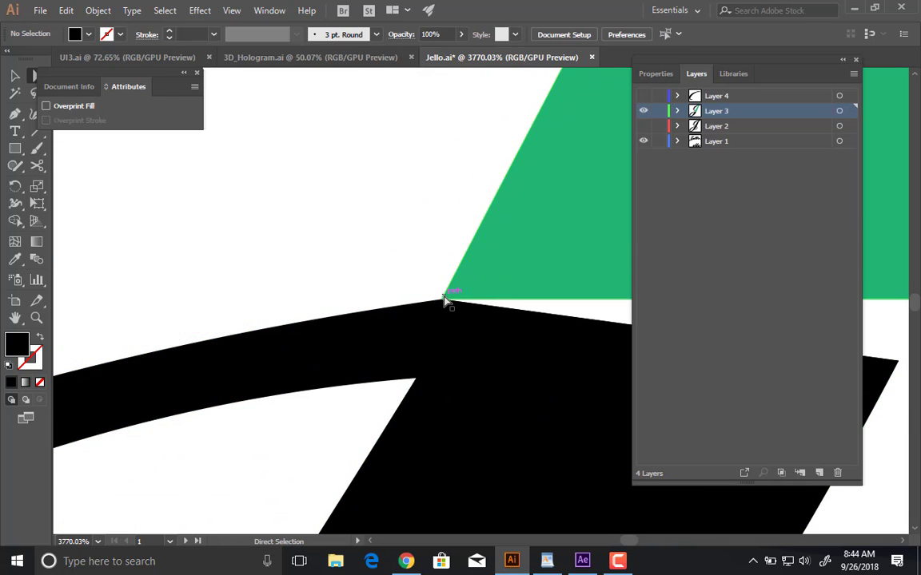
left_click(439, 317)
left_click(441, 300)
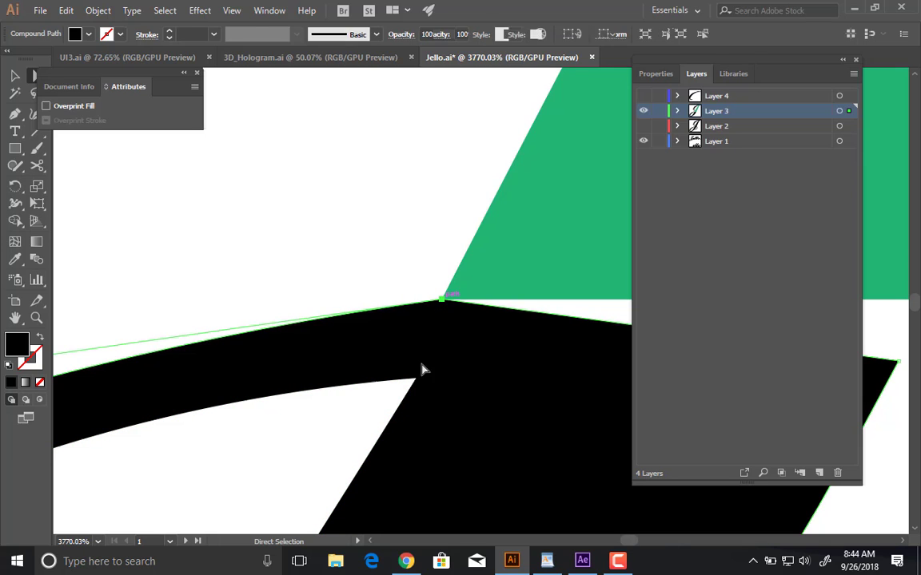
left_click(416, 379, "shift")
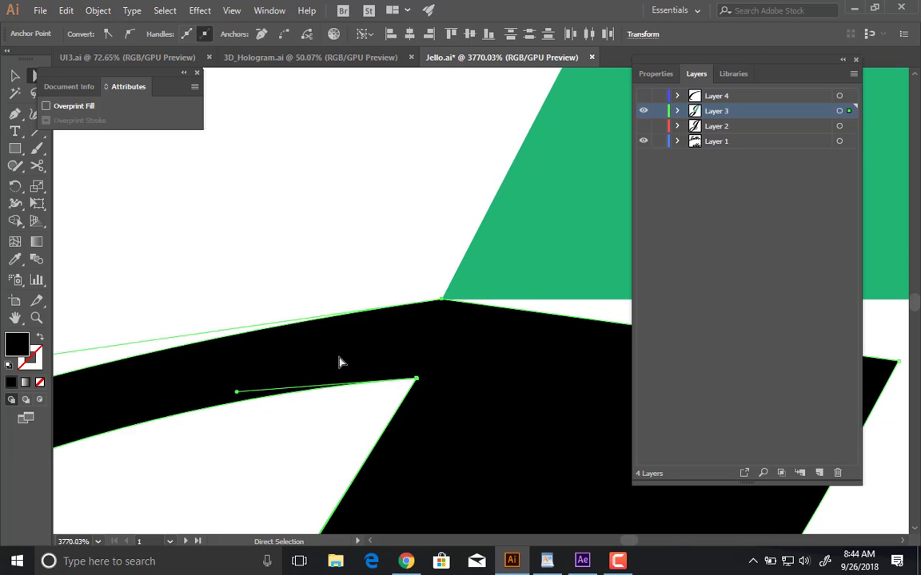
left_click(325, 261)
left_click_drag(305, 430, 308, 418)
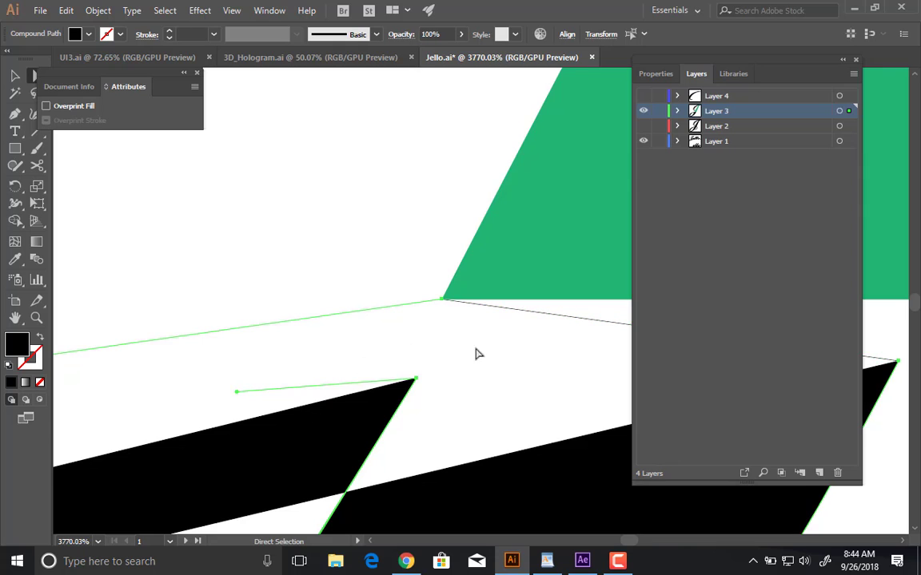
left_click_drag(476, 354, 191, 351)
left_click_drag(305, 387, 355, 331)
key("Delete")
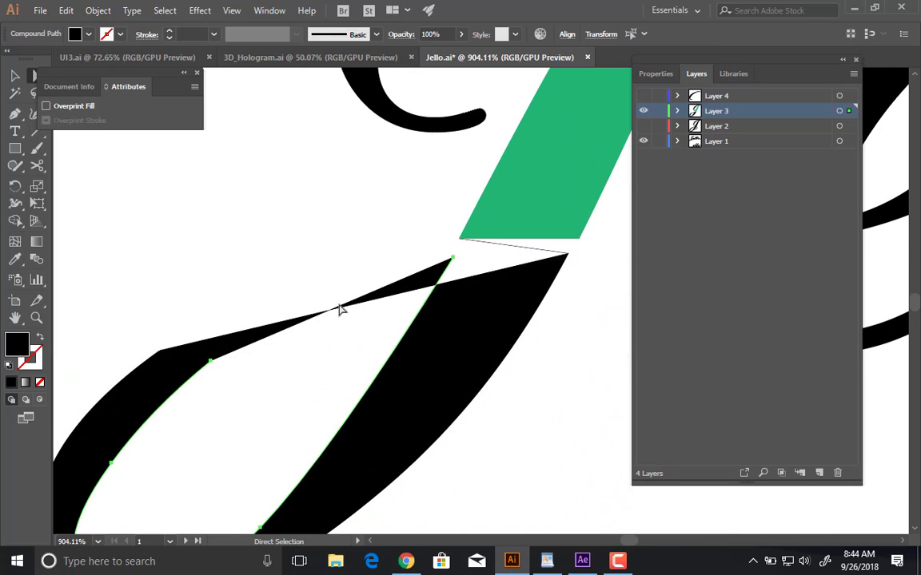
Delete the leftover thin line between the green stem's lower left corner and the black piece's right tip.
left_click(450, 259)
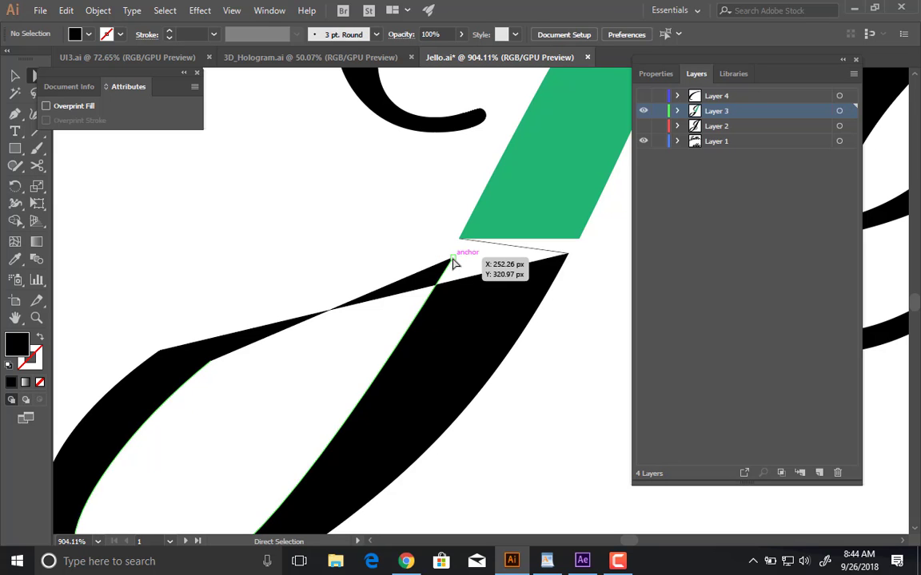
left_click(452, 260)
left_click_drag(592, 92, 478, 93)
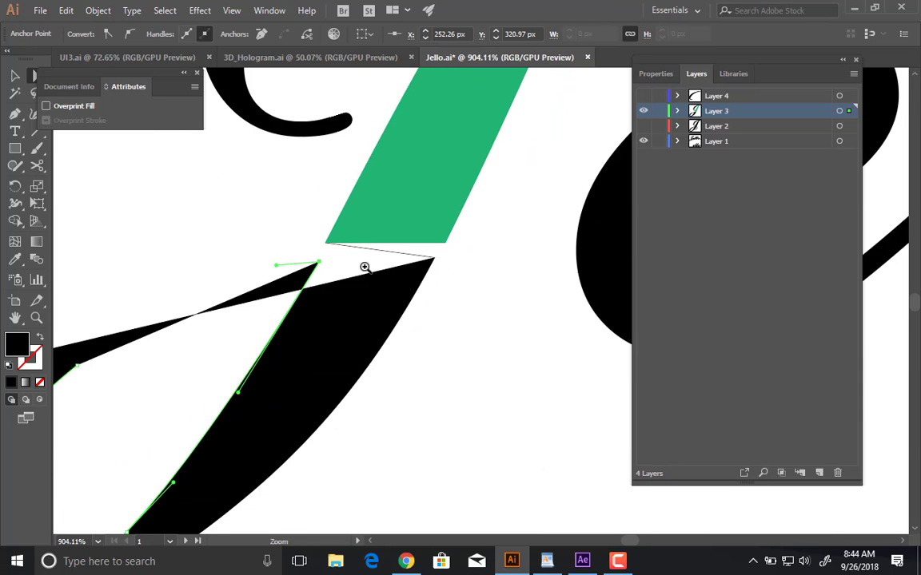
left_click_drag(364, 267, 495, 235)
left_click(493, 242)
key("Delete")
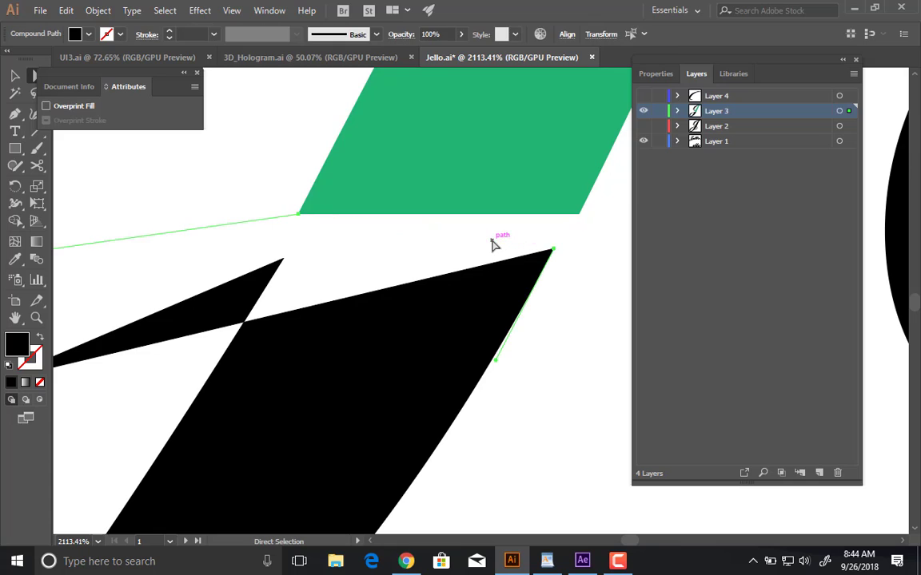
left_click(303, 231)
Connect the black piece's left and right tips to the green stem's two lower corners with the Pen tool.
key("p")
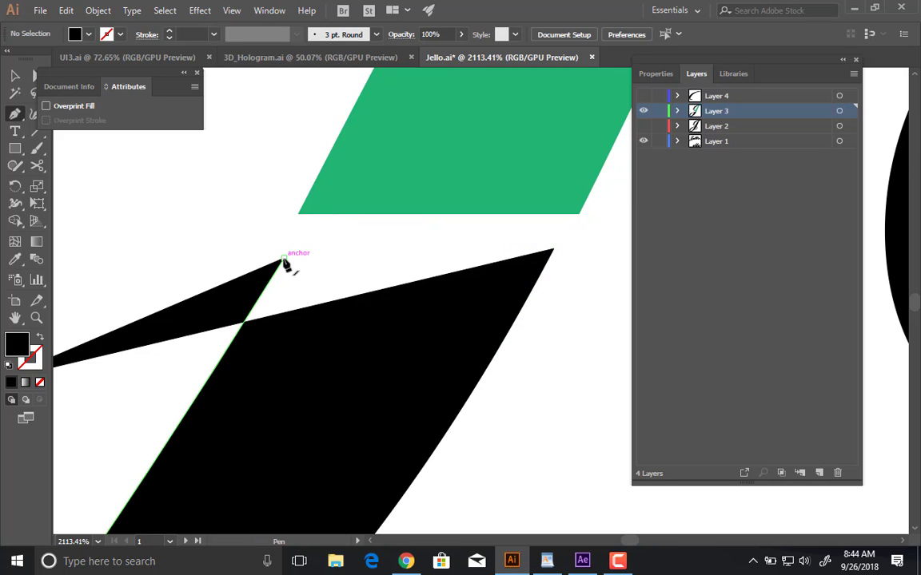
left_click_drag(283, 260, 300, 213)
left_click_drag(284, 259, 567, 264)
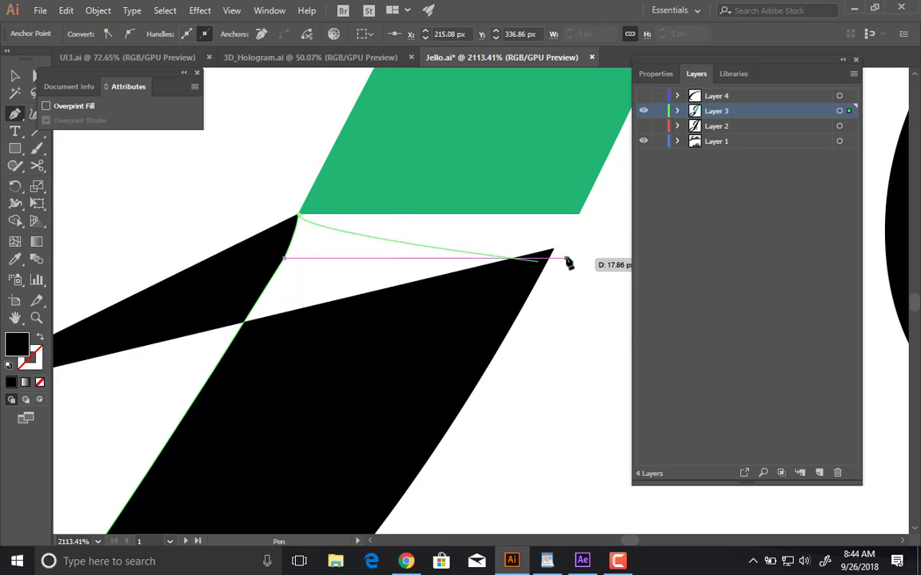
left_click(559, 234, "ctrl")
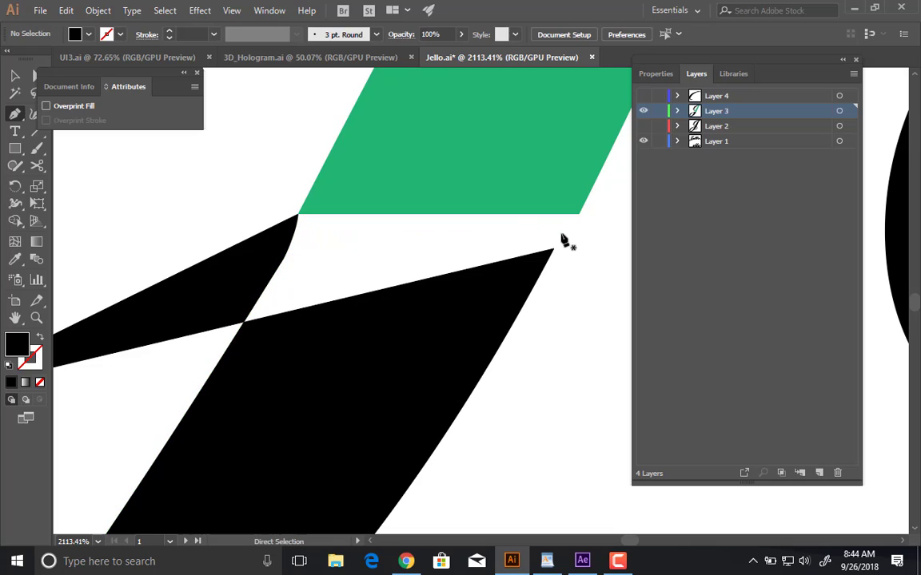
left_click(555, 249)
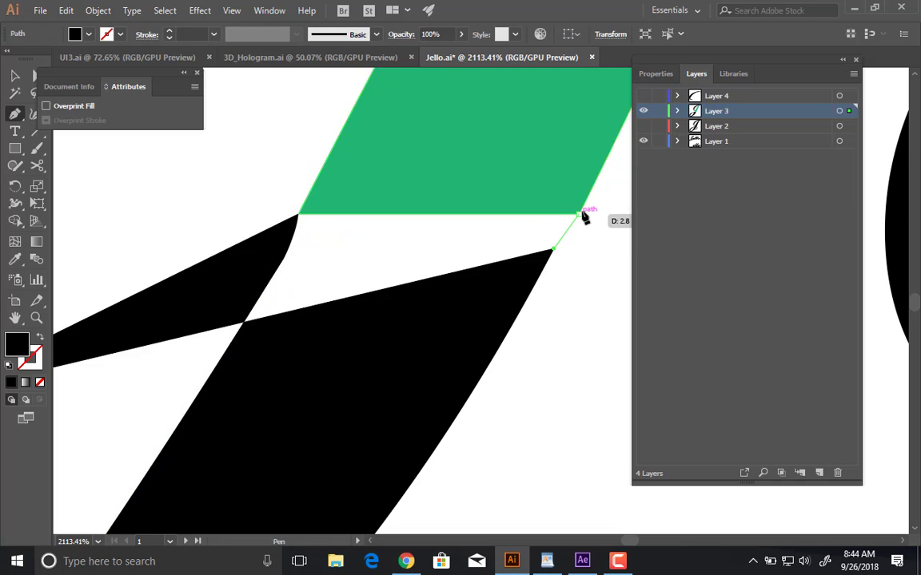
left_click(579, 213)
left_click(561, 256, "ctrl")
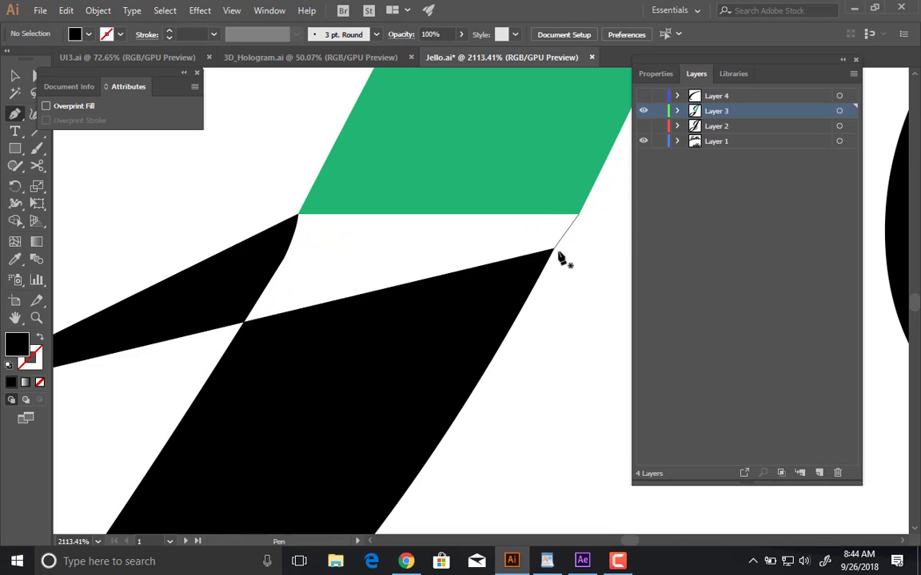
Select all the artwork and try to merge the green stem with the lower J piece using Shape Builder.
scroll(588, 298, "down", 4)
key("v")
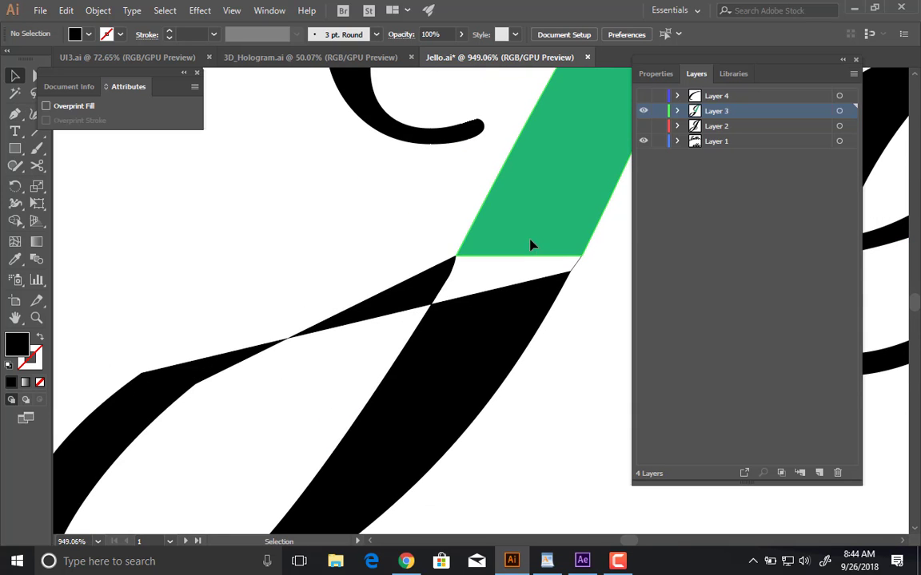
key("ctrl+a")
key("shift+m")
mouse_move(532, 207)
left_mouse_down()
mouse_move(472, 327)
mouse_move(379, 357)
mouse_move(265, 350)
left_mouse_up()
key("v")
left_click(551, 356)
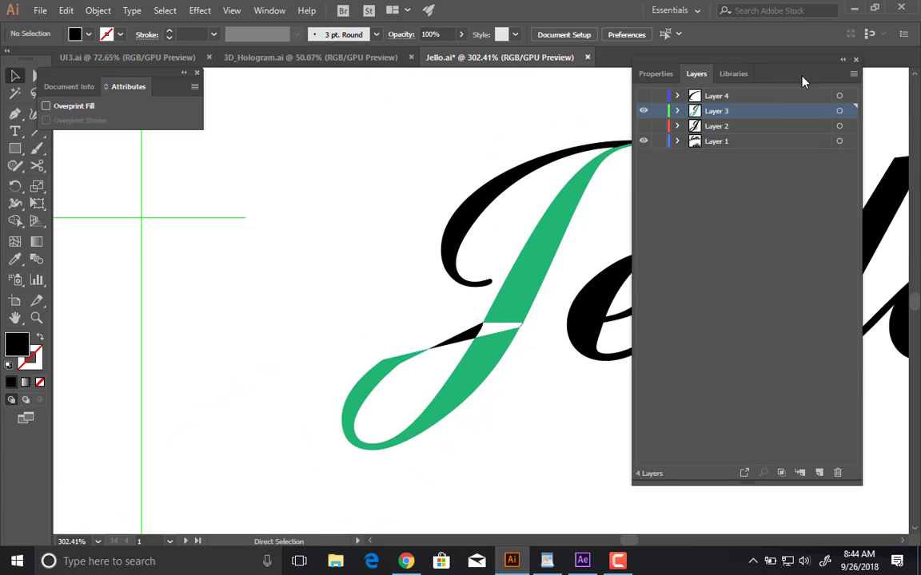
Delete Layer 3 with its artwork and show Layer 2 with the intact J.
left_click(838, 473)
key("Return")
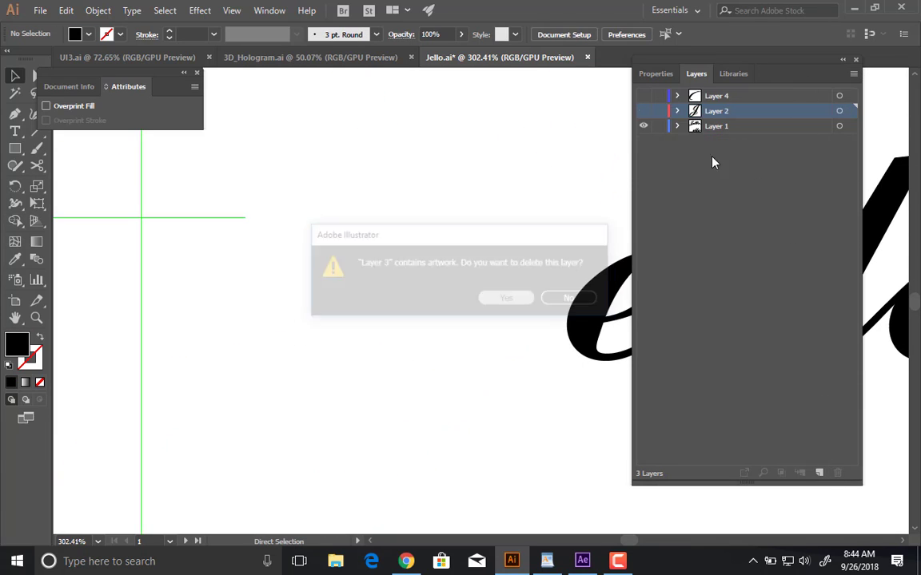
left_click(642, 112)
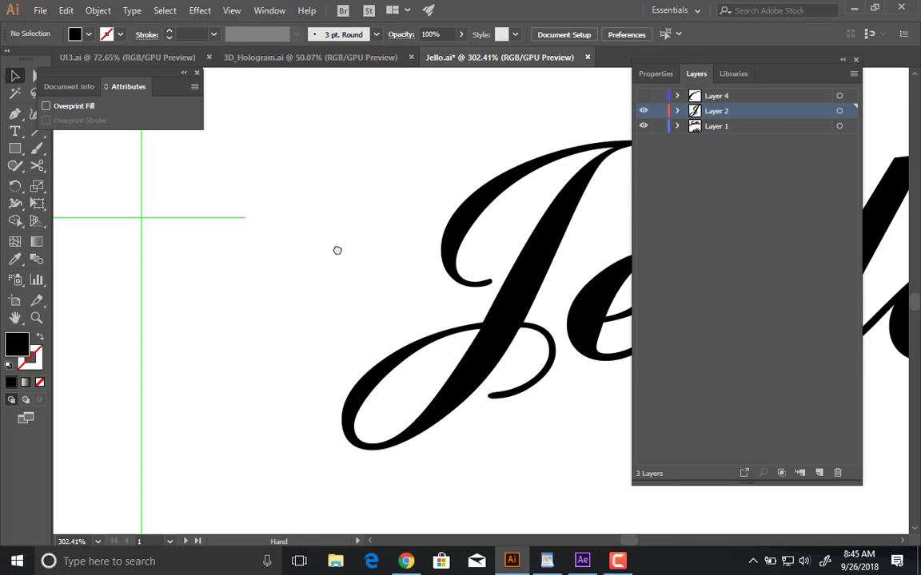
left_click_drag(337, 250, 485, 270)
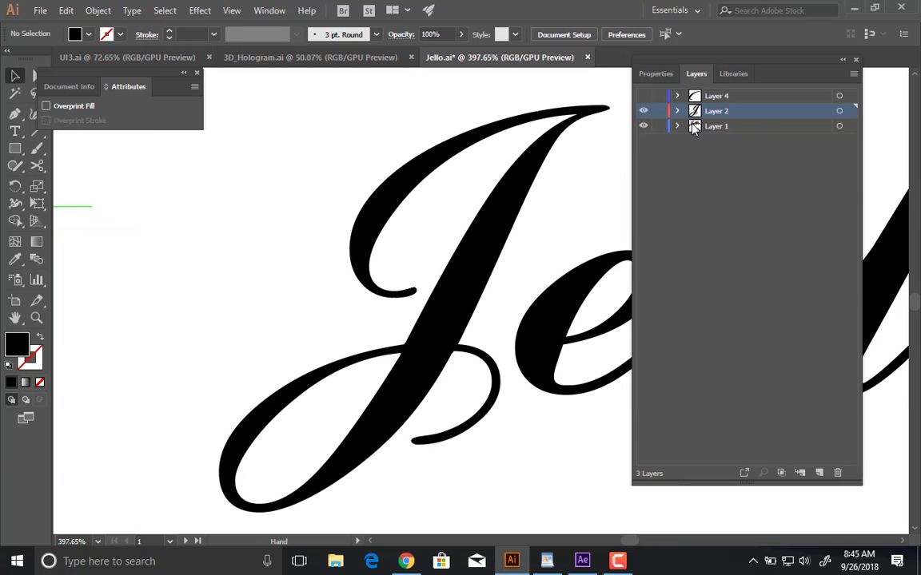
Duplicate Layer 2 and cut the copied J at its inner corner and upper tip anchor with the Scissors tool.
left_click_drag(743, 116, 819, 470)
left_click(718, 111)
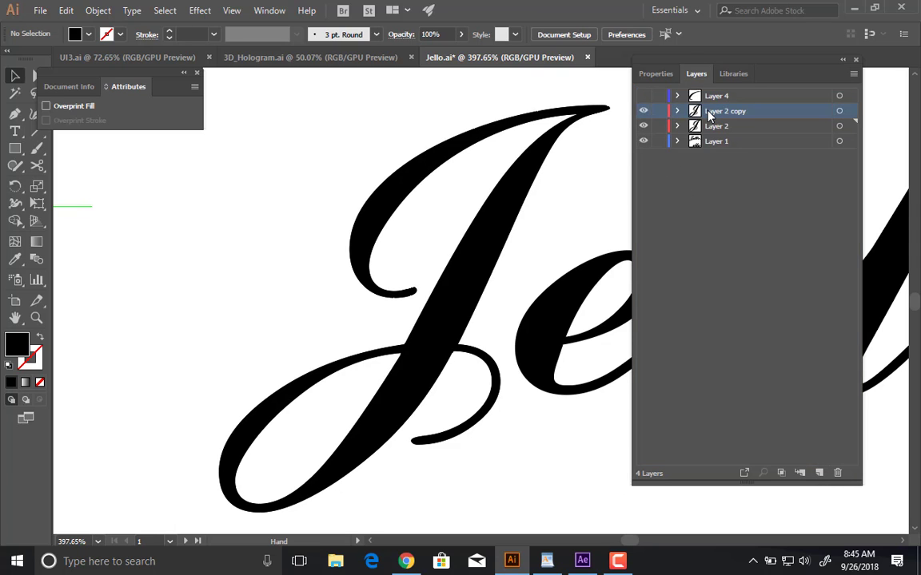
mouse_move(525, 136)
left_mouse_down()
mouse_move(382, 249)
mouse_move(508, 226)
mouse_move(559, 230)
left_mouse_up()
left_click_drag(483, 249, 395, 261)
left_click_drag(395, 261, 503, 260)
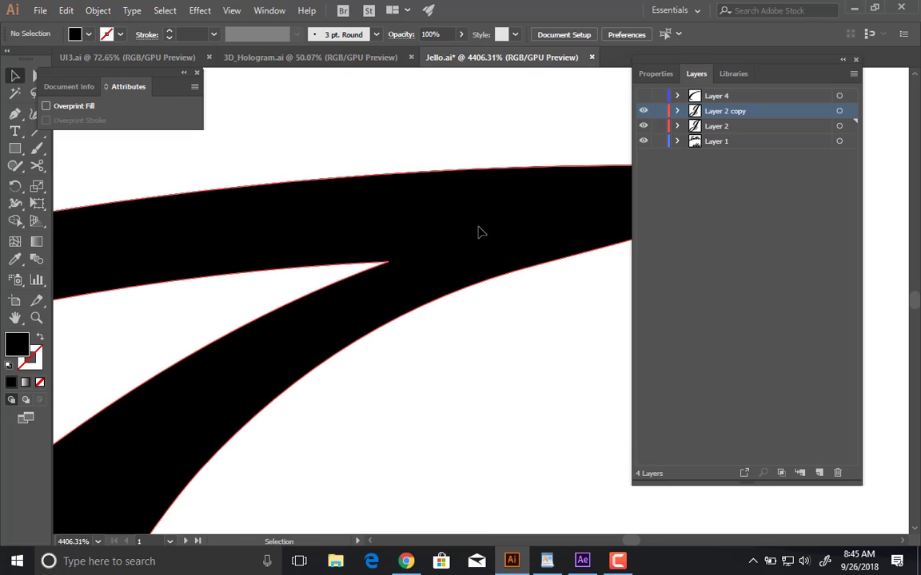
left_click(478, 231)
key("c")
left_click(390, 261)
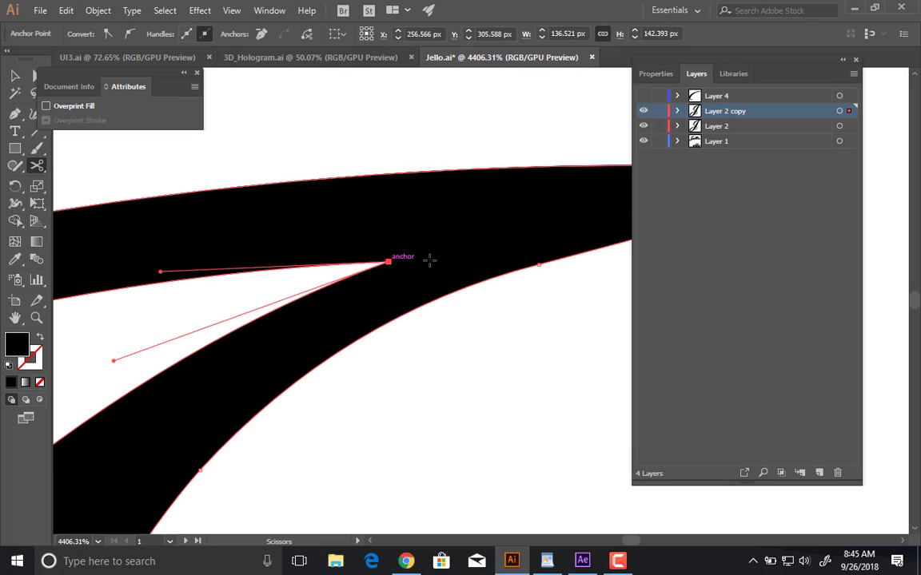
left_click_drag(599, 211, 383, 265)
left_click(493, 229)
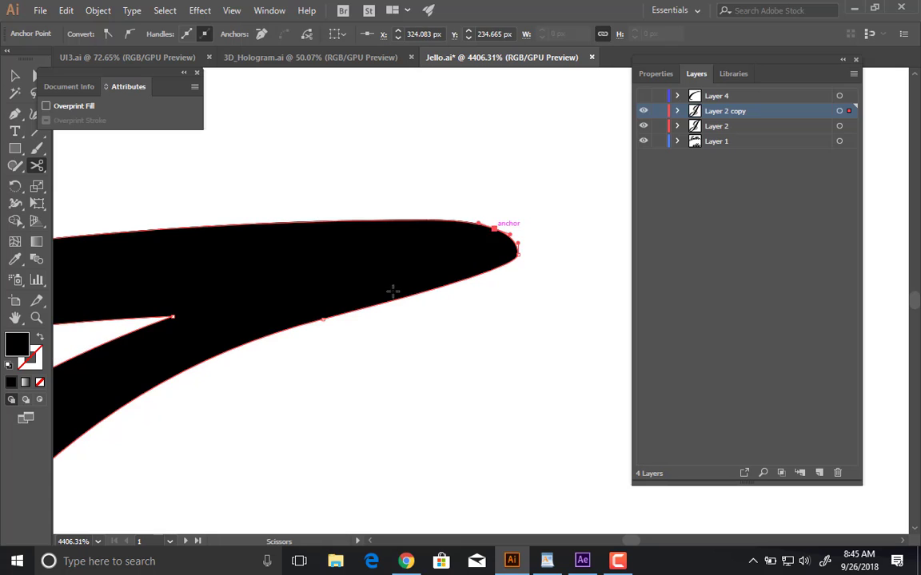
Try to select the J's upper stroke separately from the stem and cut along its upper edge.
key("v")
left_click(290, 369)
left_click_drag(278, 397, 489, 359)
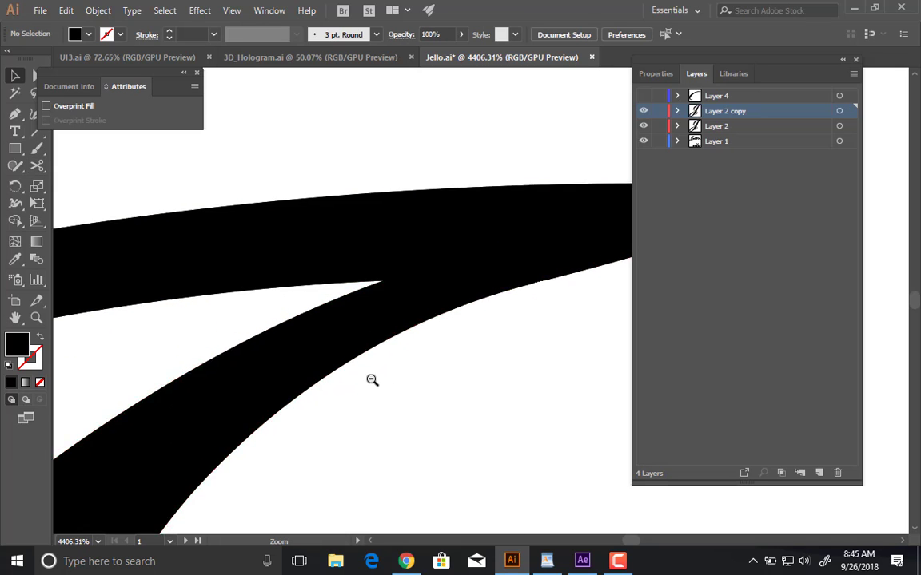
left_click_drag(372, 381, 264, 366)
left_click(248, 336)
key("a")
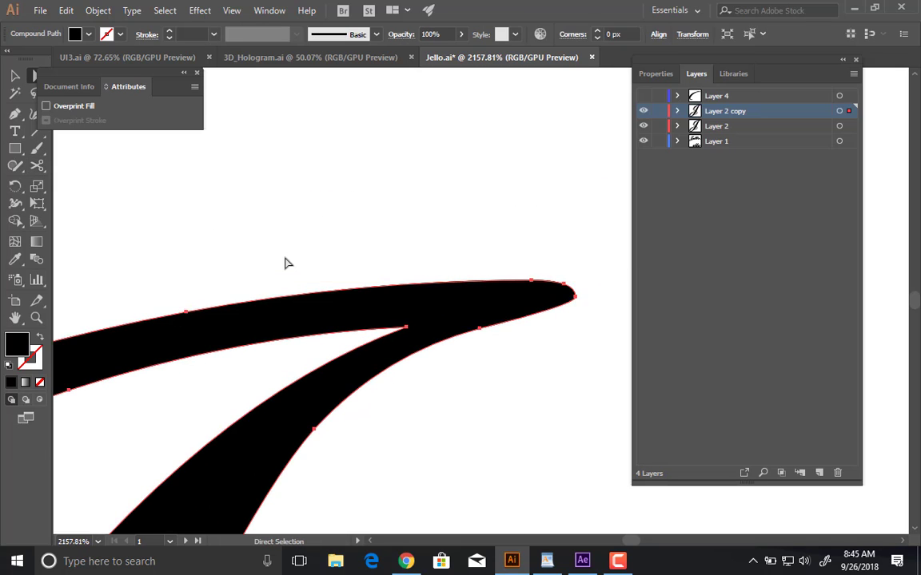
left_click(285, 284)
key("c")
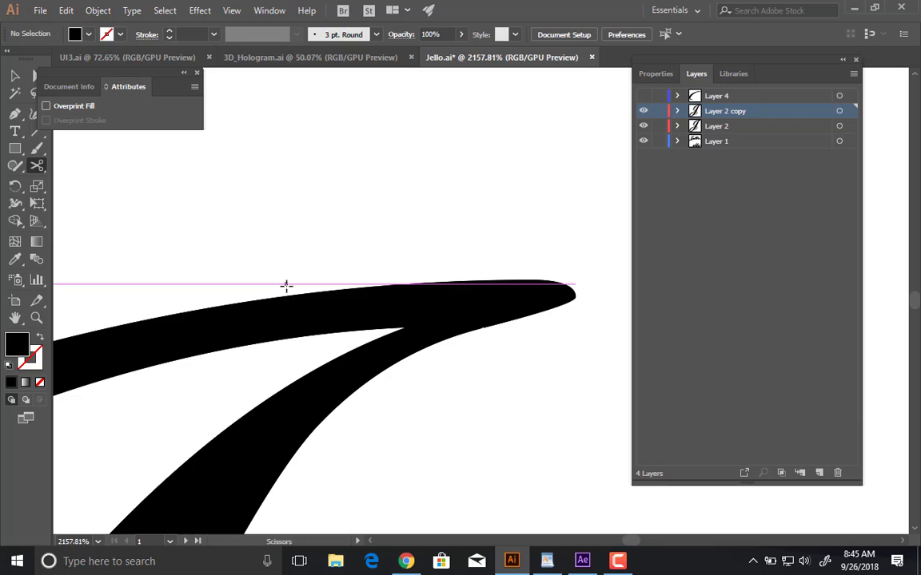
left_click(369, 311, "ctrl")
left_click(379, 284)
left_click(596, 300)
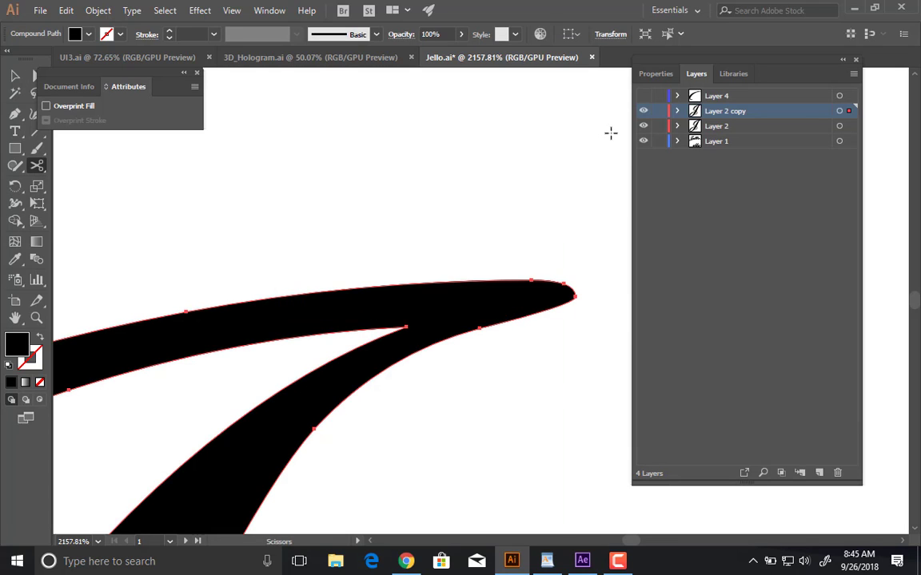
Hide Layer 2 and try to cut the copied J again at the inner corner and the tip anchor.
scroll(415, 287, "up", 5)
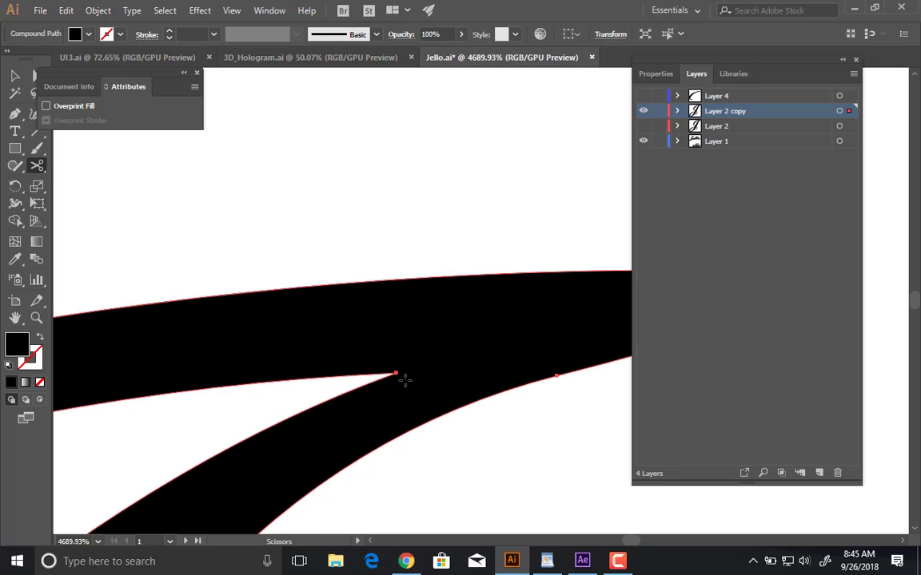
left_click(396, 374)
left_click(596, 300)
left_click_drag(520, 334, 285, 377)
left_click(503, 322)
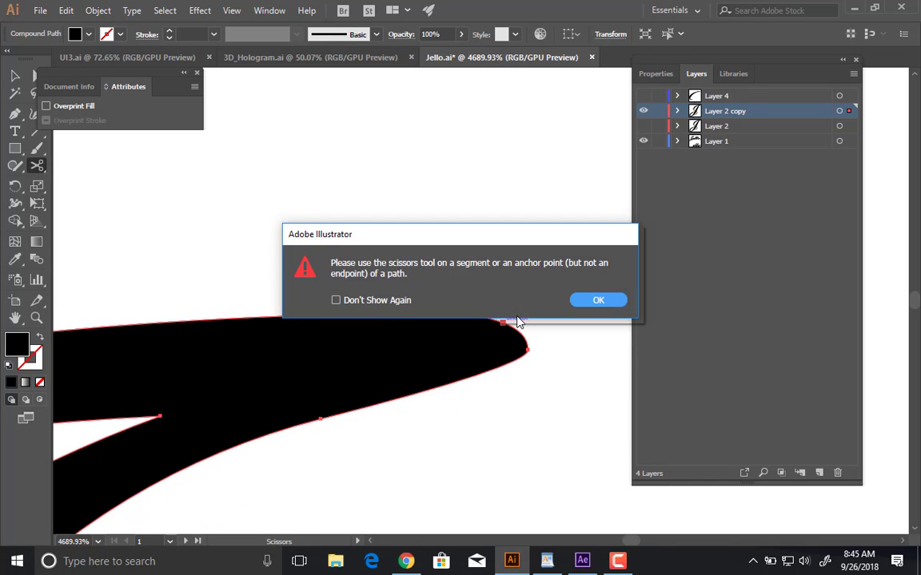
left_click(590, 299)
Check the compound path in Layer 2 copy and isolate it to reach the separate J pieces.
key("v")
left_click(270, 304)
key("a")
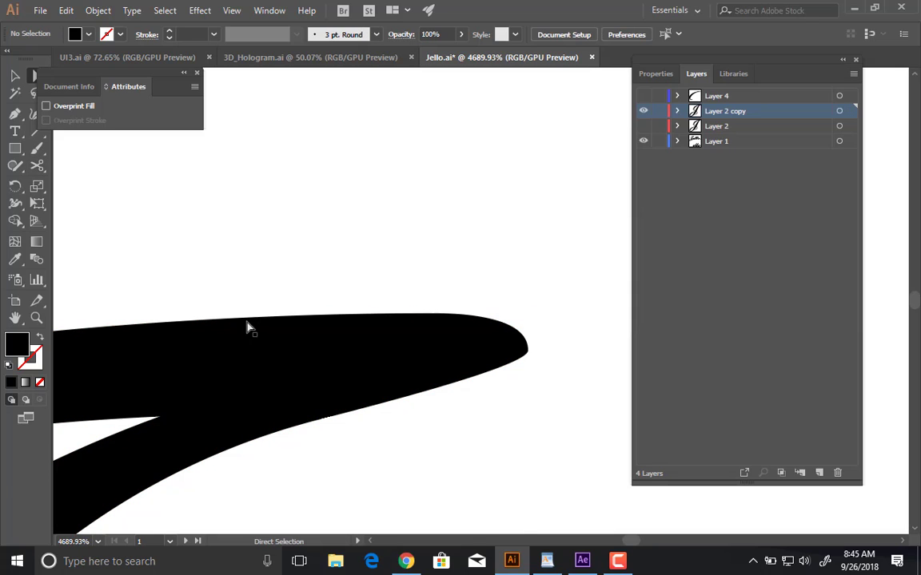
left_click(247, 323)
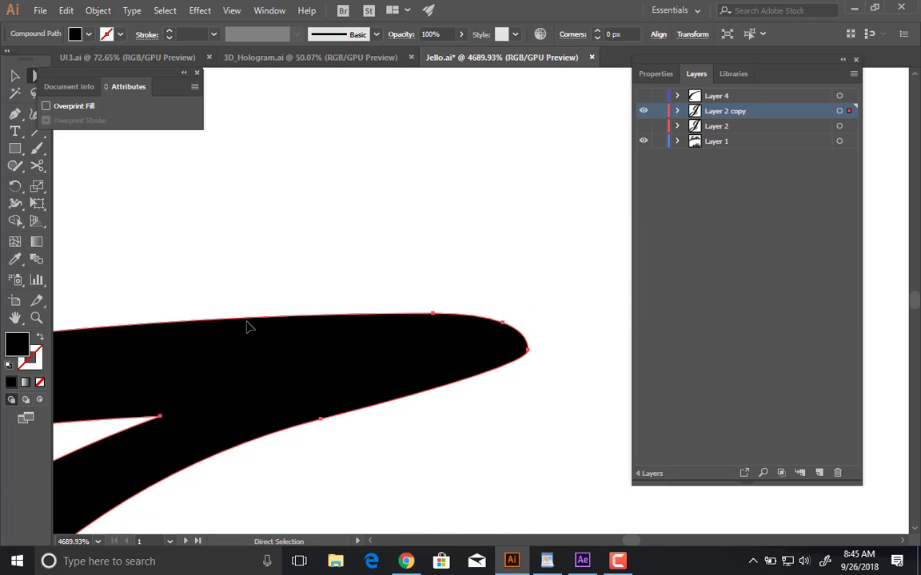
left_click(677, 111)
left_click(715, 158)
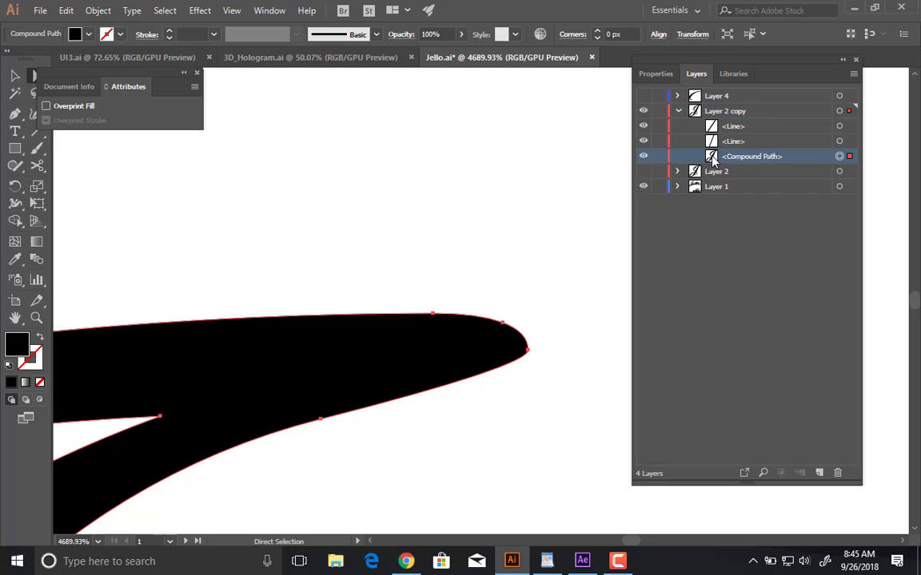
double_click(722, 157)
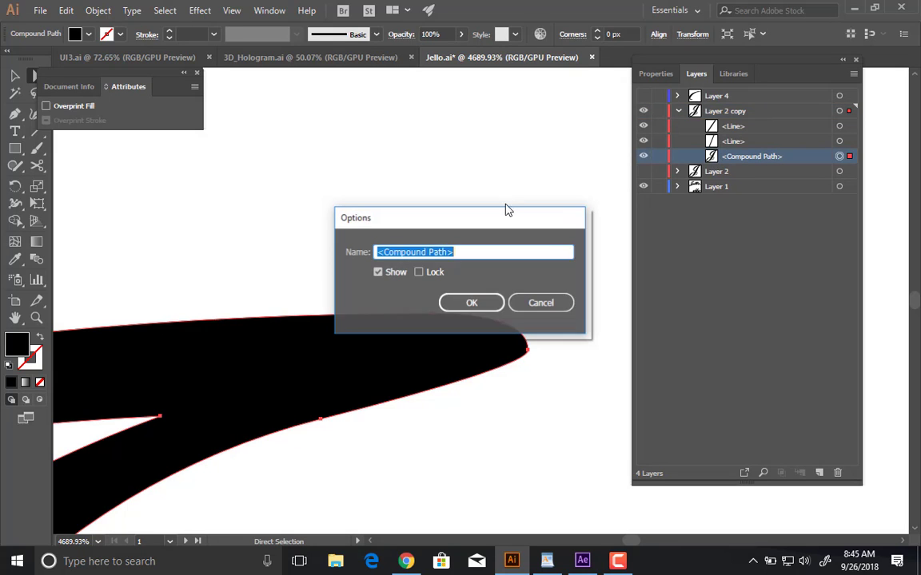
left_click(481, 302)
key("v")
double_click(336, 358)
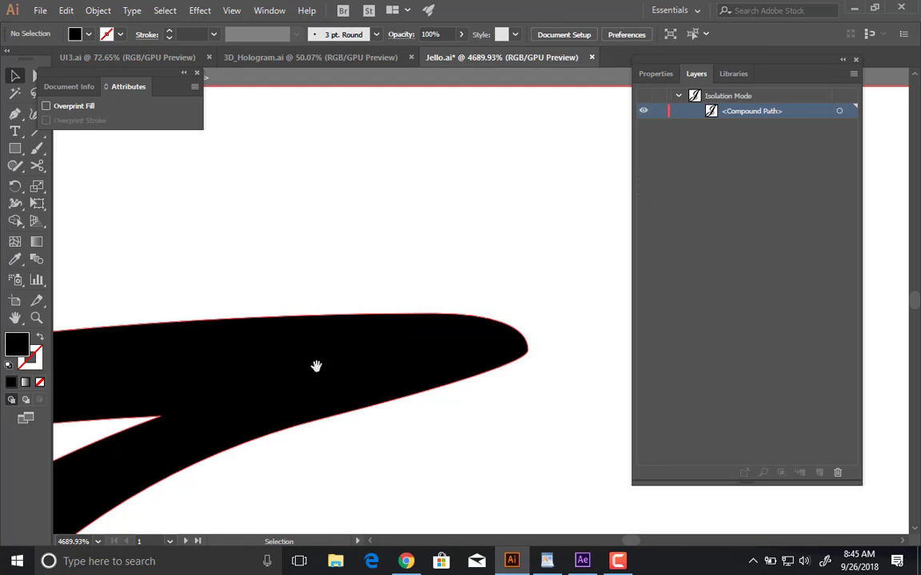
Move the Attributes and Layers panels clear of the J's upper tip.
left_click_drag(314, 366, 482, 291)
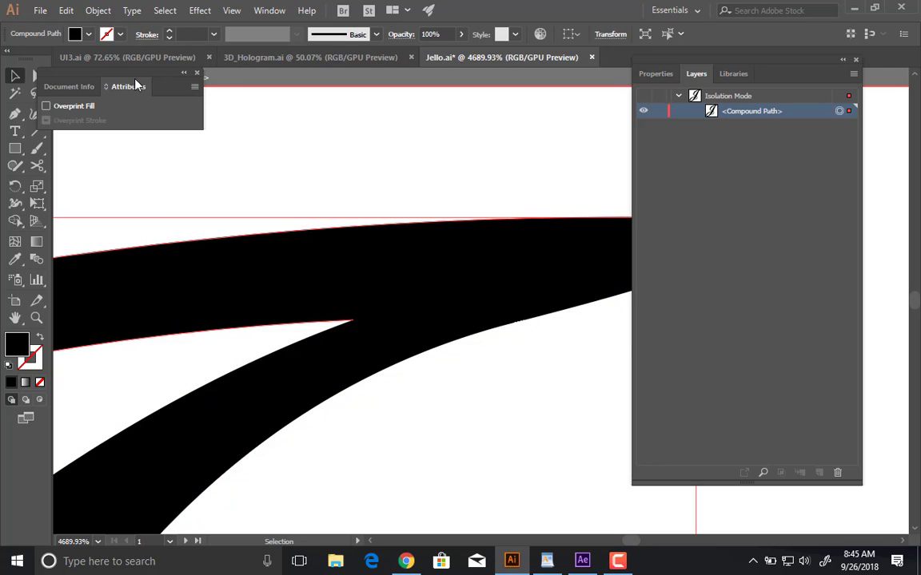
left_click_drag(135, 75, 169, 126)
left_click_drag(720, 62, 876, 67)
Exit isolation mode and pick the upper edge segment of the J's upper stroke with Direct Selection.
left_click(111, 79)
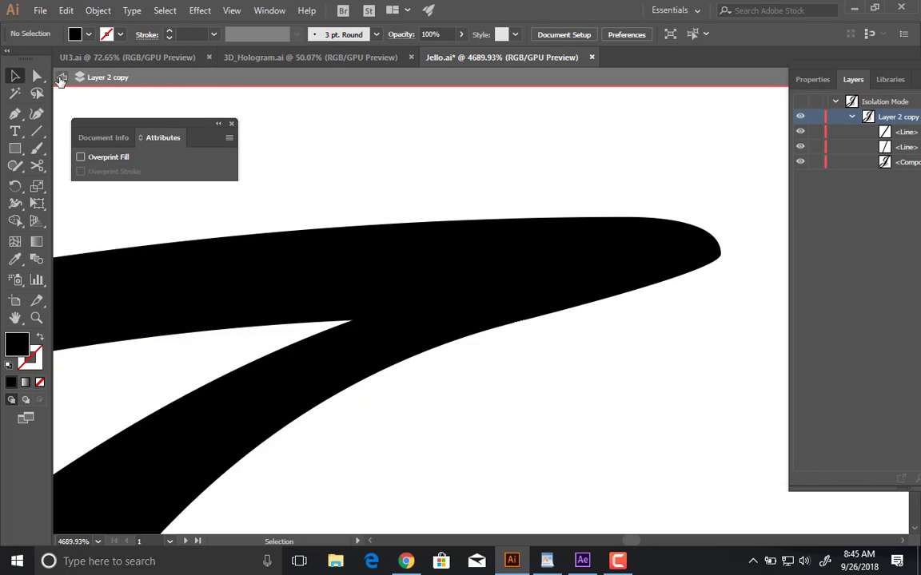
left_click(62, 78)
left_click(465, 261)
key("a")
left_click_drag(439, 303, 301, 311)
left_click(310, 227)
key("ctrl+z")
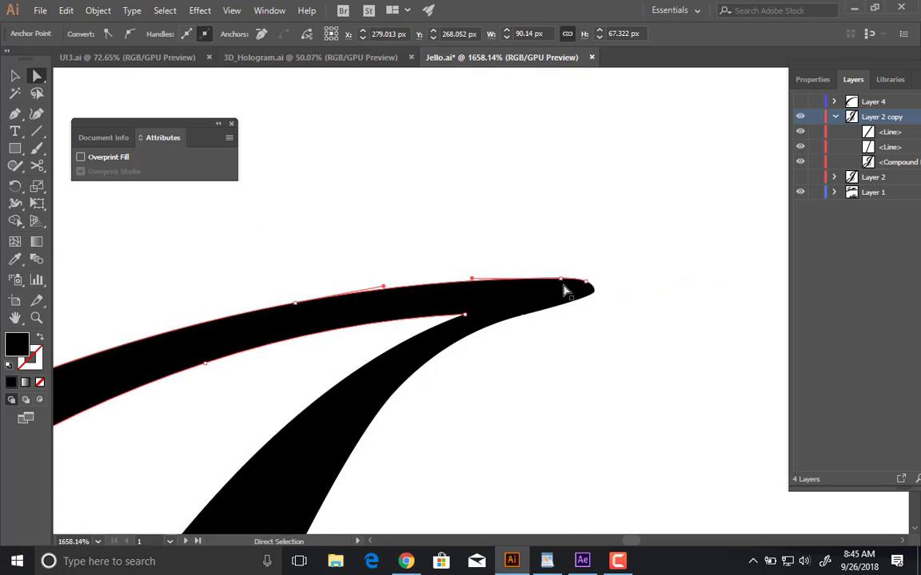
Cut the J at the anchor just before the rounded upper tip and try to cut the inner corner again.
key("c")
left_click(560, 278)
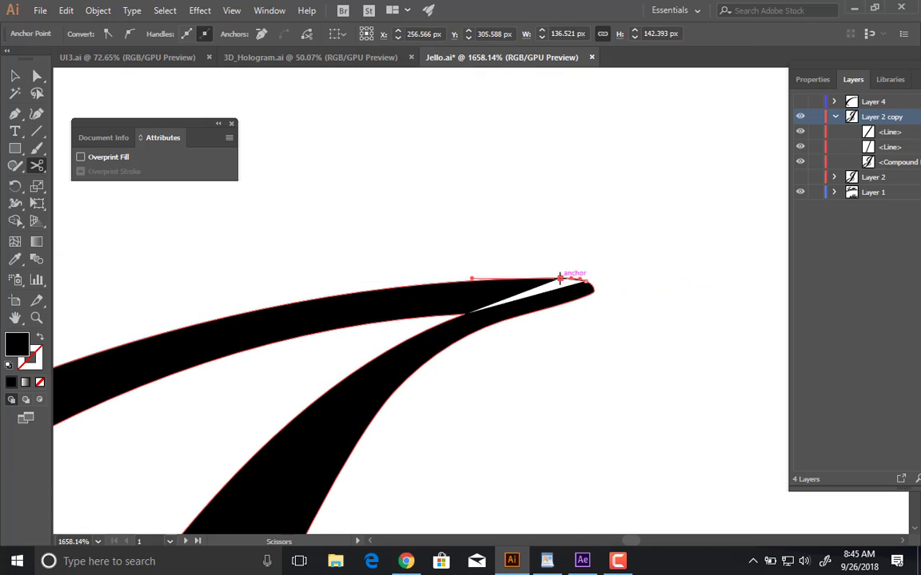
left_click_drag(467, 307, 673, 295)
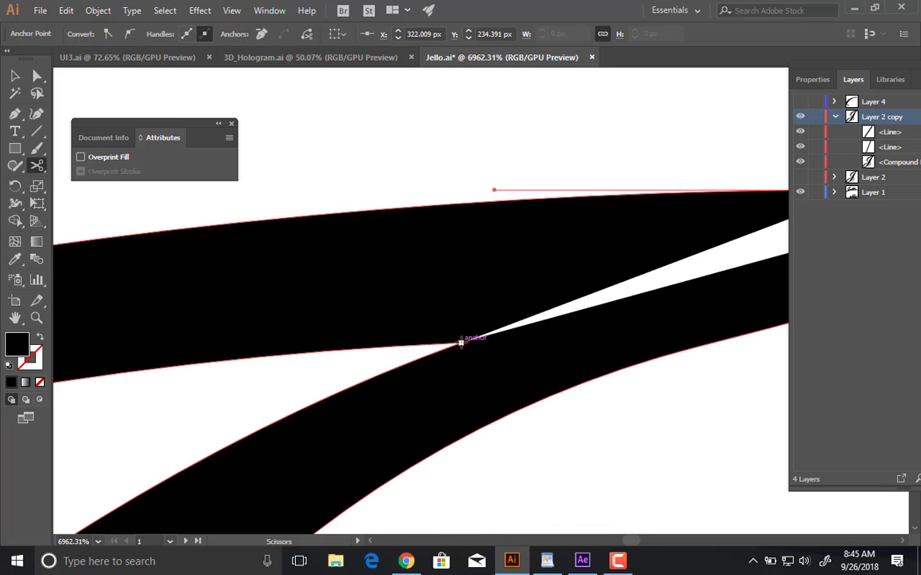
left_click(460, 343)
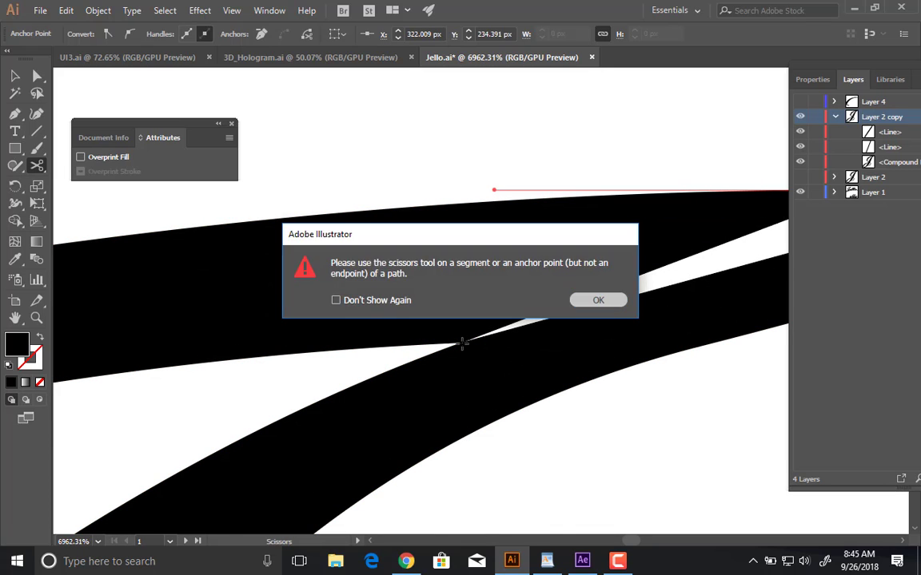
key("Return")
Try deleting the upper stroke of the copied J, and undo the edits back to before the Layer 2 duplication.
key("a")
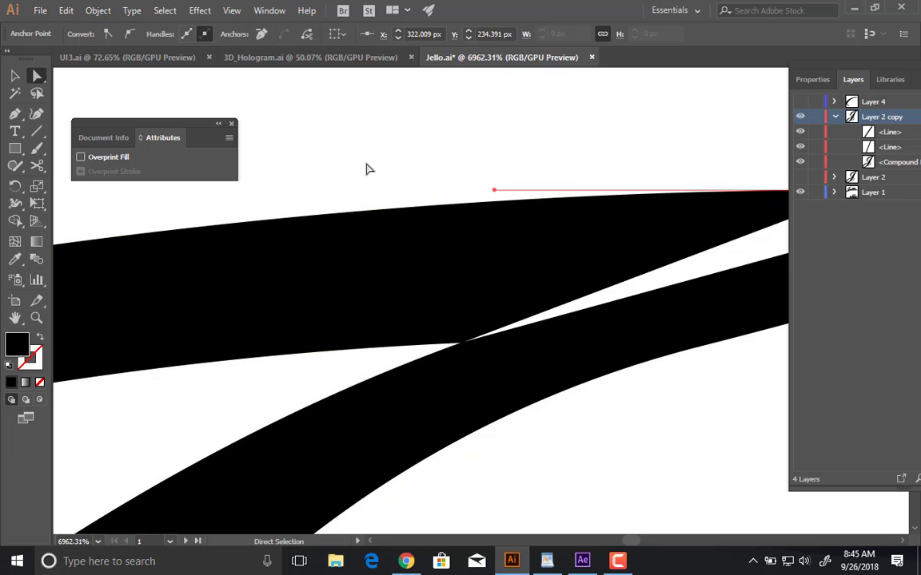
left_click(368, 169)
left_click(345, 232)
key("Delete")
key("ctrl+z")
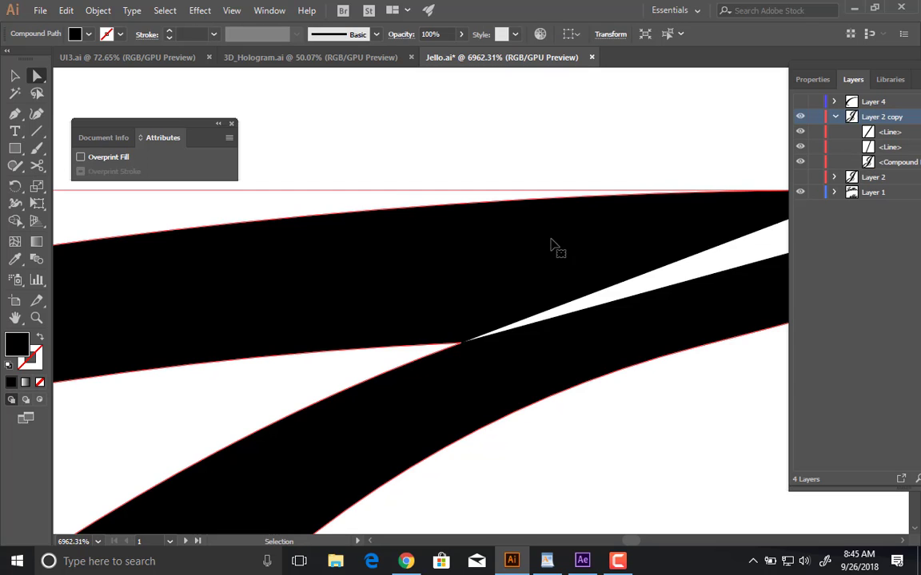
key("ctrl+z")
key("ctrl+z")
key("ctrl+z")
Cut the J on Layer 2 at its inner corner and at the upper tip anchor with the Scissors tool.
left_click_drag(637, 325, 216, 301)
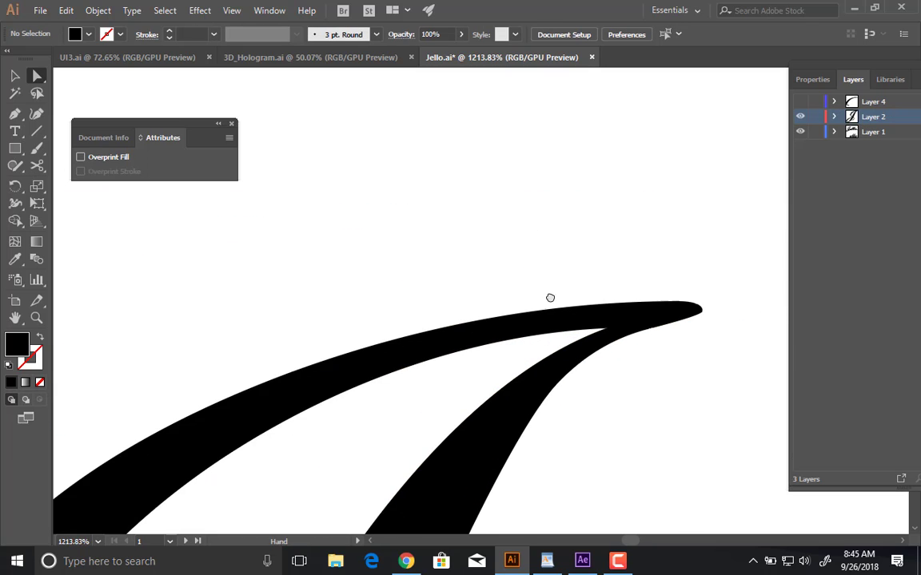
left_click_drag(550, 298, 484, 216)
scroll(416, 209, "down", 5)
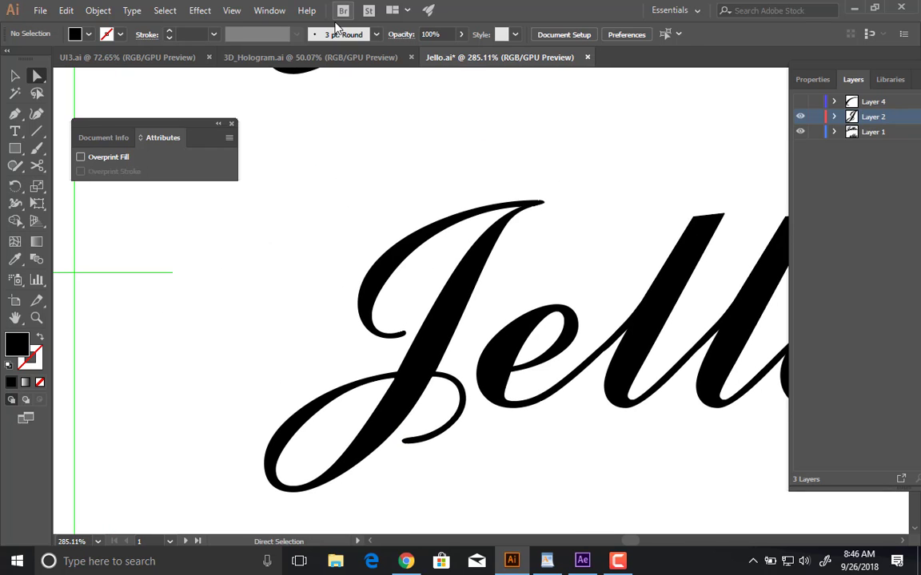
left_click_drag(529, 208, 526, 287)
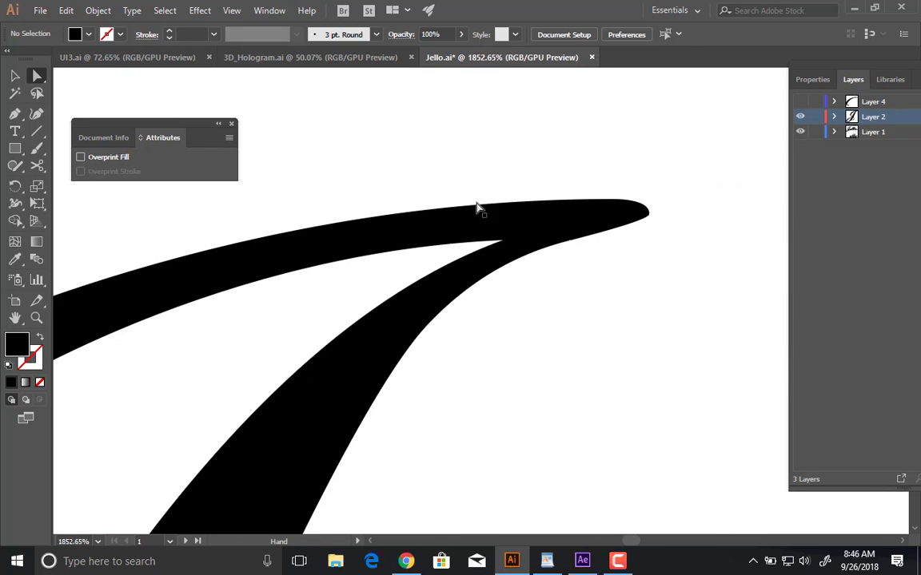
left_click(15, 149)
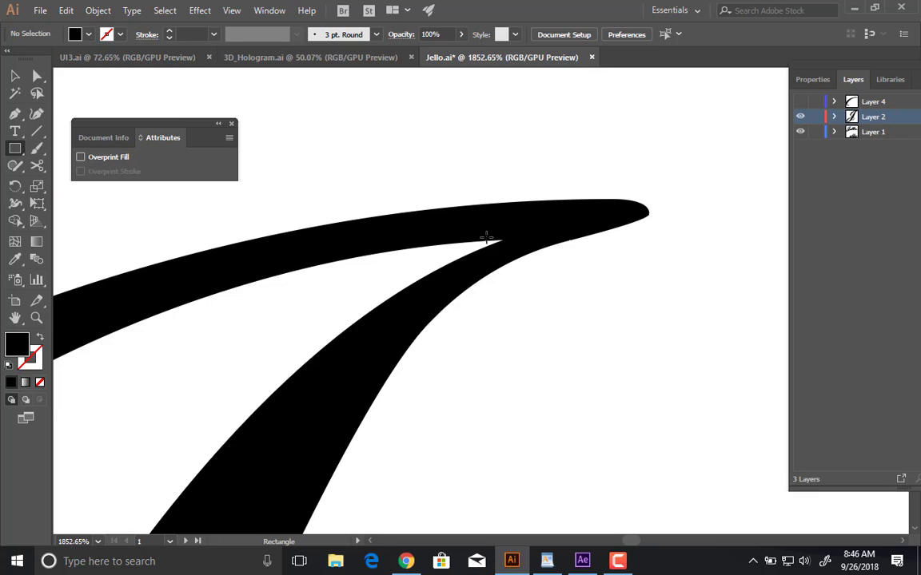
key("c")
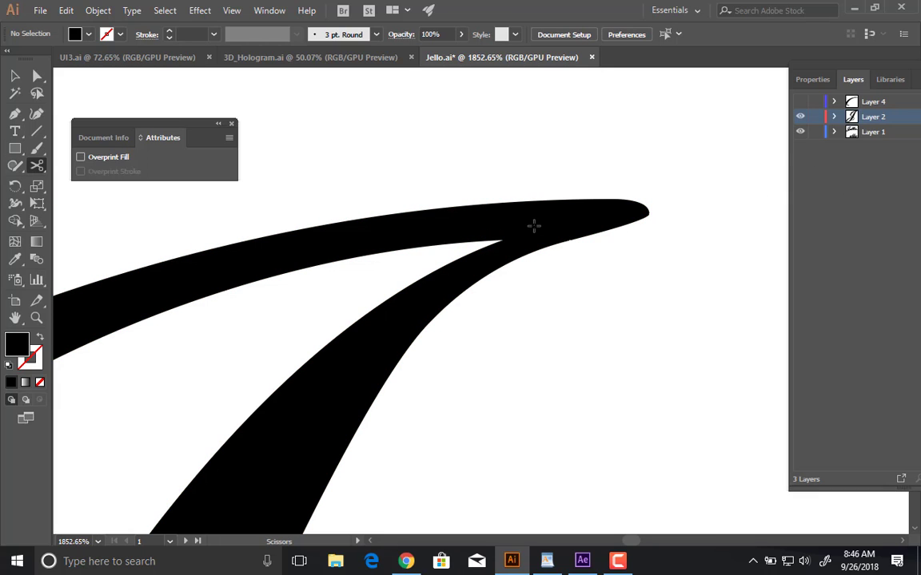
left_click_drag(486, 247, 652, 262)
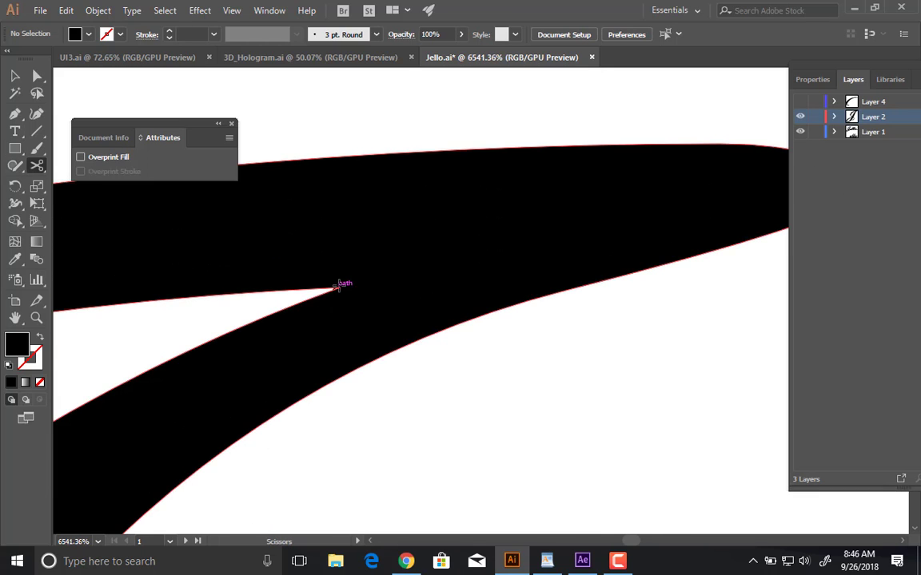
left_click(339, 286)
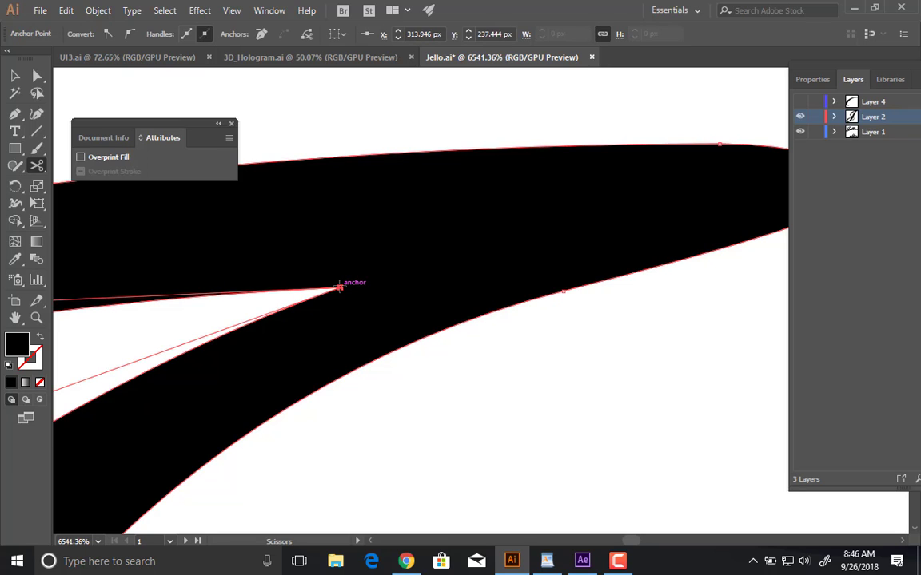
left_click(339, 288)
key("Return")
left_click_drag(764, 215, 671, 253)
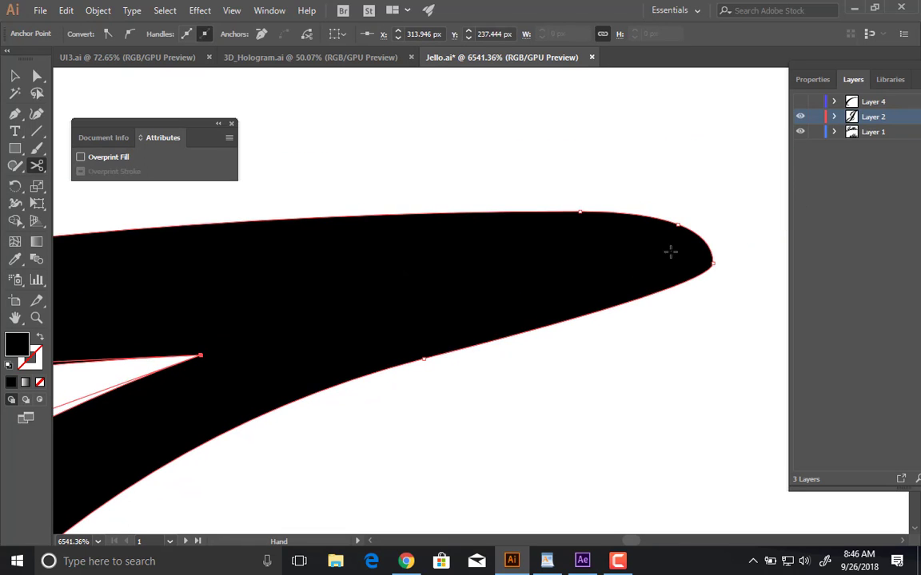
left_click(679, 224)
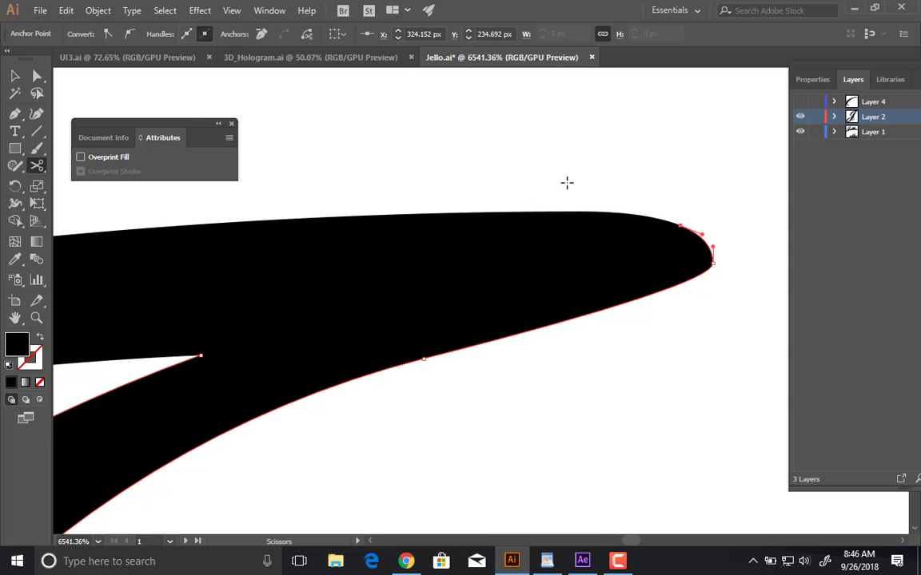
Delete the J's separated upper-left stroke from Layer 2, keeping the stem.
key("a")
left_click(547, 205)
left_click(546, 219)
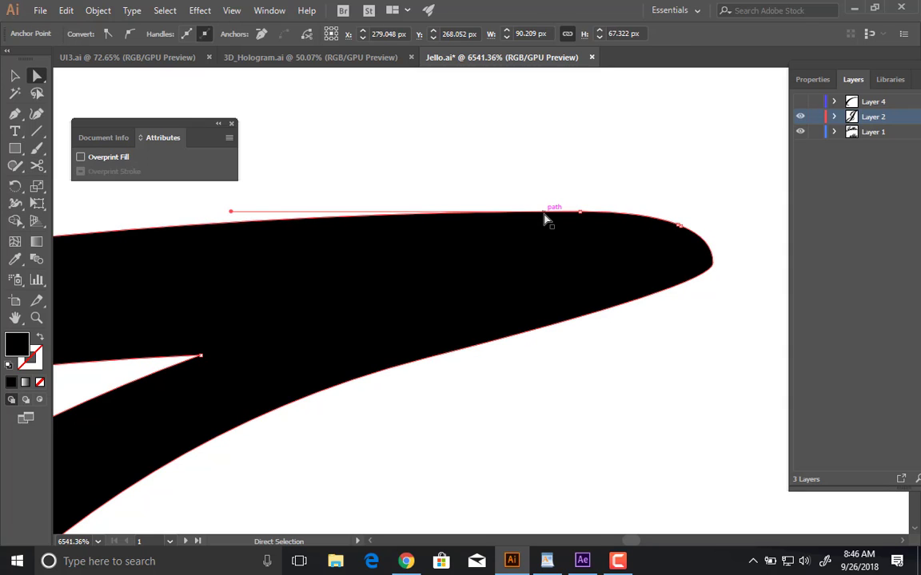
key("Delete")
key("Delete")
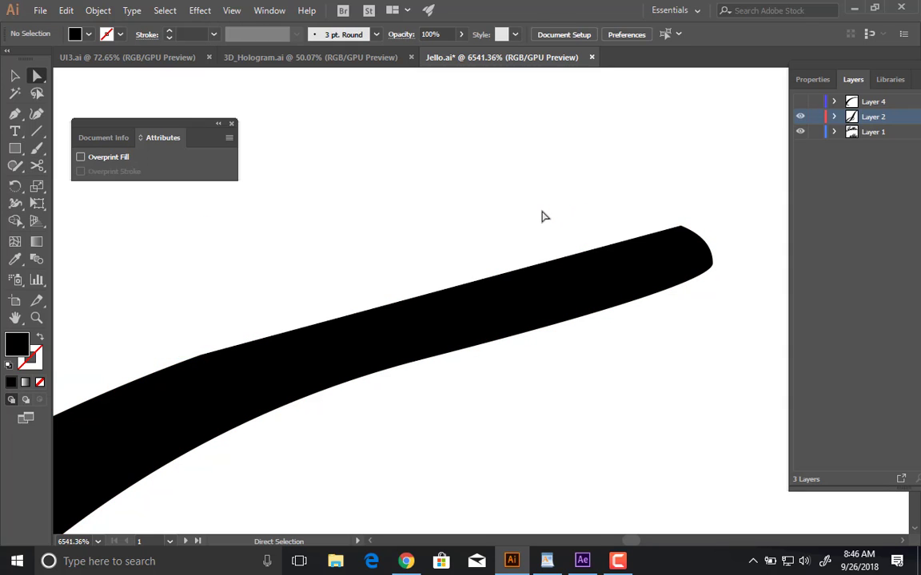
left_click_drag(692, 370, 409, 356)
left_click_drag(654, 372, 546, 109)
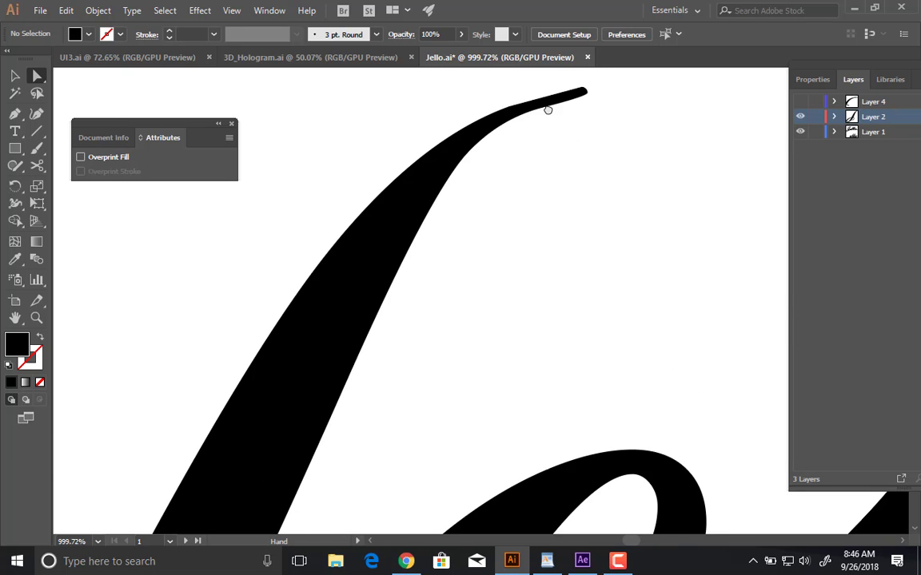
Delete the two short leftover line paths across the J's crossing, on both edges of the stem on Layer 2.
left_click_drag(311, 511, 505, 72)
scroll(508, 405, "up", 5)
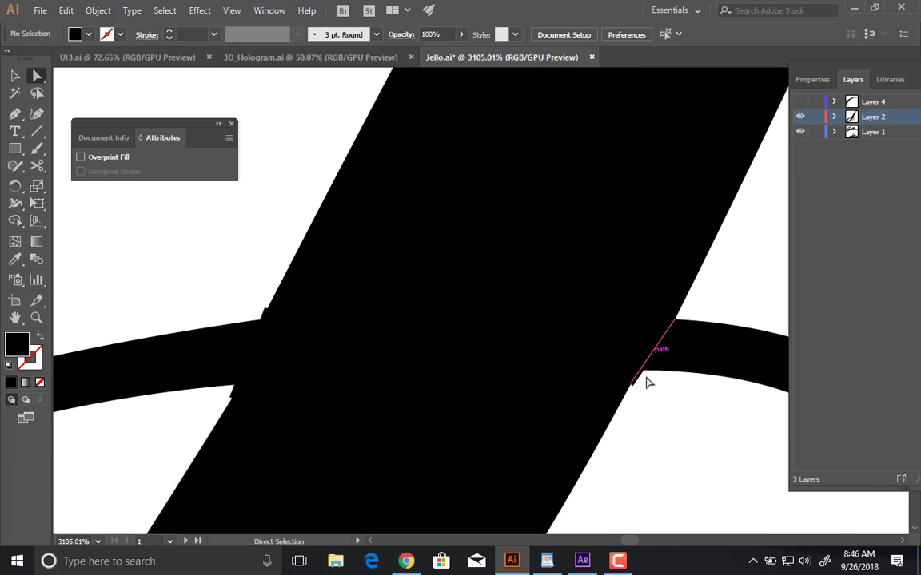
left_click(637, 384)
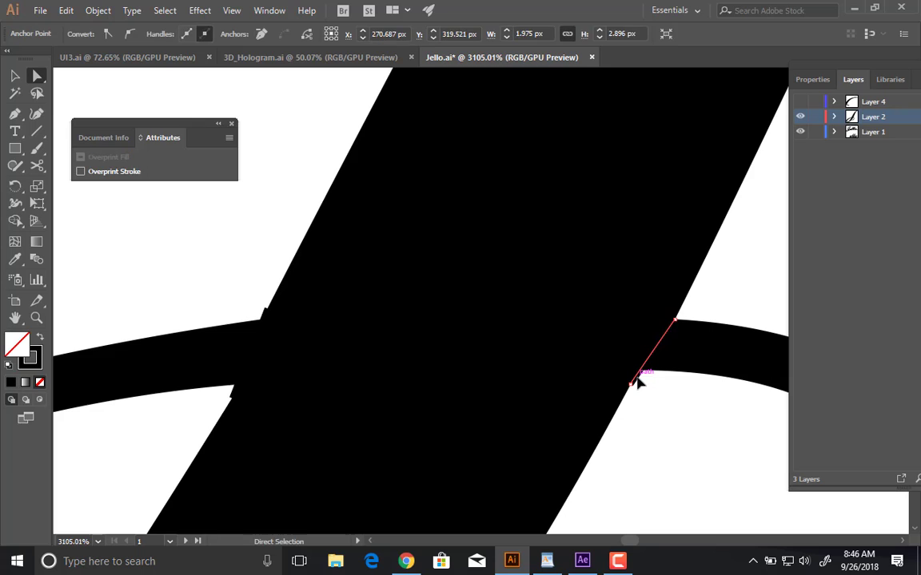
left_click(273, 364)
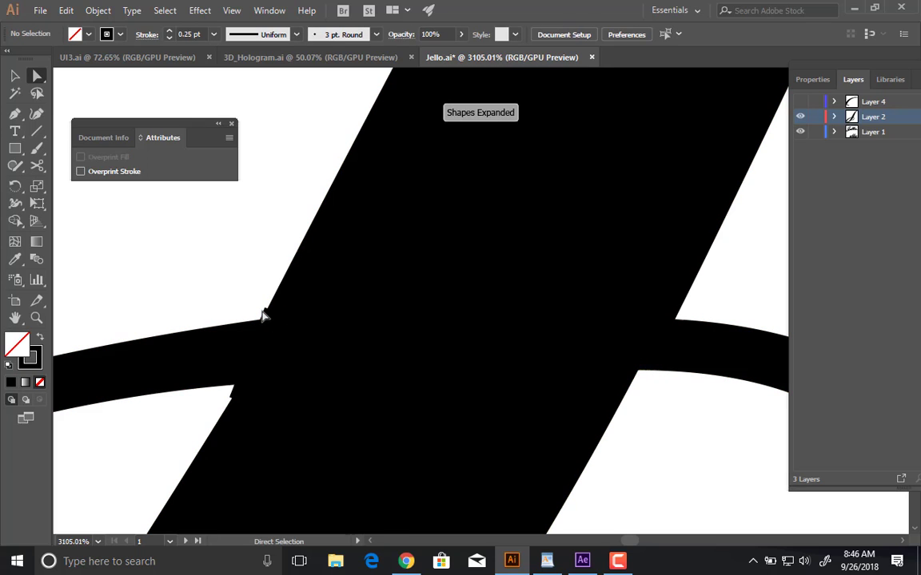
left_click(264, 320)
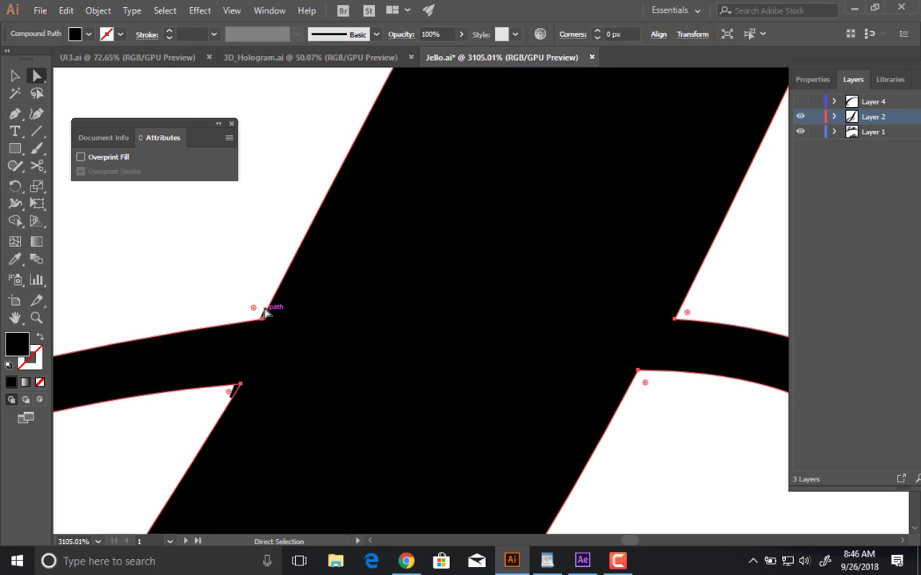
left_click(202, 307)
key("v")
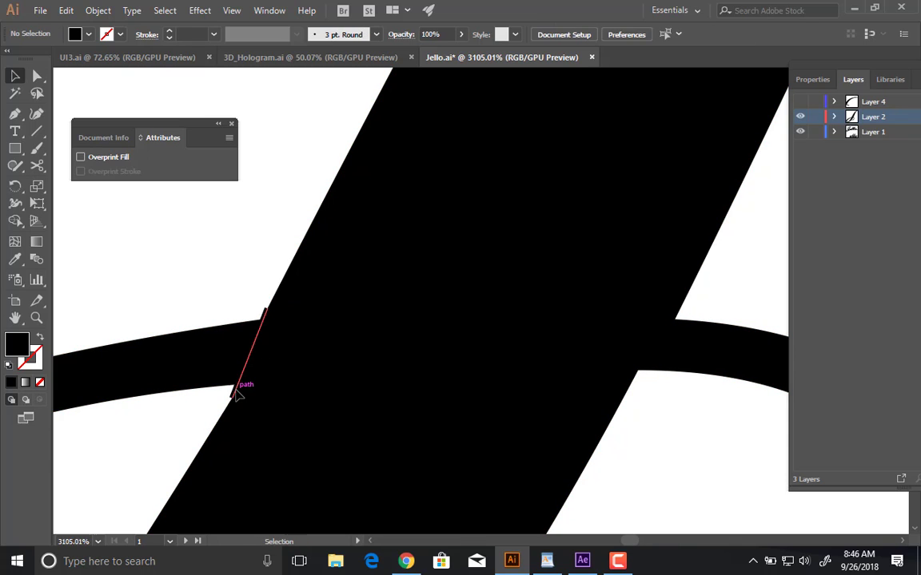
left_click(236, 387)
key("Delete")
Cut the J with the Scissors tool at the four corner anchors where the thin stroke crosses the stem.
left_click(269, 319)
key("c")
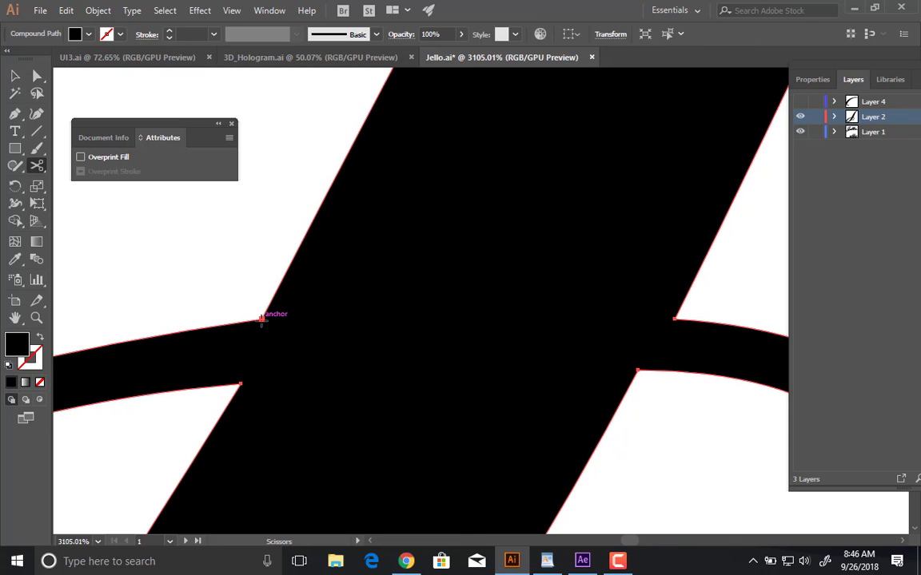
left_click(262, 319)
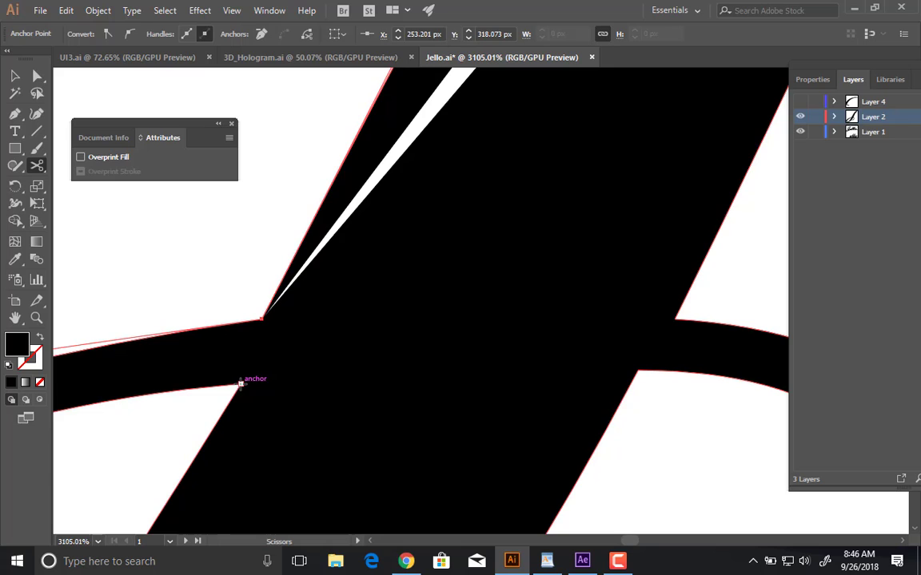
left_click(241, 384)
left_click(679, 320)
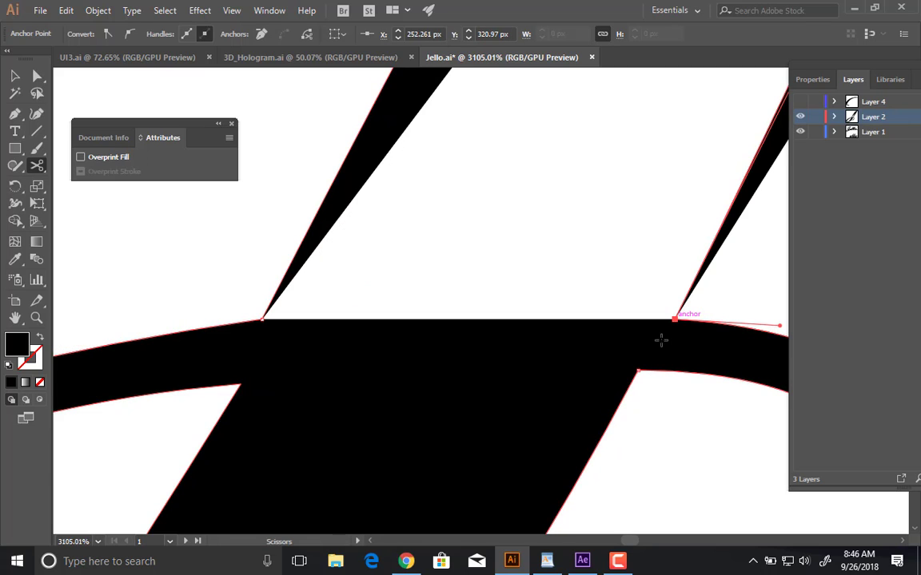
left_click(637, 370)
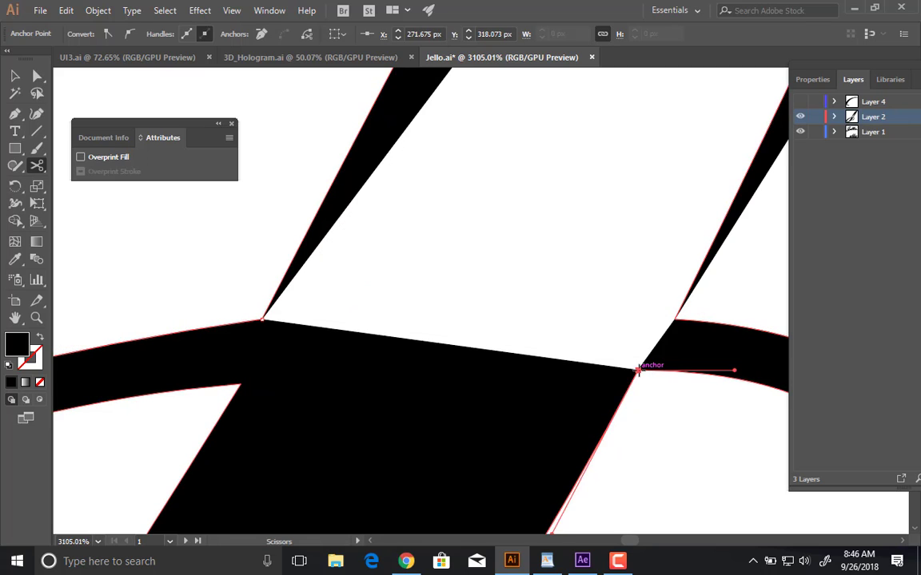
Cut the J's lower loop at its leftmost inner and outer anchors with the Scissors tool.
key("a")
left_click(728, 369)
scroll(428, 381, "down", 8)
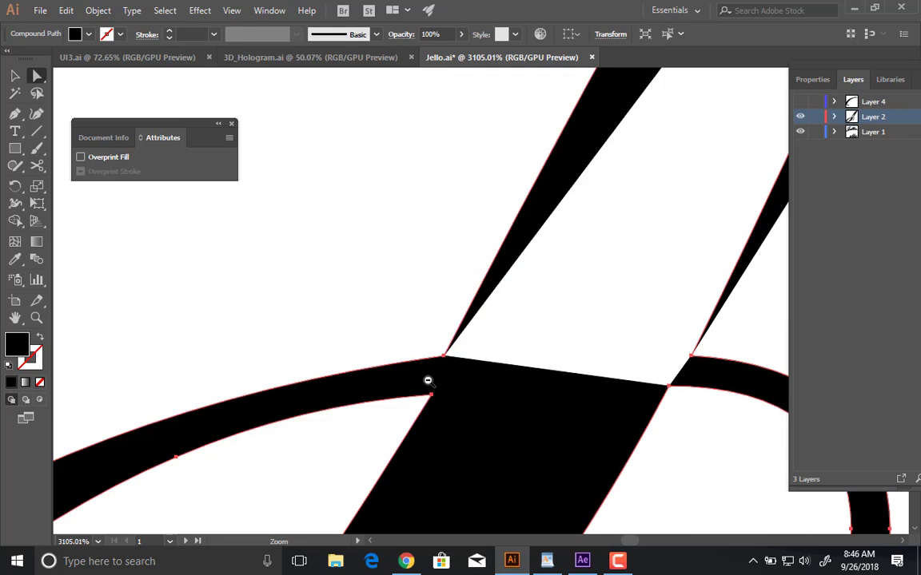
left_click_drag(601, 407, 402, 319)
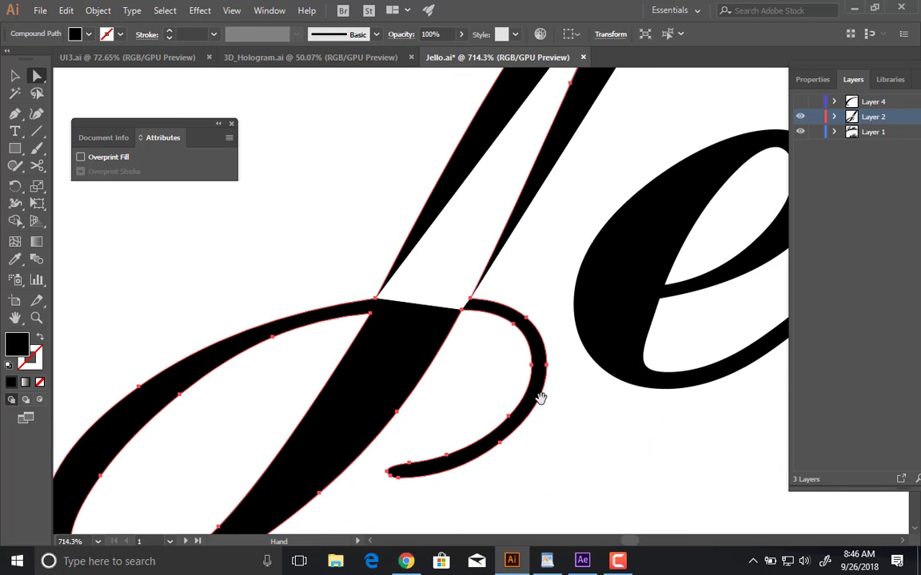
left_click_drag(538, 481, 583, 380)
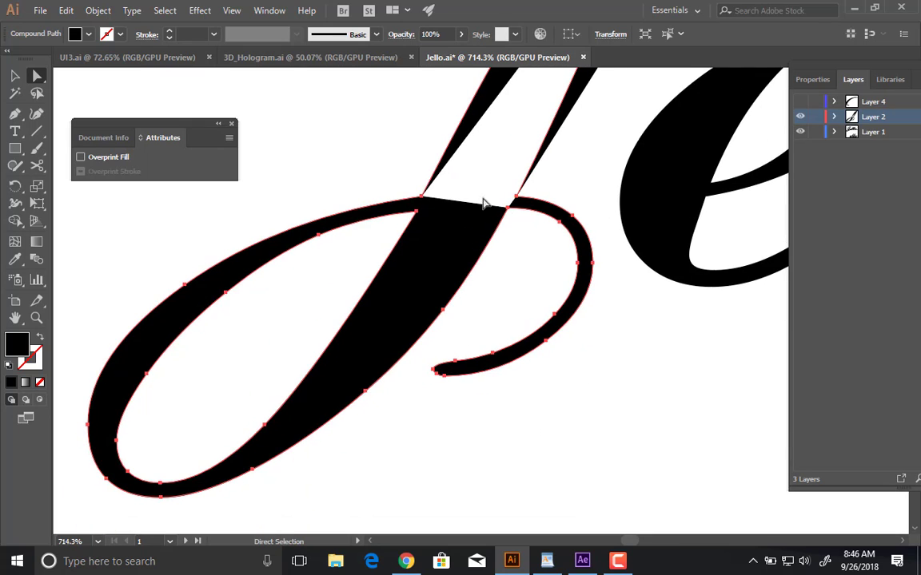
left_click_drag(289, 323, 518, 264)
left_click_drag(364, 317, 459, 296)
left_click_drag(304, 368, 431, 174)
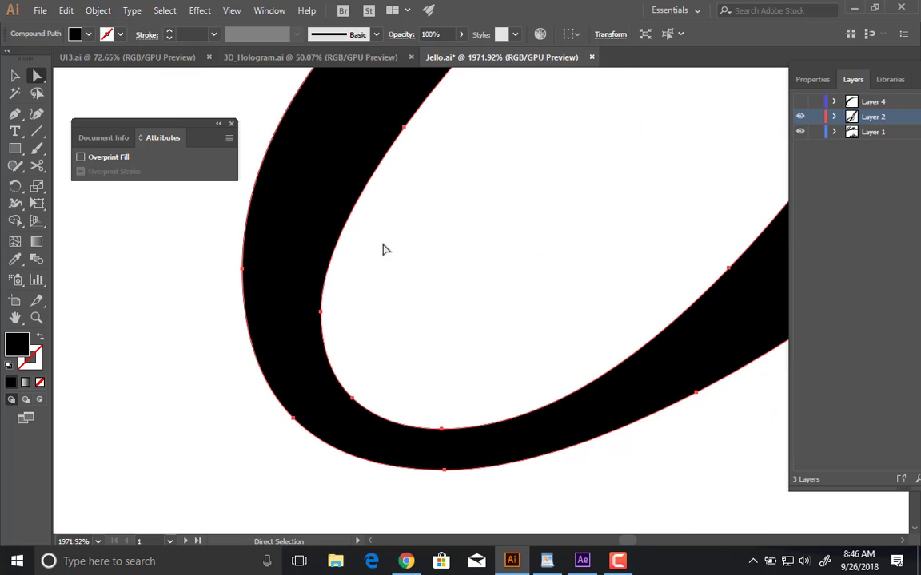
key("c")
left_click(320, 314)
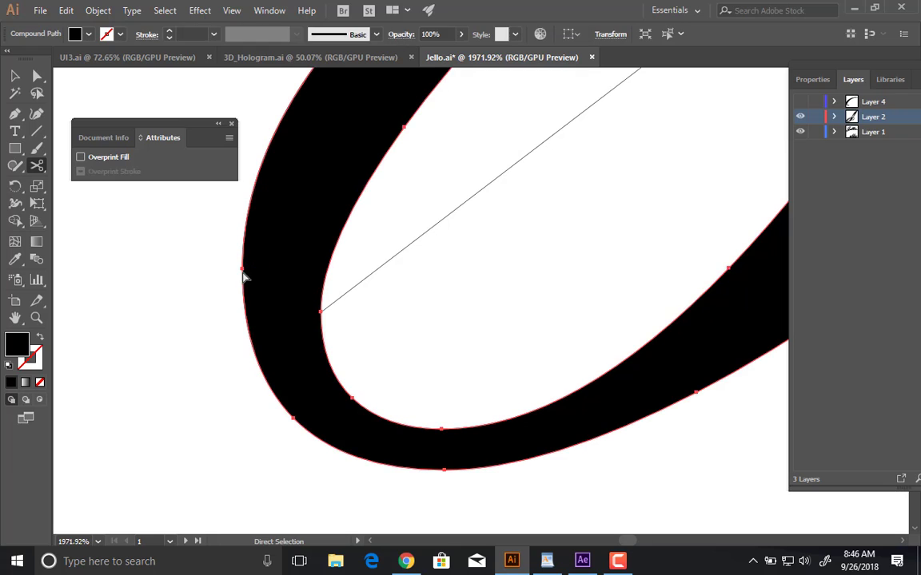
left_click(242, 268)
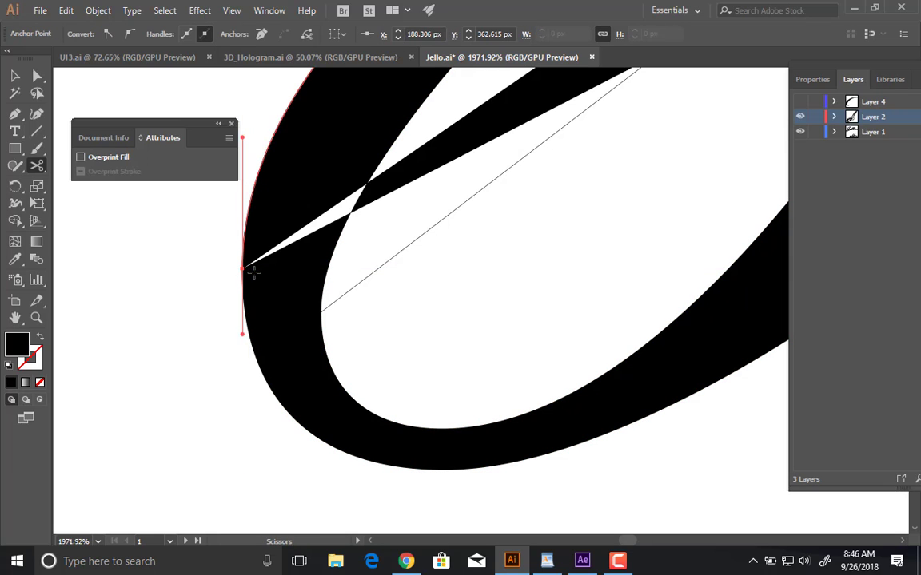
Undo the Scissors cut at the lower loop's outer anchor and reselect the J's path.
left_click_drag(400, 270, 207, 246)
left_click_drag(443, 211, 346, 328)
key("v")
left_click(360, 276)
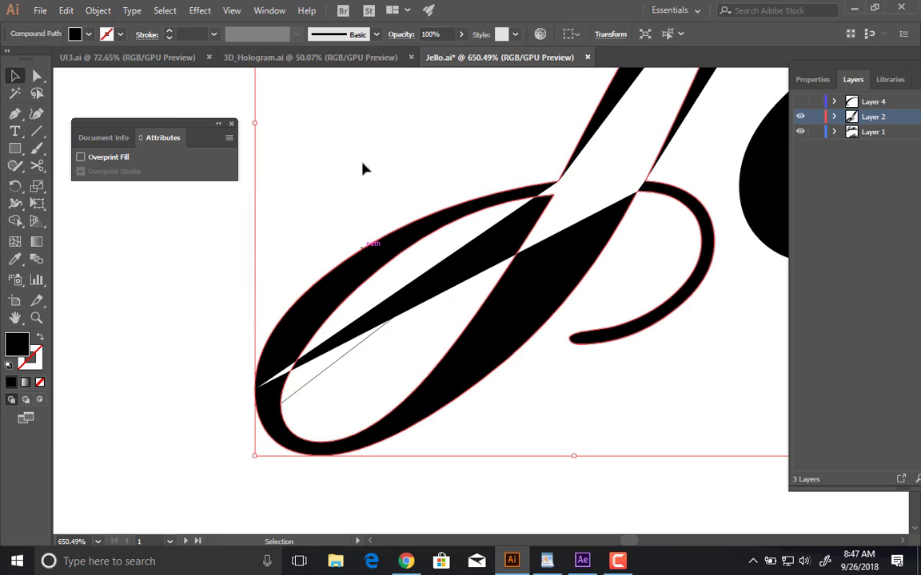
key("ctrl+z")
left_click(337, 286)
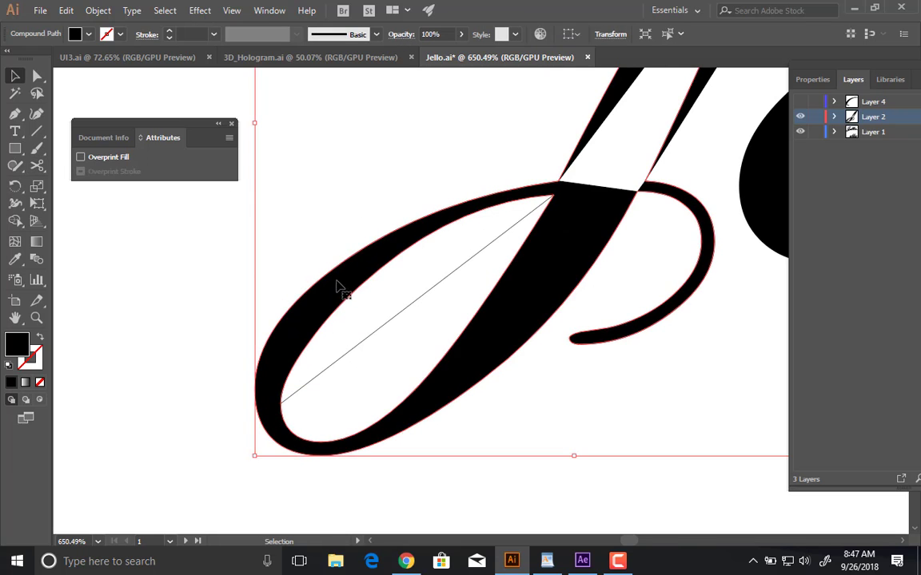
left_click_drag(234, 219, 208, 212)
key("ctrl+z")
key("a")
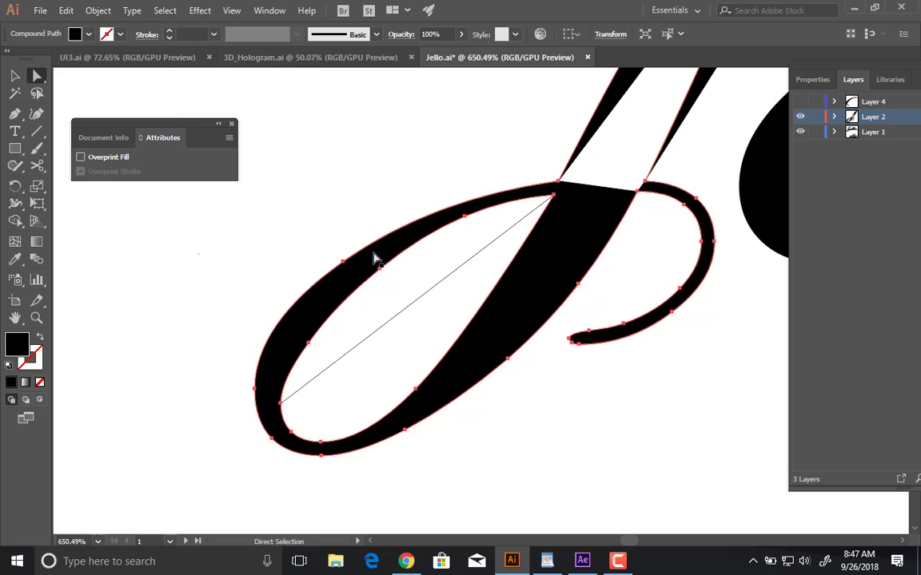
left_click(353, 230)
left_click_drag(402, 238, 271, 201)
key("ctrl+z")
Retry the Scissors cuts at the inner and outer anchors on the lower loop's left side.
left_click_drag(399, 231, 230, 388)
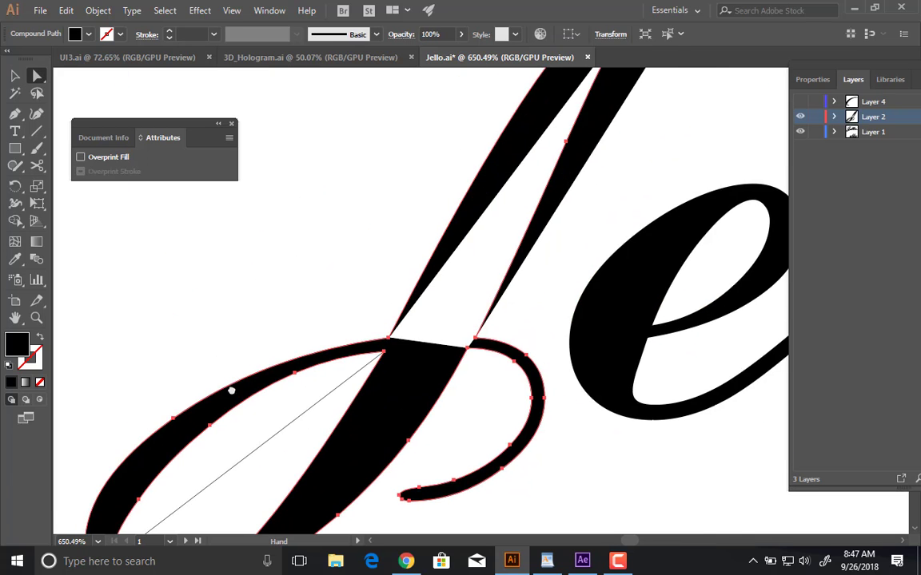
left_click_drag(503, 231, 267, 378)
scroll(267, 377, "down", 5)
scroll(362, 325, "left", 4)
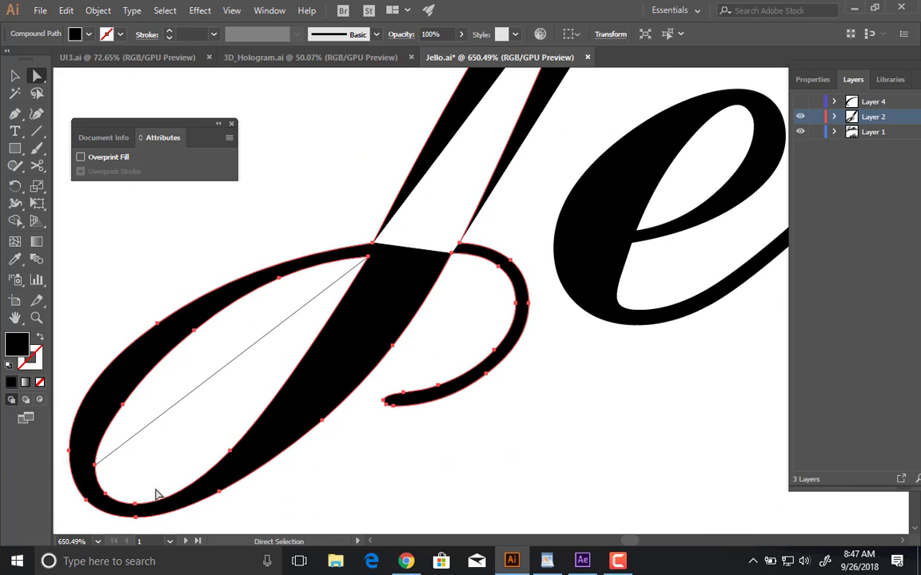
left_click_drag(402, 289, 679, 294)
left_click_drag(344, 231, 625, 163)
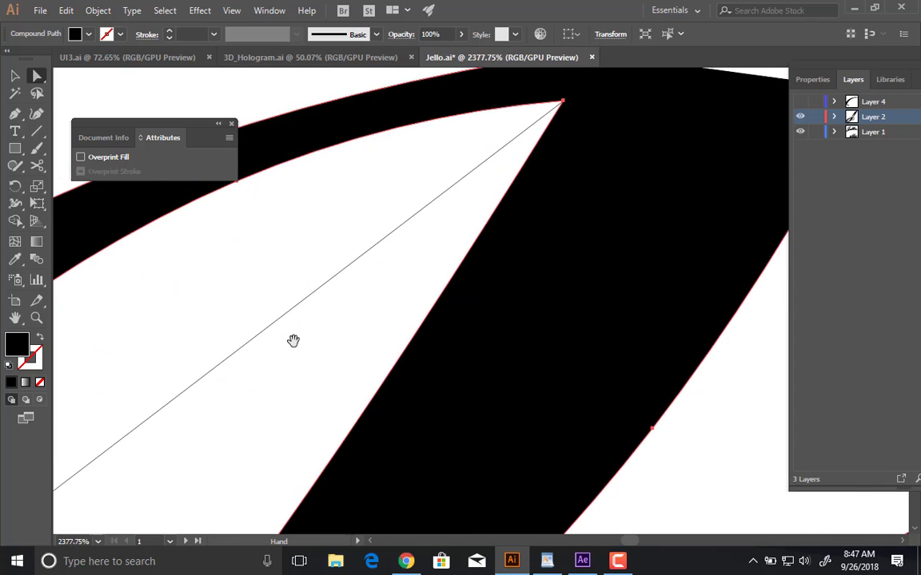
left_click_drag(280, 341, 739, 135)
left_click_drag(68, 451, 381, 224)
left_click_drag(381, 409, 401, 306)
key("c")
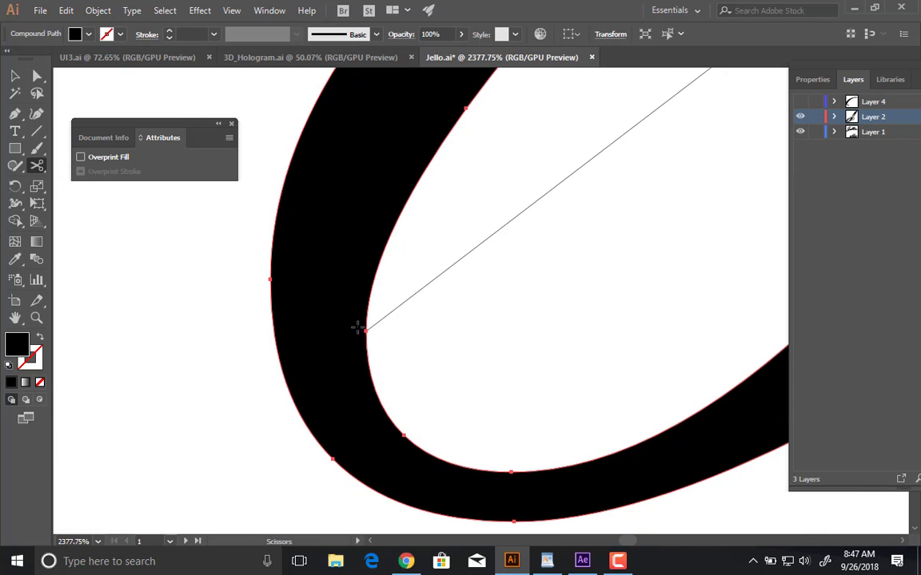
left_click(369, 330)
key("Return")
left_click(271, 279)
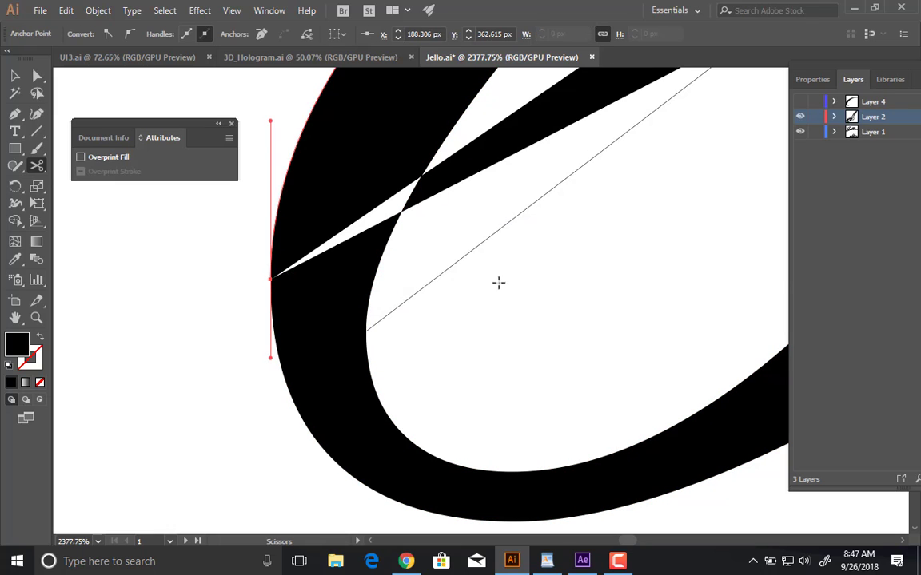
Join the lower loop's inner and outer cut anchors with a straight segment using the Pen tool.
key("a")
left_click(383, 415)
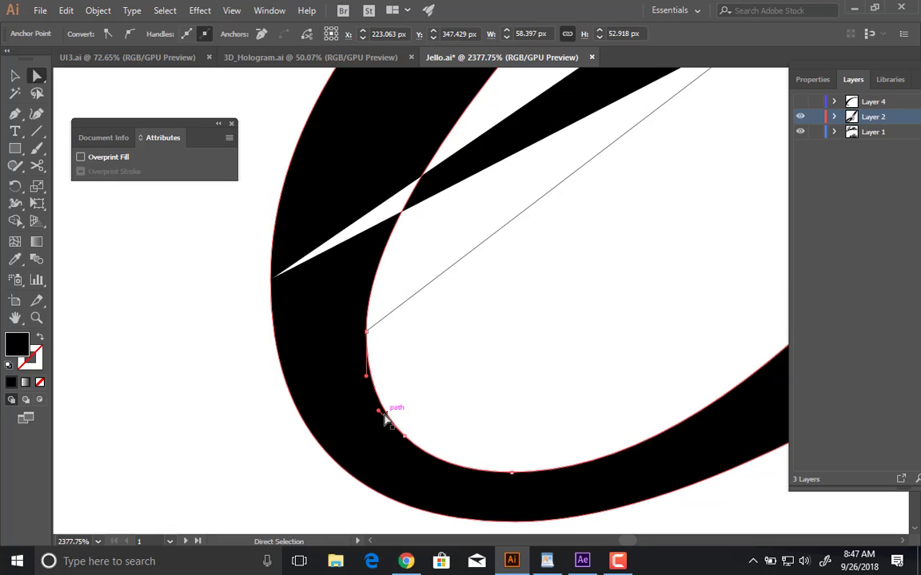
left_click(296, 404)
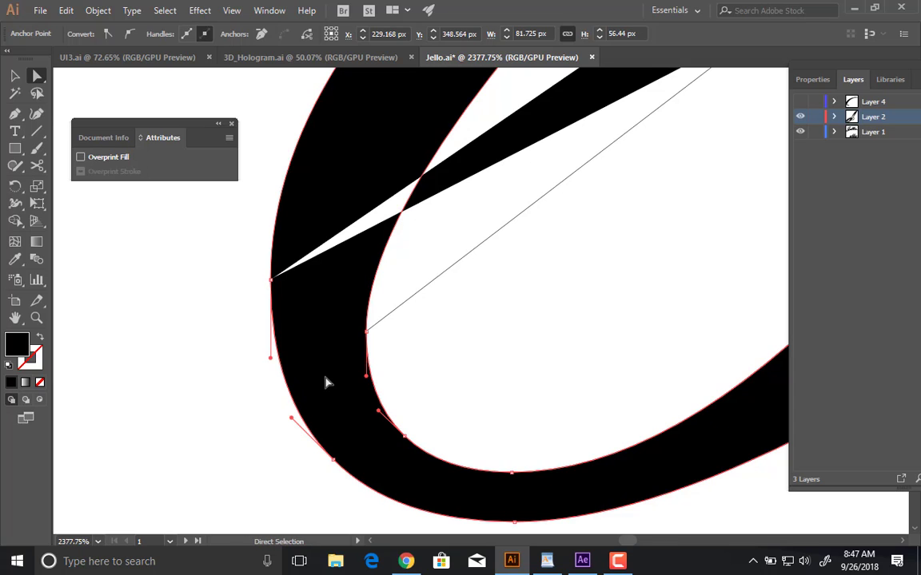
key("p")
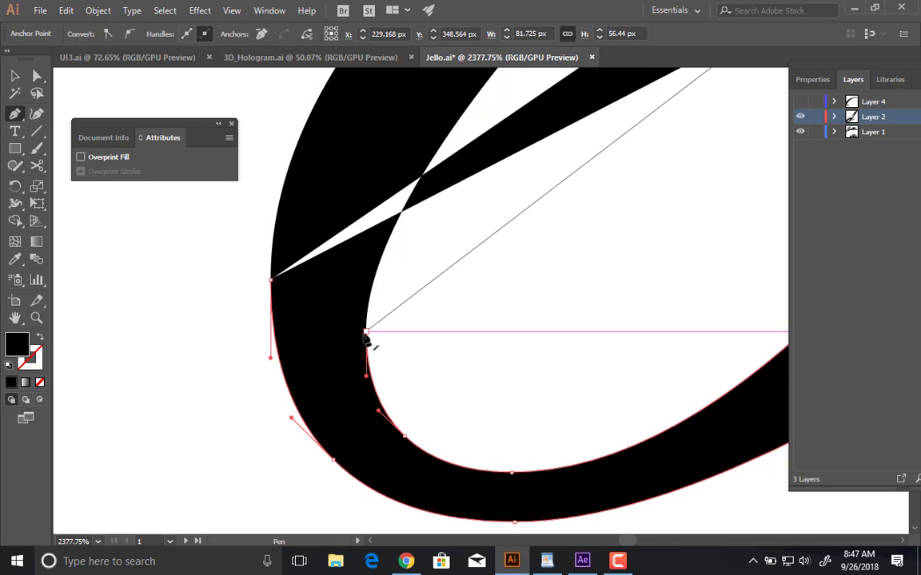
left_click(366, 333)
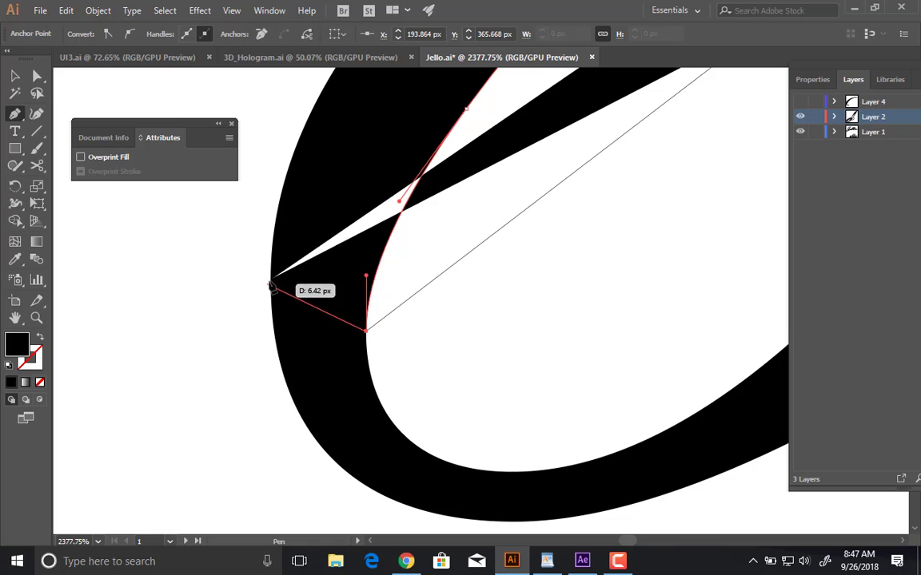
left_click(271, 279)
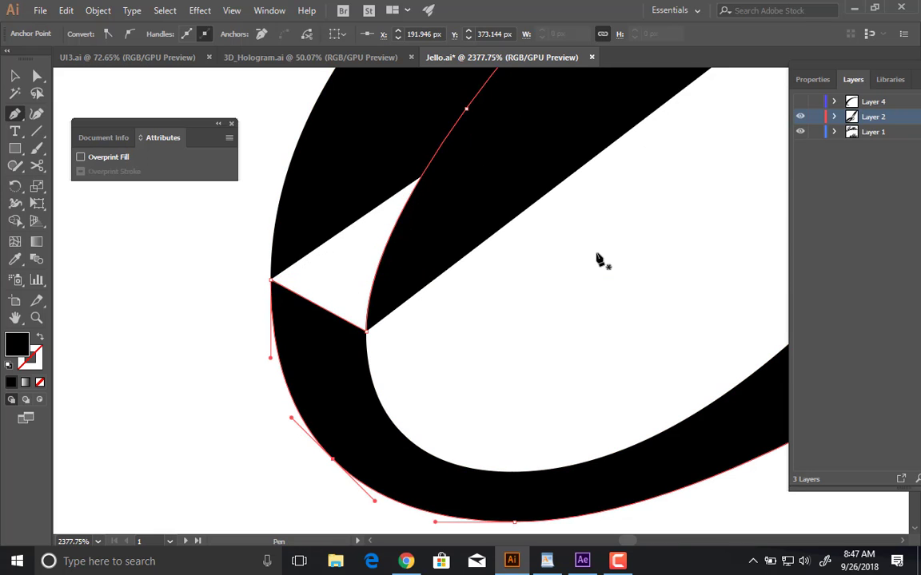
Try closing the loop stroke's upper end between the two corner anchors with the Pen tool, and undo it.
left_click_drag(592, 259, 531, 242)
left_click_drag(754, 139, 507, 319)
left_click_drag(471, 350, 398, 435)
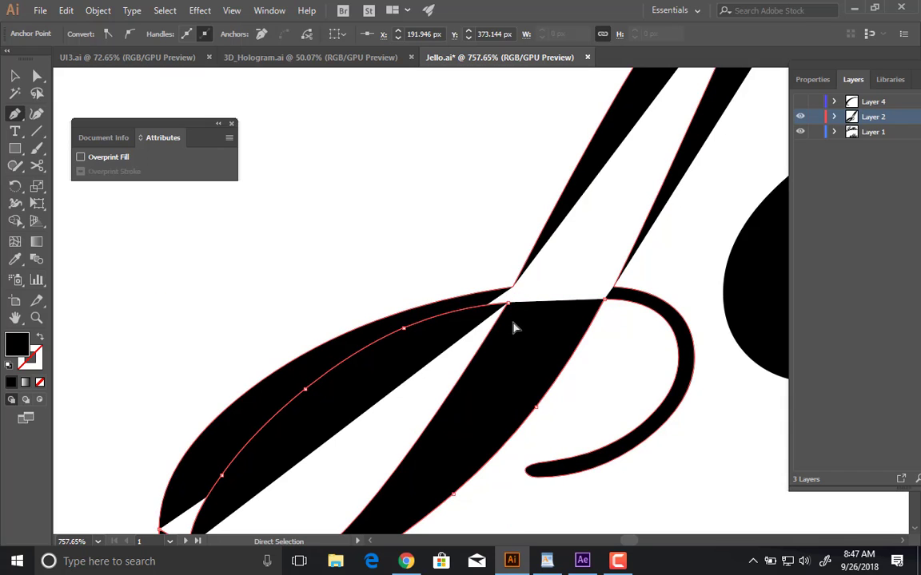
scroll(502, 294, "up", 5)
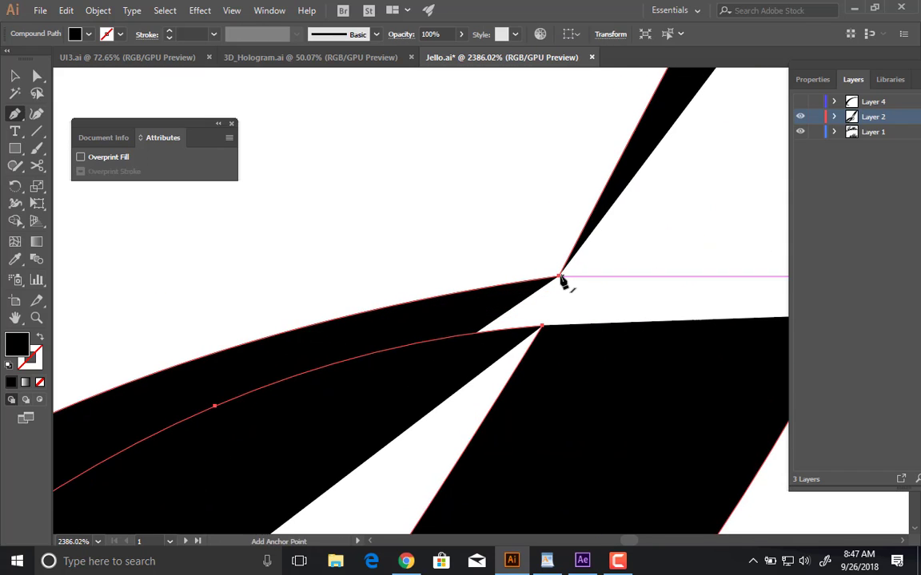
left_click_drag(543, 326, 548, 334)
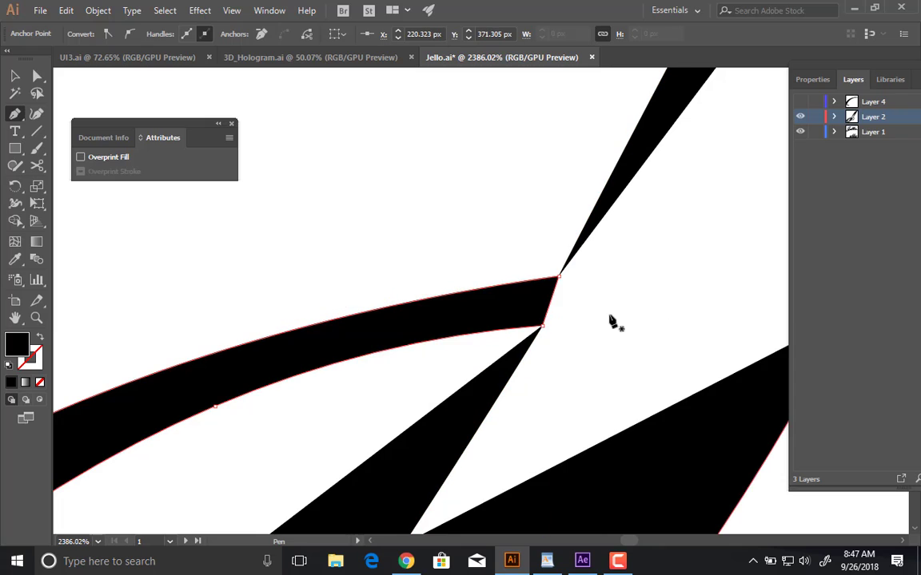
key("ctrl+z")
key("ctrl+z")
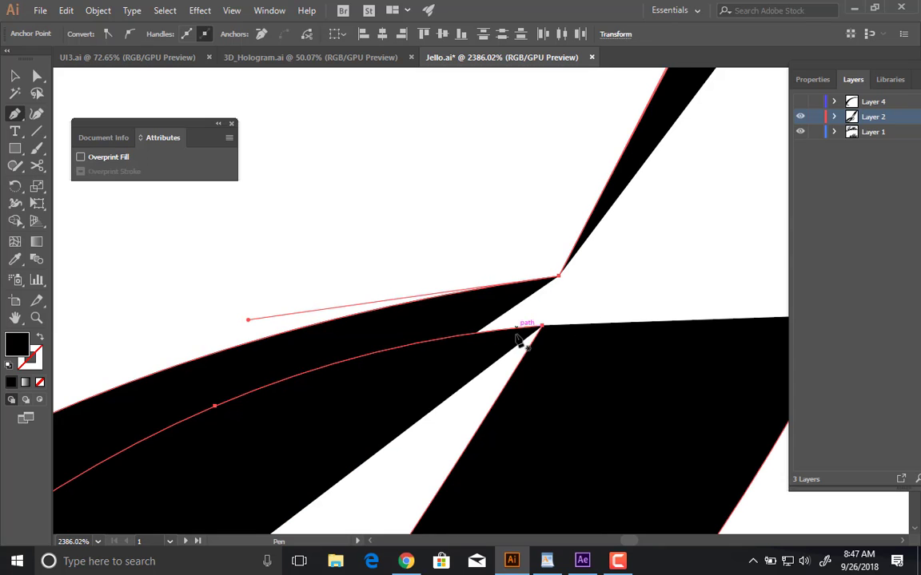
Undo the loop joins and all Scissors cuts back to the intact J on Layer 2.
key("a")
left_click(528, 328)
left_click_drag(492, 309, 643, 313)
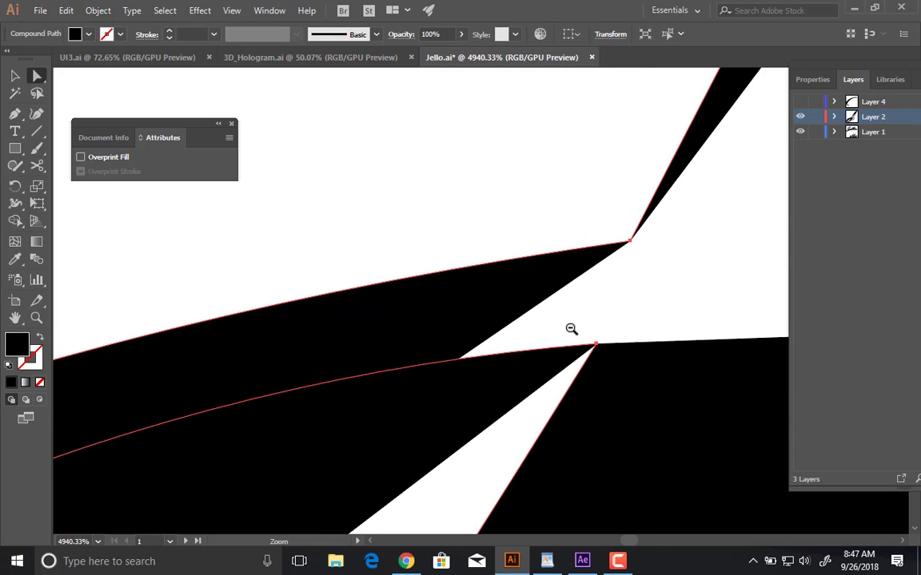
left_click_drag(571, 328, 295, 342)
left_click_drag(637, 328, 370, 343)
left_click_drag(443, 334, 337, 345)
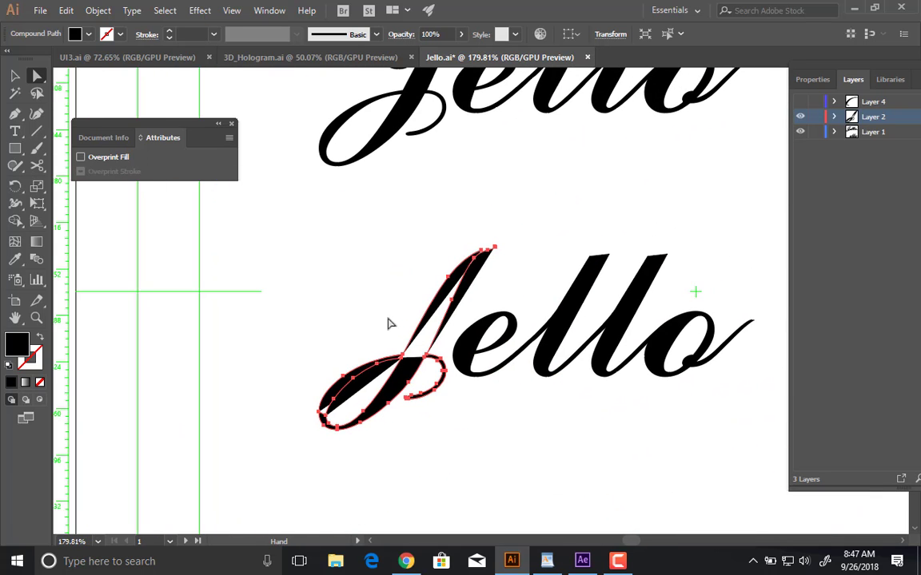
key("ctrl+z")
key("ctrl+z")
key("ctrl+z")
key("ctrl+z")
key("ctrl+z")
key("ctrl+z")
key("ctrl+z")
key("ctrl+z")
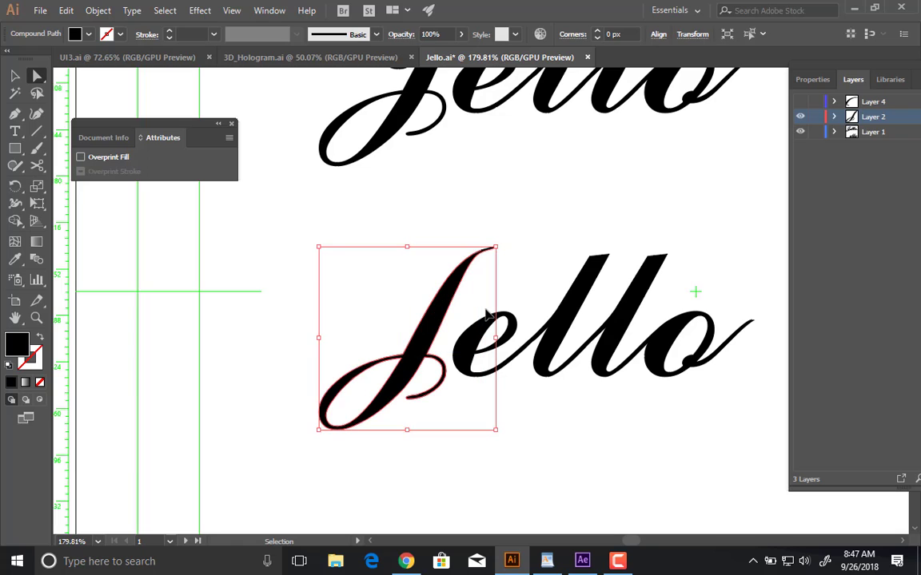
Delete the stray thin line crossing the junction where the left loop stroke meets the J's stem.
key("ctrl+z")
left_click_drag(424, 347, 551, 352)
mouse_move(400, 368)
left_mouse_down()
mouse_move(581, 364)
mouse_move(419, 317)
left_mouse_up()
left_click_drag(423, 317, 595, 329)
mouse_move(359, 356)
left_mouse_down()
mouse_move(481, 328)
mouse_move(425, 301)
left_mouse_up()
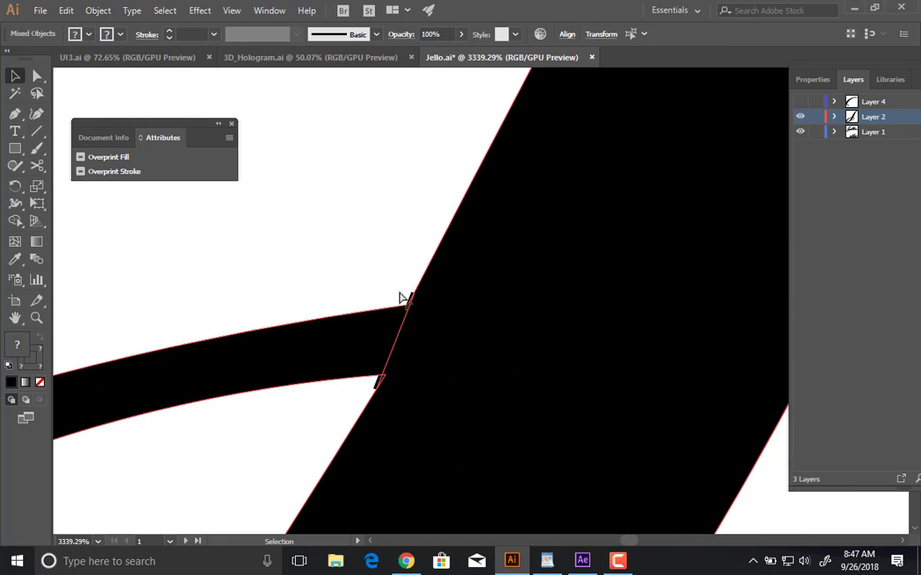
key("ctrl+z")
key("ctrl+shift+z")
left_click(402, 290)
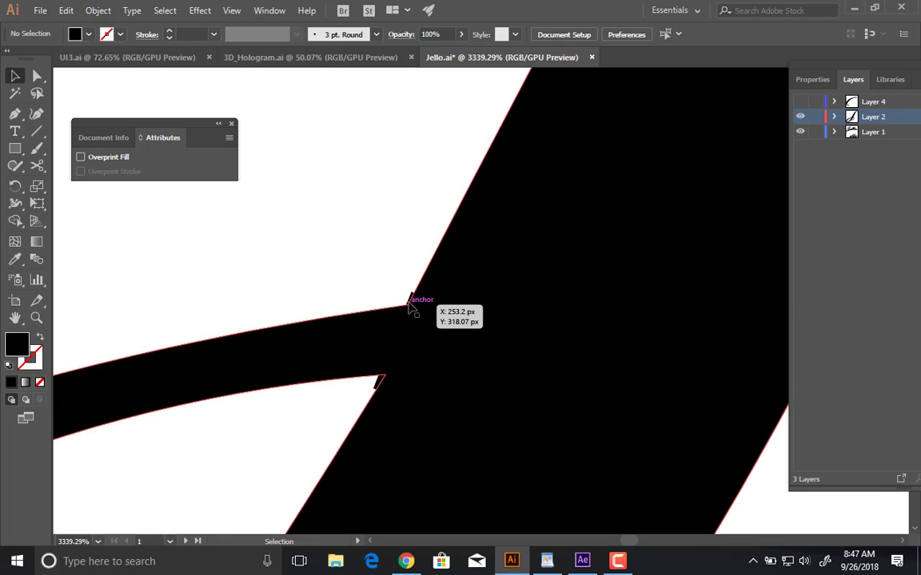
left_click(409, 298)
left_click(406, 294)
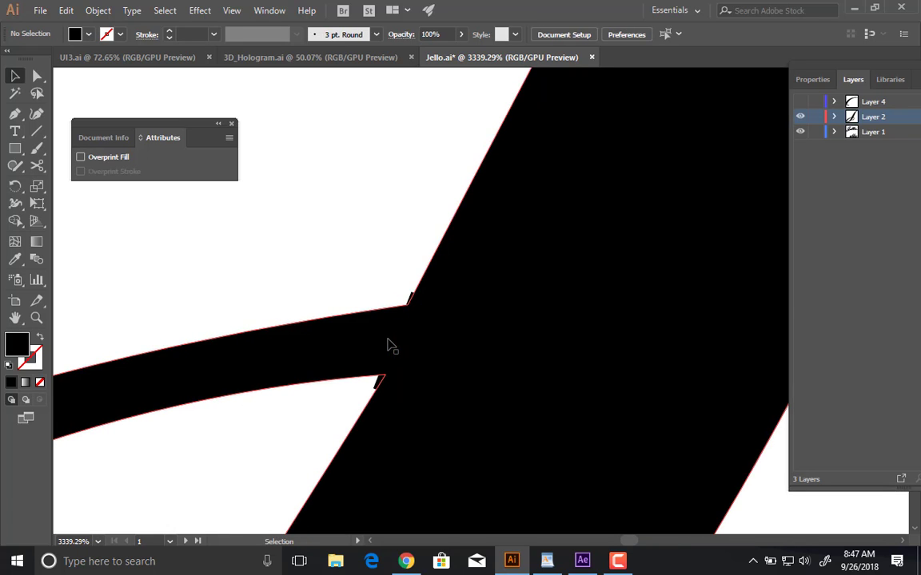
left_click(381, 377)
key("Delete")
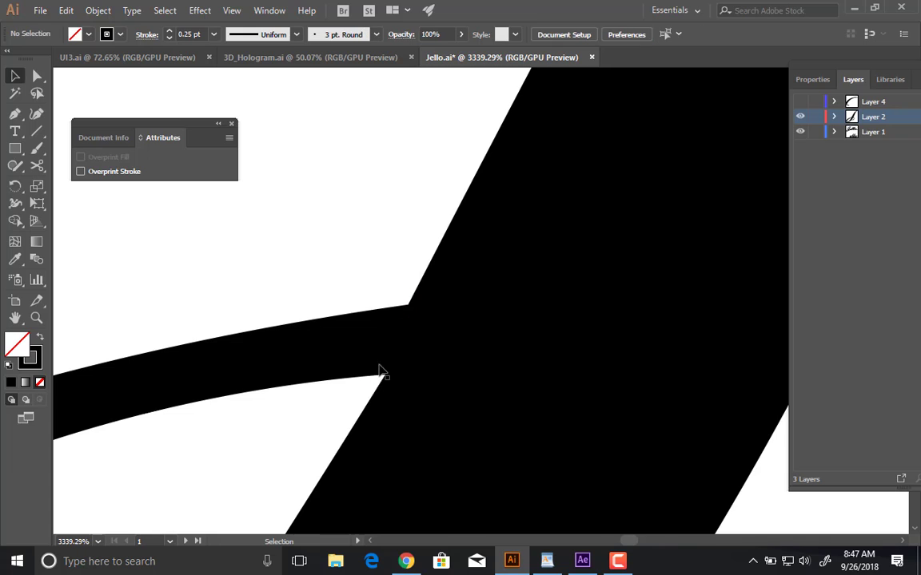
Try Scissors cuts at and just beside the upper corner anchor of the loop's left junction, undoing each one.
left_click(373, 350)
scroll(462, 331, "up", 5)
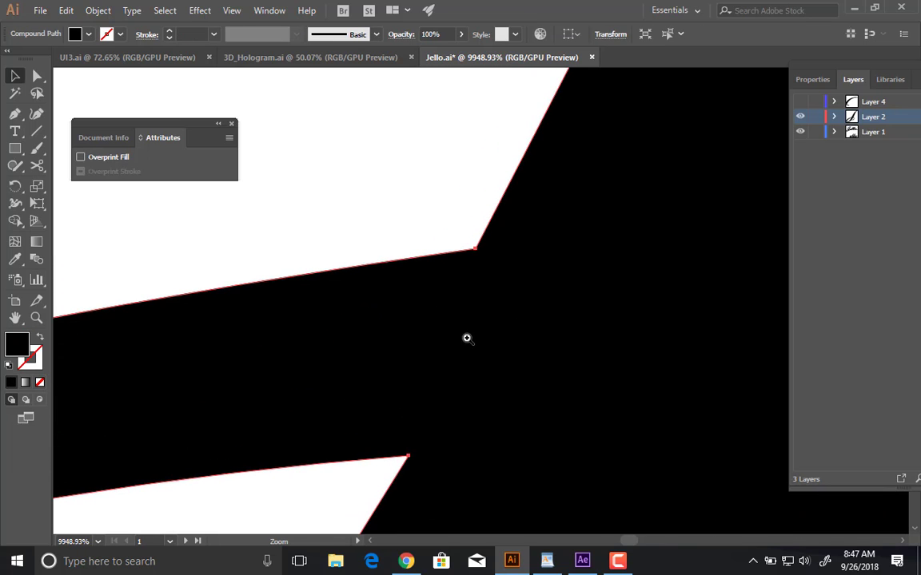
key("c")
left_click(476, 247)
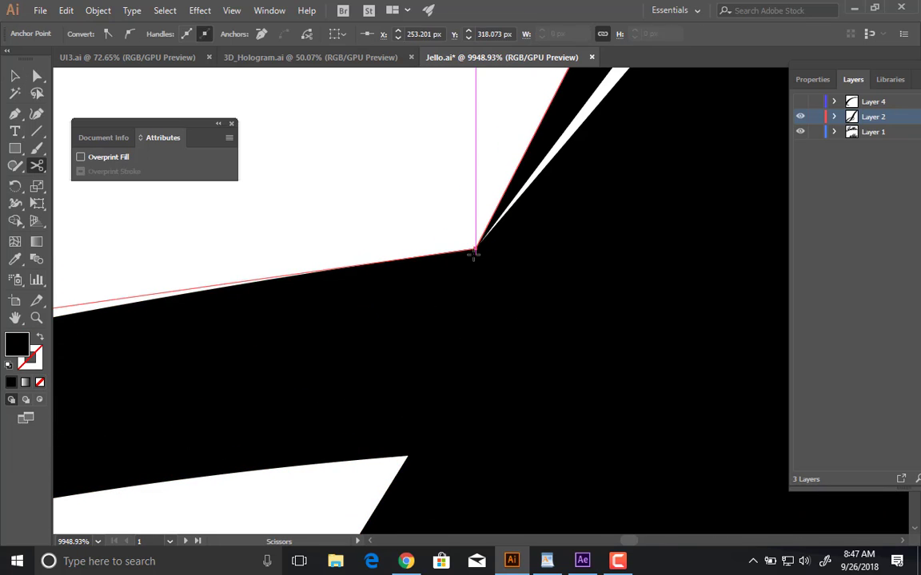
key("ctrl+z")
left_click(454, 251)
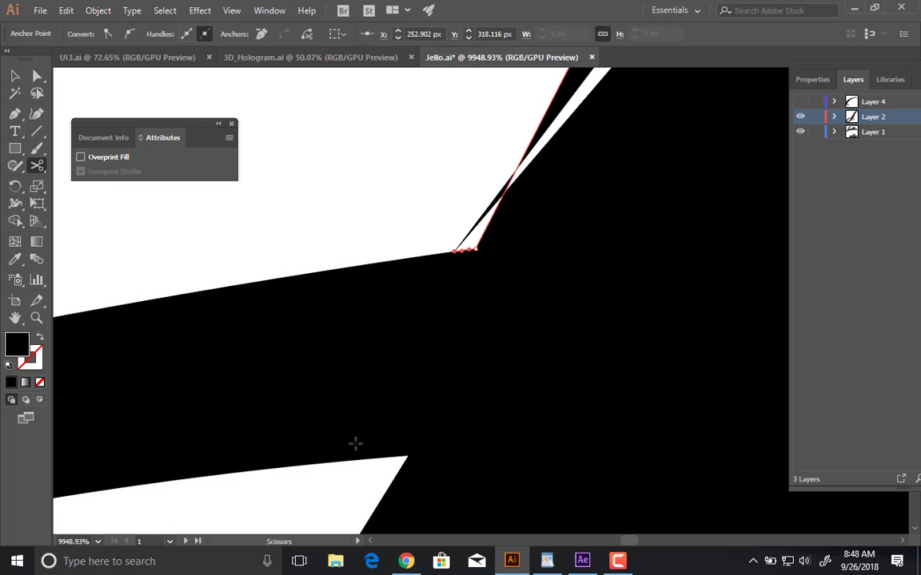
key("ctrl+z")
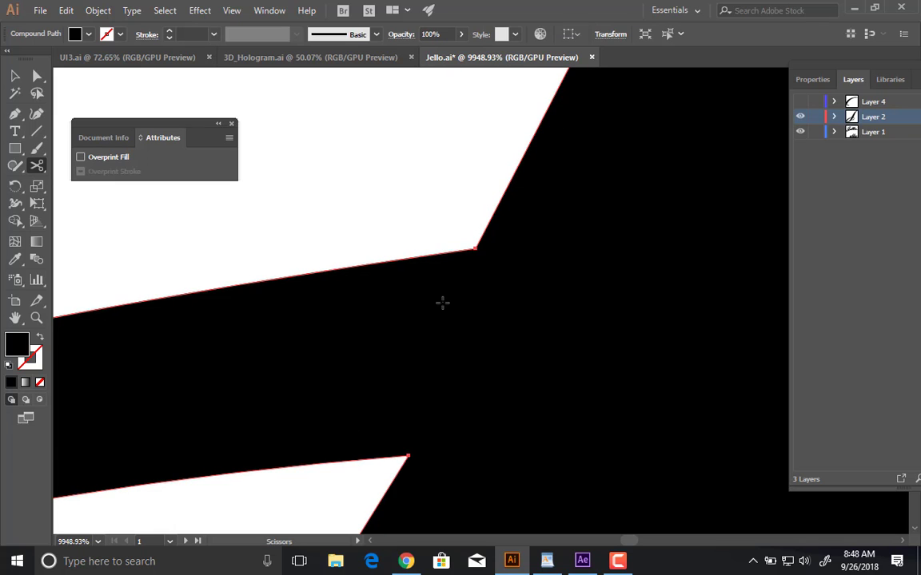
Cut both edges of the left loop stroke just beside the stem with Scissors, and pull its cut ends away from the stem.
left_click(449, 252)
left_click(382, 463)
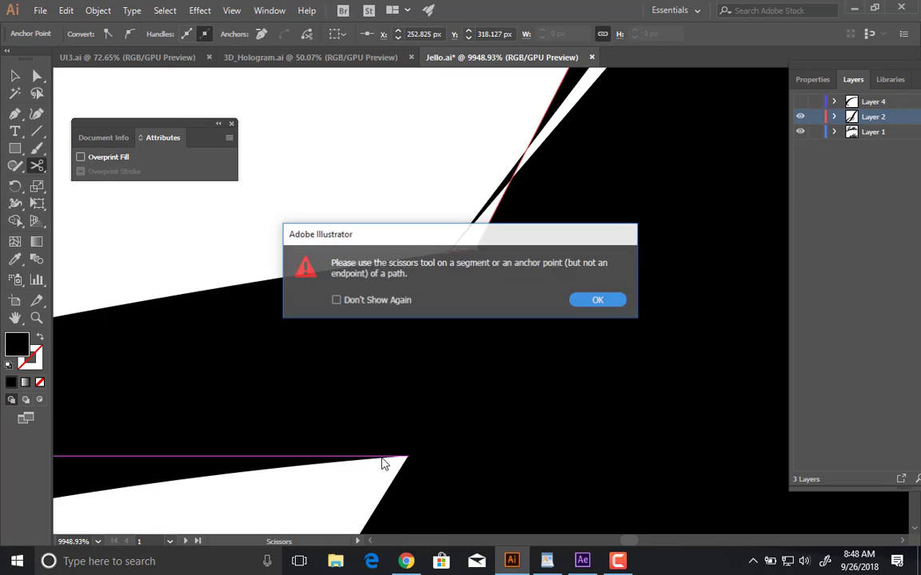
key("Return")
key("a")
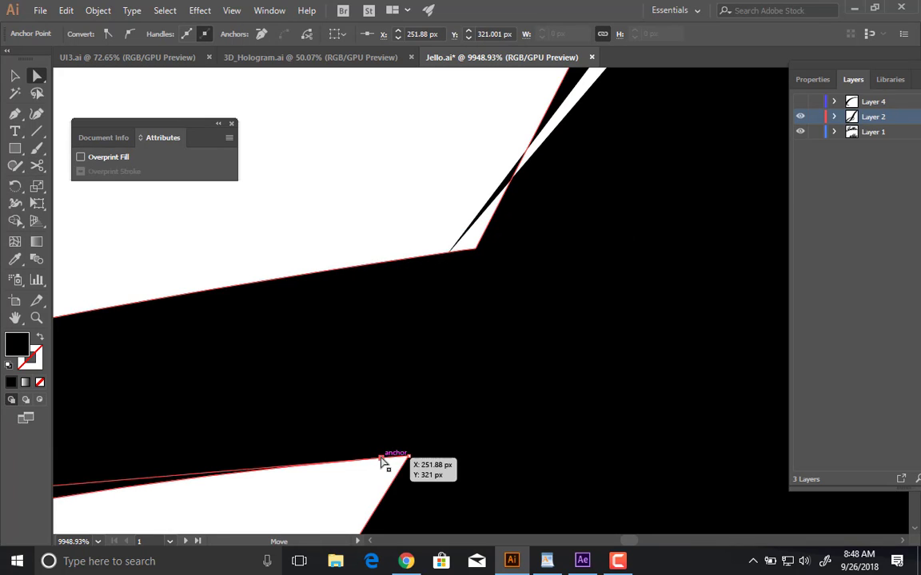
left_click_drag(374, 462, 366, 464)
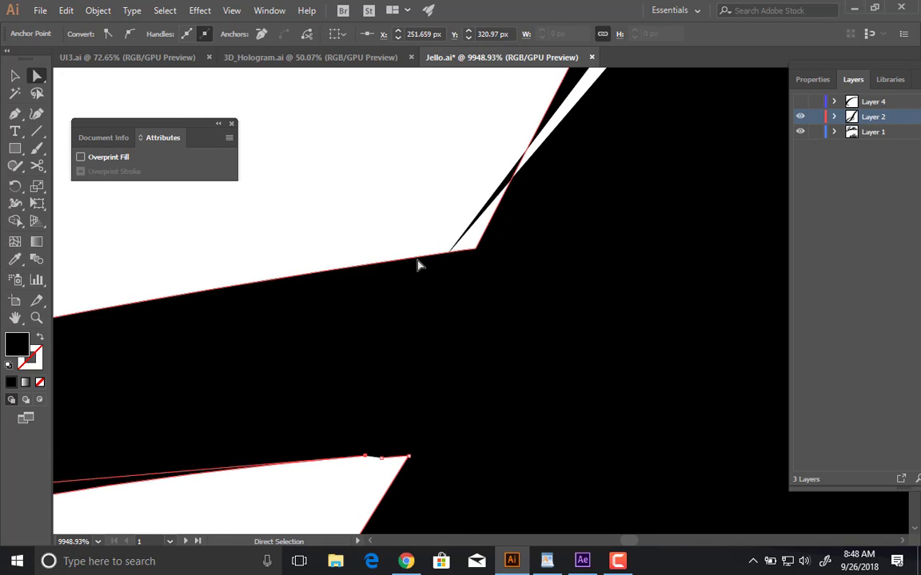
left_click_drag(418, 260, 425, 260)
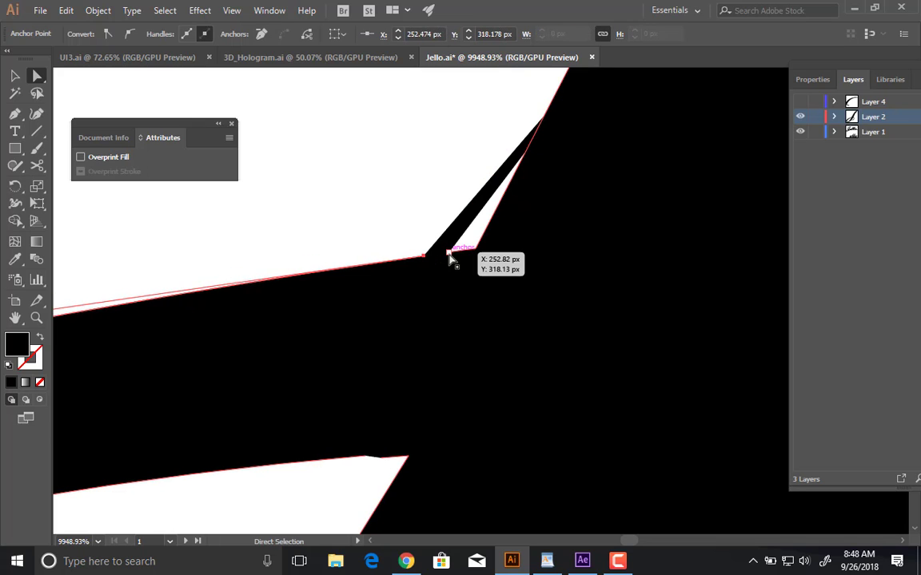
Close the open ends of both the stem and the left loop stroke with straight Pen segments across the cut.
key("p")
left_click(449, 253)
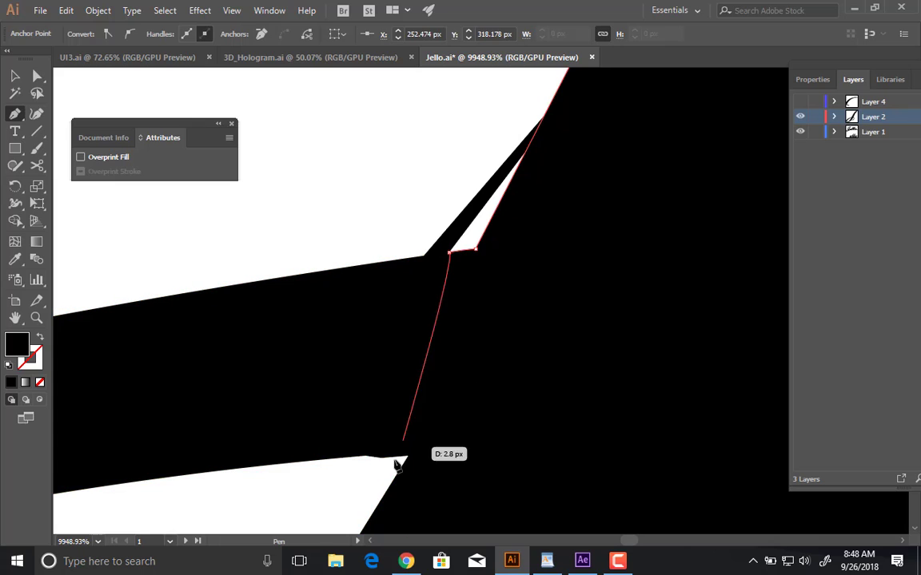
left_click(382, 459)
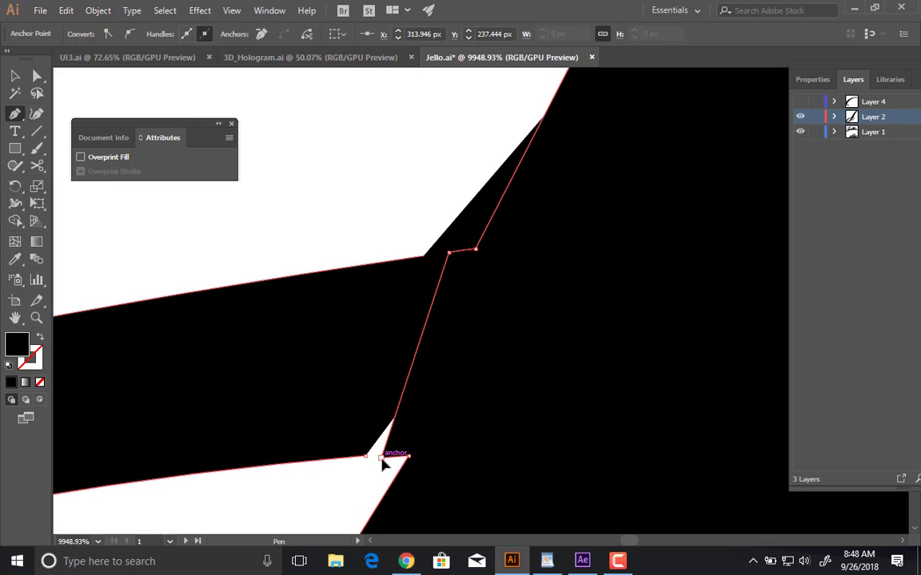
left_click(424, 257)
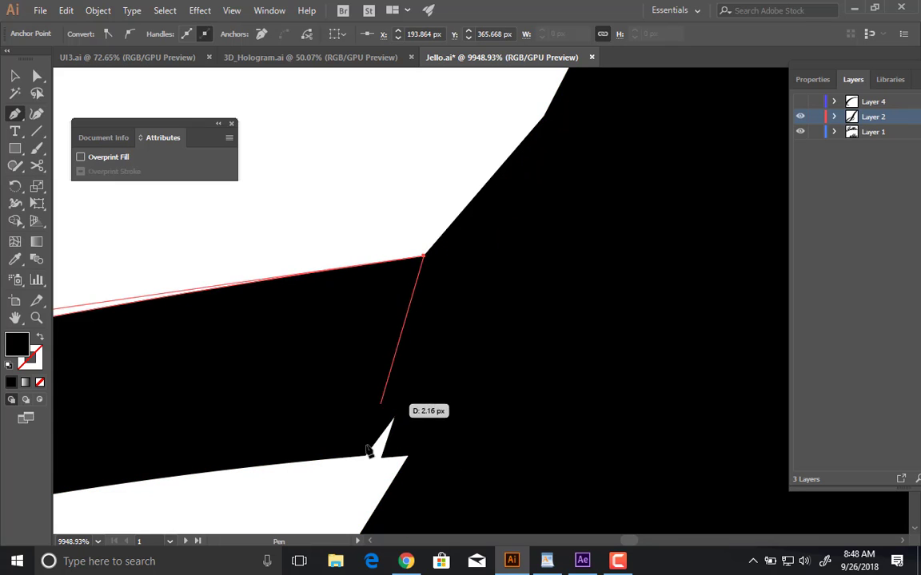
left_click(365, 458)
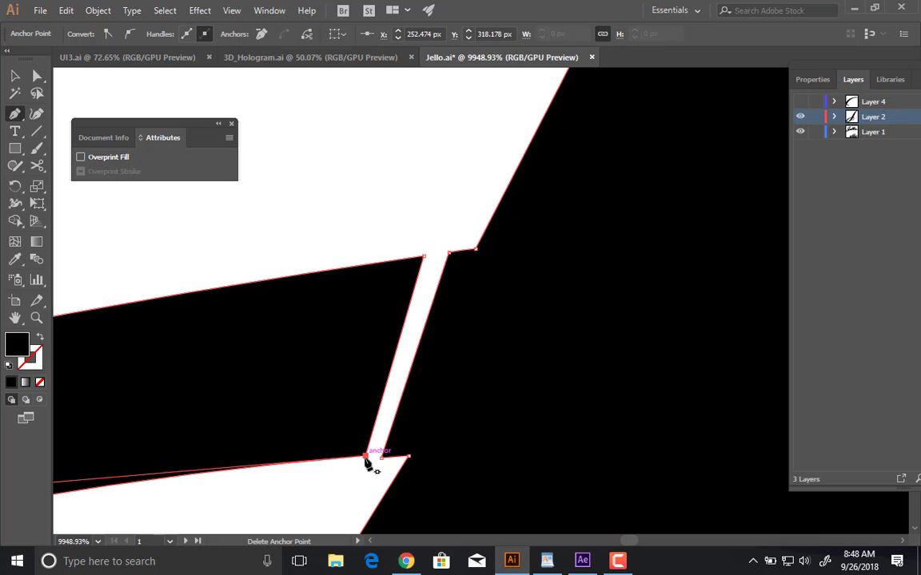
Delete the surplus cut anchors on the stem's left edge so only its two original corner anchors span the junction.
left_click(448, 253)
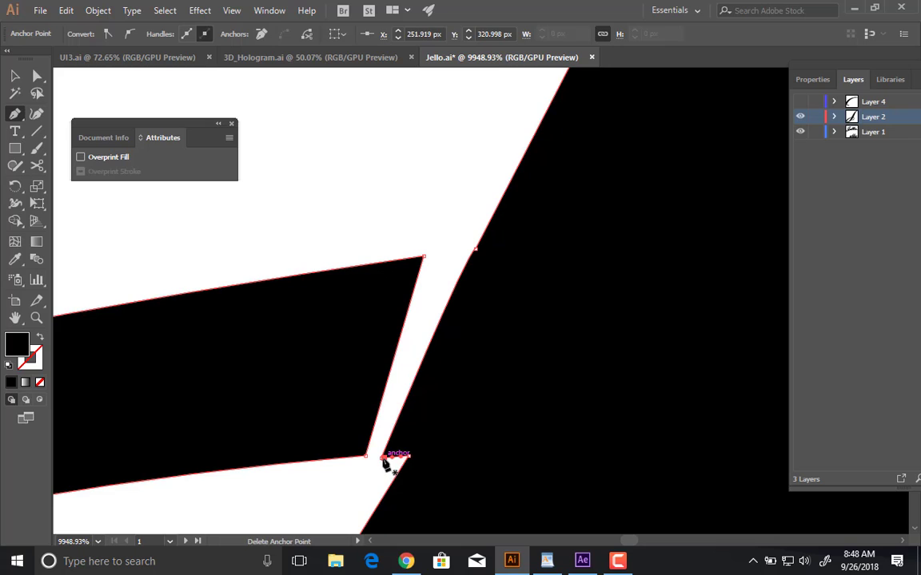
left_click(382, 459)
left_click(382, 462, "ctrl")
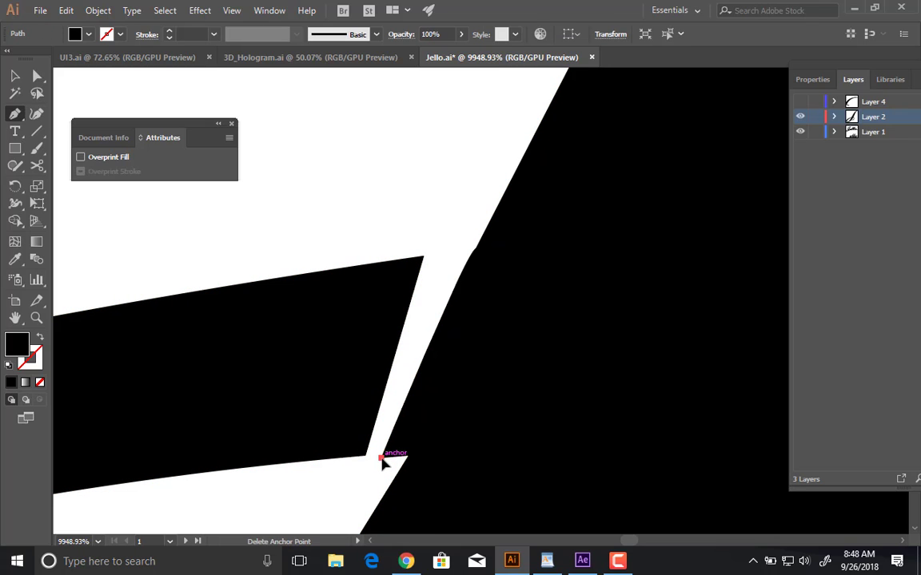
key("ctrl+shift+a")
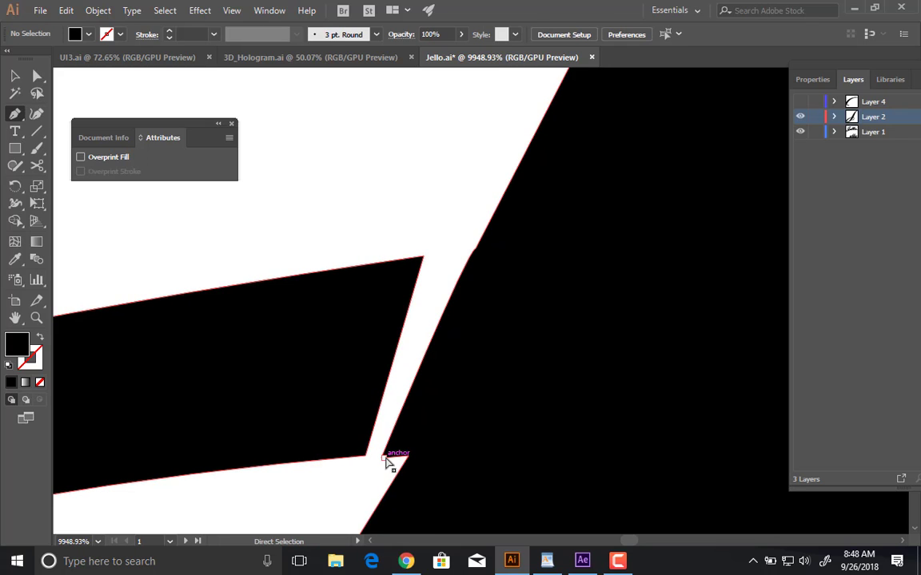
left_click(386, 461, "ctrl")
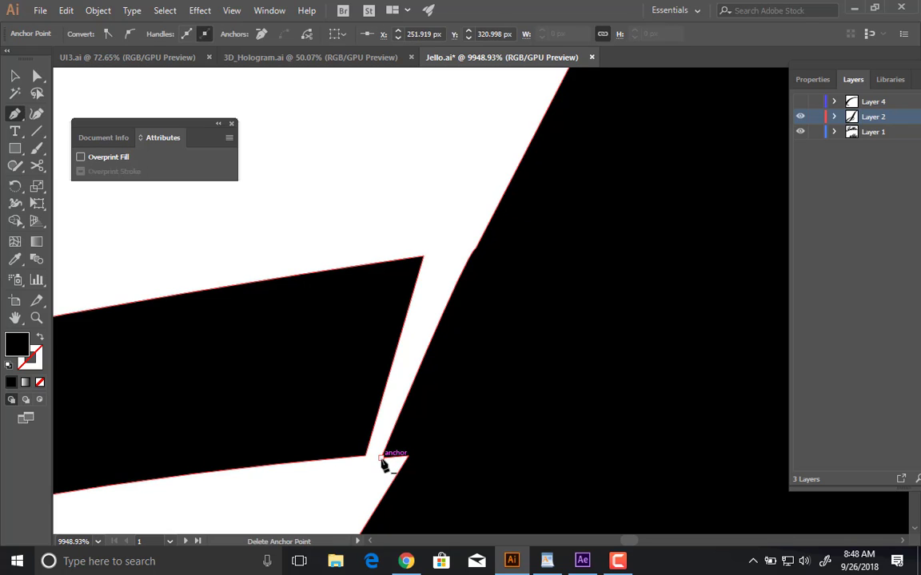
left_click(381, 459)
left_click(385, 458)
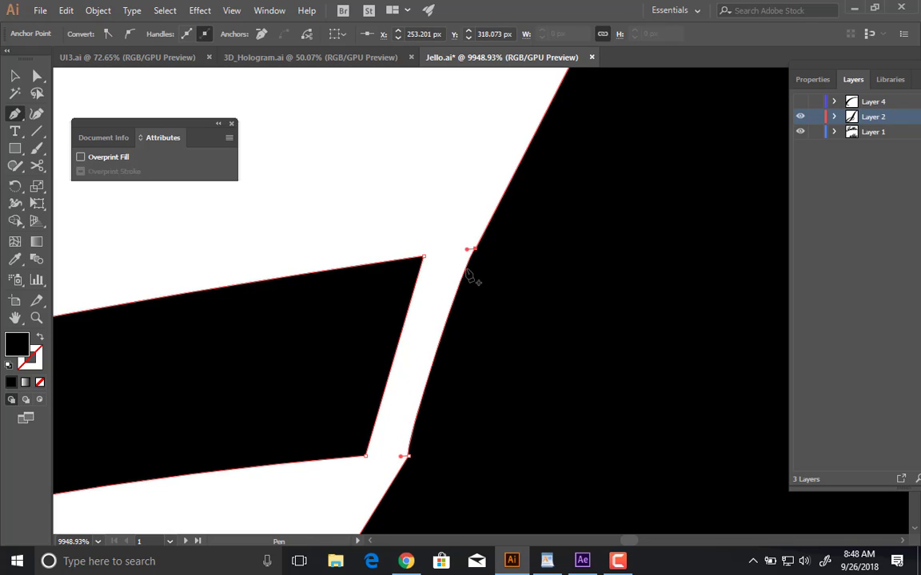
Move the left loop stroke's upper and lower end anchors back onto the stem's two corner anchors.
left_click_drag(424, 257, 476, 249)
left_click_drag(371, 460, 410, 457)
left_click_drag(418, 226, 372, 234)
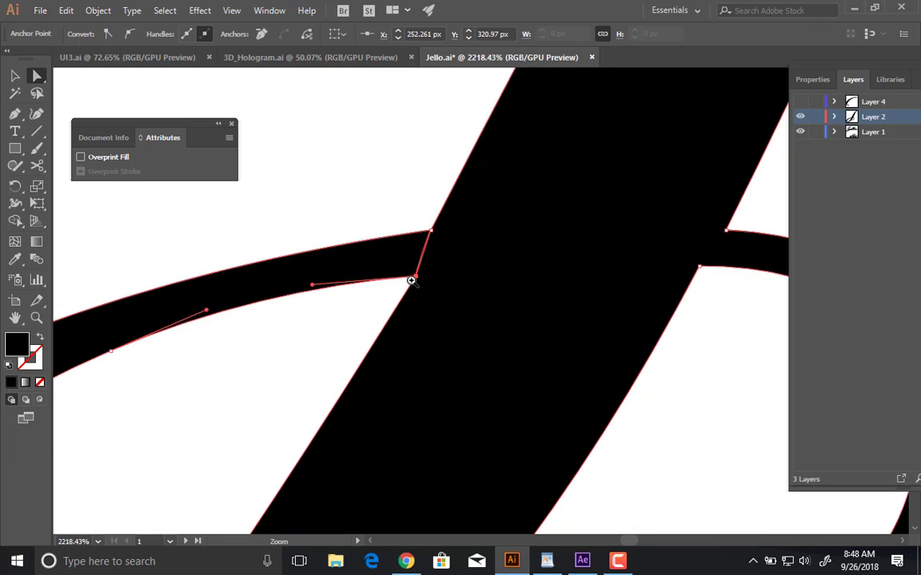
Cut the upper and lower edges of the right hook stroke just beside the stem with Scissors.
scroll(411, 280, "down", 3)
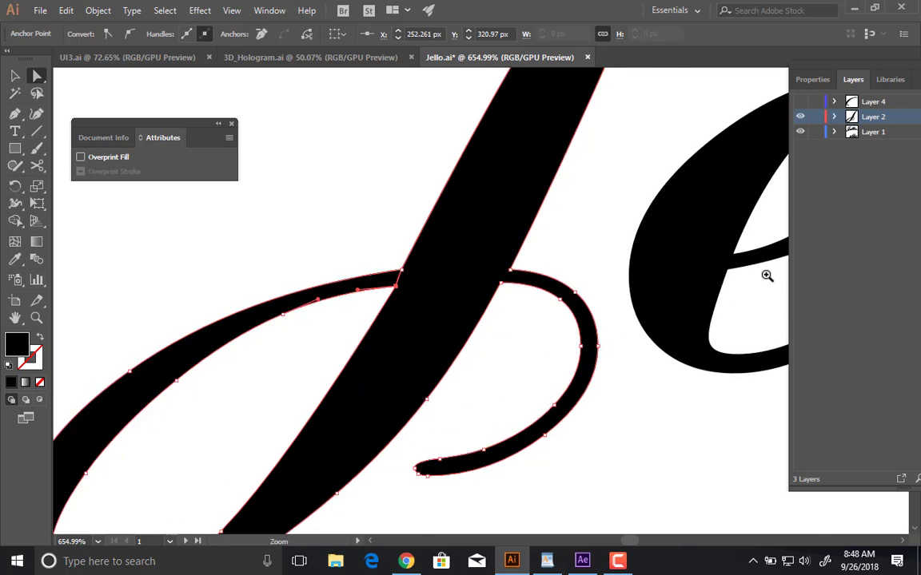
scroll(480, 311, "up", 7)
key("c")
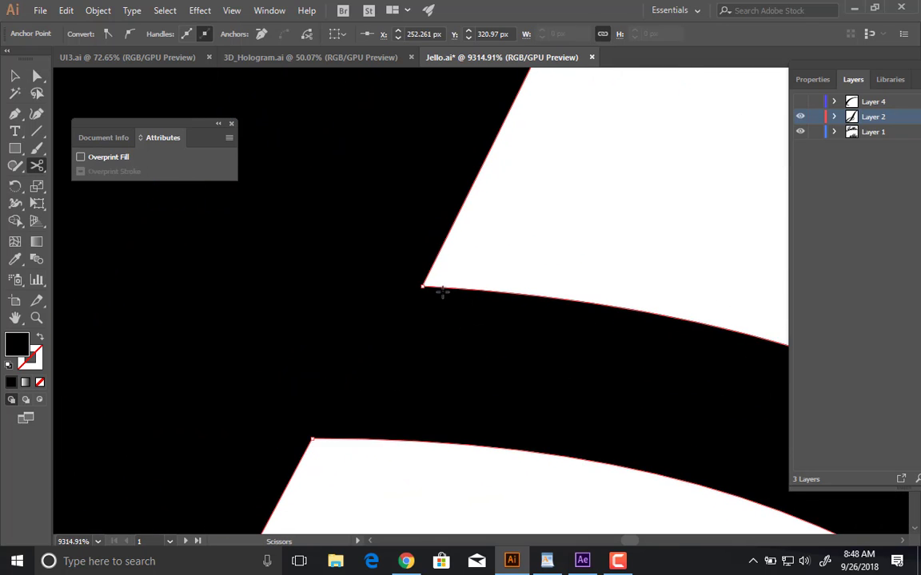
left_click(442, 287)
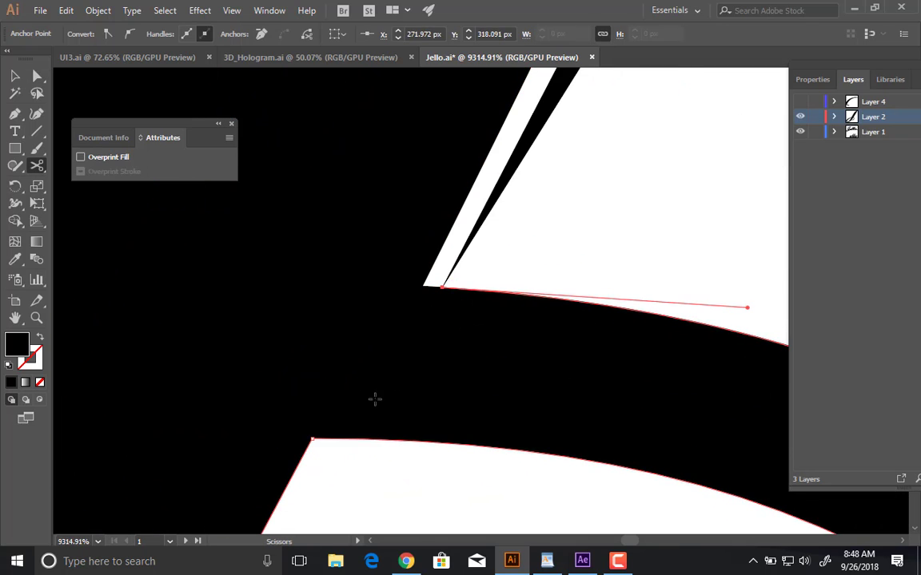
left_click(344, 438)
Pull the right hook stroke's upper and lower cut anchors away from the stem with Direct Selection.
key("a")
left_click_drag(443, 294, 624, 296)
key("ctrl+z")
key("ctrl+space")
left_click_drag(463, 287, 465, 265)
mouse_move(417, 286)
left_mouse_down()
mouse_move(465, 228)
mouse_move(477, 160)
left_mouse_up()
left_click(415, 284)
key("space")
left_click_drag(425, 307, 471, 170)
left_click_drag(322, 383, 367, 382)
Close the right hook stroke's open end by joining its lower and upper cut anchors with the Pen tool.
key("p")
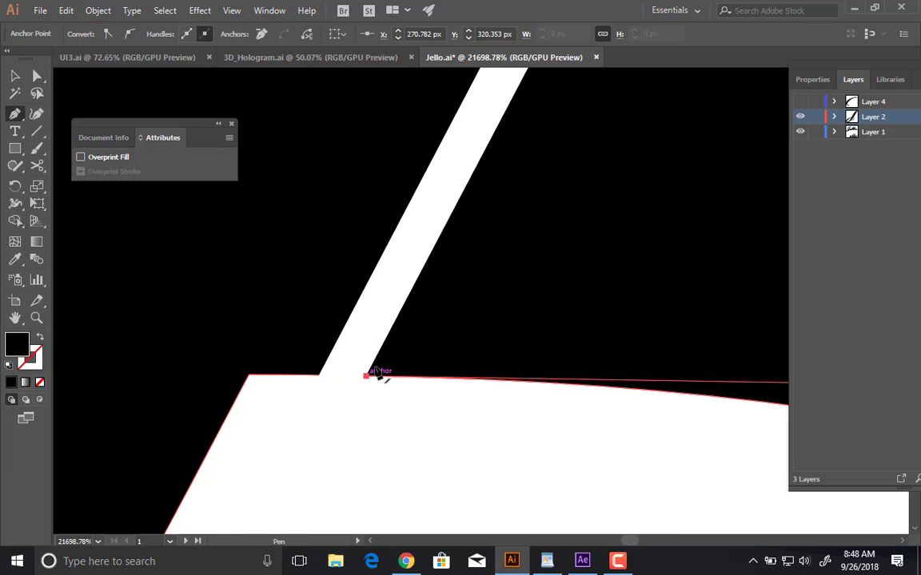
left_click(368, 376)
key("space")
left_click_drag(484, 159, 356, 363)
left_click(414, 245)
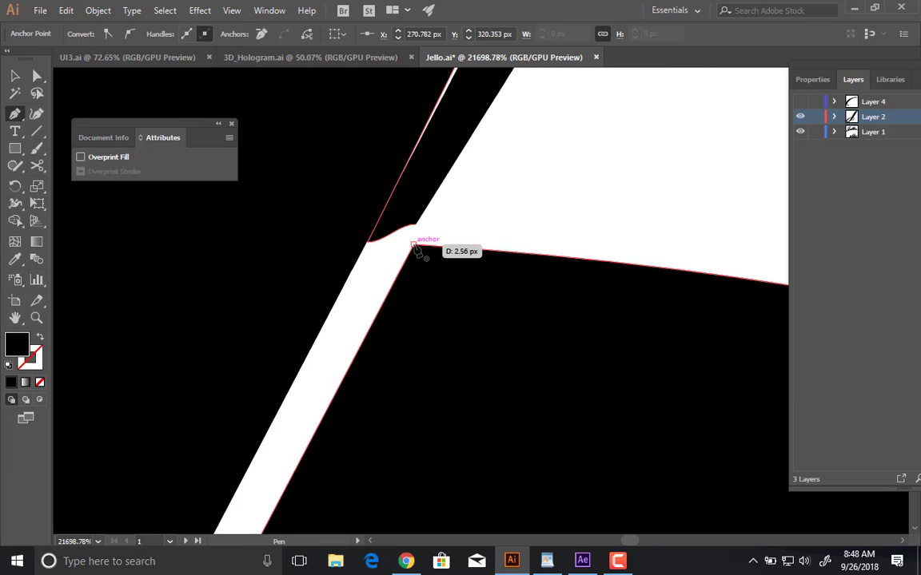
Remove the surplus upper anchor on the stem's right edge and join the stem's upper and lower cut ends with the Pen tool.
left_click(415, 226)
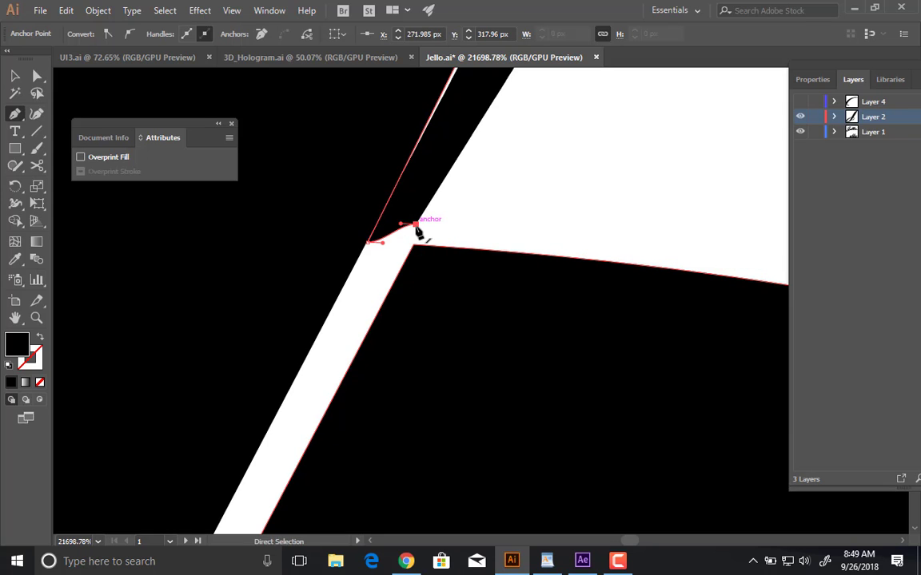
key("ctrl+space")
left_click_drag(493, 206, 406, 250)
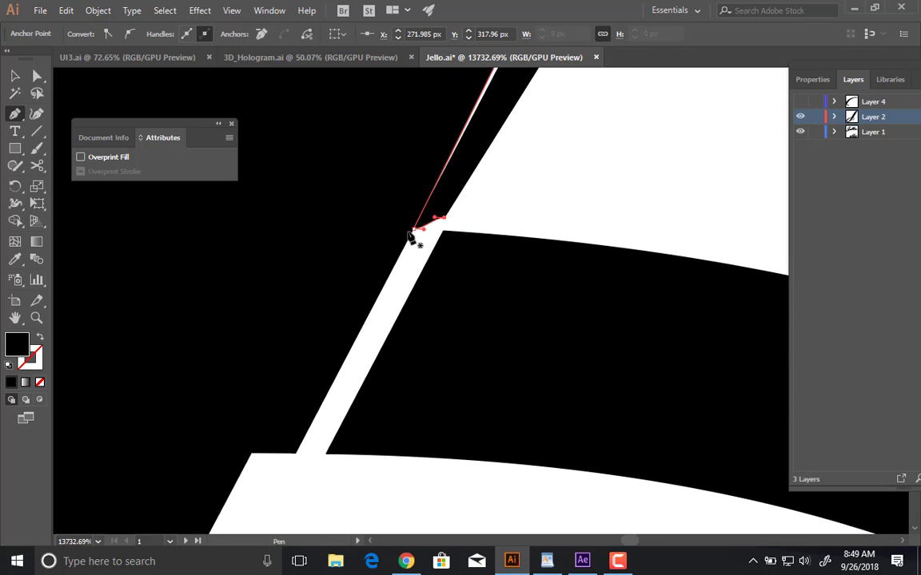
left_click(415, 230)
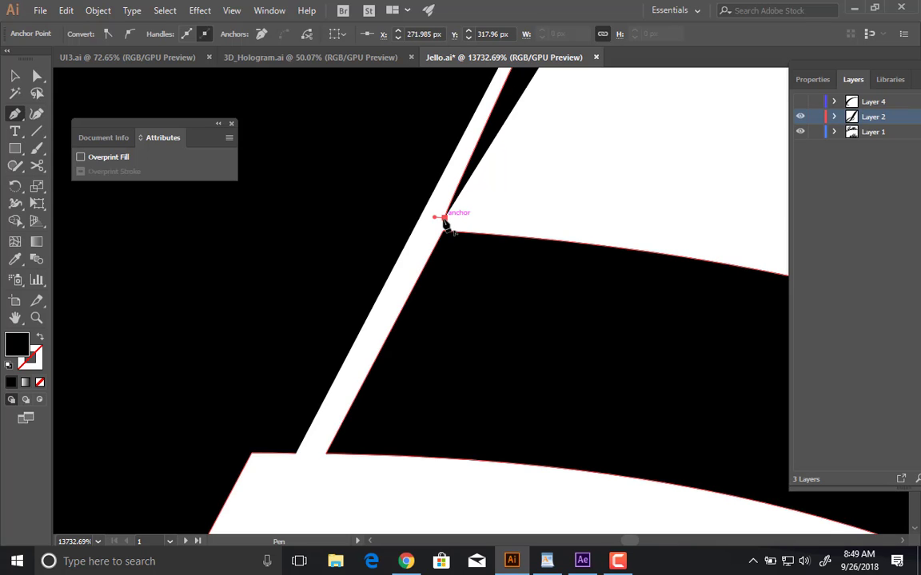
left_click_drag(445, 222, 298, 454)
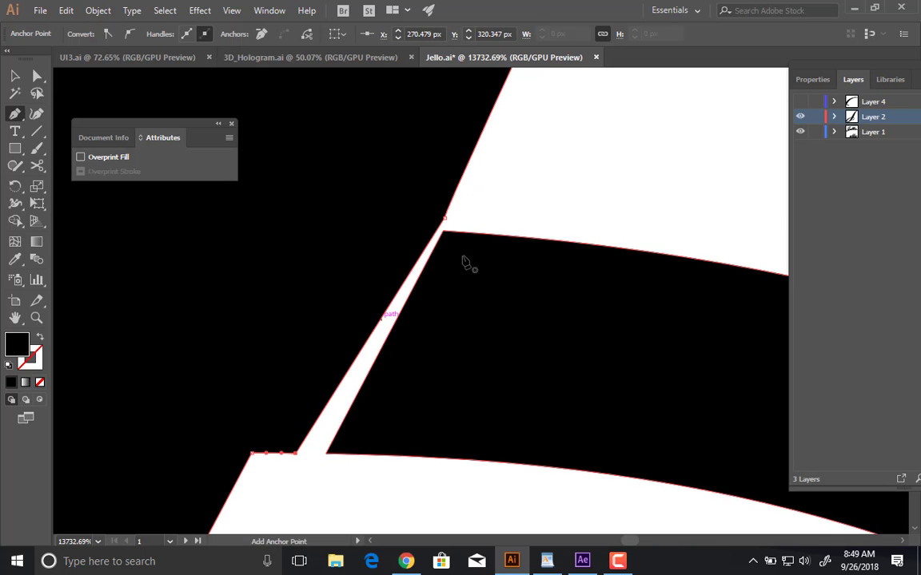
Shift the stem's upper junction anchor inward to straighten its right edge, and delete the surplus anchor at the lower cut.
key("a")
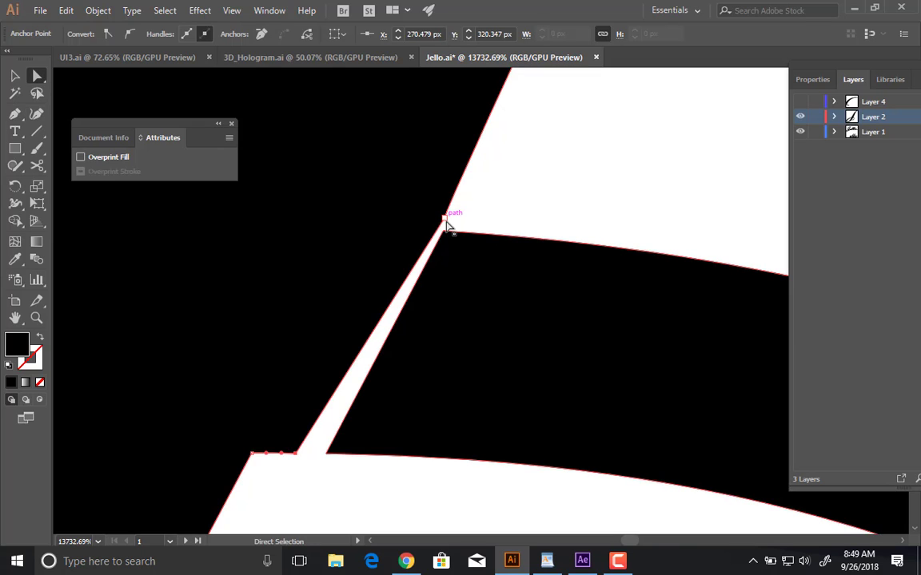
left_click_drag(445, 223, 408, 210)
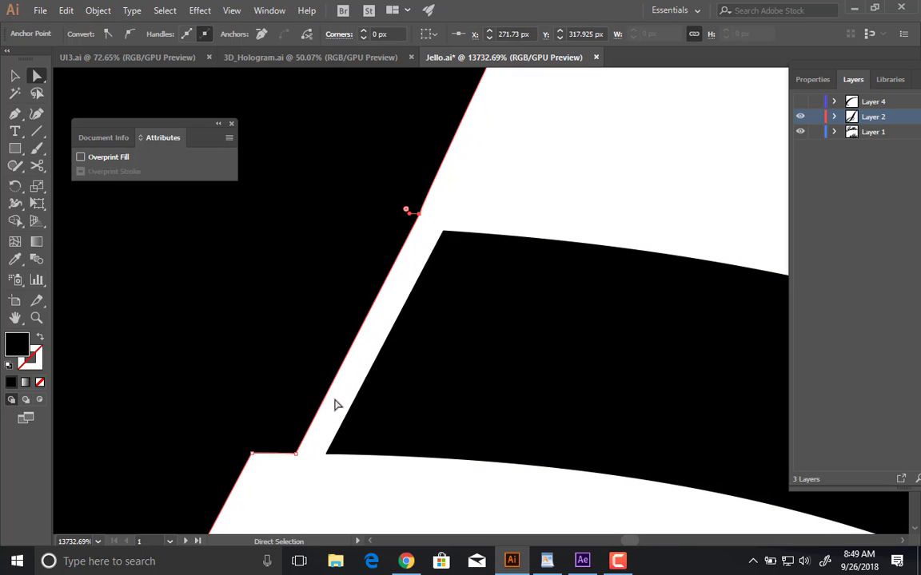
left_click_drag(294, 457, 296, 457)
key("p")
left_click(294, 455)
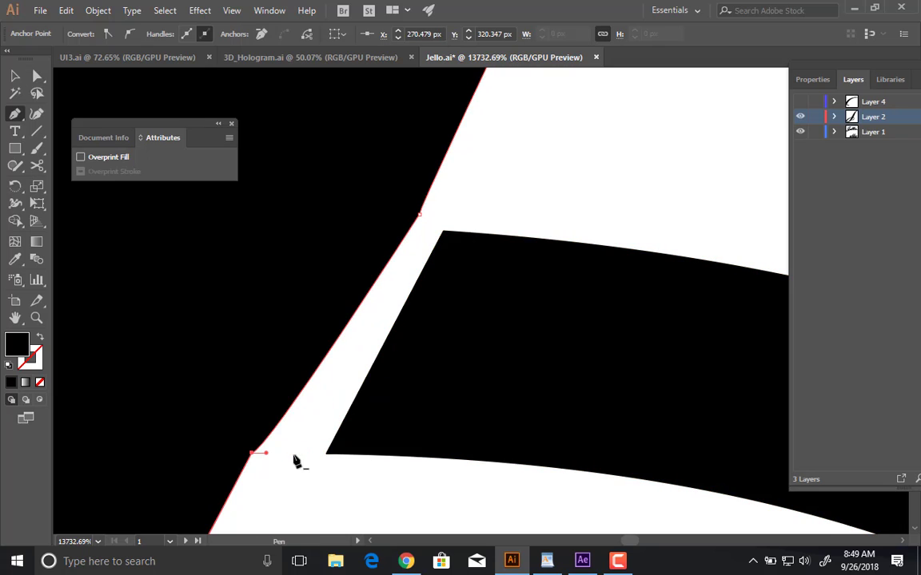
Move the right hook stroke's two end anchors back against the stem's right edge to close the gap.
key("a")
left_click_drag(446, 236, 416, 218)
left_click_drag(326, 453, 253, 459)
left_click_drag(413, 472, 88, 428)
left_click_drag(365, 408, 373, 333)
left_click_drag(445, 369, 498, 369)
key("v")
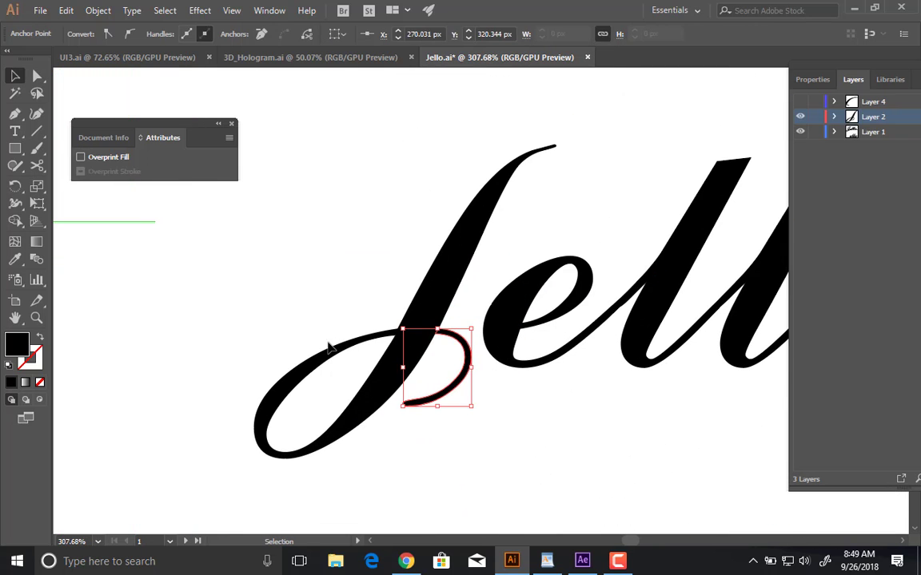
left_click(334, 356)
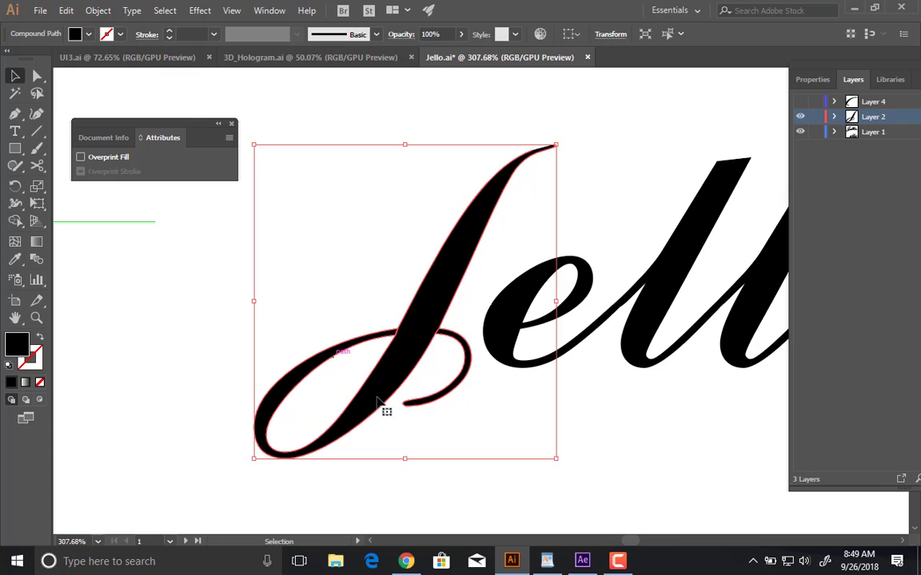
left_click(603, 435)
key("a")
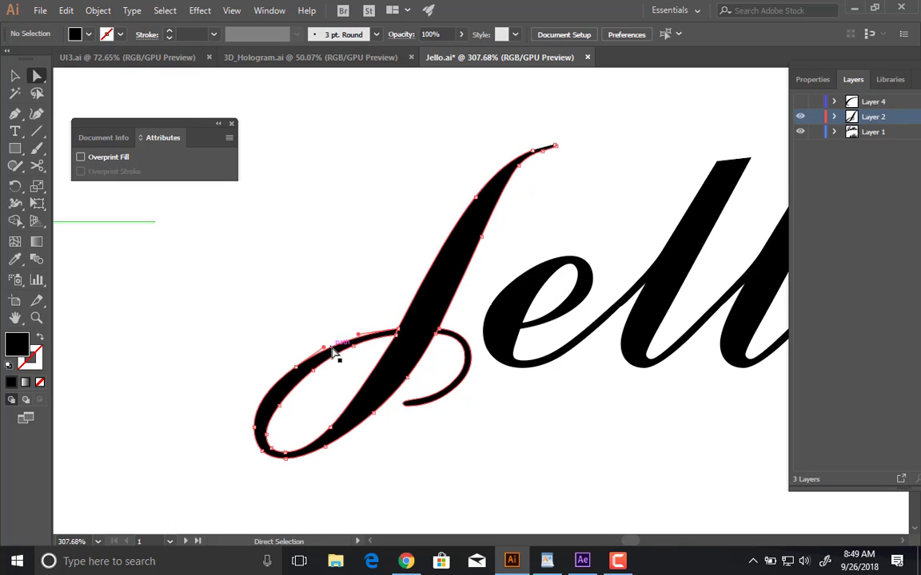
left_click(336, 352)
left_click_drag(232, 255, 230, 254)
key("ctrl+z")
key("c")
left_click(288, 387)
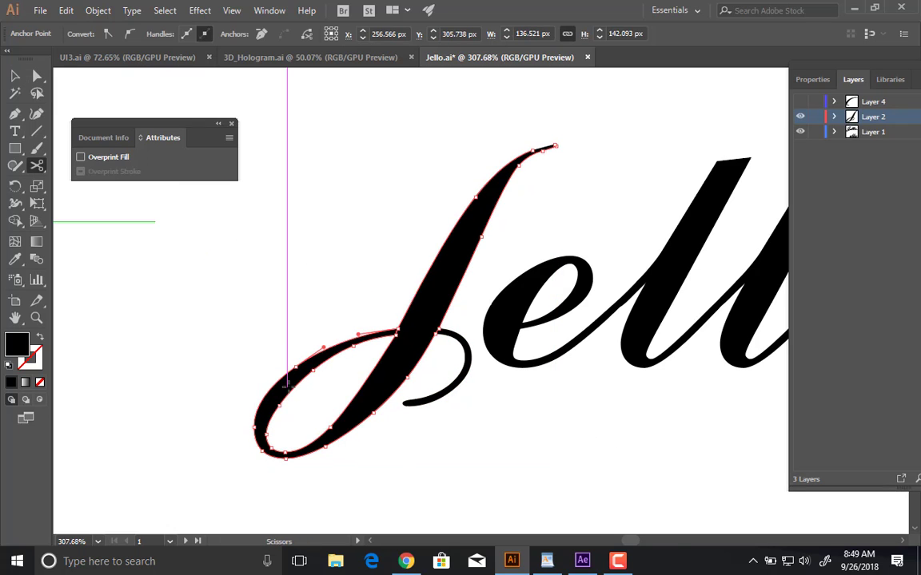
left_click_drag(287, 386, 178, 326)
key("ctrl+z")
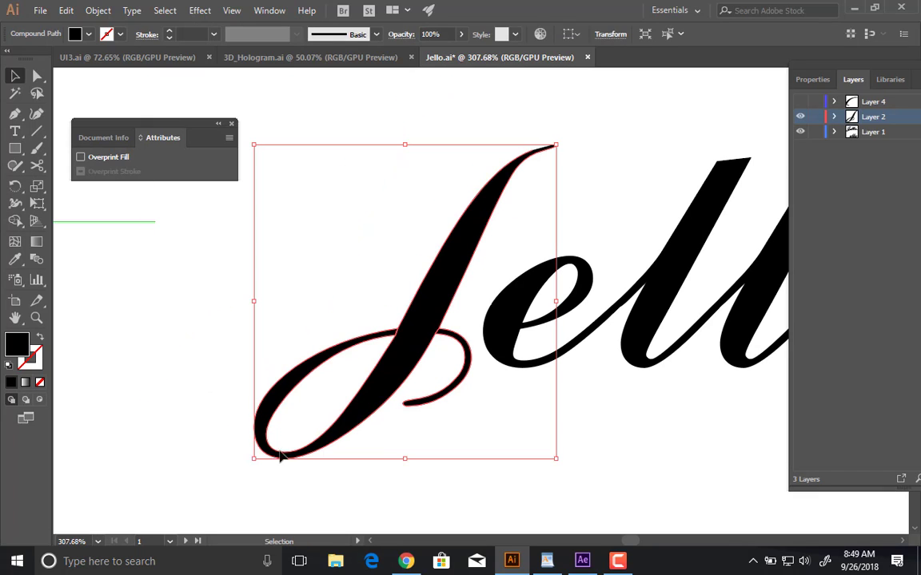
left_click(360, 497)
left_click(474, 361)
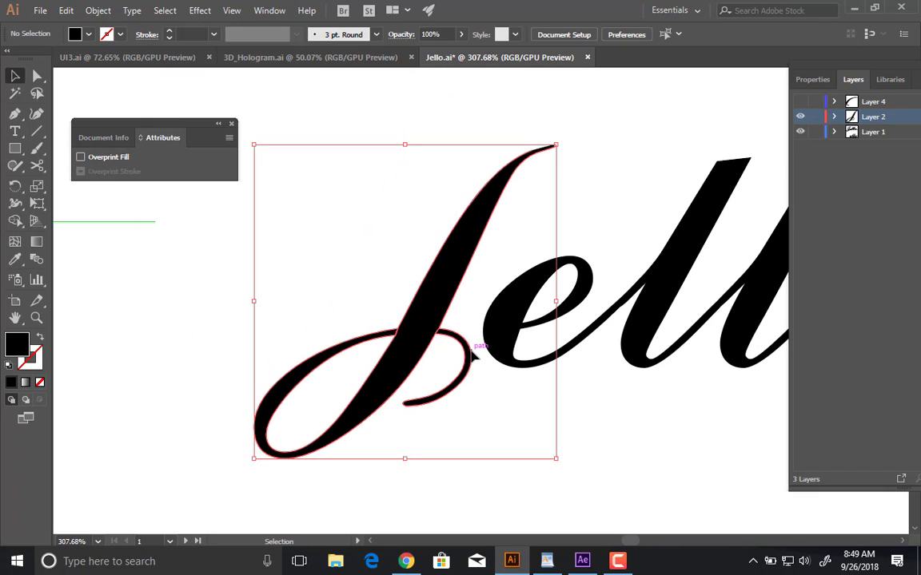
key("ctrl")
left_click(481, 421)
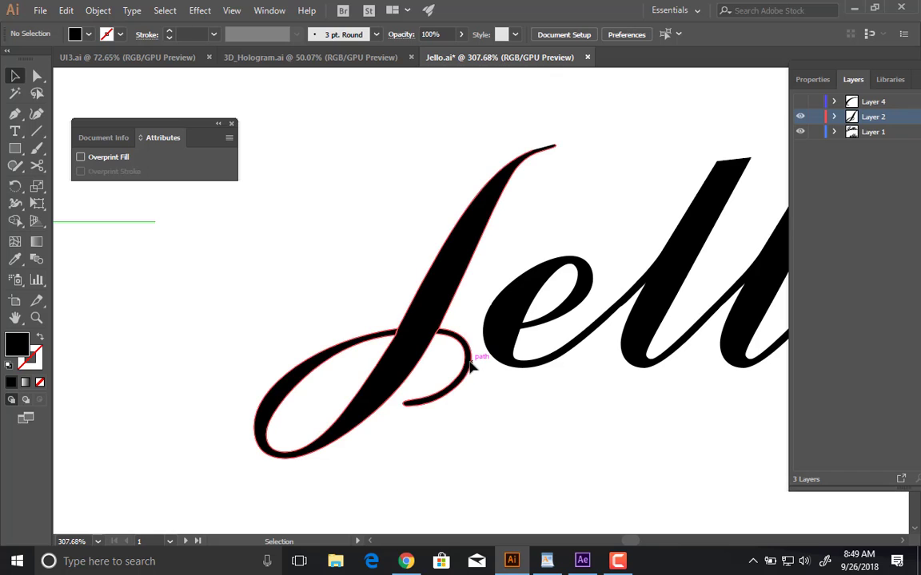
Try to cut the J's left loop at the inner anchor of its lower bend with the Scissors tool.
left_click(471, 363)
left_click_drag(299, 400, 407, 420)
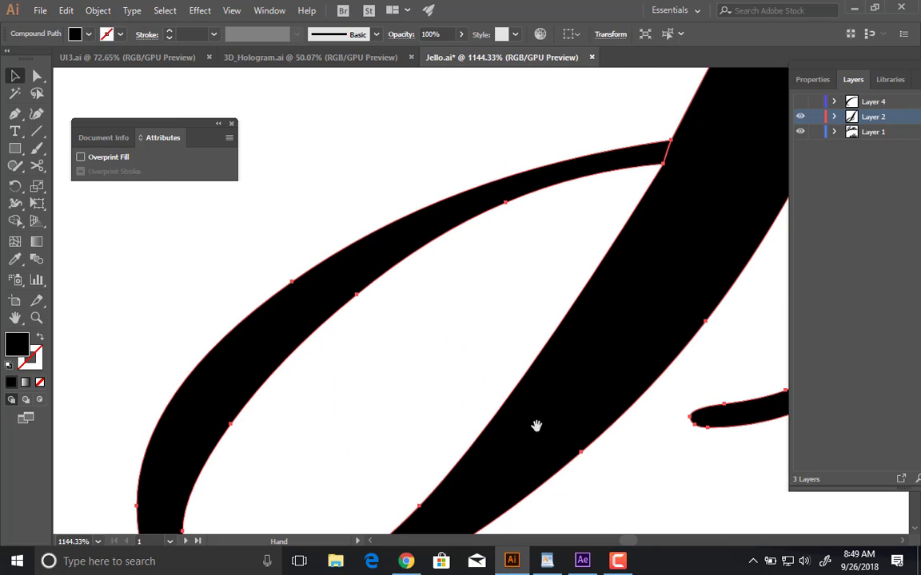
left_click_drag(475, 407, 545, 192)
left_click_drag(415, 302, 483, 306)
key("c")
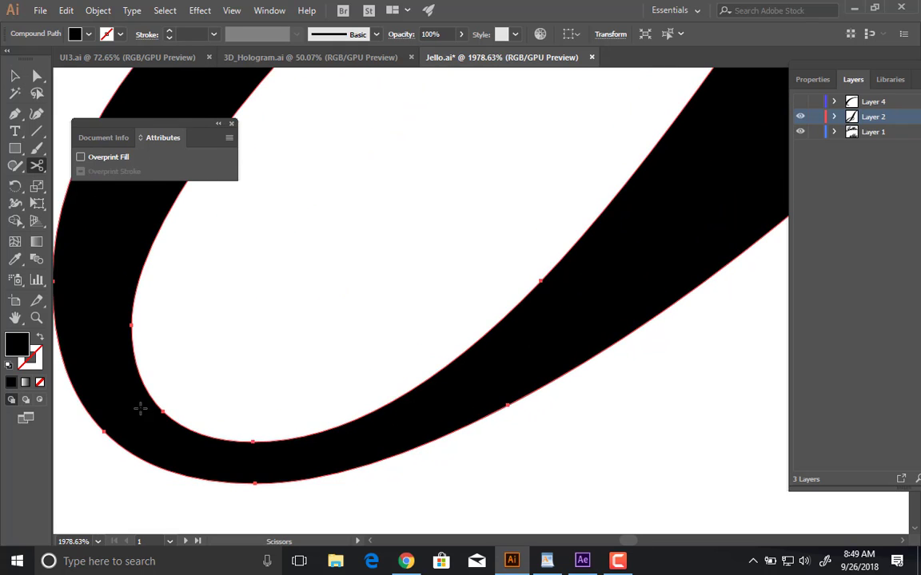
scroll(265, 418, "left", 3)
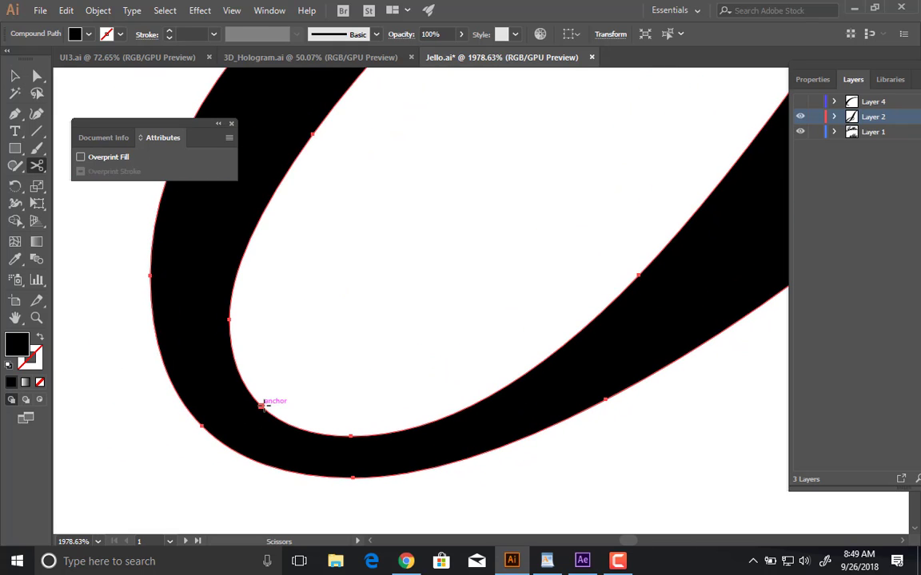
left_click(262, 405)
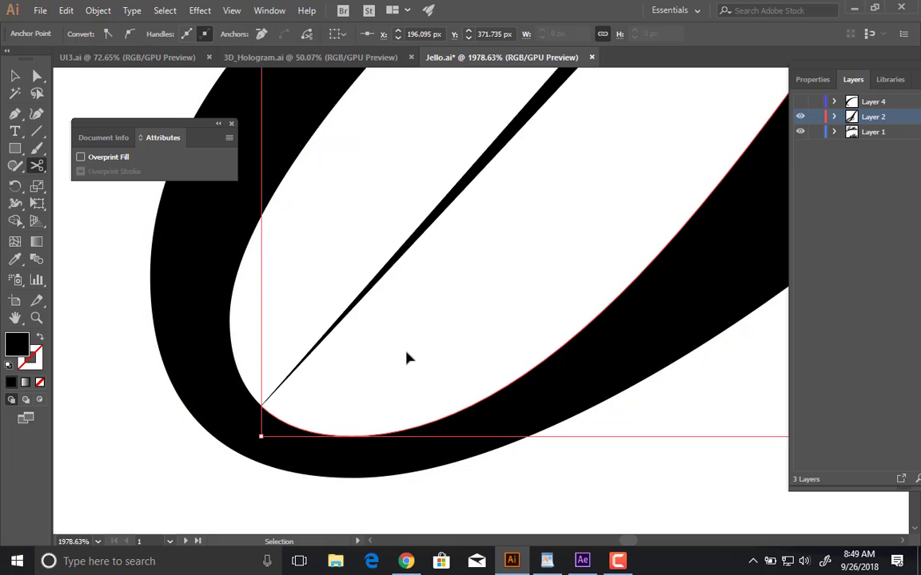
key("ctrl+z")
Close the open upper edge at the stem's tip by joining its two end anchors with the Pen tool.
left_click_drag(593, 269, 257, 443)
left_click_drag(735, 108, 437, 316)
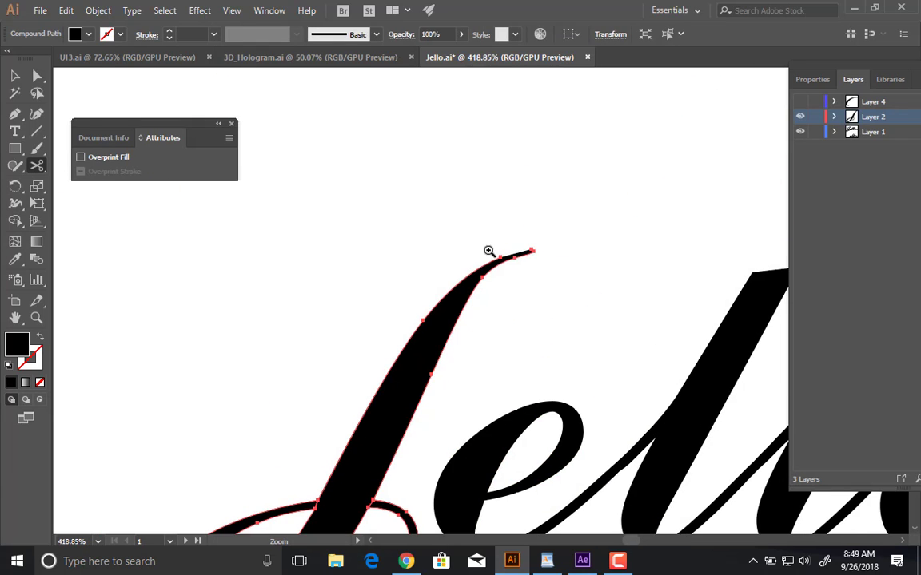
mouse_move(489, 251)
left_mouse_down()
mouse_move(562, 273)
mouse_move(630, 279)
mouse_move(315, 356)
left_mouse_up()
key("p")
left_click(536, 309)
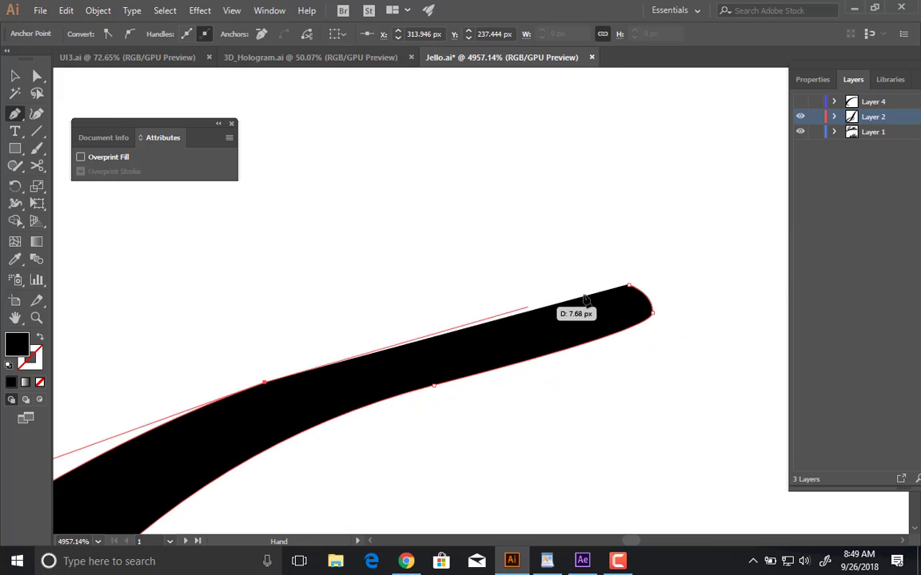
left_click(629, 285)
Cut the left loop from the stem at its lower bend, splitting the outer and inner edges with the Scissors tool.
left_click_drag(525, 366, 344, 360)
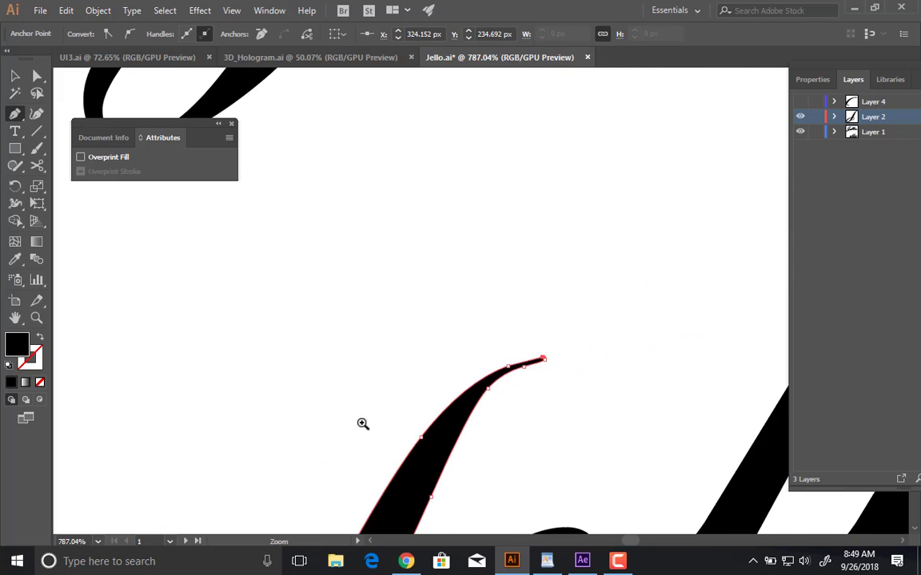
left_click_drag(363, 423, 320, 428)
left_click_drag(352, 472, 591, 269)
left_click_drag(561, 334, 595, 335)
left_click_drag(419, 328, 285, 397)
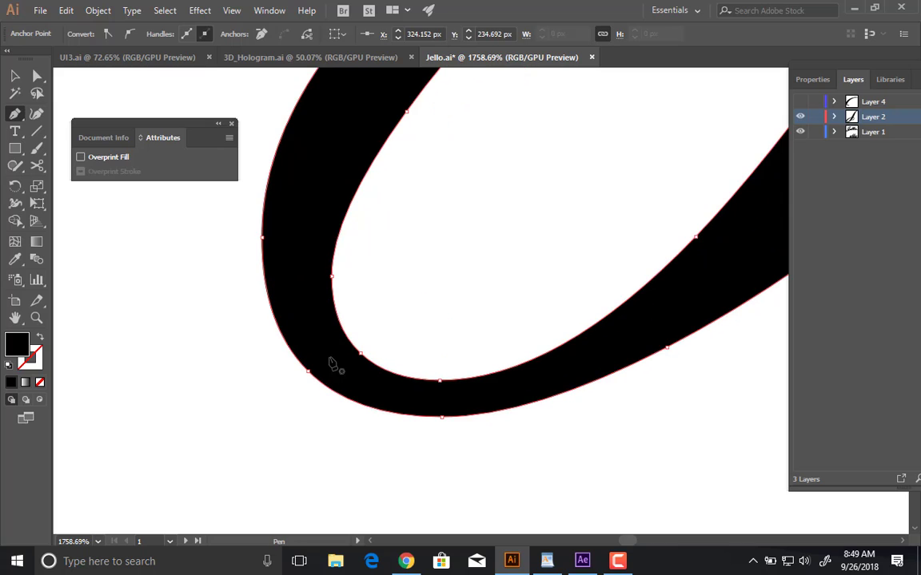
key("c")
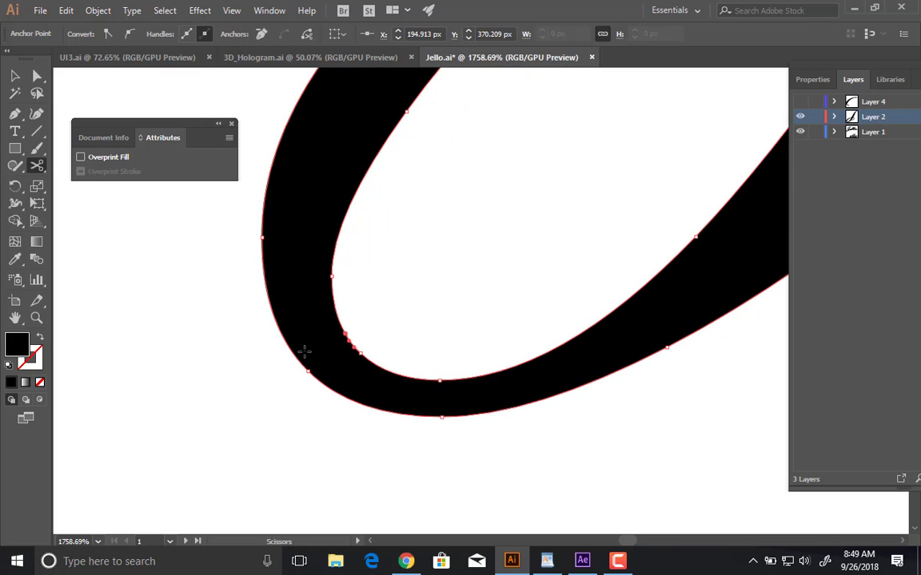
left_click(298, 360)
left_click(347, 331)
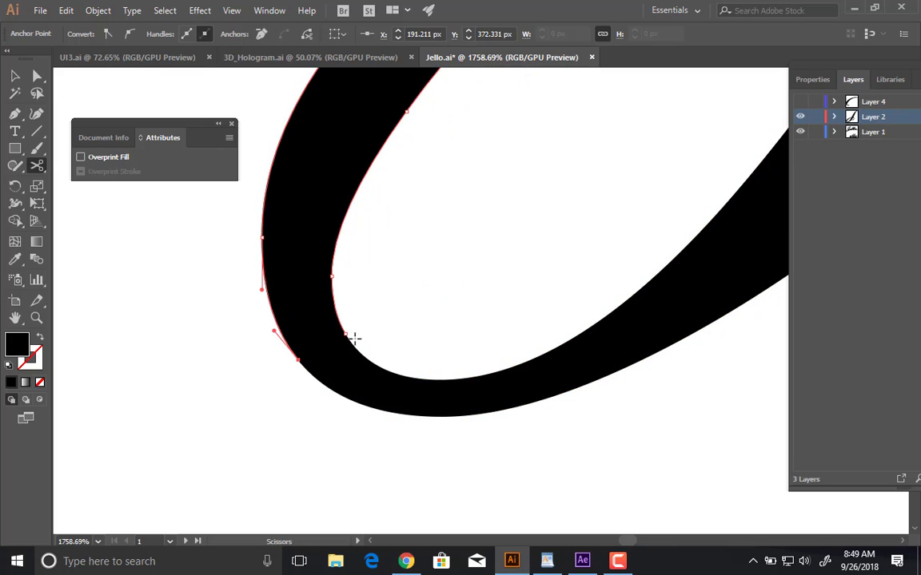
Try to move the cut left loop away from the stem, and undo the moves.
key("v")
left_click(452, 432)
left_click_drag(453, 431, 200, 249)
key("a")
key("ctrl+z")
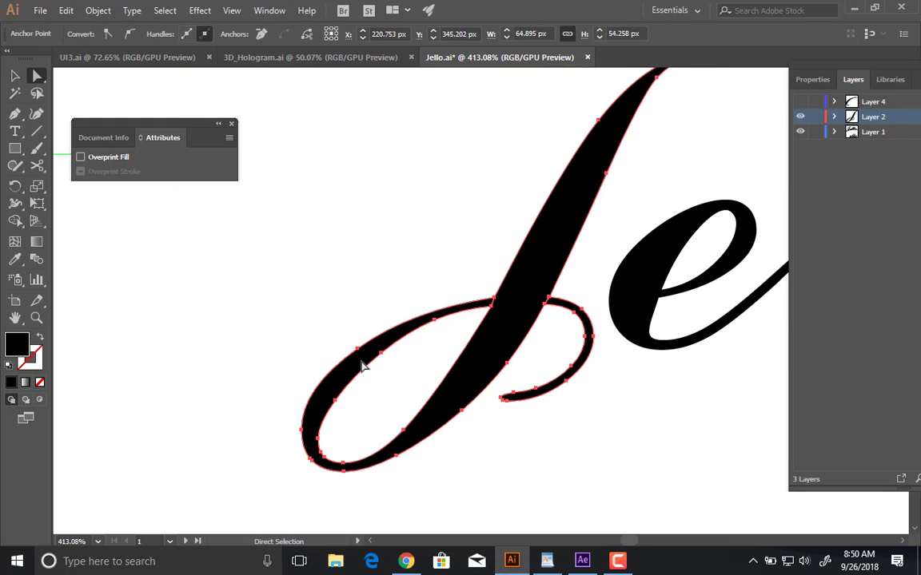
left_click(363, 368)
left_click_drag(365, 365, 323, 342)
key("ctrl+z")
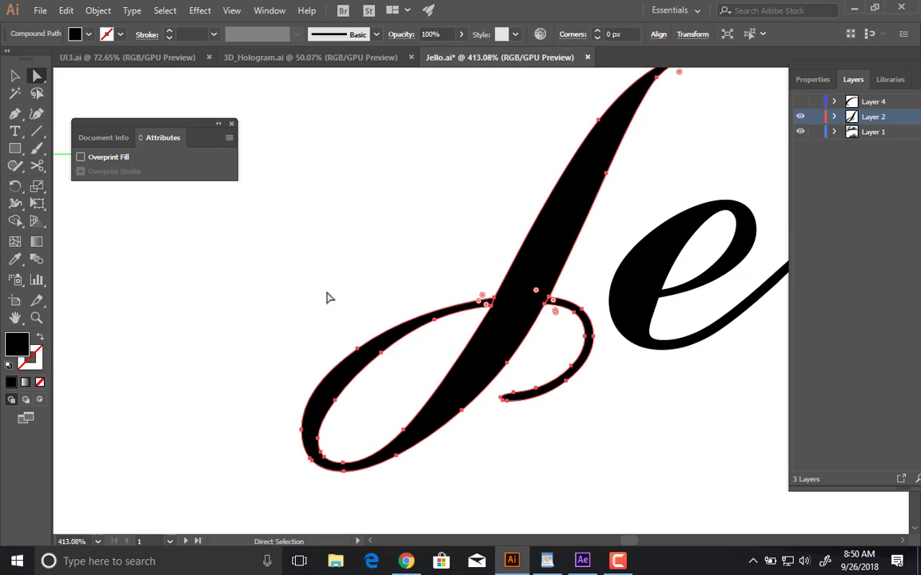
Isolate the J's compound path on Layer 2, test-move the loop, stem and hook separately while undoing each move, and exit isolation.
left_click(834, 117)
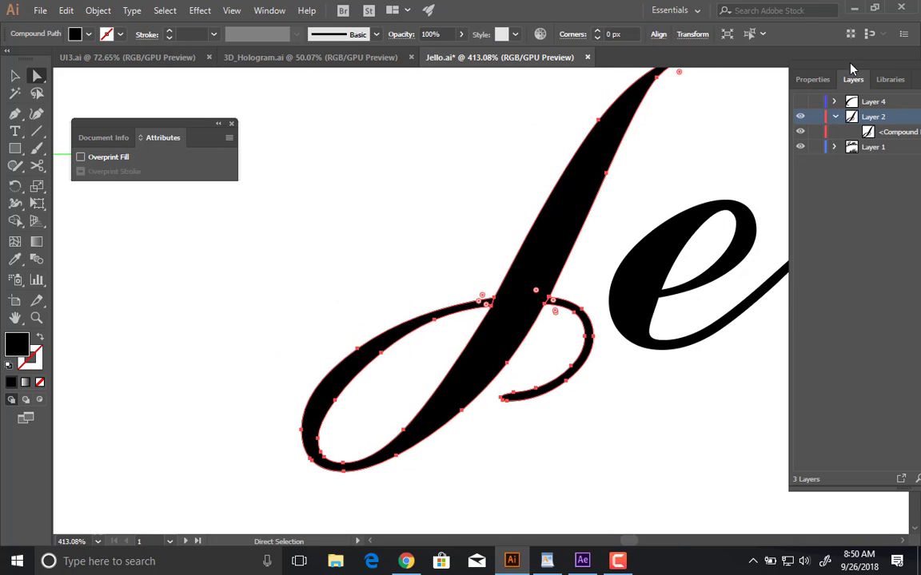
left_click_drag(850, 65, 743, 75)
key("v")
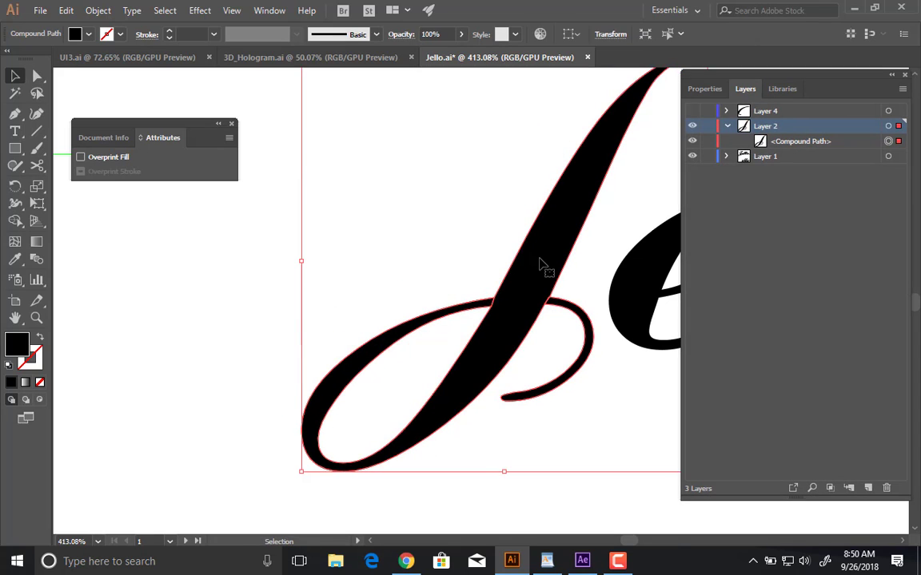
double_click(540, 263)
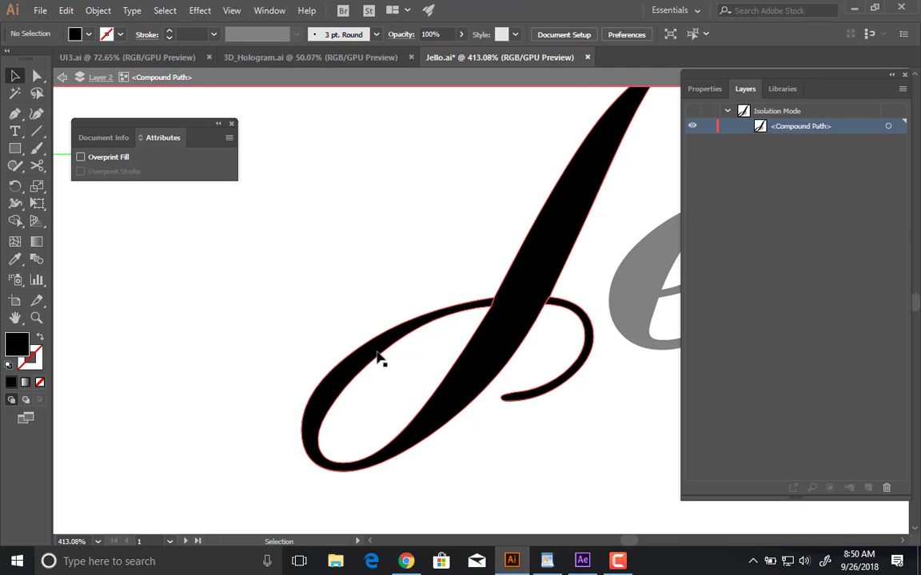
left_click_drag(378, 356, 270, 293)
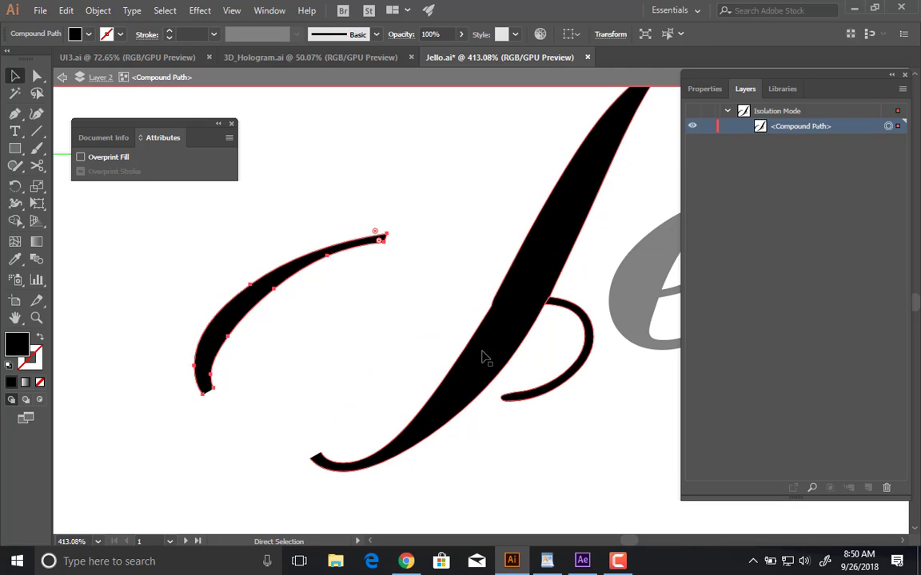
key("ctrl+z")
left_click_drag(526, 321, 300, 283)
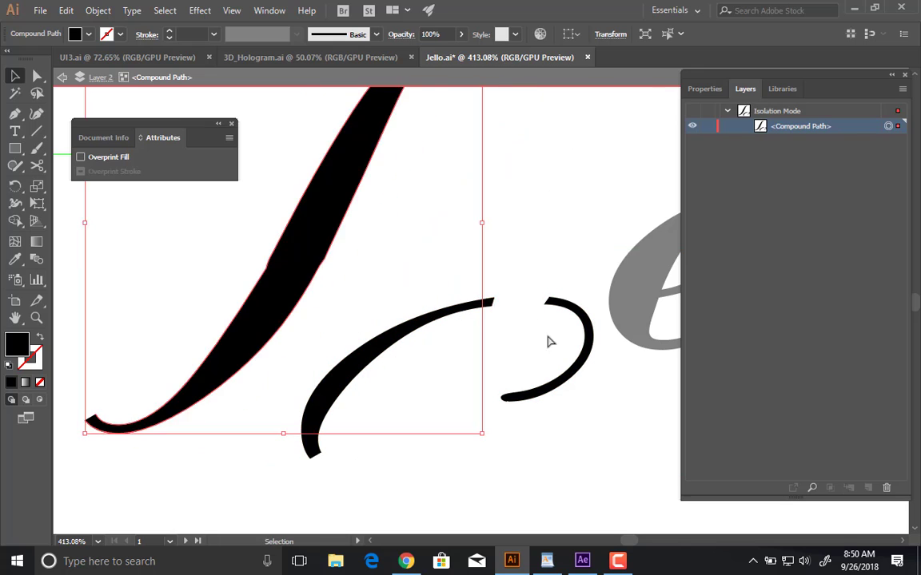
key("ctrl+z")
left_click_drag(589, 337, 601, 392)
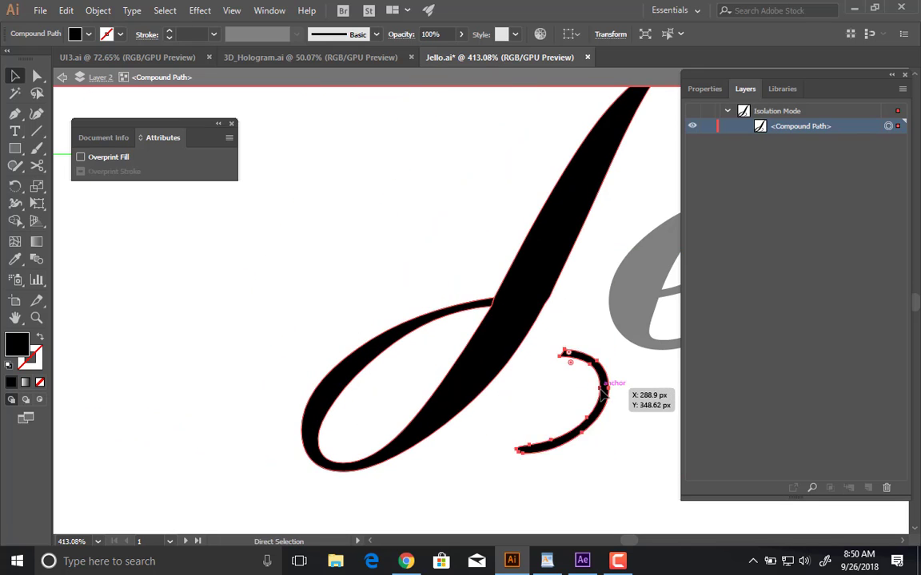
key("ctrl+z")
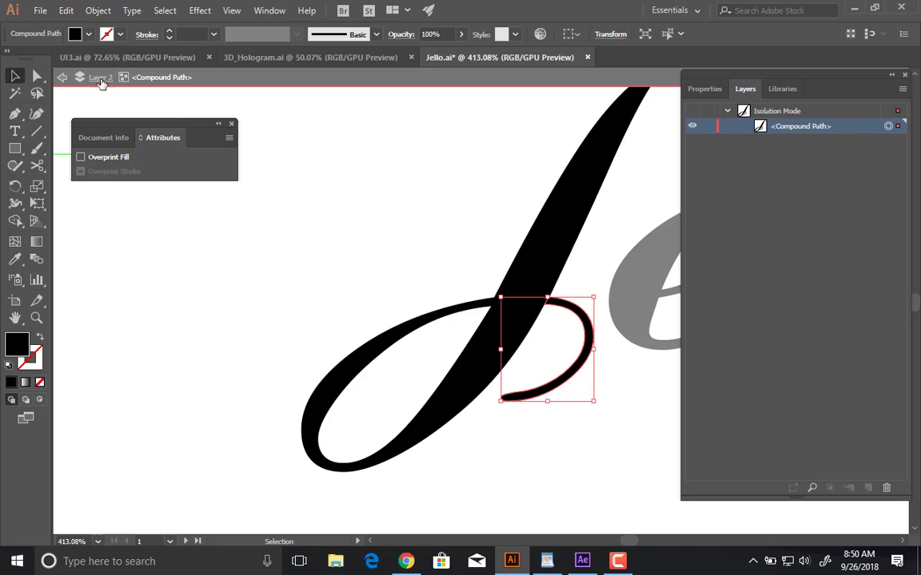
left_click(62, 77)
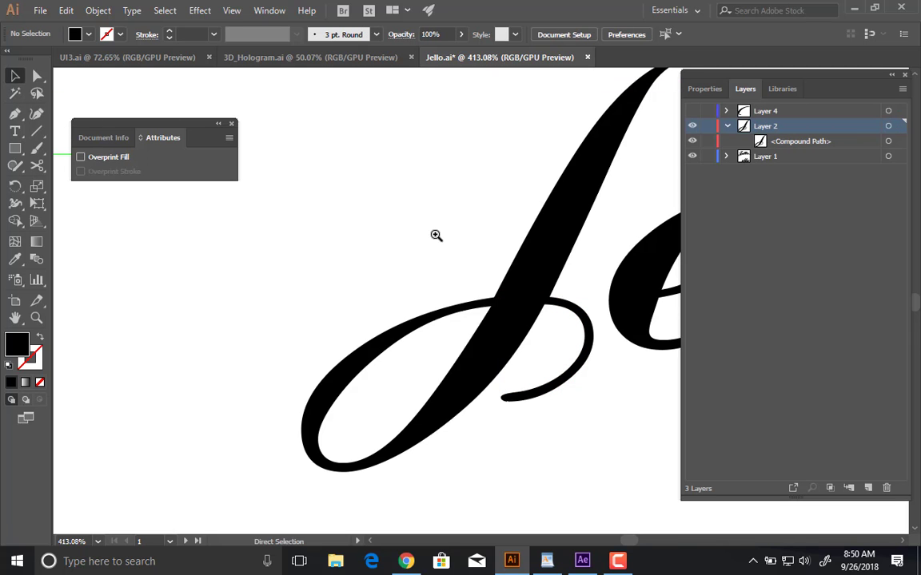
Make Layer 4 visible to bring back the upper left stroke of the J in the lower Jello lettering.
left_click_drag(511, 275, 405, 266)
left_click_drag(600, 254, 268, 304)
left_click_drag(468, 275, 432, 280)
left_click_drag(381, 329, 467, 417)
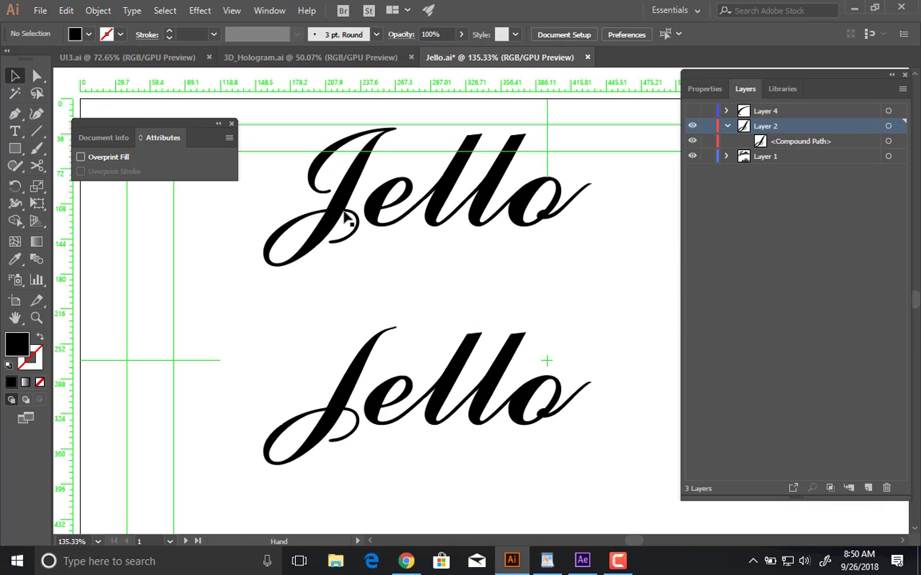
left_click(692, 112)
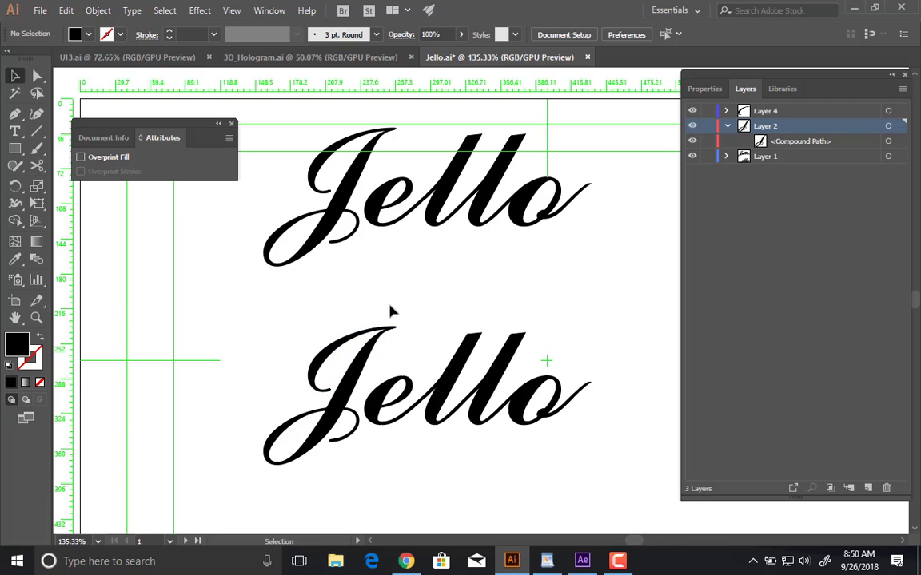
left_click_drag(387, 377, 408, 327)
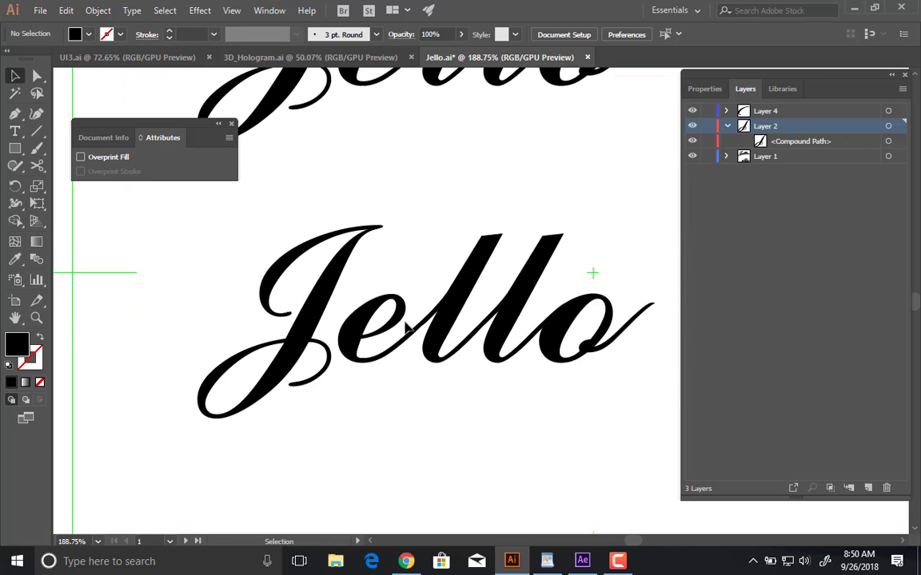
Switch to After Effects and delete the Medium Red Solid 4 and Jello.ai layers from Comp 1.
key("alt+Tab")
left_click(364, 310)
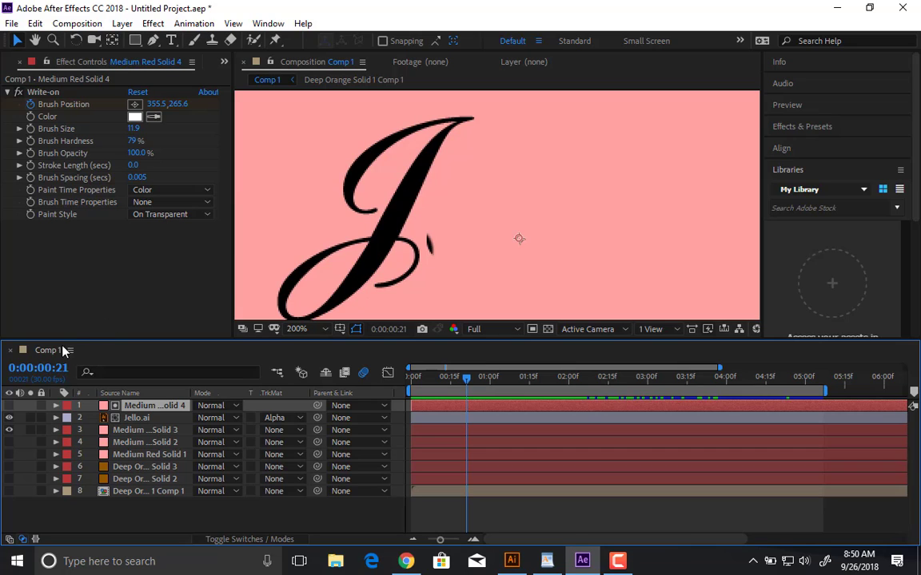
key("Delete")
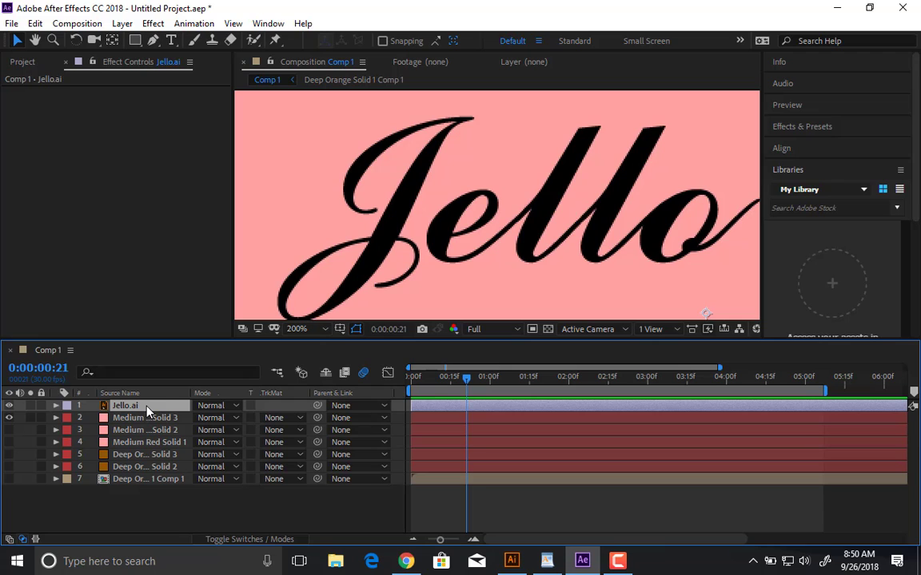
key("Delete")
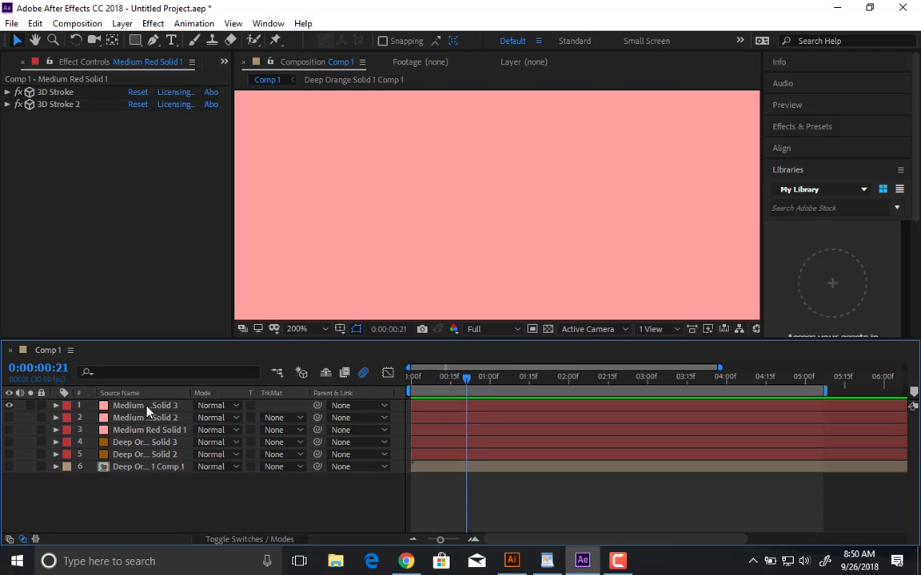
Switch to Illustrator and draw a looping script S with the Pen tool below the Jello lettering on Layer 2.
key("alt+Tab")
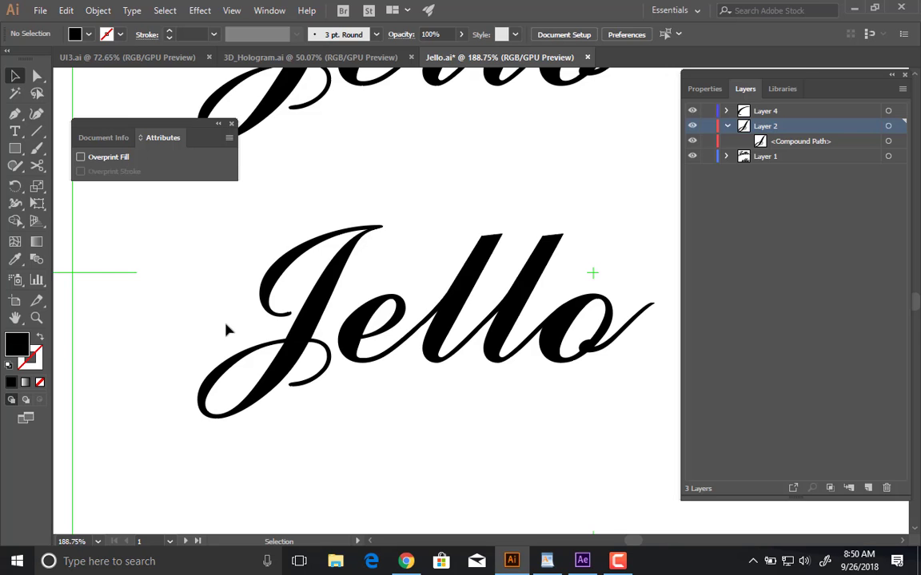
key("p")
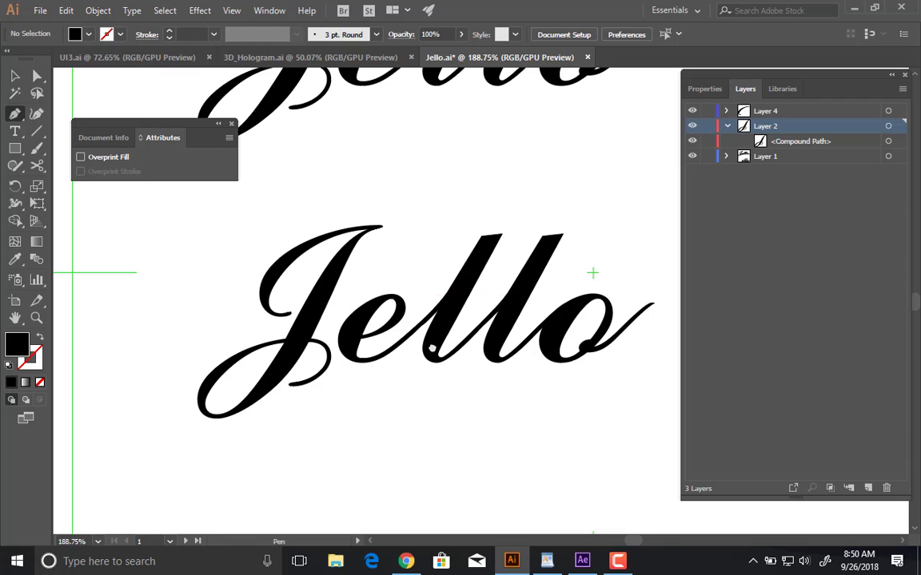
scroll(359, 304, "down", 5)
left_click_drag(234, 394, 270, 359)
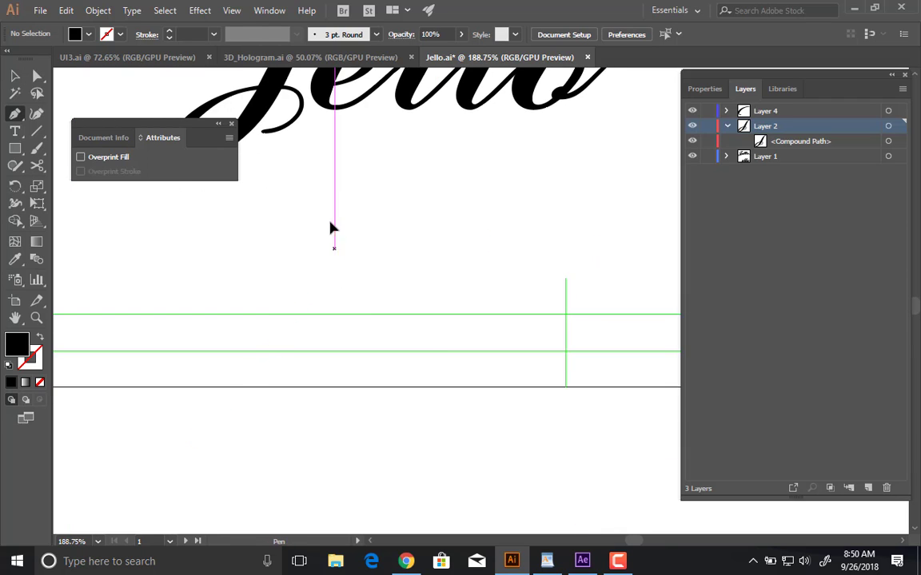
left_click_drag(334, 252, 321, 208)
left_click_drag(264, 231, 270, 294)
left_click_drag(337, 403, 232, 384)
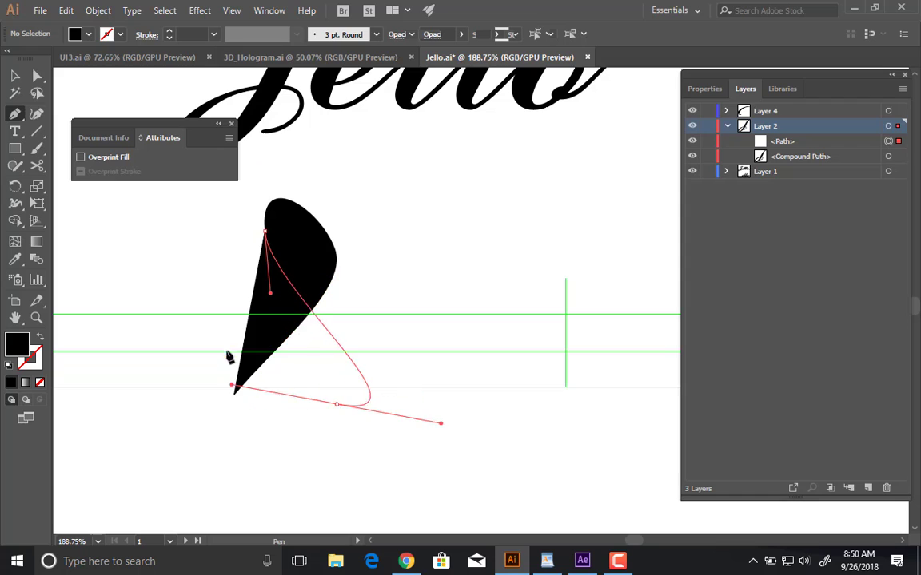
left_click_drag(223, 336, 246, 295)
left_click_drag(314, 372, 365, 368)
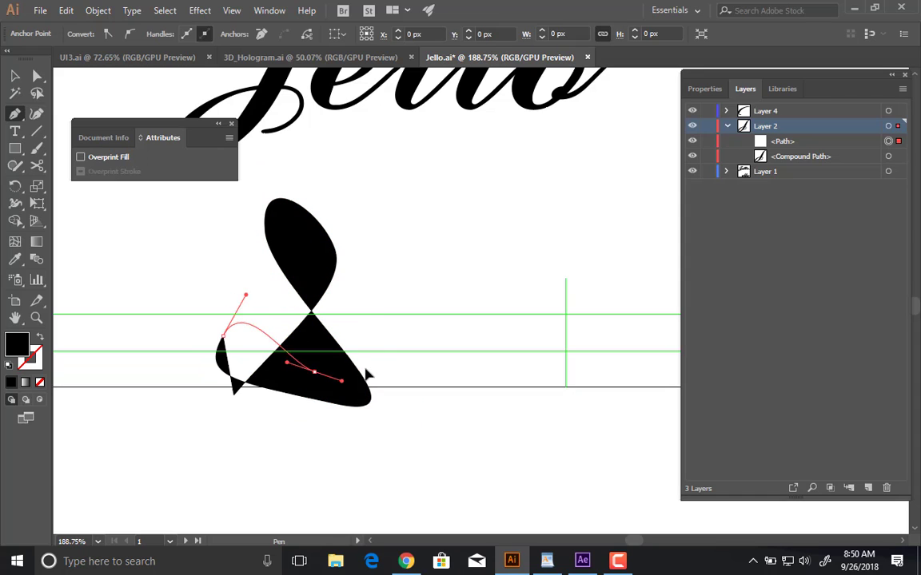
Swap the path's black fill to a stroke with no fill, and continue the S into a connected script h and o.
left_click(40, 337)
left_click_drag(429, 205, 391, 247)
left_click_drag(385, 426, 383, 429)
left_click_drag(421, 342, 459, 334)
left_click_drag(461, 426, 500, 429)
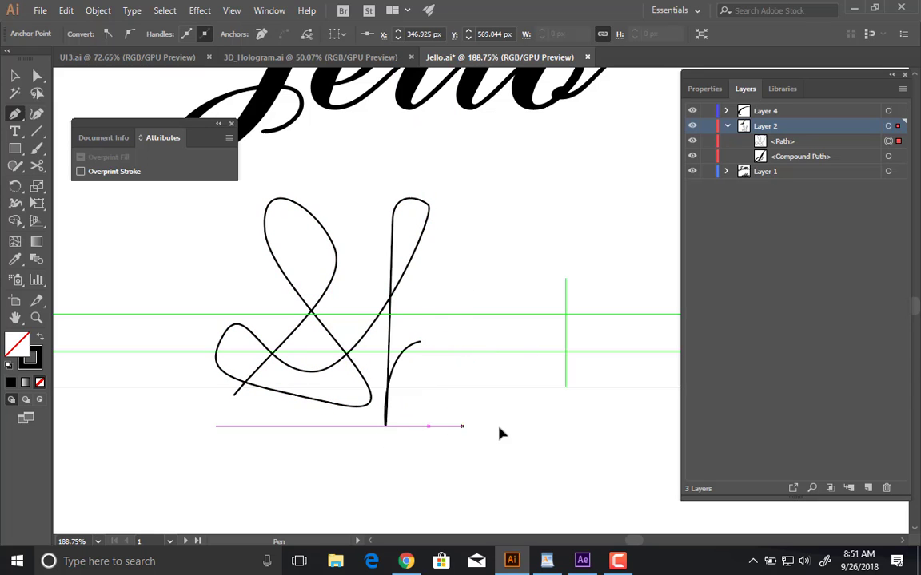
left_click_drag(512, 344, 555, 338)
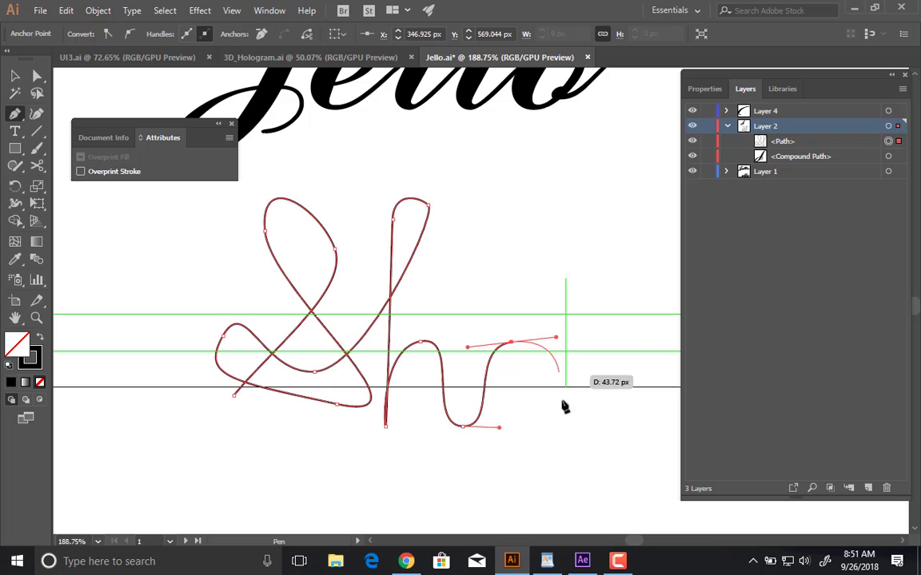
left_click_drag(528, 434, 568, 348)
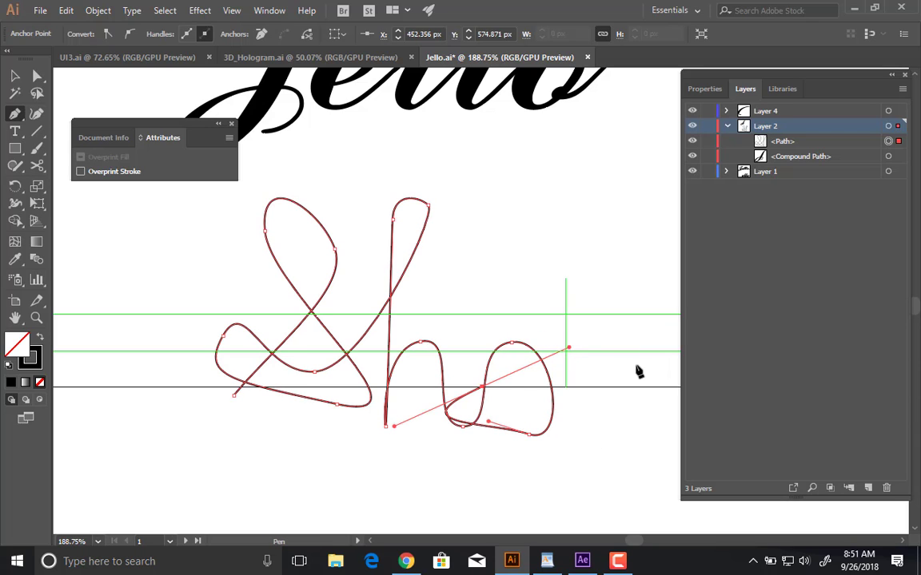
key("v")
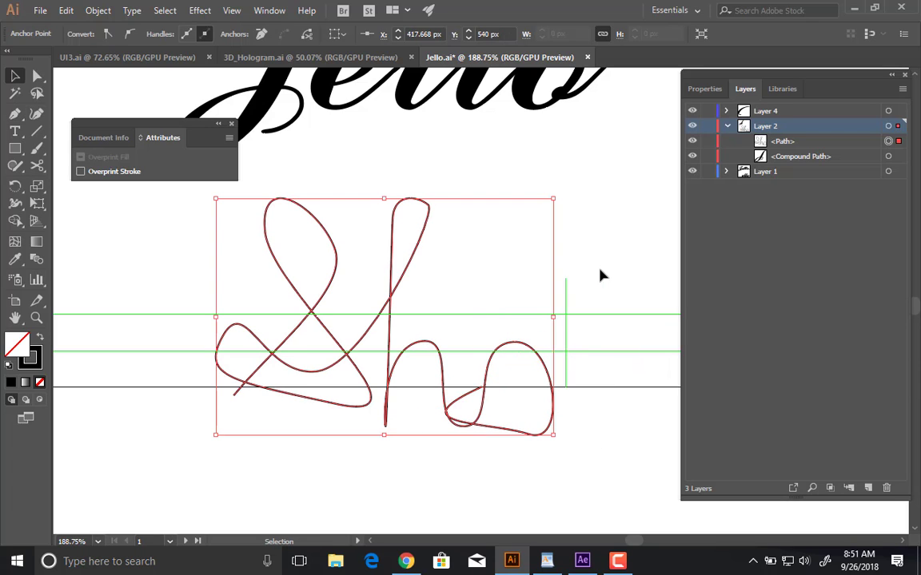
Switch to After Effects and delete the Medium Red Solid 3 and Medium Red Solid 2 layers from Comp 1.
key("alt+Tab")
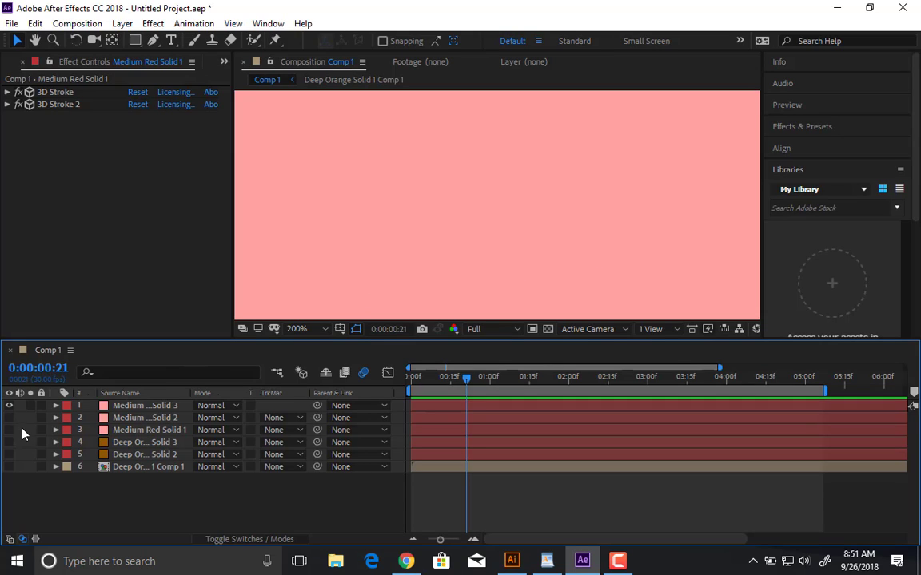
left_click_drag(446, 377, 393, 387)
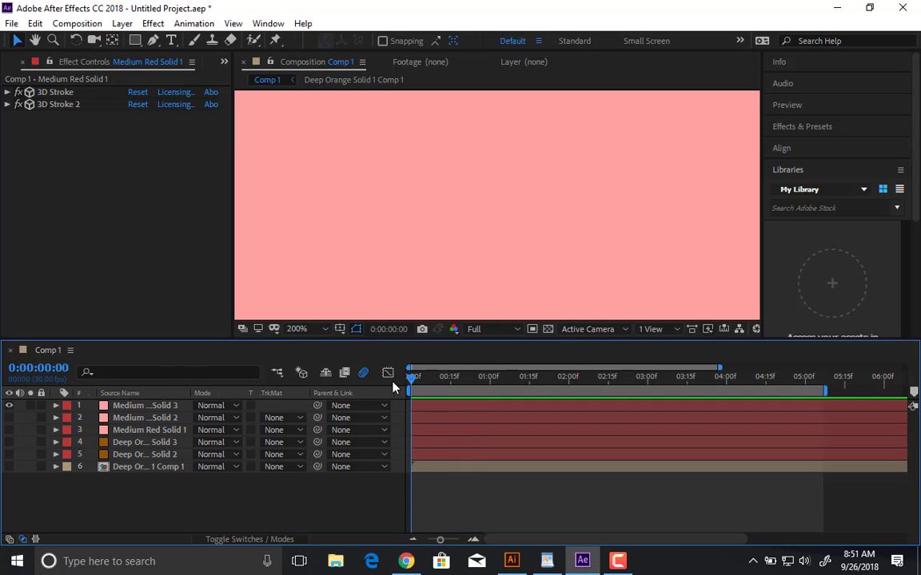
left_click(151, 409)
key("Delete")
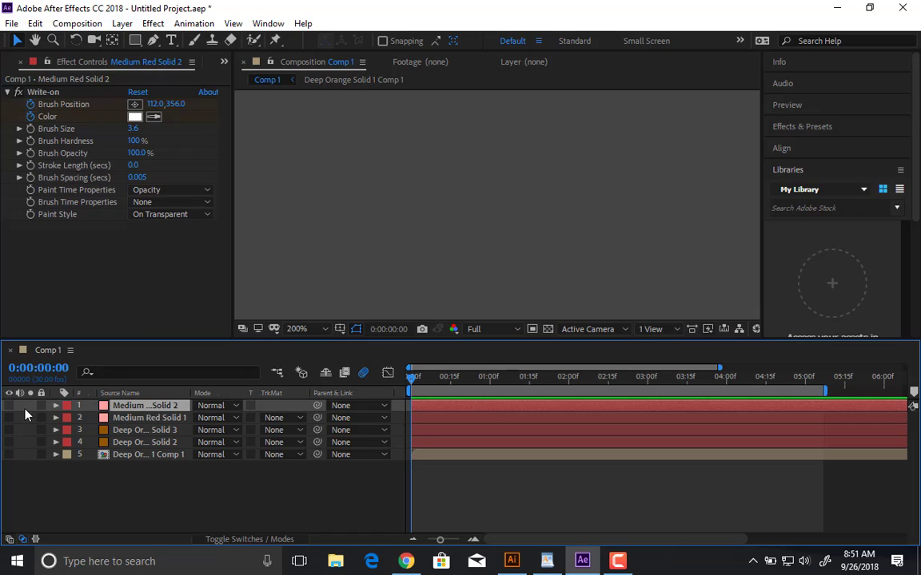
mouse_move(413, 383)
left_mouse_down()
mouse_move(685, 377)
mouse_move(492, 384)
left_mouse_up()
key("Home")
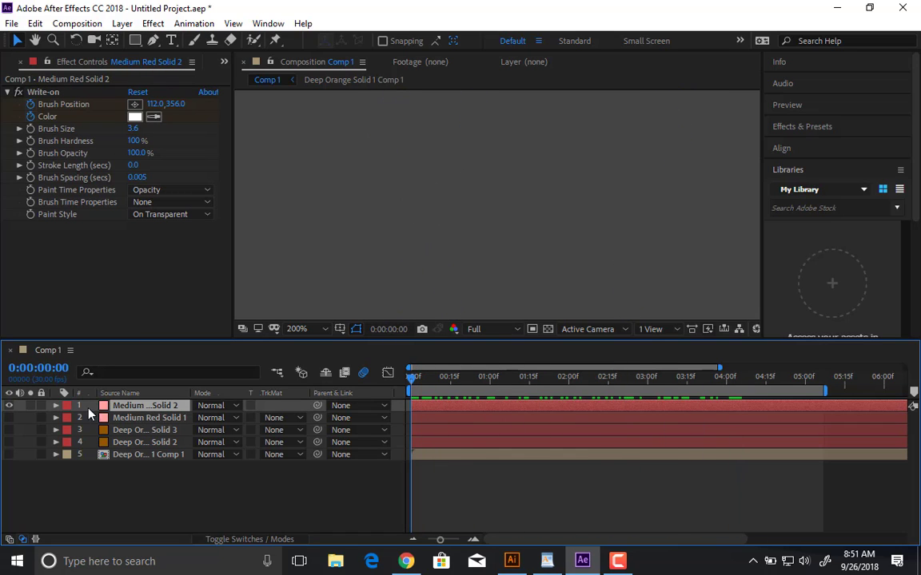
key("Delete")
Make the Medium Red Solid 1 layer visible and go to 0:00:01:20 to view the Sho handwriting strokes.
left_click(118, 406)
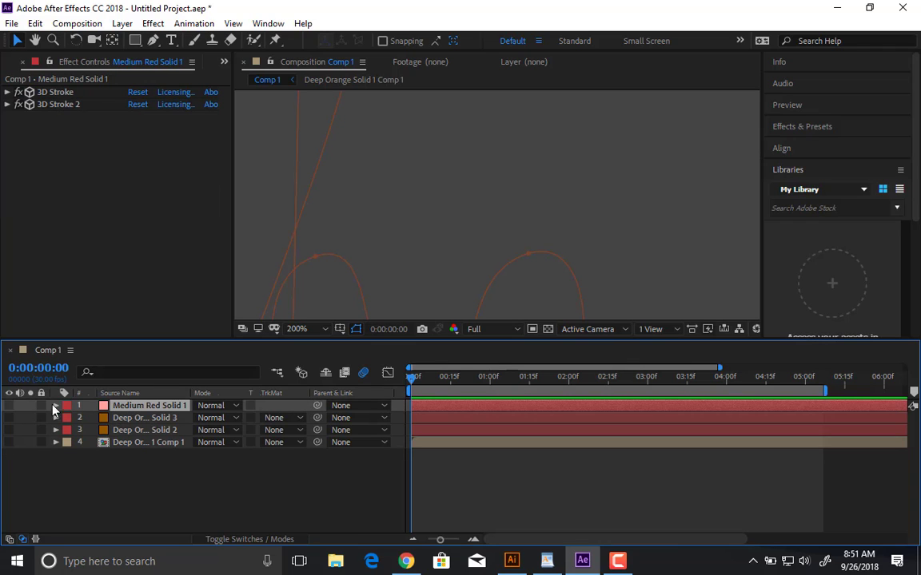
left_click_drag(424, 384, 542, 381)
scroll(355, 226, "down", 3)
key("period")
key("period")
key("period")
key("period")
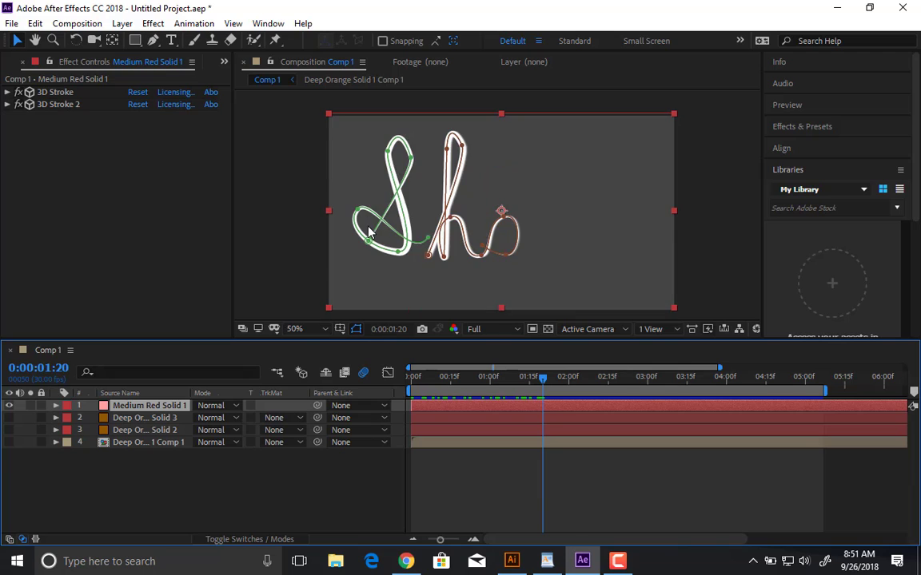
Disable the Repeater of the 3D Stroke 2 effect on the Medium Red Solid 1 layer.
left_click(7, 105)
scroll(112, 238, "down", 10)
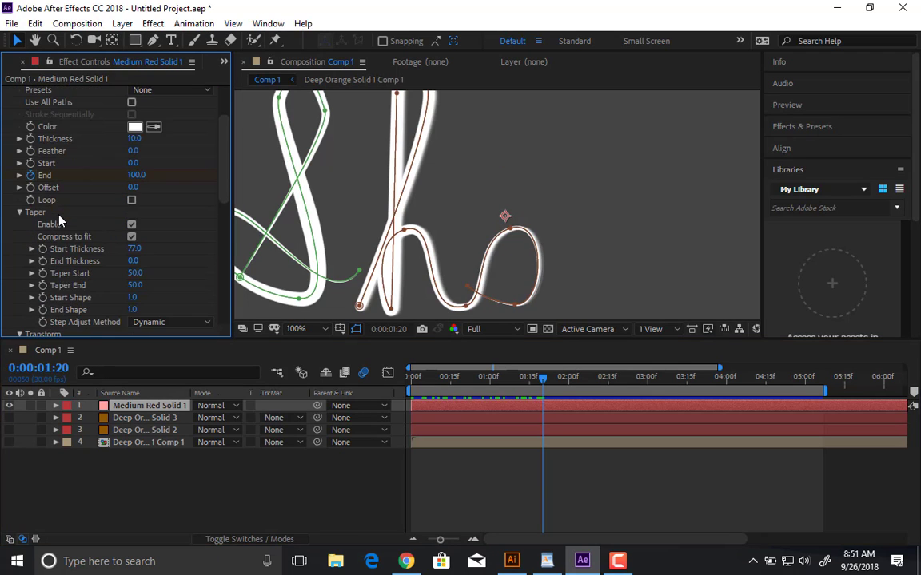
scroll(64, 225, "down", 4)
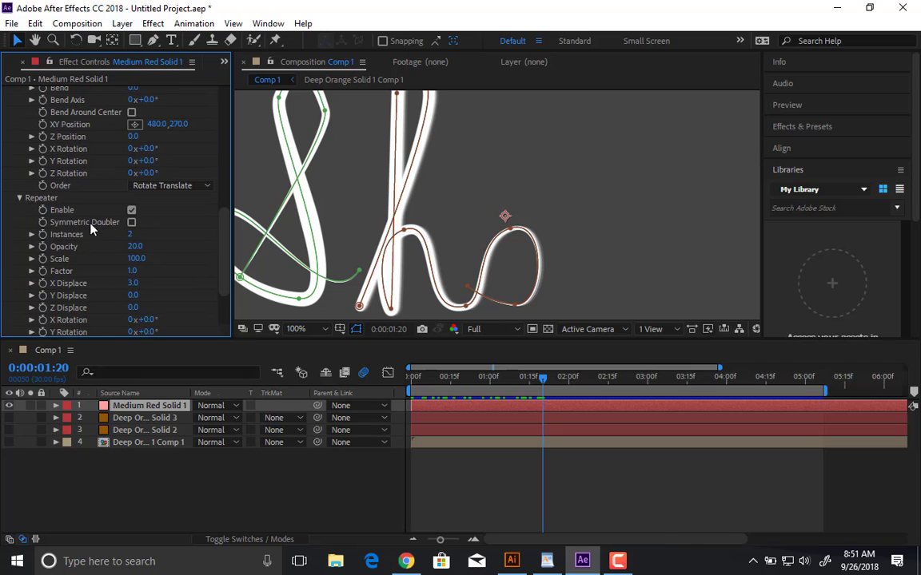
left_click(131, 209)
scroll(83, 212, "up", 12)
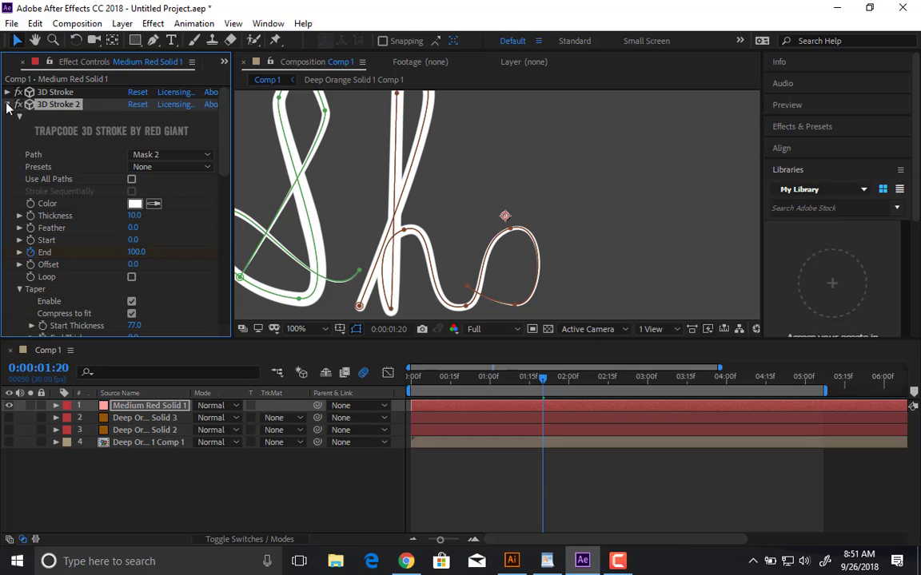
left_click(7, 105)
Move the Medium Red Solid 1 layer right and slightly down so the Sho lettering sits nearer the frame's center.
key("comma")
key("comma")
key("comma")
key("comma")
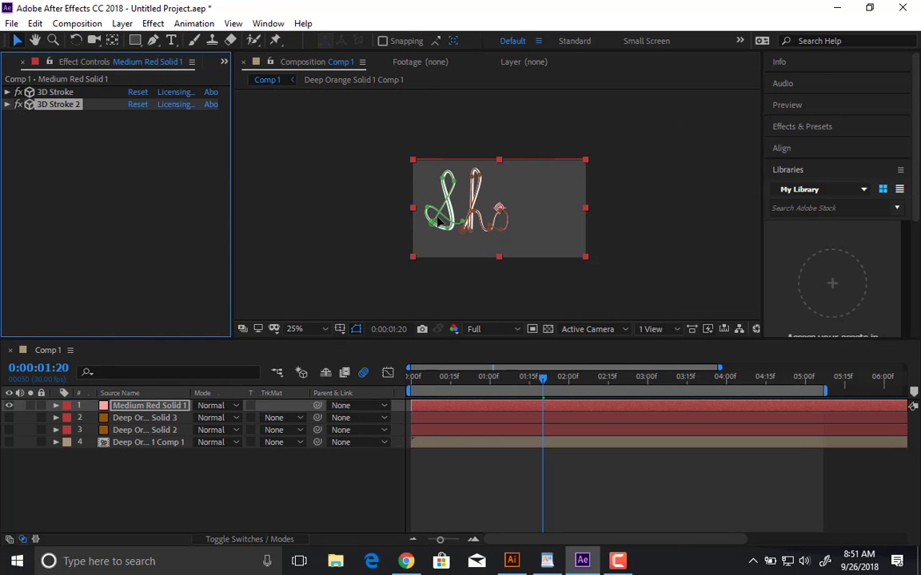
left_click(381, 240)
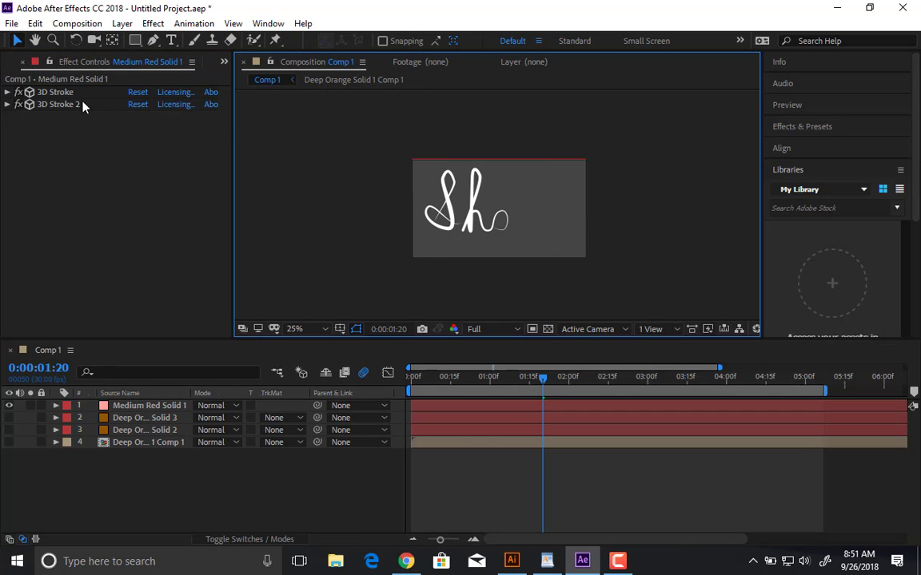
left_click(160, 407)
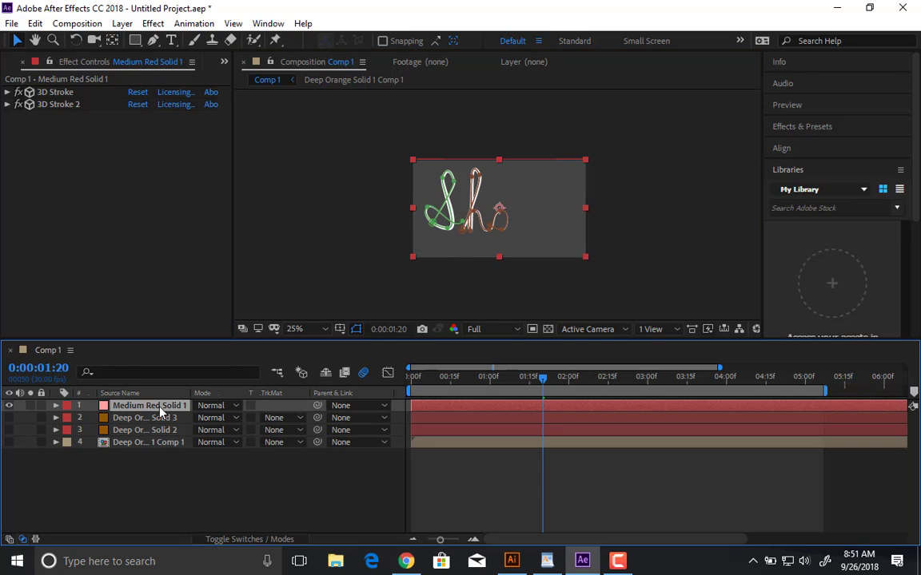
left_click_drag(461, 224, 514, 225)
key("ctrl+z")
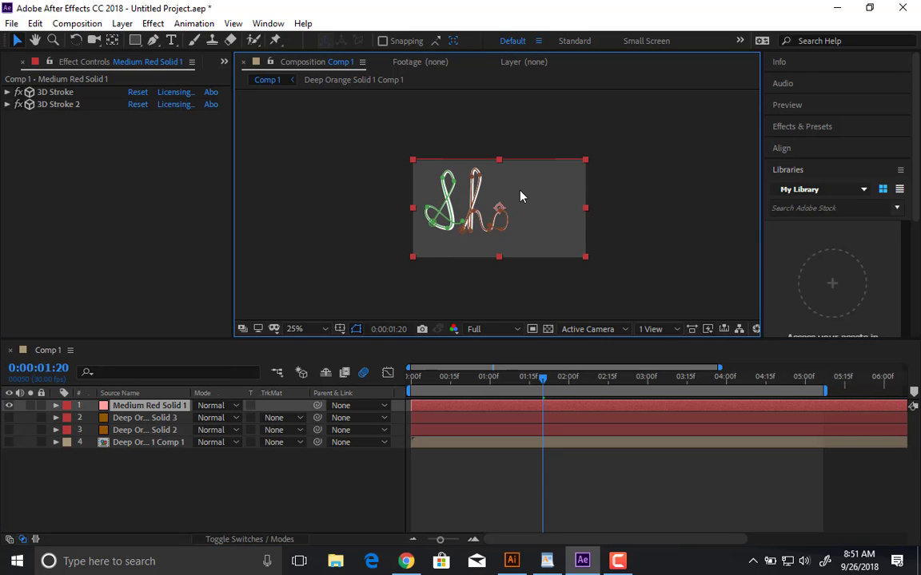
left_click_drag(525, 186, 557, 191)
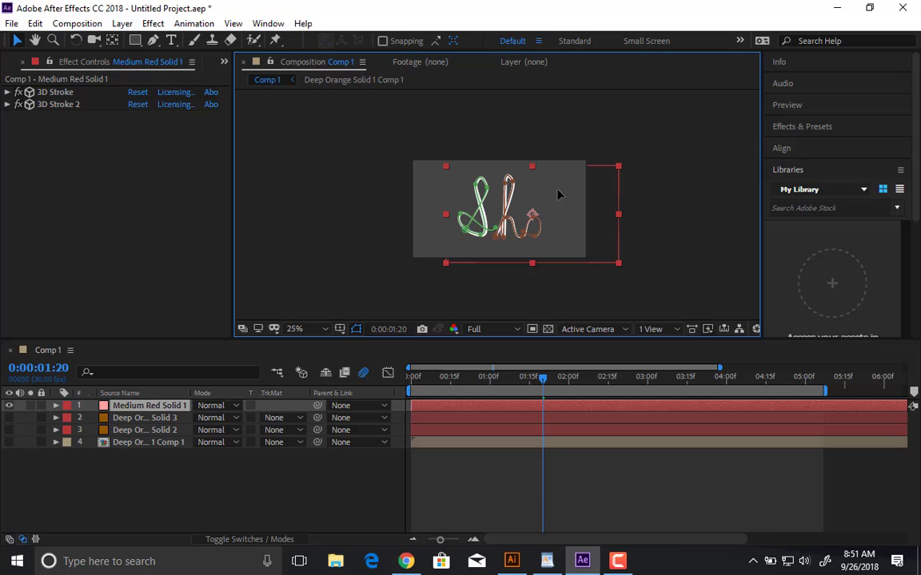
left_click(675, 201)
scroll(464, 239, "up", 1)
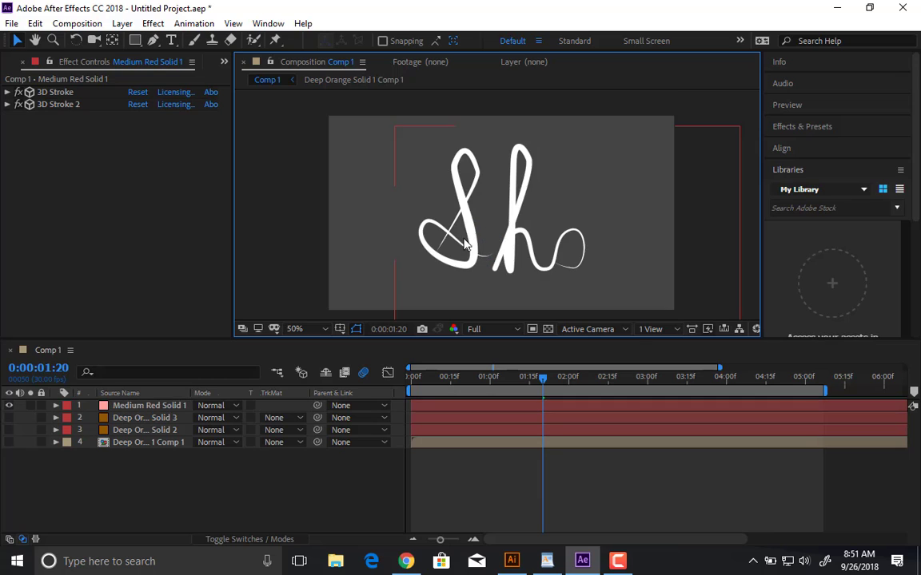
Pre-compose the Medium Red Solid 1 layer as Sho, moving all attributes into the new composition.
left_click(146, 406)
key("ctrl+shift+c")
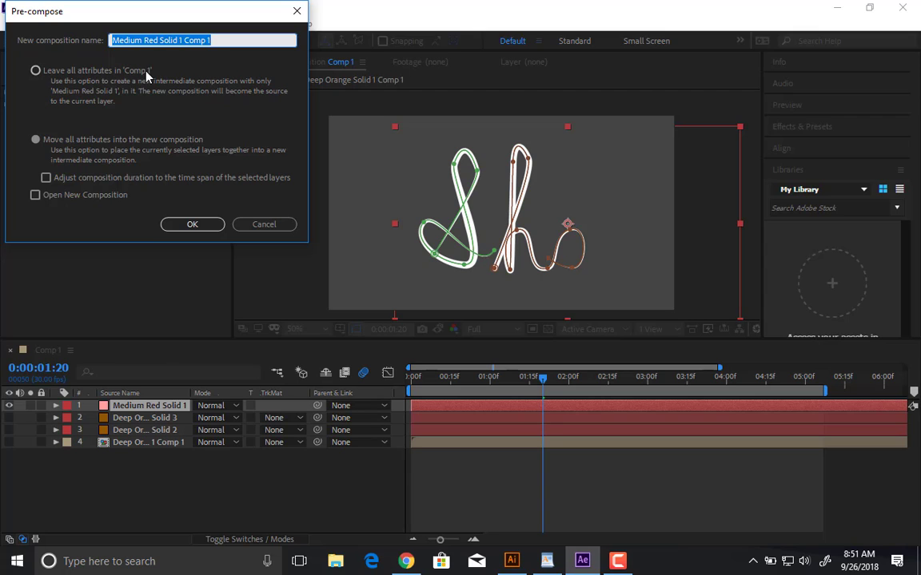
left_click(145, 74)
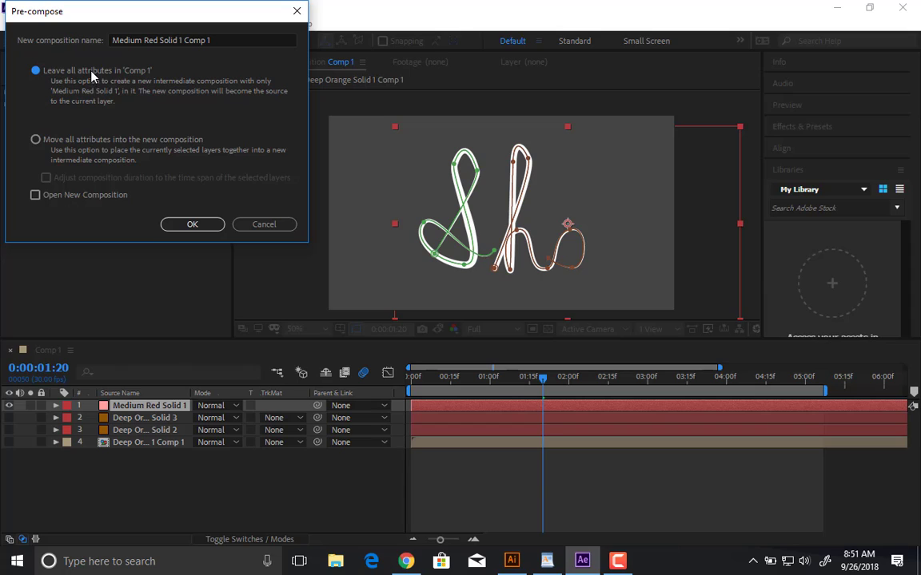
left_click(99, 142)
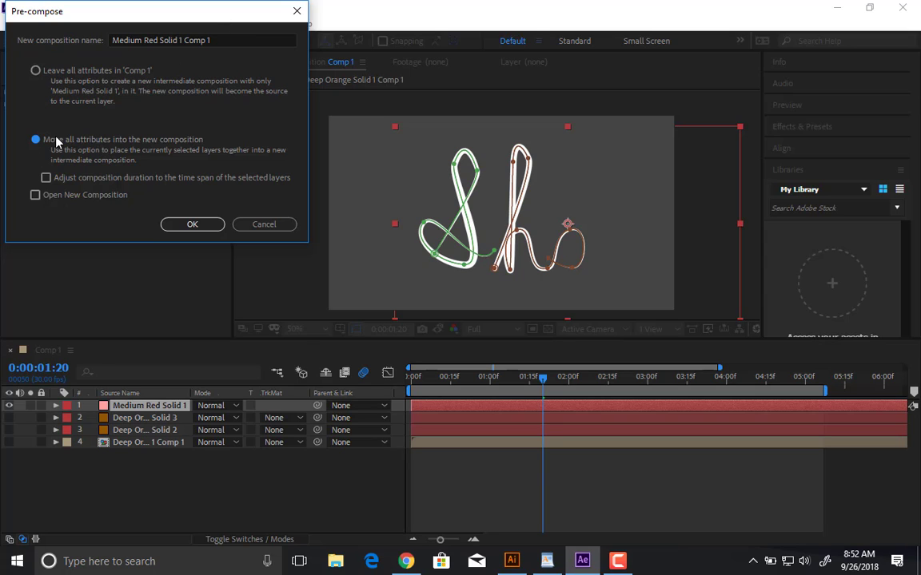
left_click(235, 39)
type("Sho")
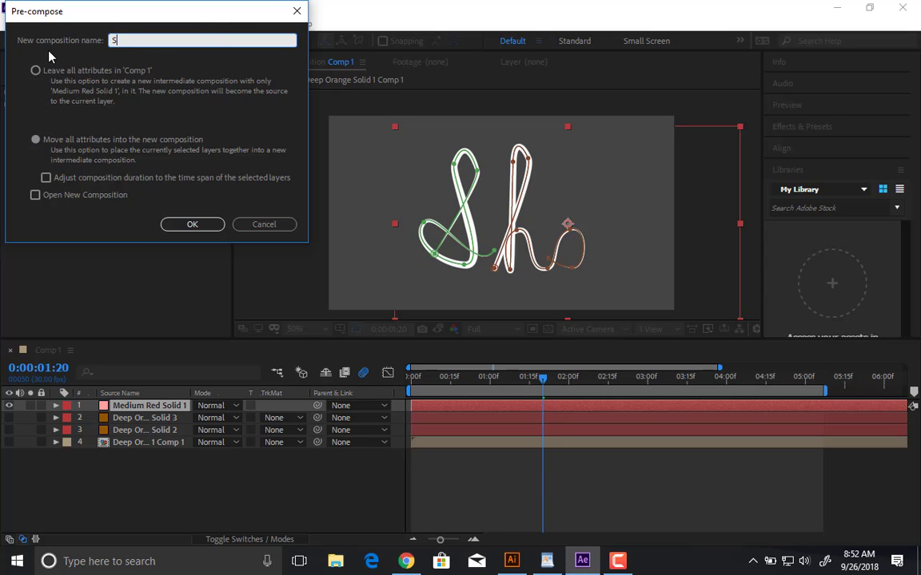
left_click(168, 224)
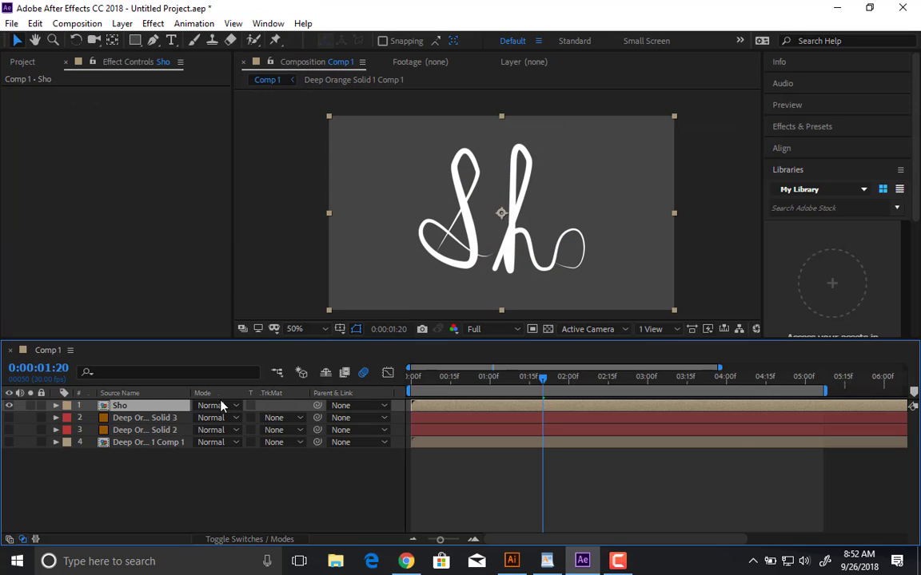
Apply Hue/Saturation to the Sho layer at 0:00:01:06 and colorize it with saturation 100 and lightness -45.
left_click_drag(540, 380, 505, 382)
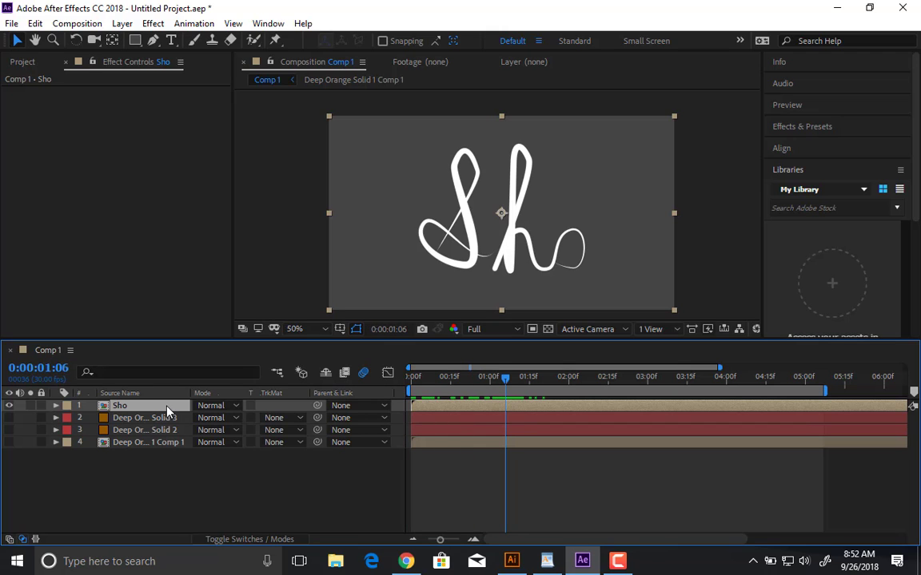
left_click(153, 23)
mouse_move(174, 174)
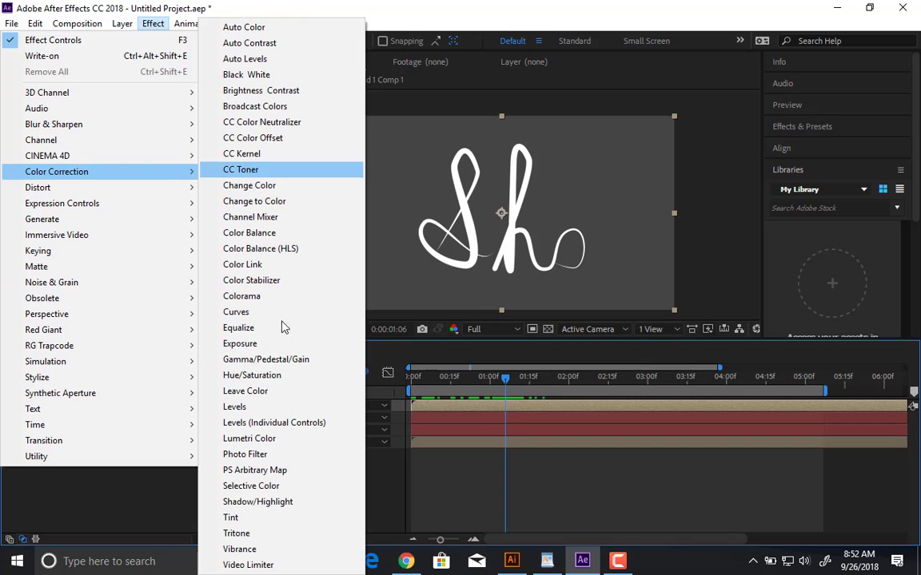
left_click(299, 376)
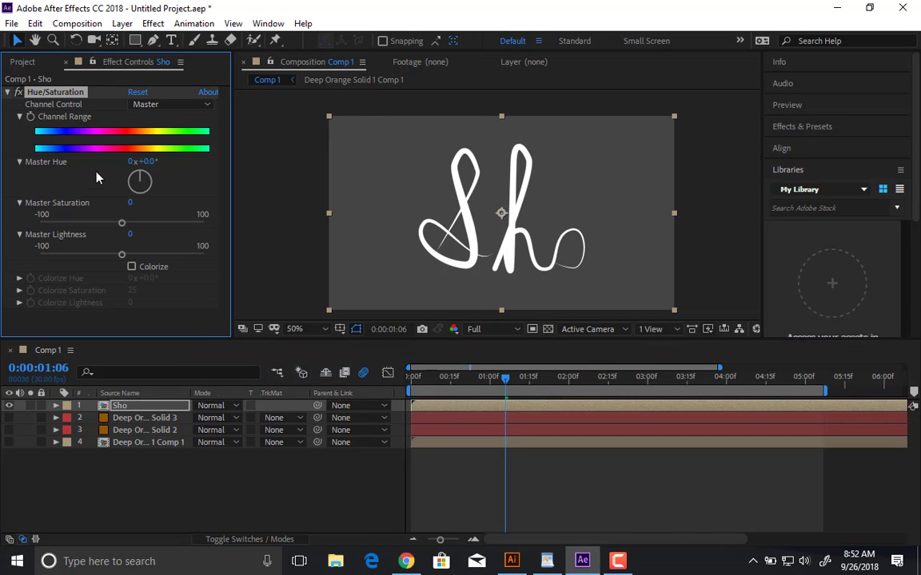
left_click(132, 267)
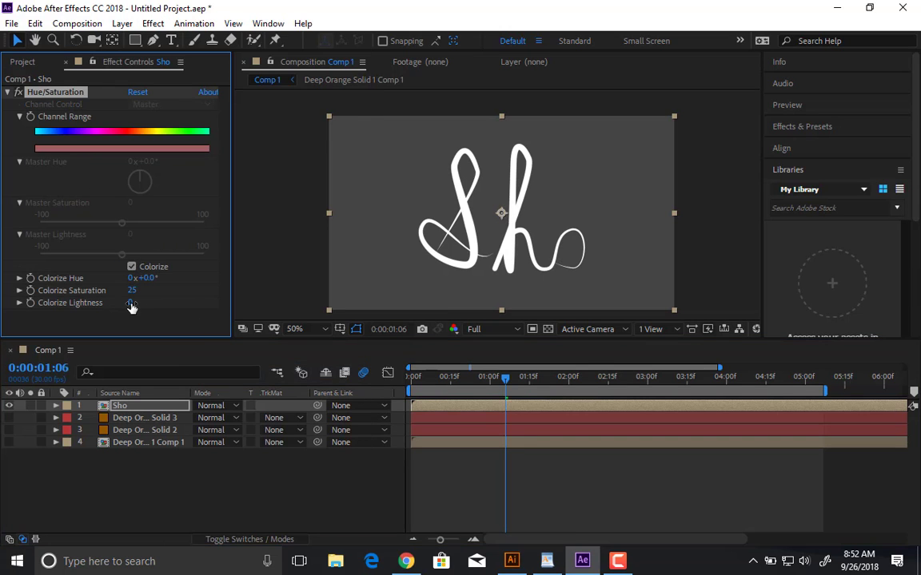
left_click_drag(131, 303, 387, 266)
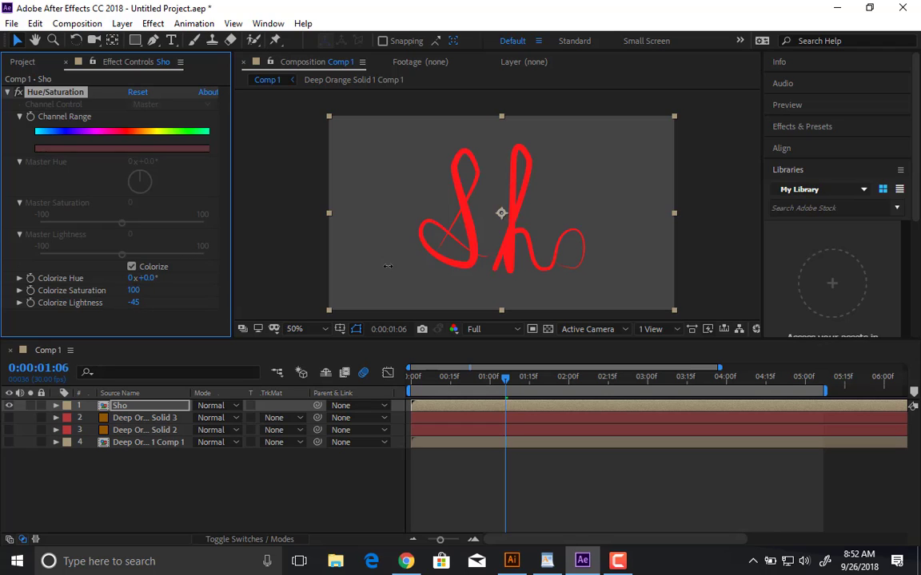
left_click(161, 408)
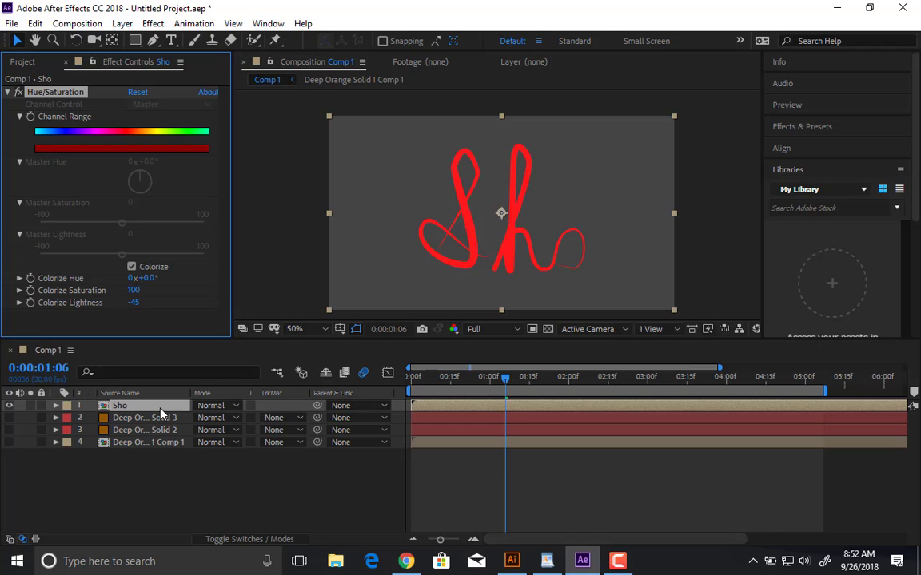
Preview the red Sho lettering animation and return to the start of Comp 1.
key("space")
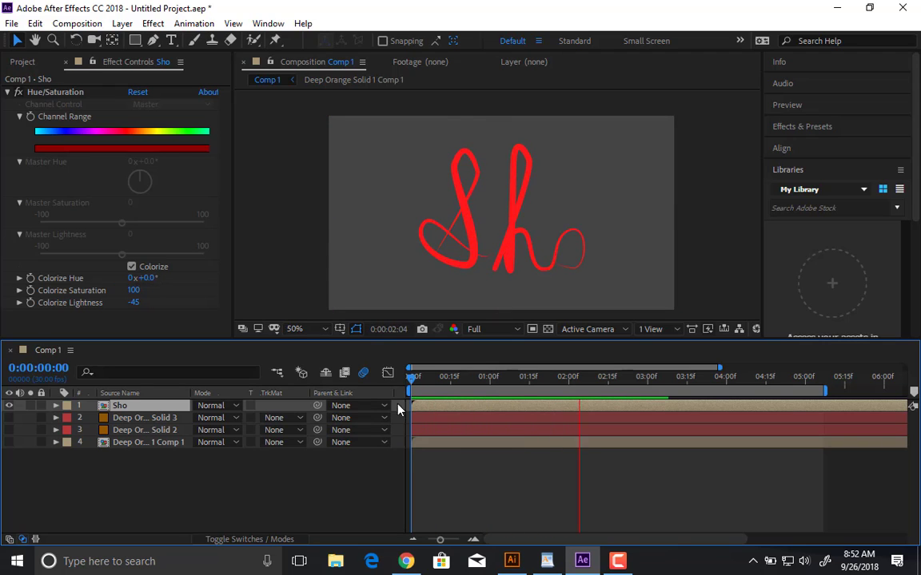
key("space")
left_click_drag(448, 385, 395, 395)
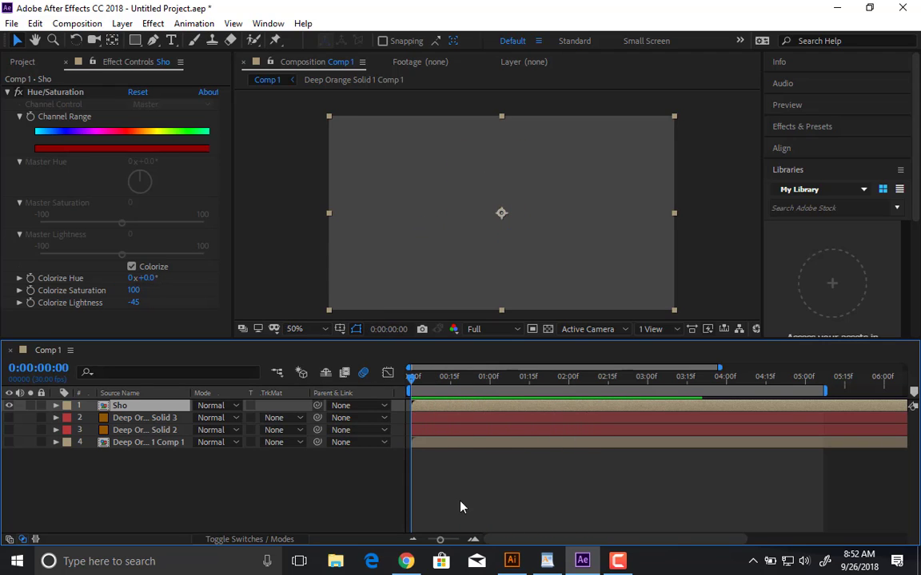
Duplicate the Sho layer and set the copy's Colorize Hue to 40°.
left_click_drag(440, 540, 453, 540)
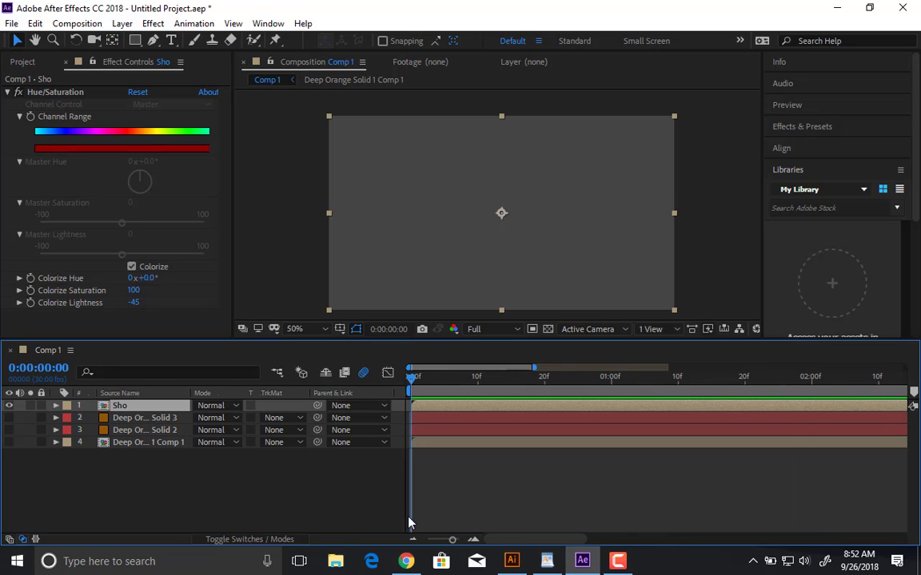
key("ctrl+d")
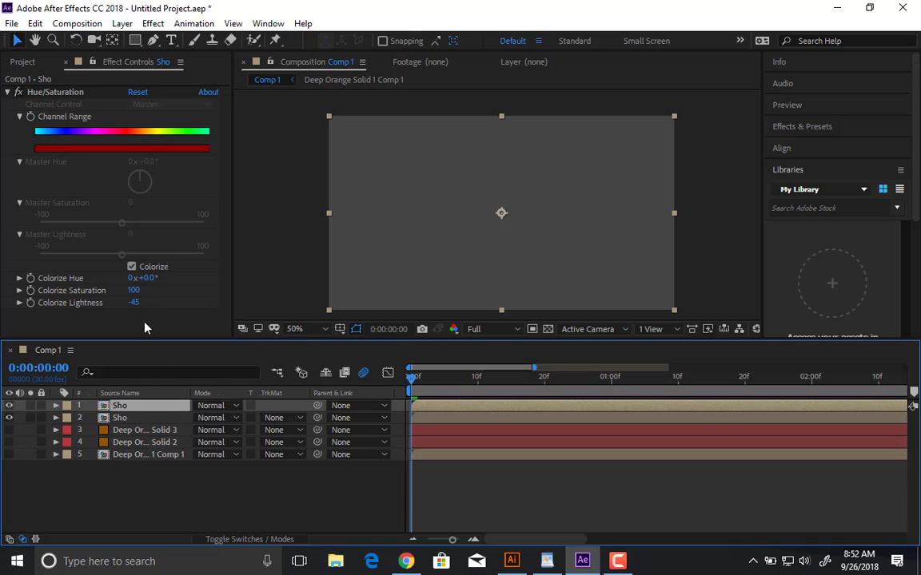
left_click_drag(149, 281, 158, 276)
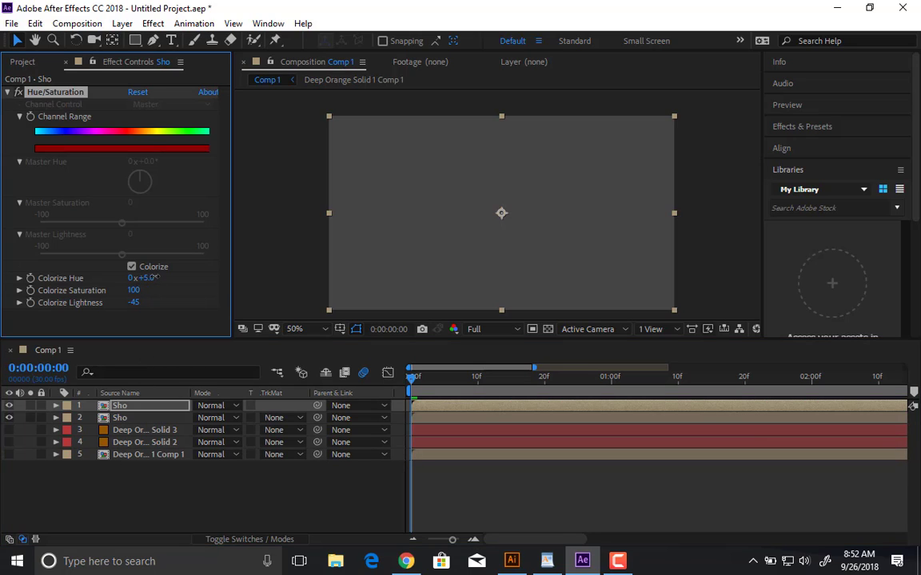
left_click(149, 278)
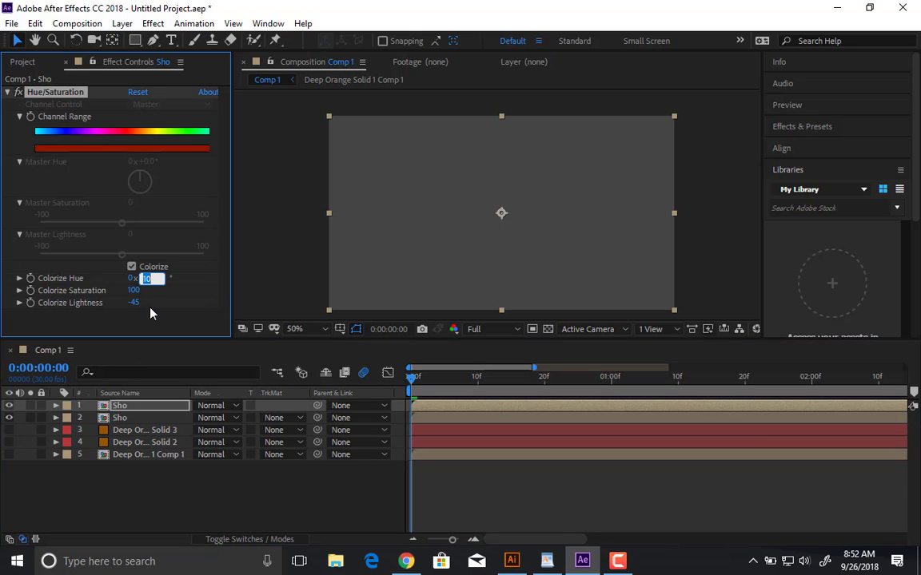
key("Return")
Duplicate the topmost Sho layer and set the new copy's Colorize Hue to 80°.
left_click(144, 406)
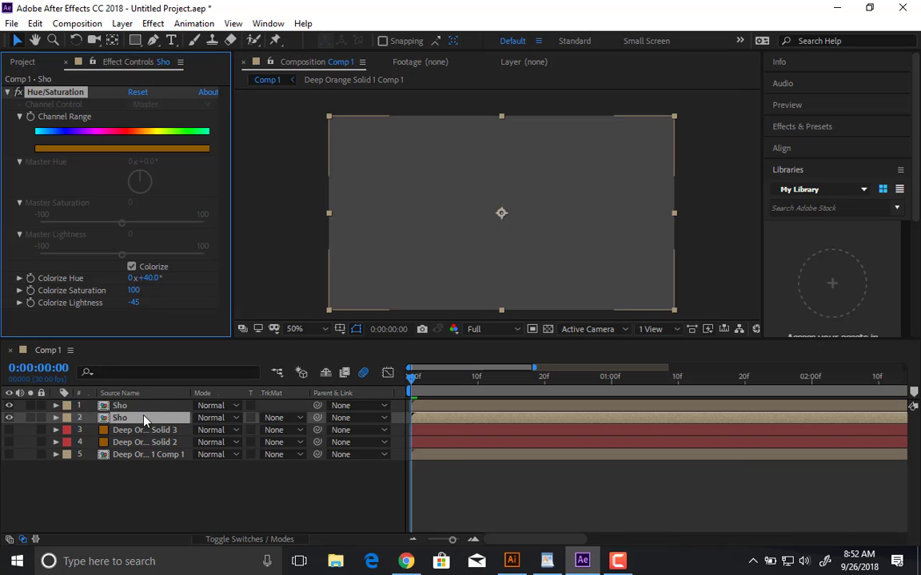
key("ctrl+d")
left_click(151, 279)
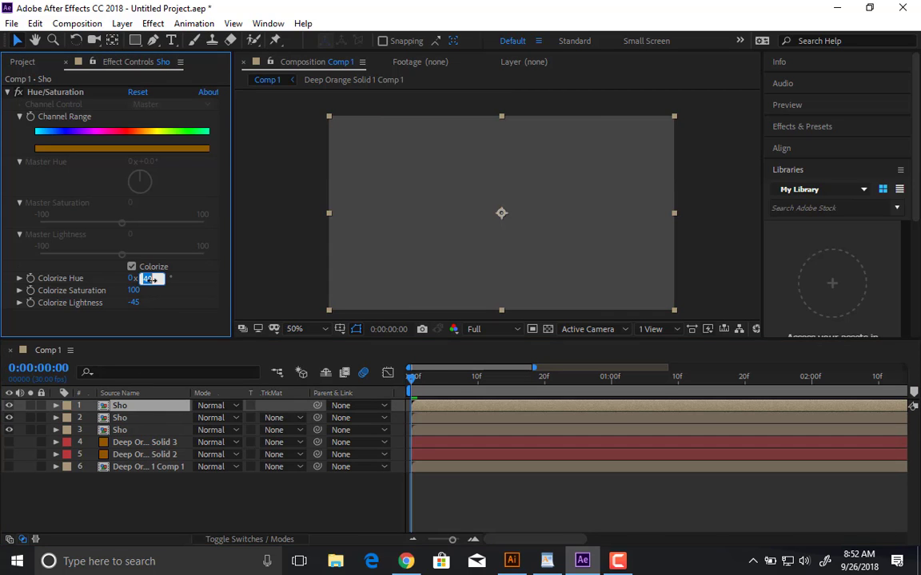
type("80")
key("Return")
Undo the accidental Hue/Saturation duplicate, then duplicate the topmost Sho layer and set the new copy's Colorize Hue to 120°.
key("ctrl+d")
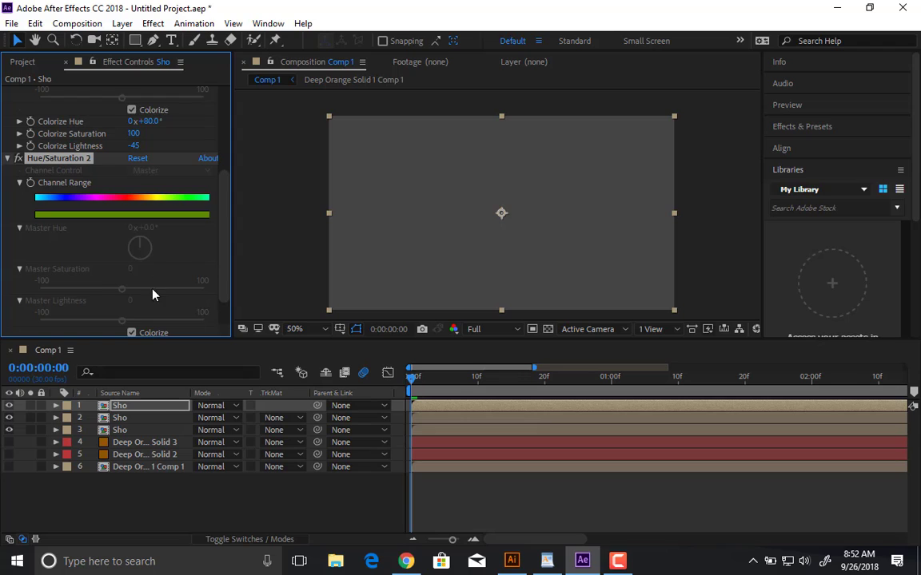
key("ctrl+z")
left_click(136, 368)
key("ctrl+d")
left_click(148, 278)
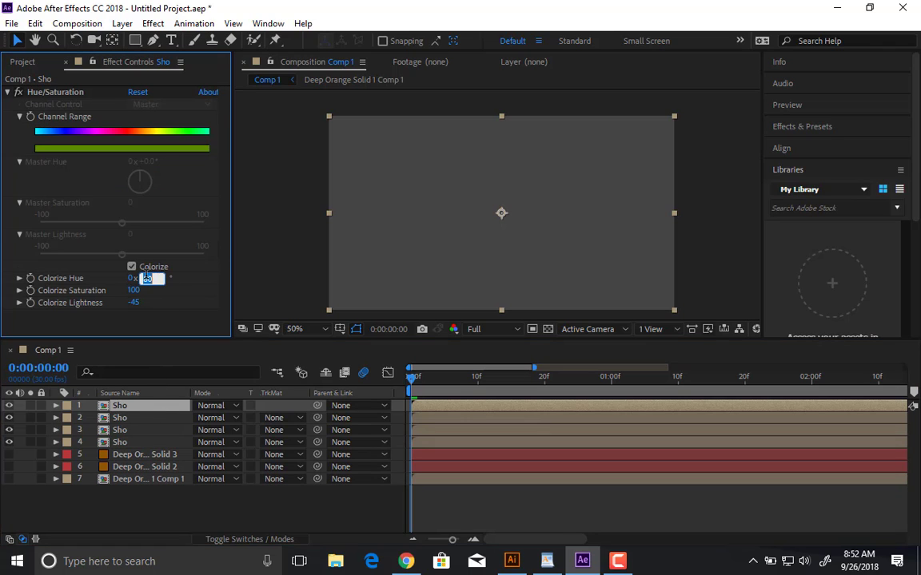
type("120")
key("Return")
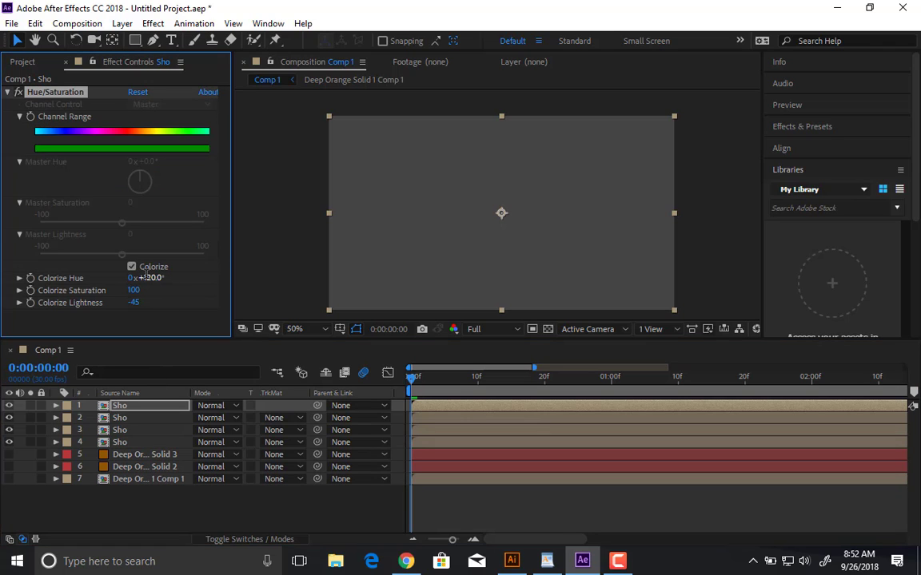
Duplicate the topmost Sho layer again and try Colorize Hue values of 160° and 180° on the copy before settling on 200°.
left_click(141, 410)
key("ctrl+d")
left_click(152, 279)
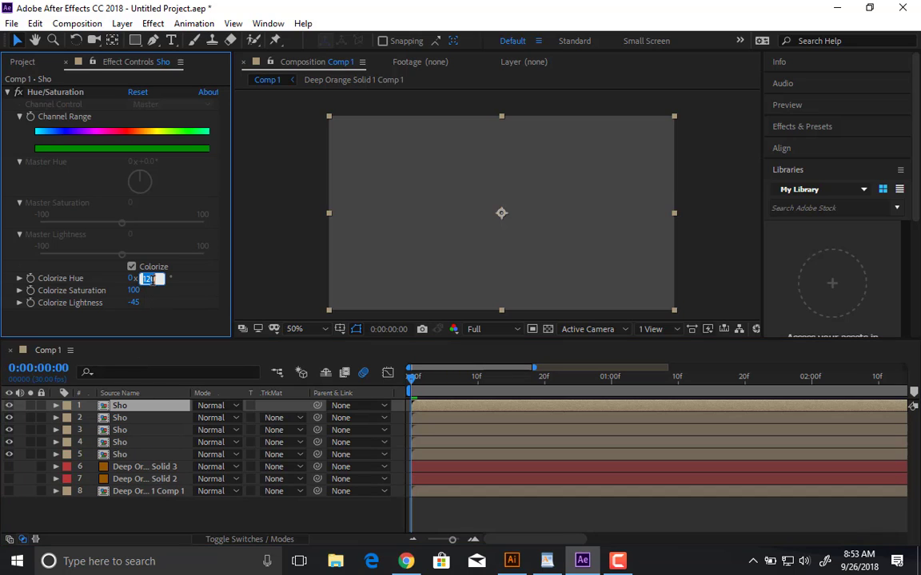
type("160")
key("Return")
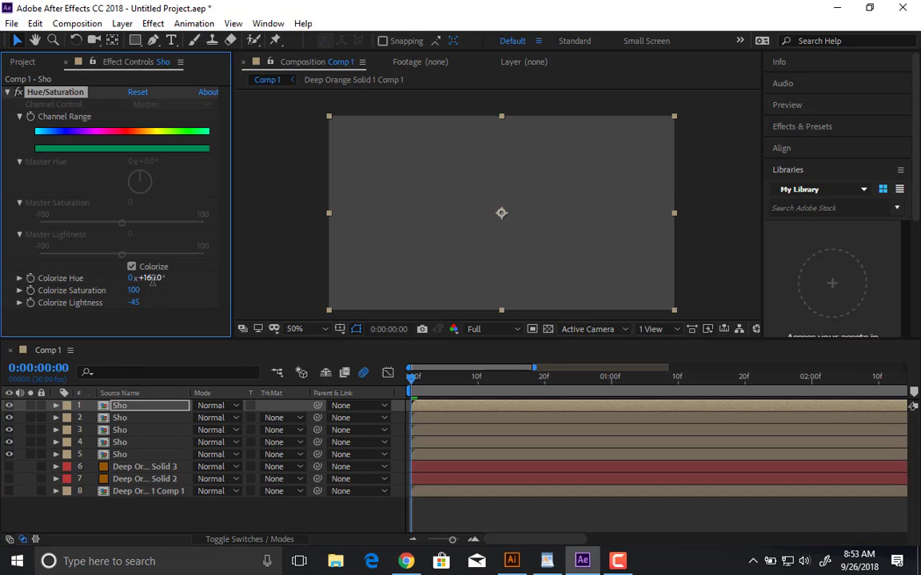
left_click(151, 279)
type("180")
key("Return")
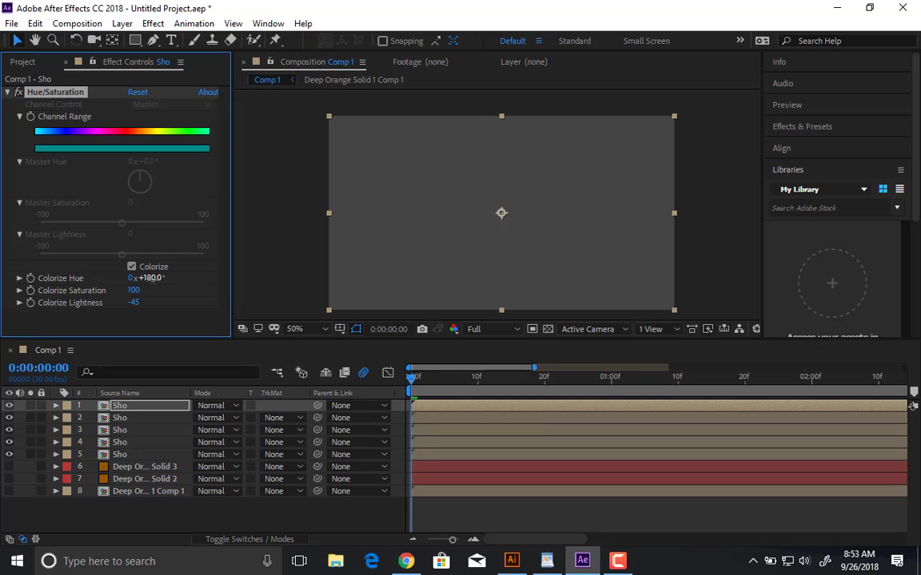
left_click(152, 279)
type("200")
key("Return")
Preview the stacked Sho layers, inspect the hue of the fourth layer, and return to the start of the timeline.
left_click(277, 518)
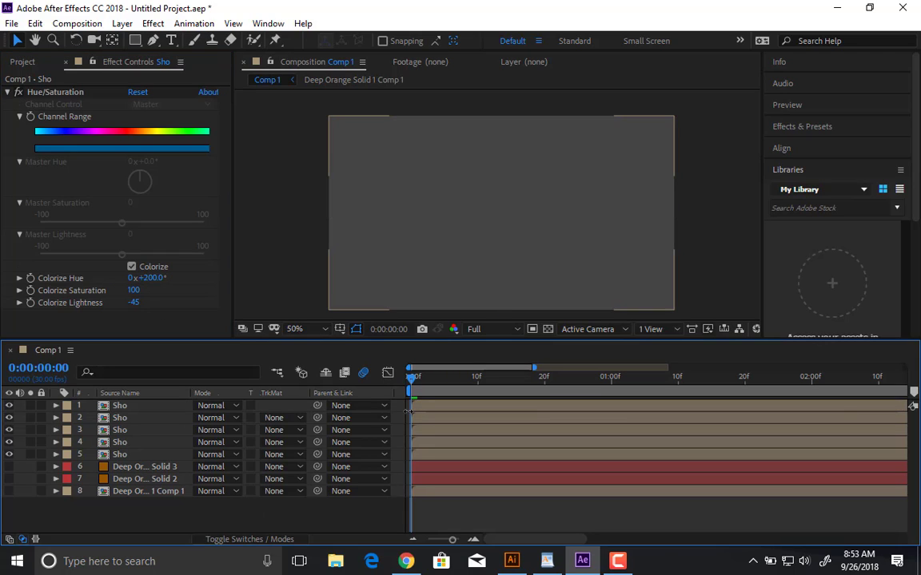
key("space")
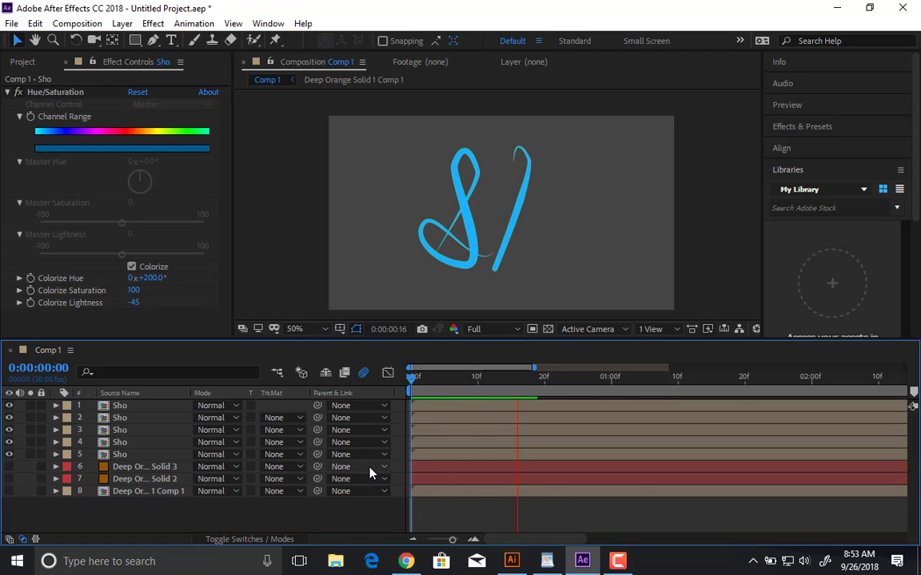
left_click(125, 431)
left_click(122, 442)
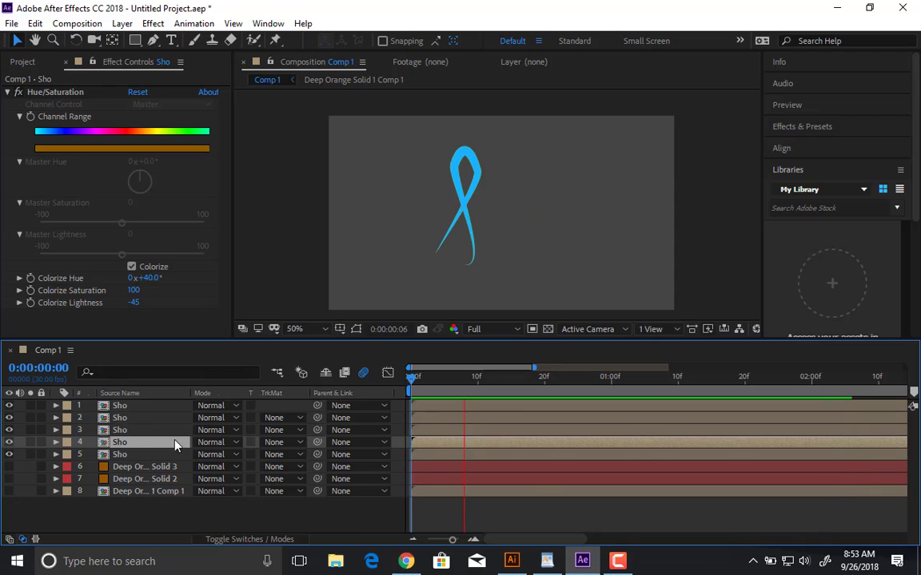
key("space")
left_click_drag(423, 381, 410, 381)
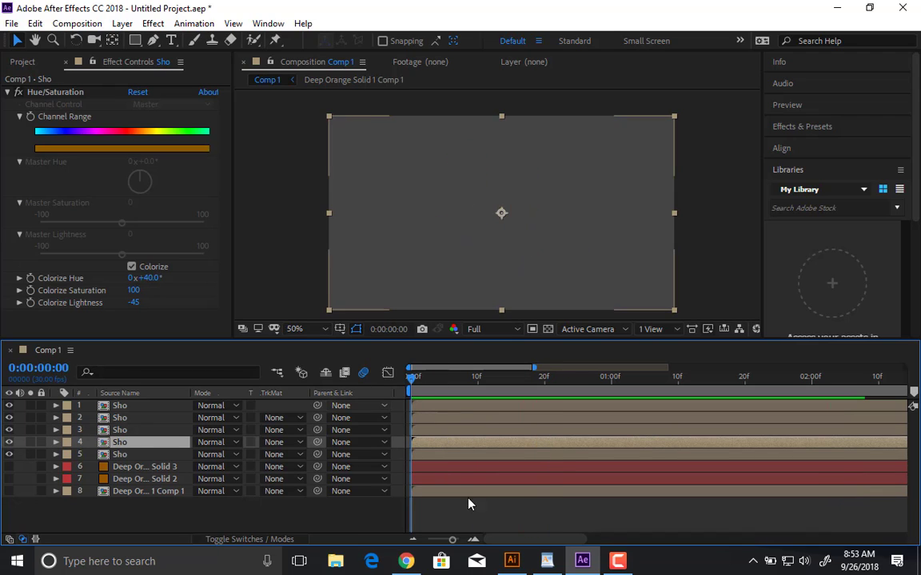
Stagger the Sho copies two frames apart, starting layer 4 at frame 2, layer 3 at 4, layer 2 at 6 and layer 1 at 8.
left_click_drag(453, 540, 458, 540)
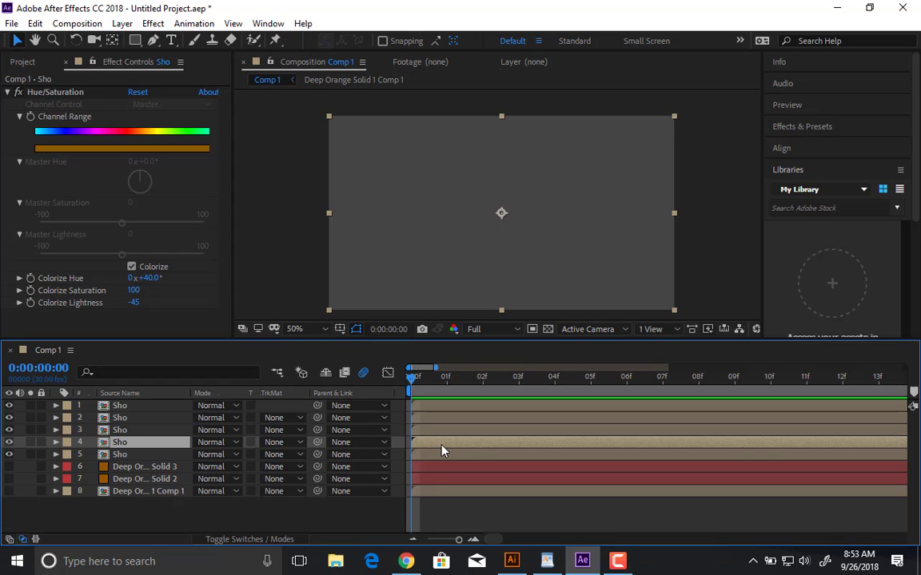
left_click_drag(442, 446, 608, 432)
left_click_drag(523, 417, 742, 417)
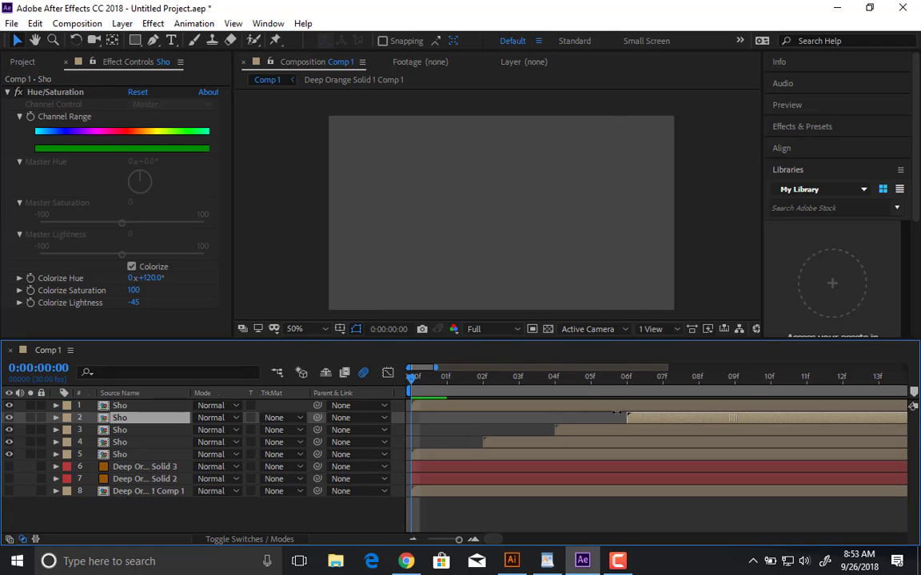
left_click_drag(559, 405, 852, 405)
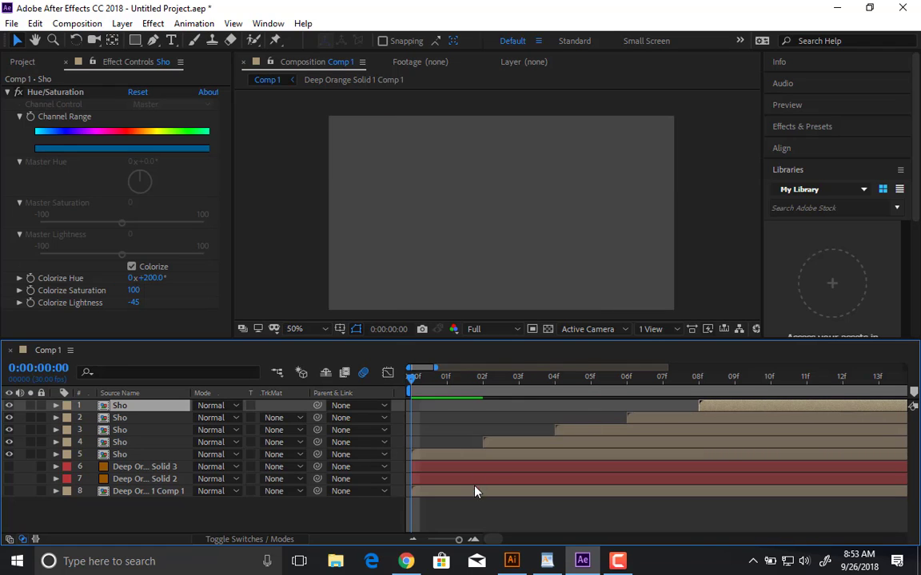
Preview the staggered multicolored Sho animation over the whole timeline and return to the start.
left_click_drag(457, 540, 378, 529)
key("semicolon")
left_click_drag(458, 541, 392, 537)
left_click(301, 303)
key("space")
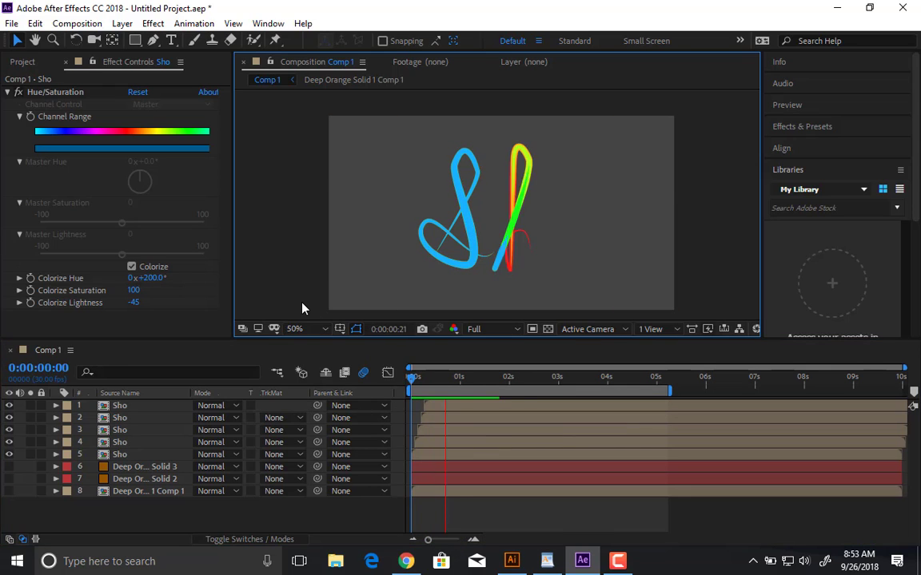
key("space")
key("space")
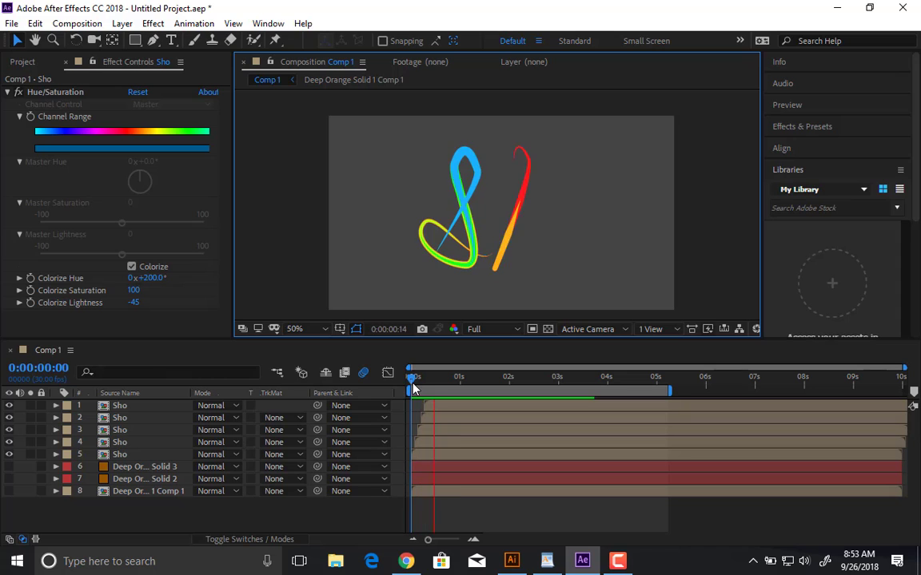
left_click(416, 387)
mouse_move(416, 387)
left_mouse_down()
mouse_move(520, 387)
mouse_move(406, 389)
left_mouse_up()
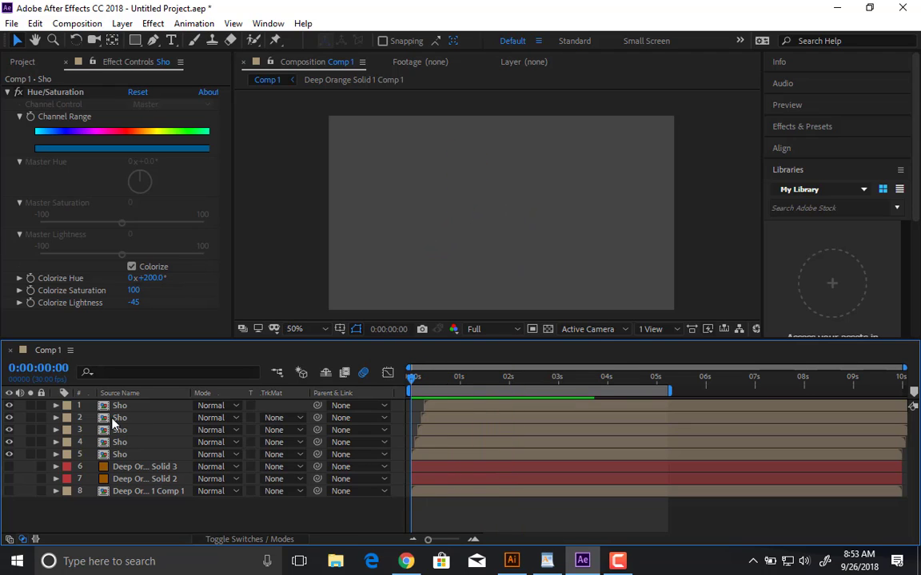
In the Sho composition, disable Taper in both 3D Stroke effects on the Medium Red Solid 1 layer.
double_click(113, 409)
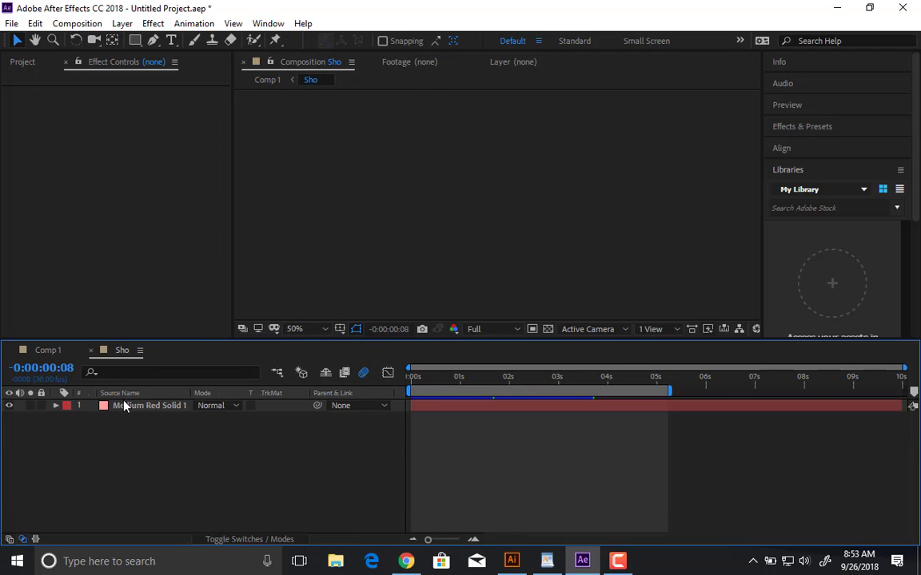
left_click(124, 406)
scroll(70, 185, "down", 5)
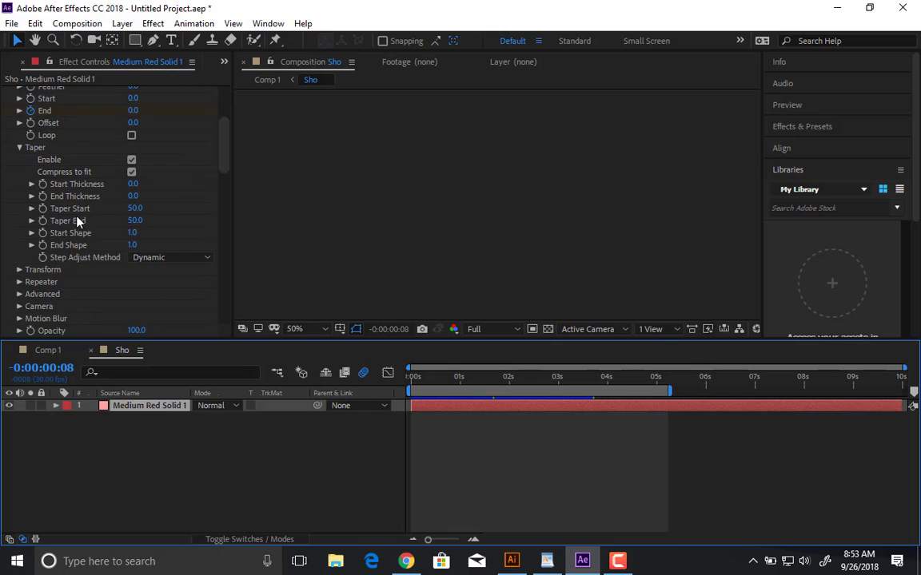
scroll(64, 224, "down", 2)
scroll(20, 212, "up", 3)
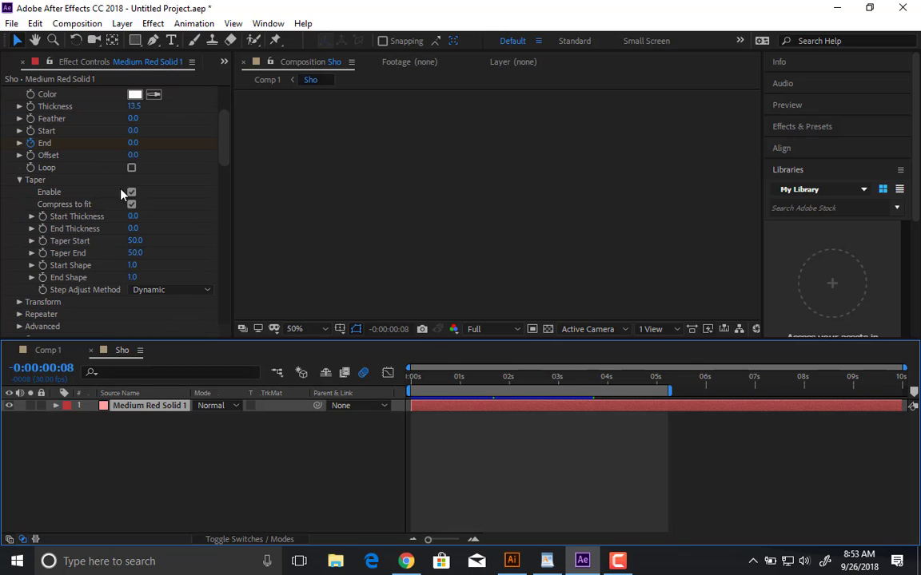
left_click(132, 192)
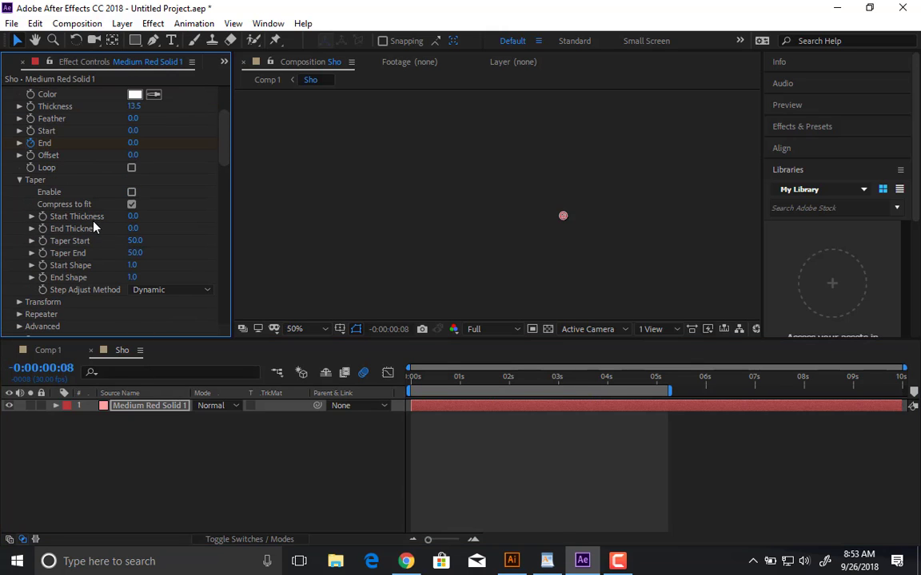
scroll(94, 228, "down", 10)
left_click(131, 228)
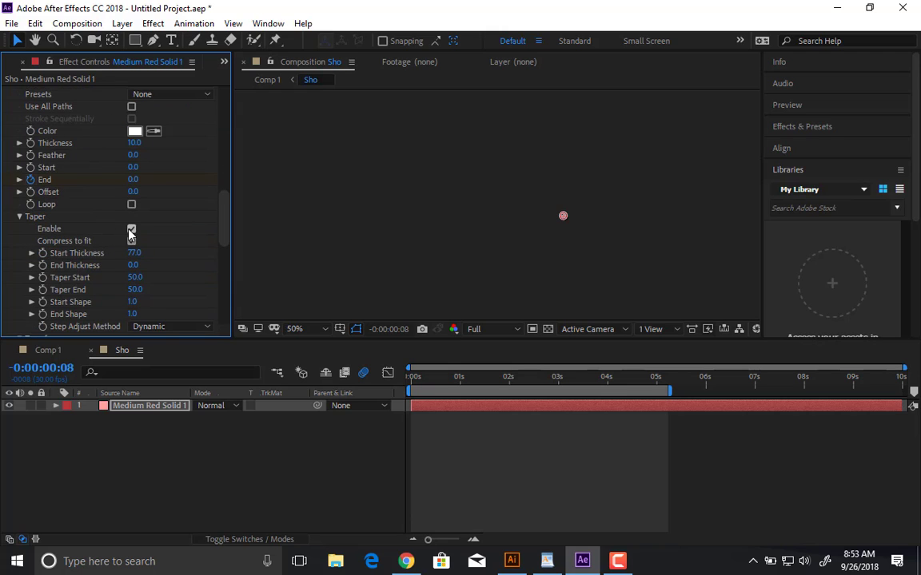
Return to Comp 1 and preview the multicolored lettering with the untapered strokes.
left_click(45, 351)
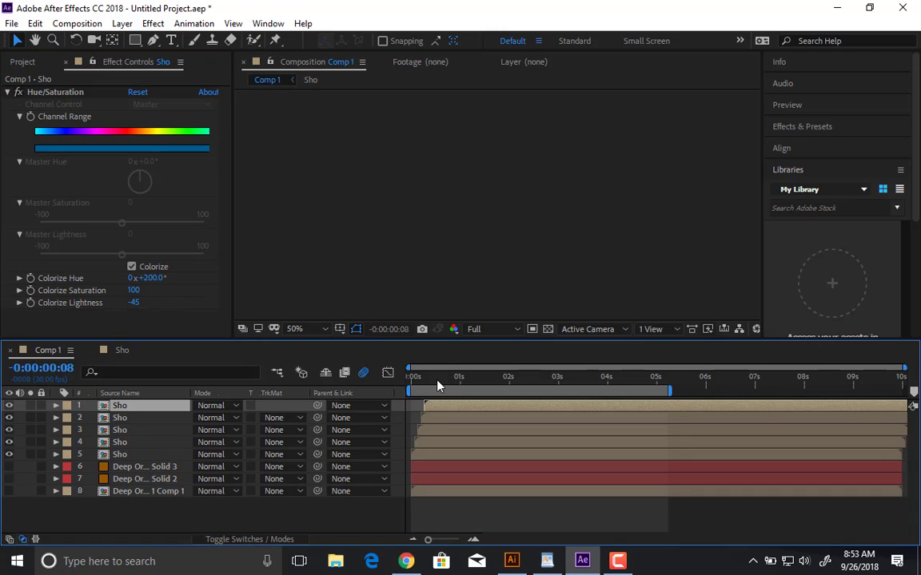
key("space")
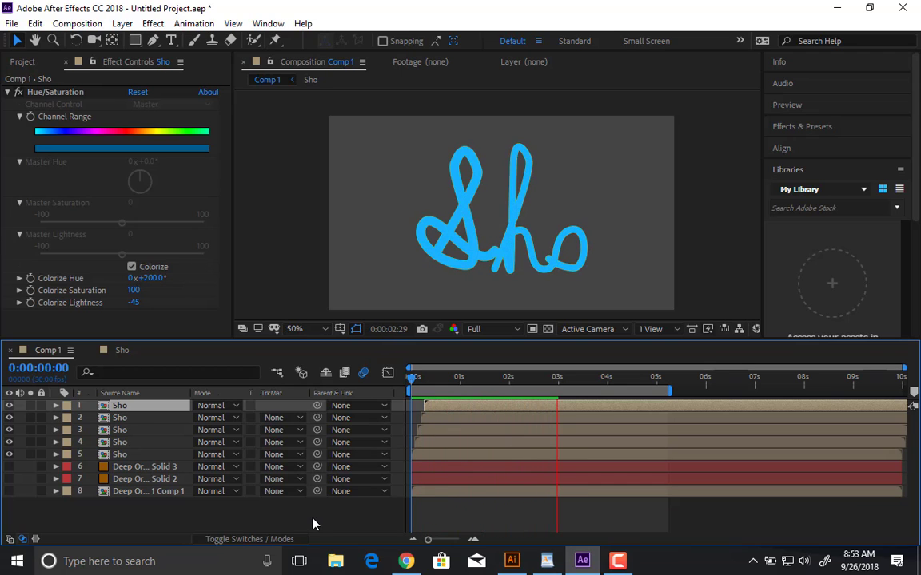
key("space")
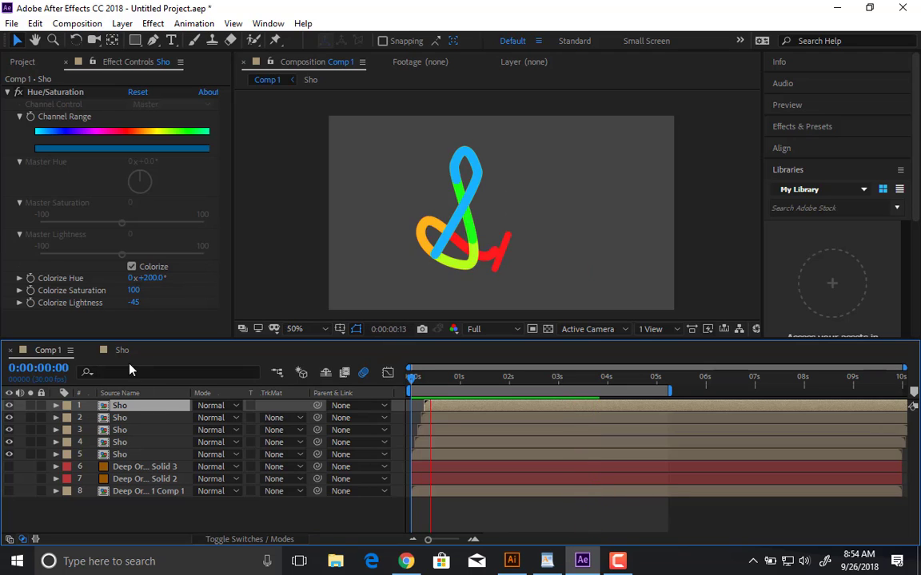
Reopen the Sho composition with its layer switches shown and examine the stroke at 0:00:00:09.
left_click(120, 350)
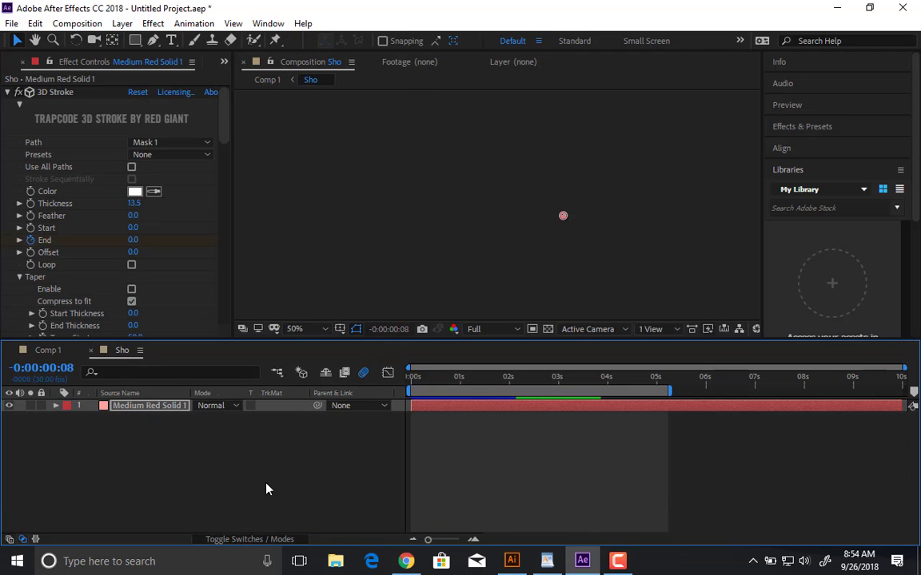
key("F4")
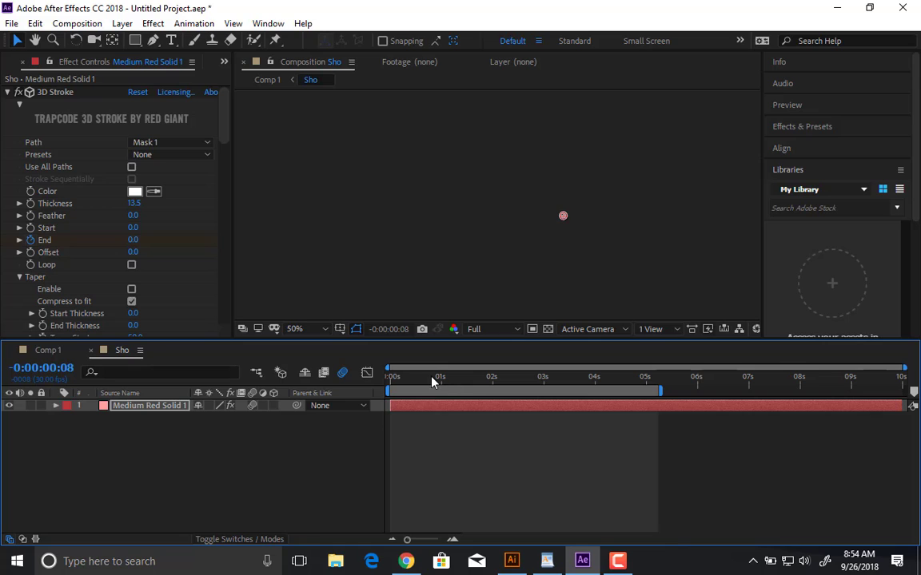
mouse_move(433, 380)
left_mouse_down()
mouse_move(398, 378)
mouse_move(406, 380)
left_mouse_up()
left_click(459, 447)
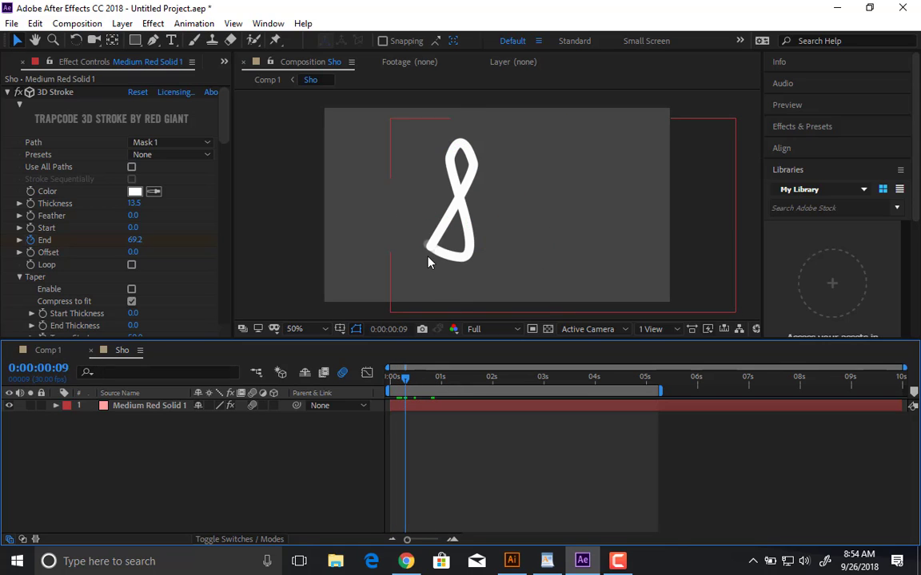
Examine the lower end of the Sho stroke up close and preview the multicolored lettering in Comp 1.
scroll(428, 261, "up", 2)
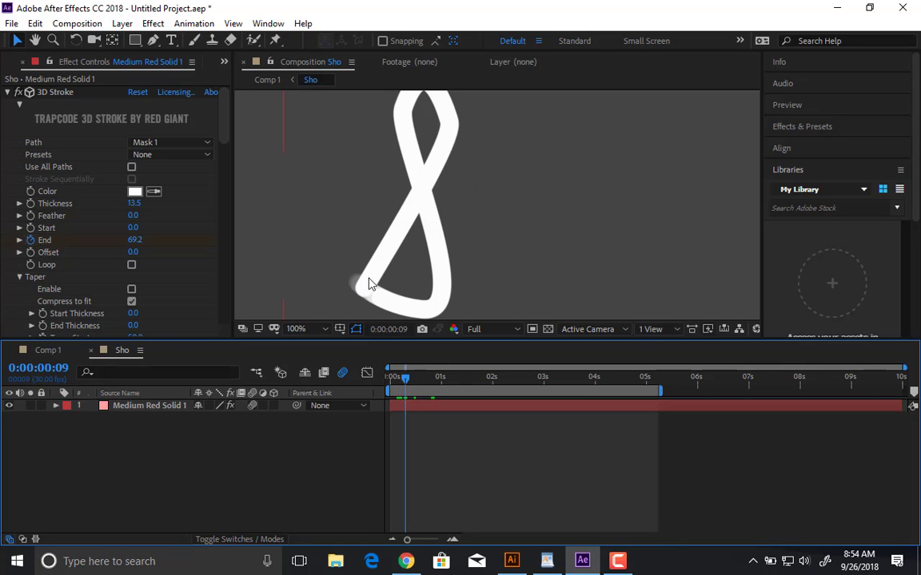
left_click(50, 350)
key("space")
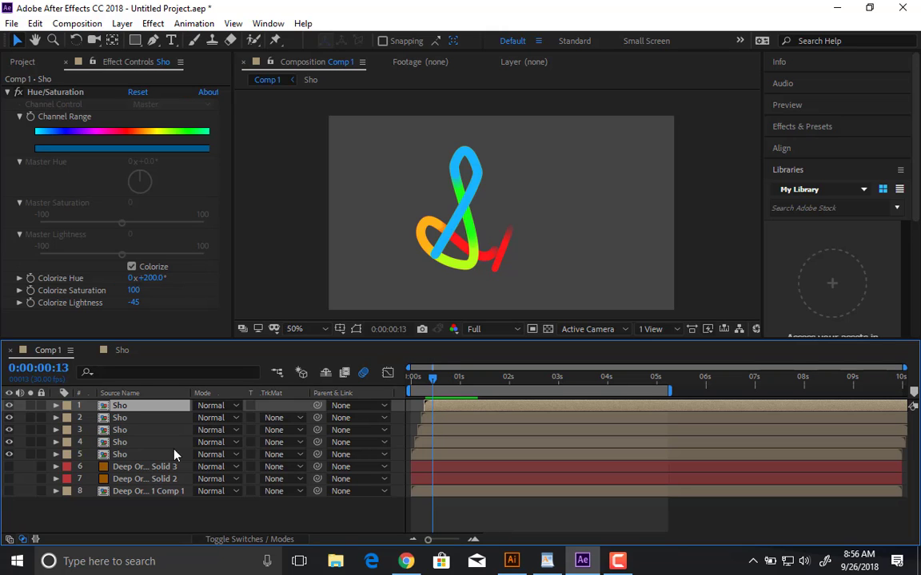
Save the project as TextAnim_Stroke in the current page transitions folder.
key("ctrl+s")
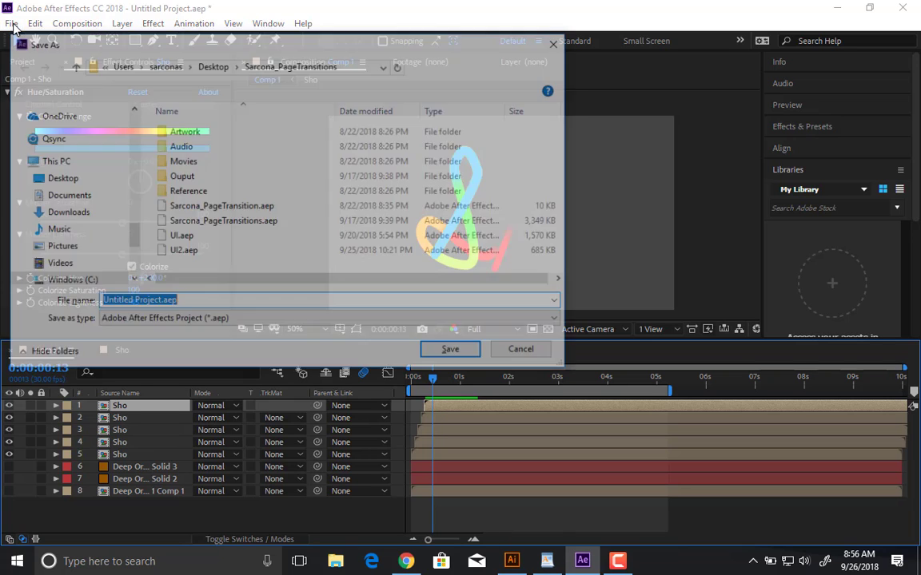
type("TextAni")
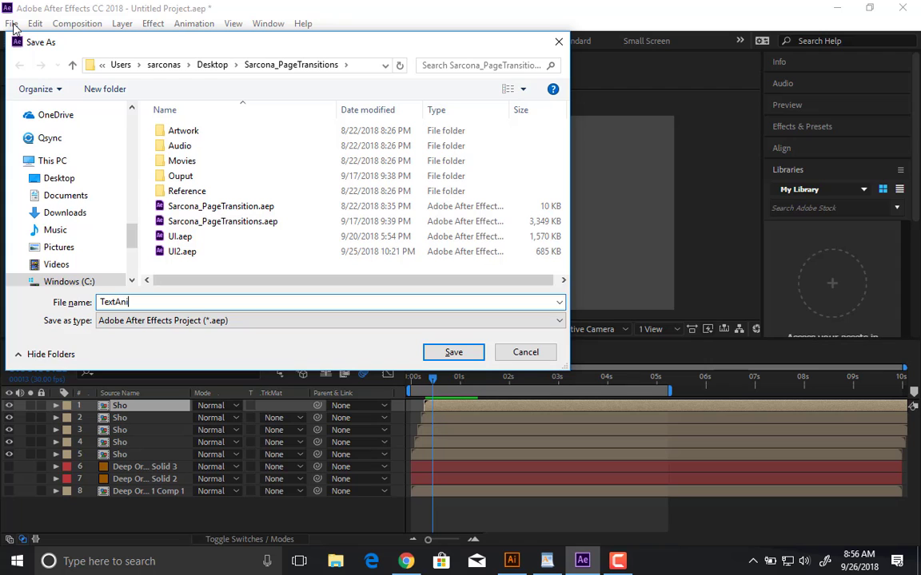
type("m_Stroke")
key("Return")
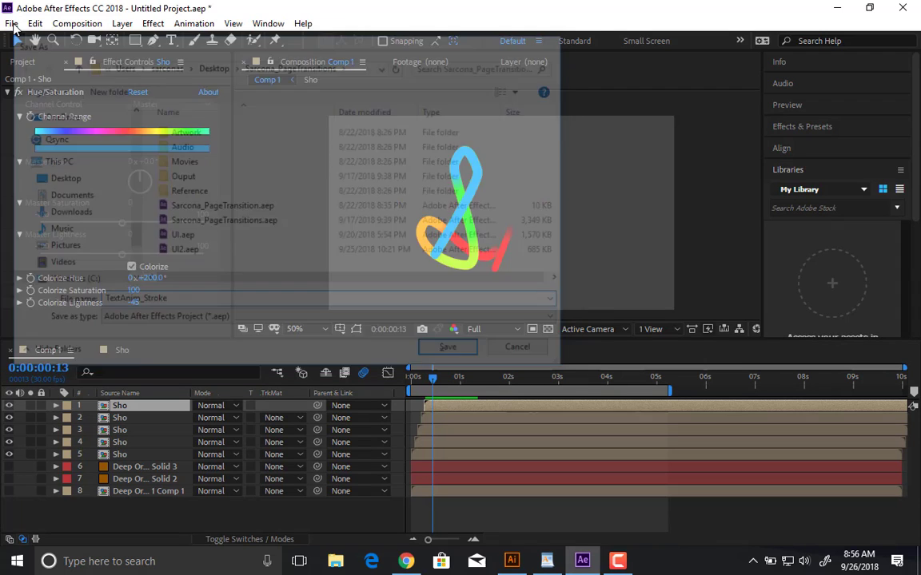
Open the recent text project whose file name ends in Text_001.aep and preview its Hello composition.
left_click(12, 24)
mouse_move(110, 83)
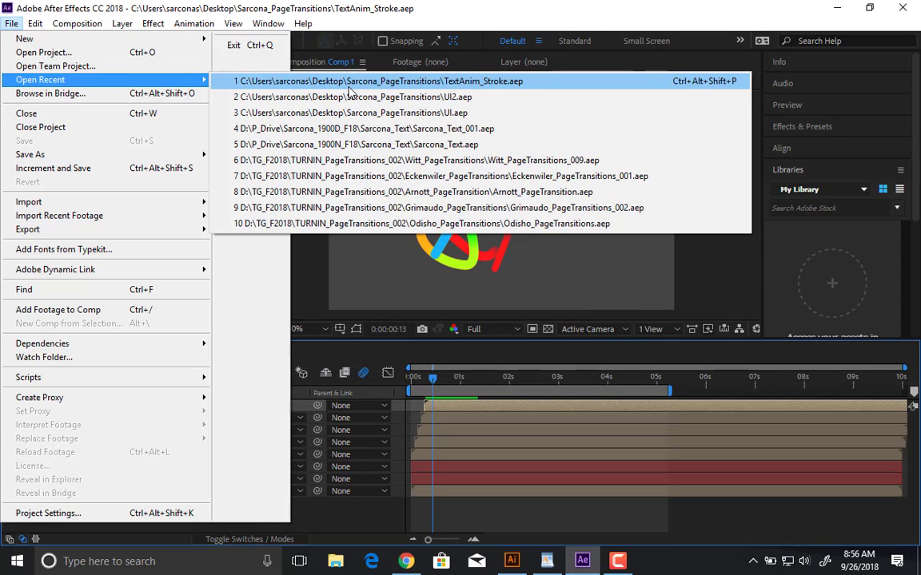
left_click(364, 134)
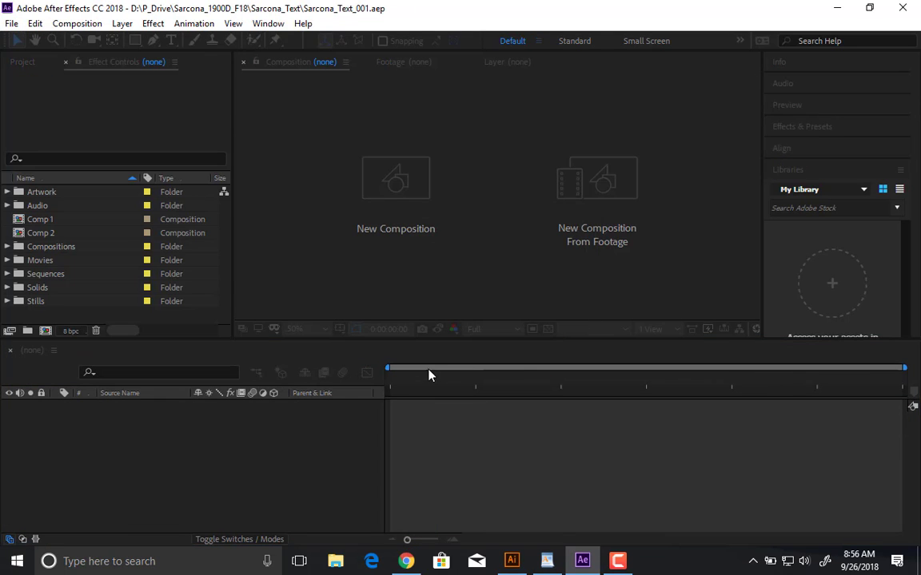
left_click_drag(454, 377, 247, 370)
left_click(226, 350)
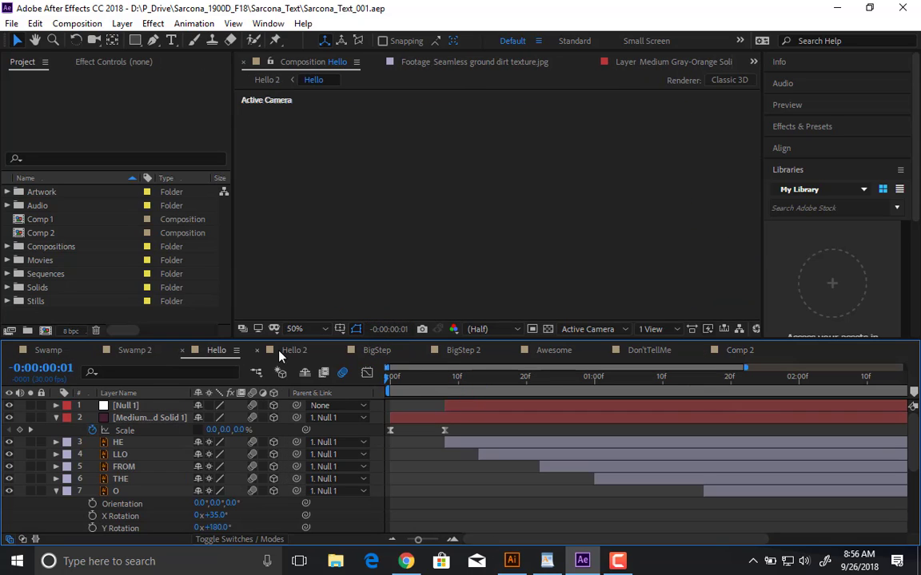
key("space")
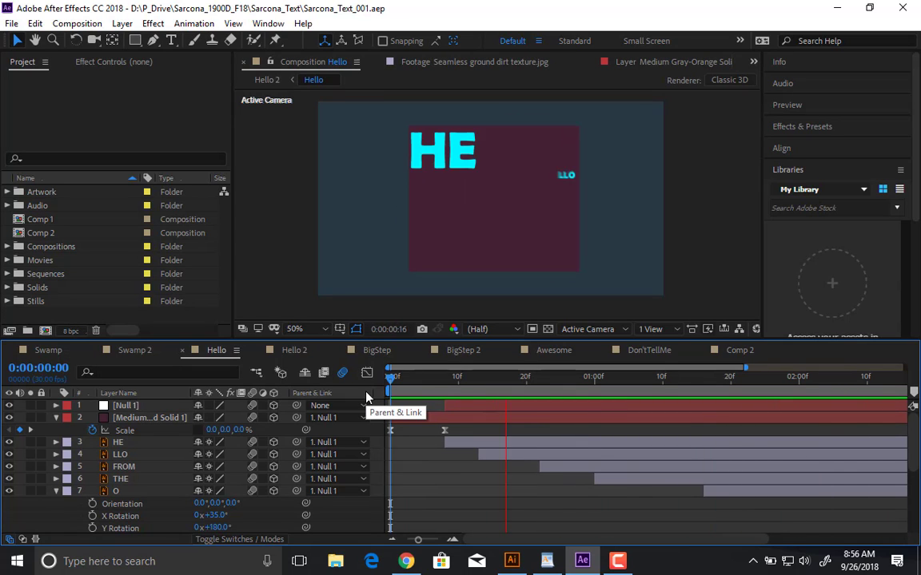
Preview the Swamp composition's text animation and view the BigStep 2 composition.
left_click(49, 350)
key("space")
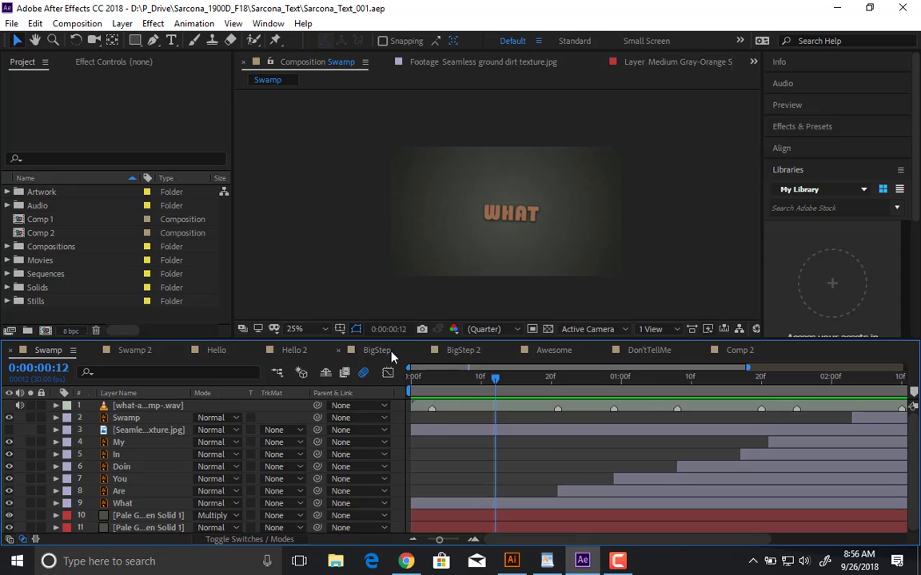
left_click(412, 356)
left_click(438, 353)
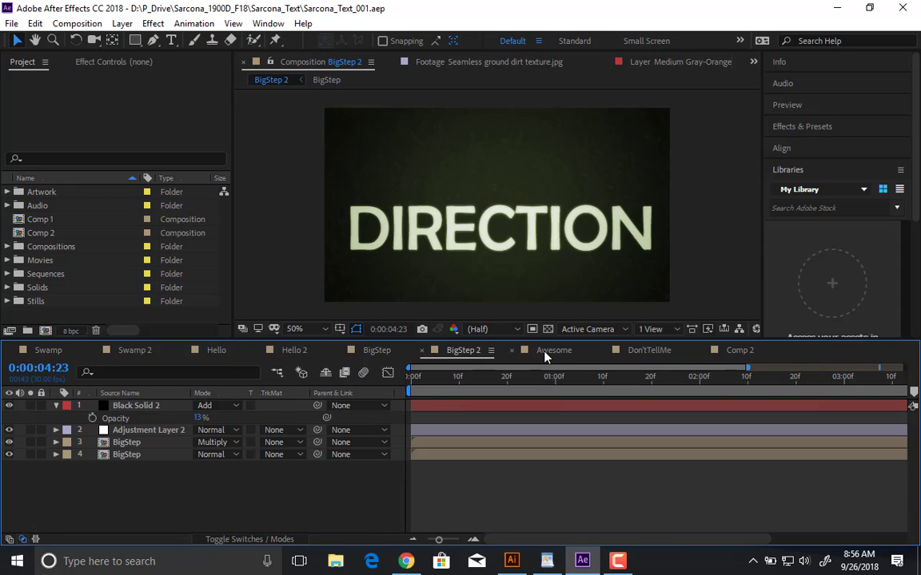
Preview the Awesome composition's text animation from the first frame.
left_click(534, 355)
key("Home")
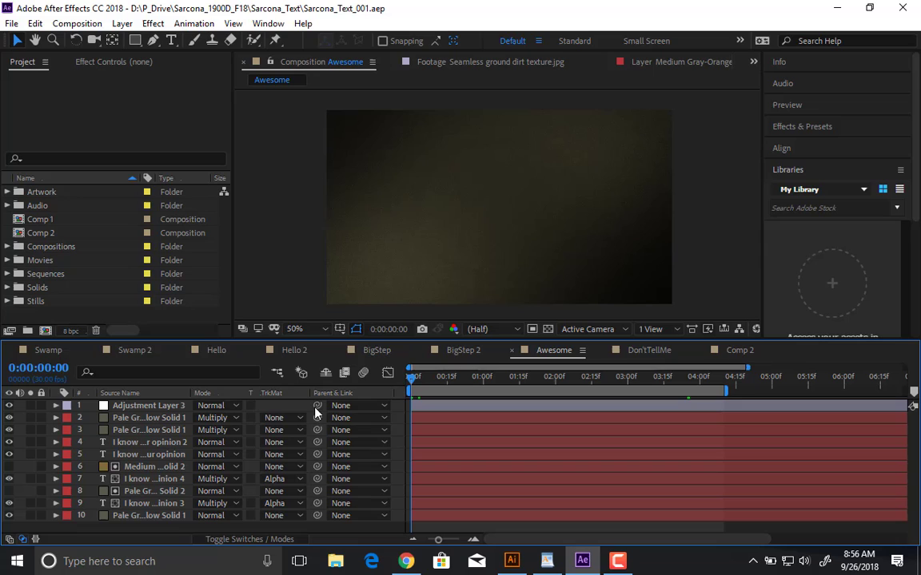
key("space")
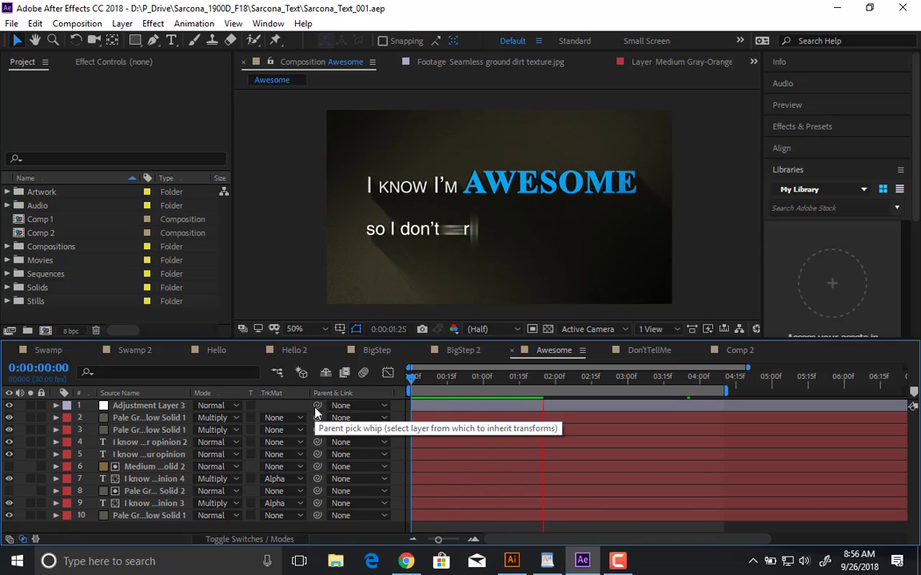
Preview the Don'tTellMe composition from its start and scrub ahead to 0:00:05:07.
left_click(649, 352)
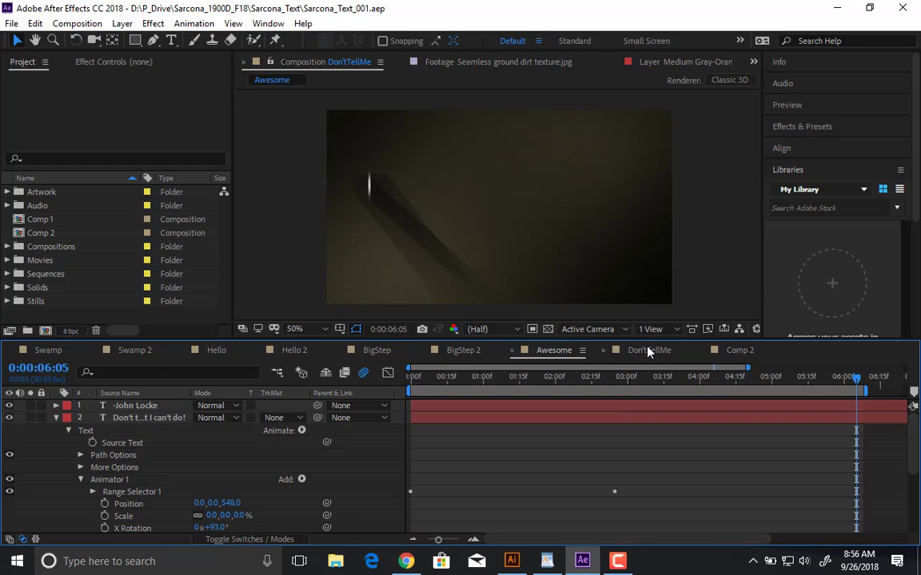
left_click(412, 381)
key("space")
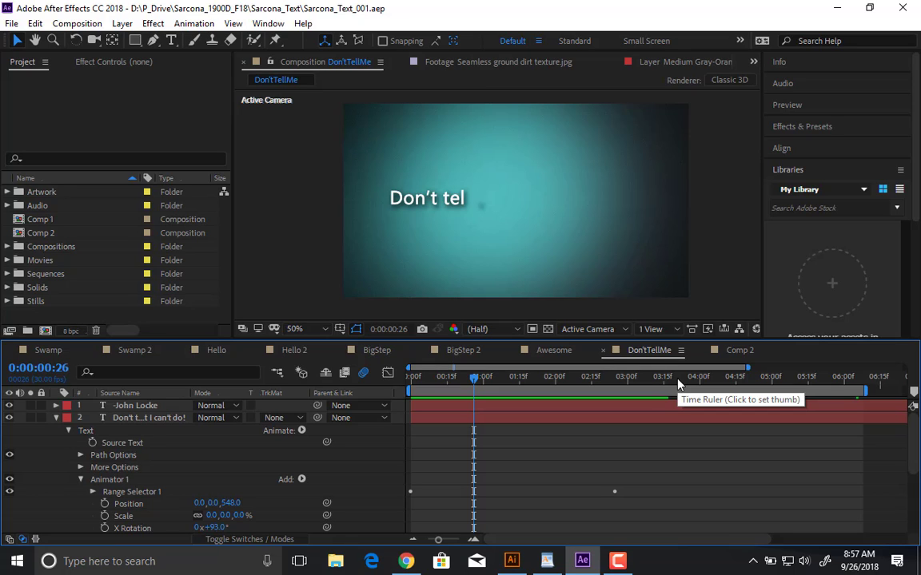
left_click_drag(676, 384, 789, 382)
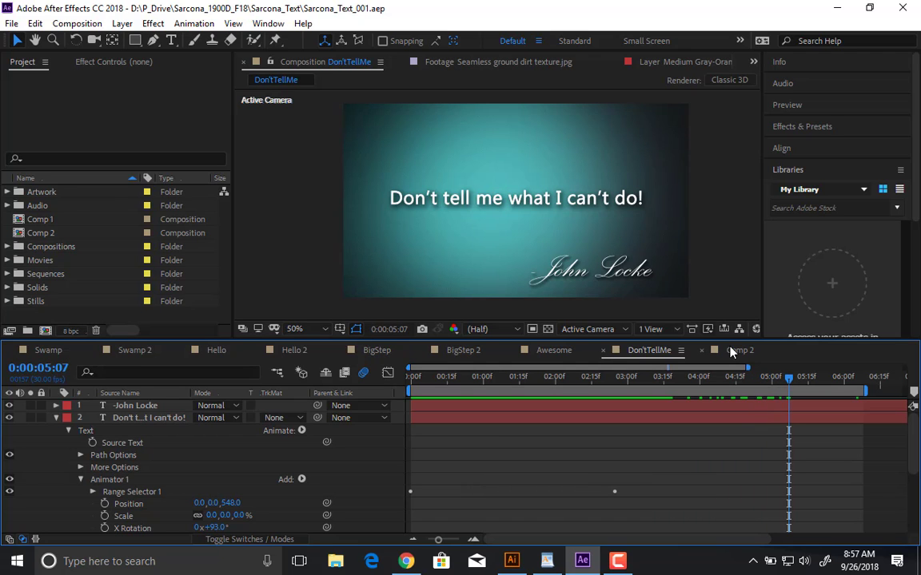
Reopen the recent project TextAnim_Stroke.aep.
left_click(35, 23)
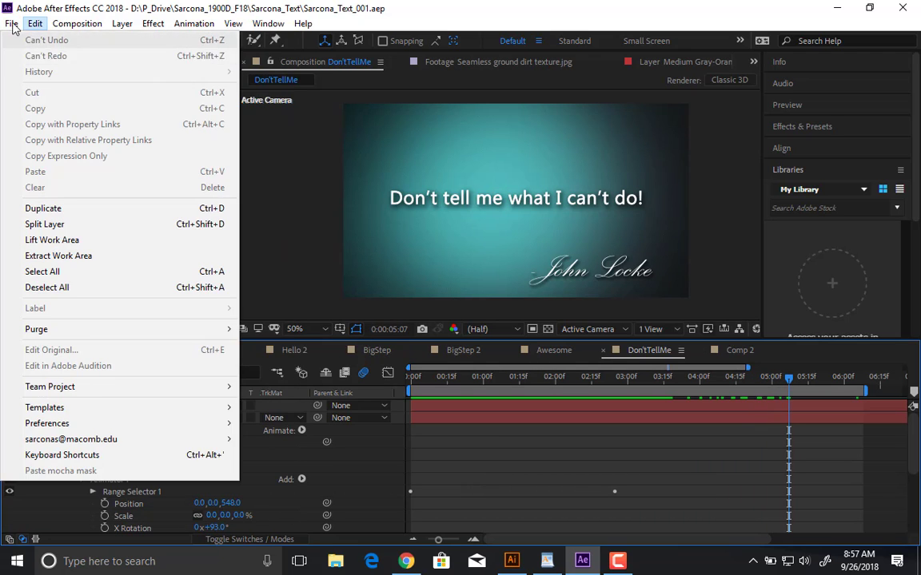
mouse_move(12, 25)
mouse_move(156, 81)
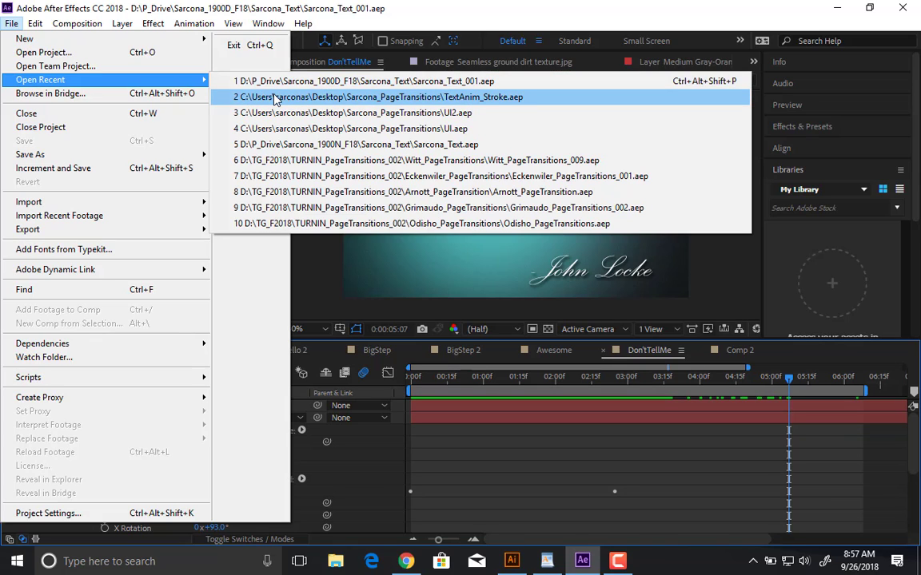
left_click(274, 97)
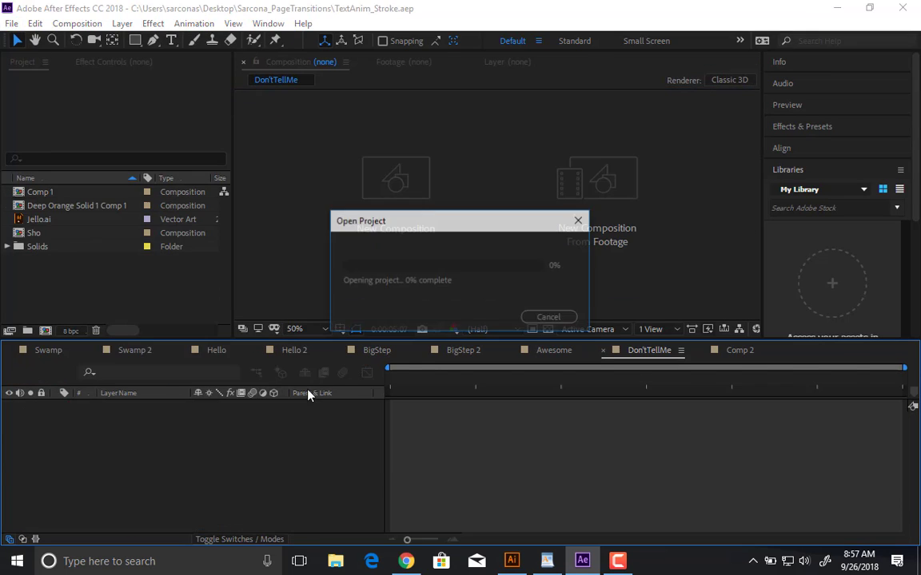
Locate the Pre-compose command for the Medium Red Solid 1 layer in Sho without applying it, and return to Comp 1.
left_click(117, 418)
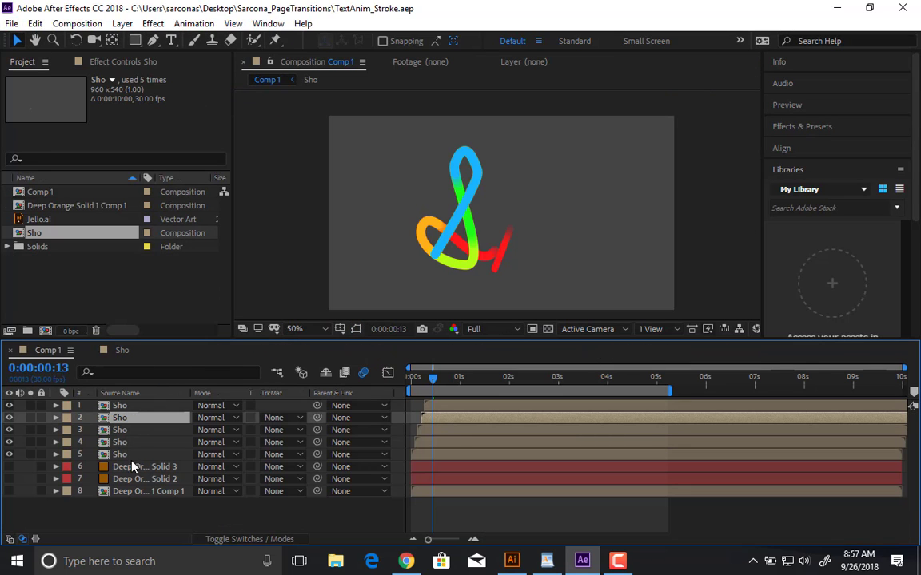
double_click(123, 417)
left_click(140, 406)
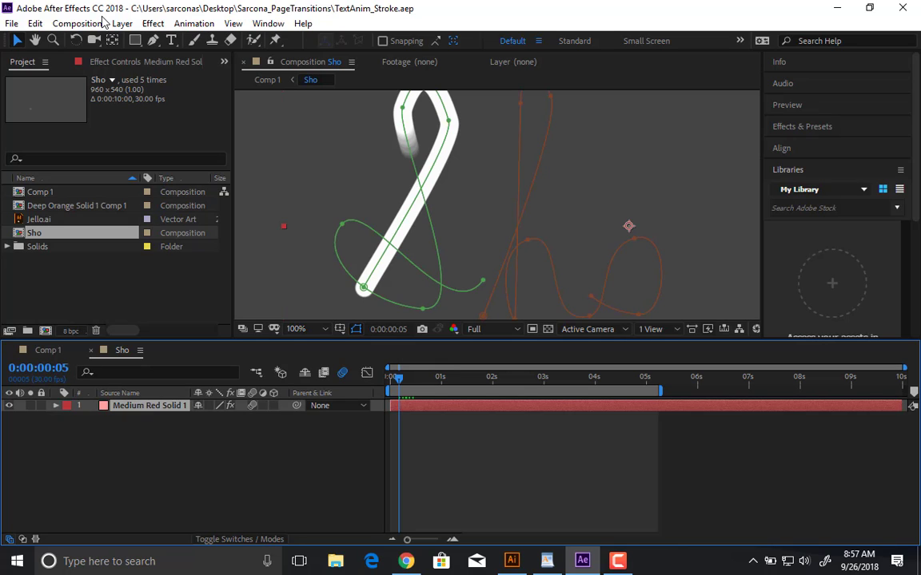
left_click(79, 26)
left_click(122, 23)
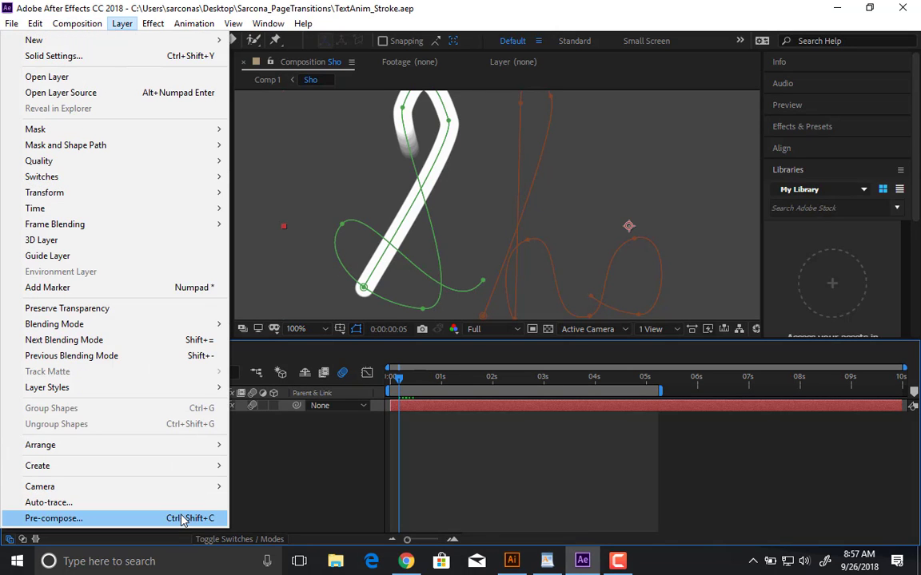
left_click(289, 487)
left_click(58, 353)
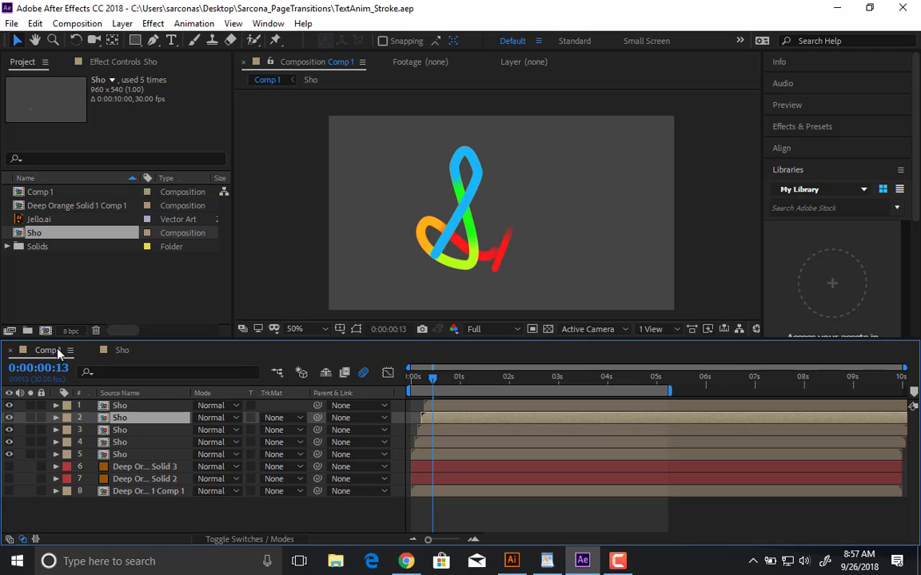
Show the Hue/Saturation settings of the second Sho layer and look through the available effect categories.
left_click(117, 64)
left_click(149, 24)
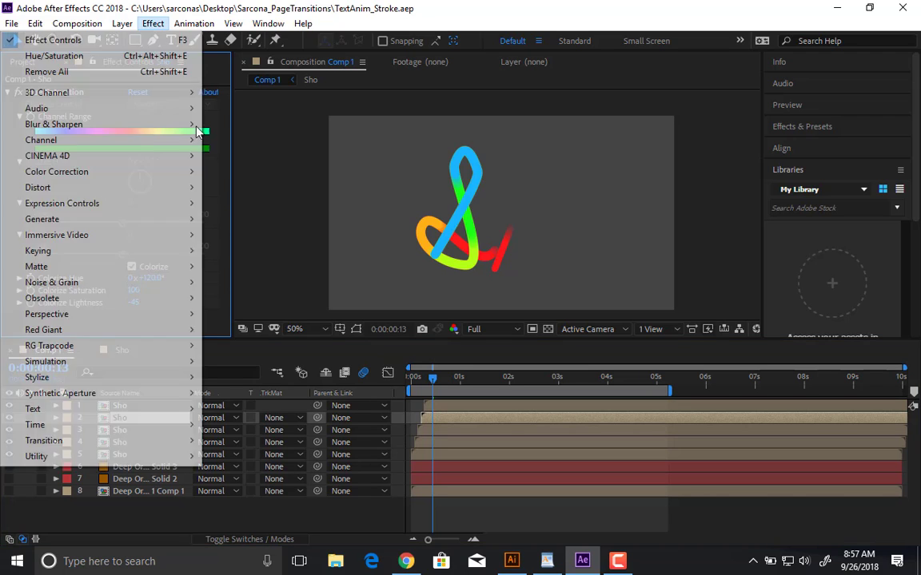
left_click(429, 185)
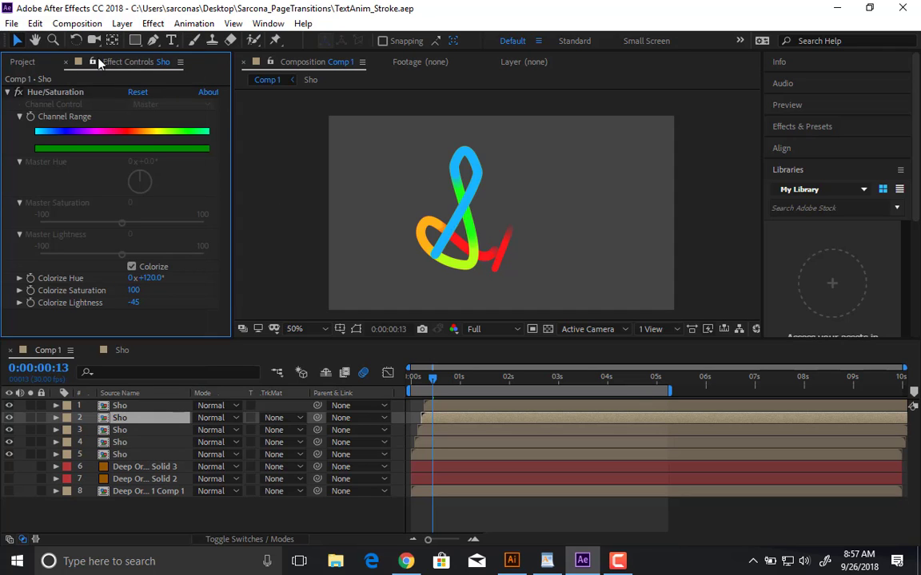
Reopen the Sho composition, show the effects on Medium Red Solid 1 and select its first 3D Stroke effect.
double_click(119, 406)
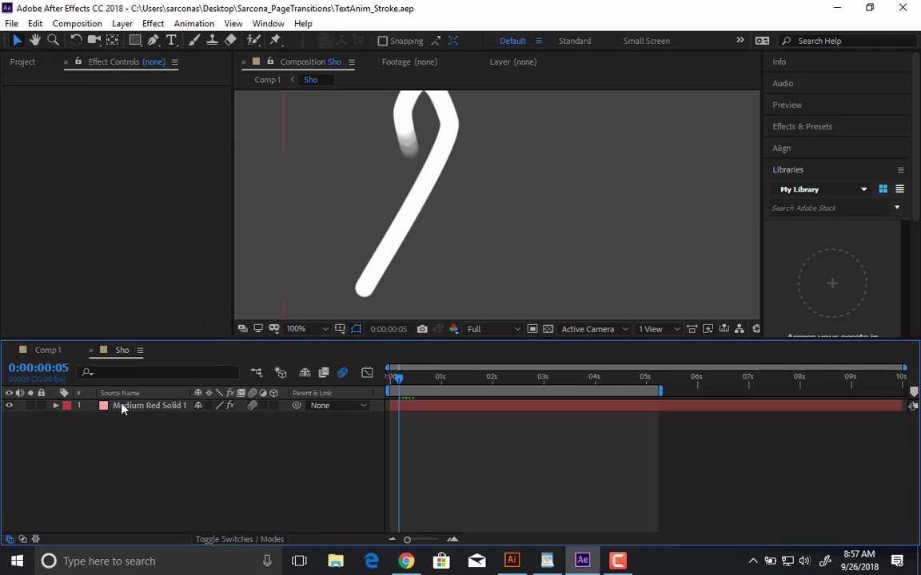
left_click(119, 406)
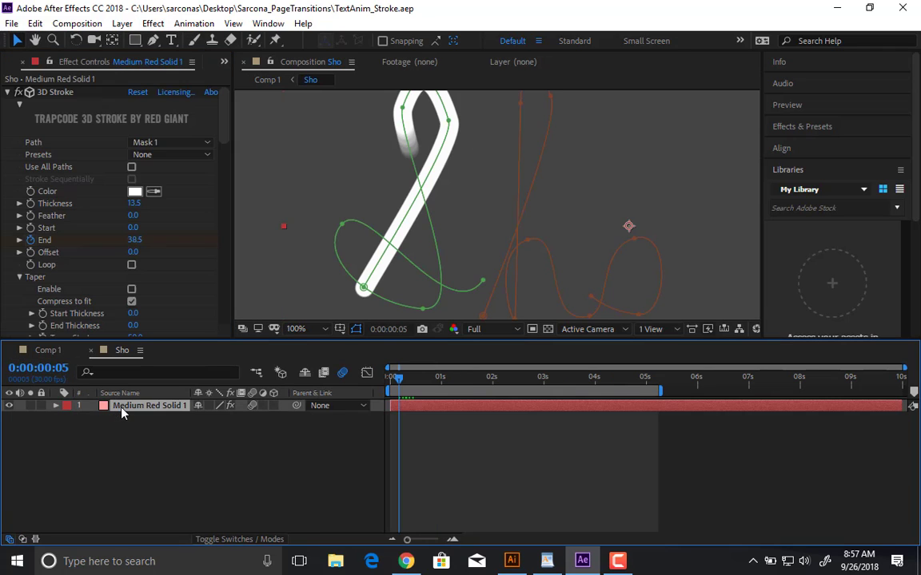
left_click(152, 24)
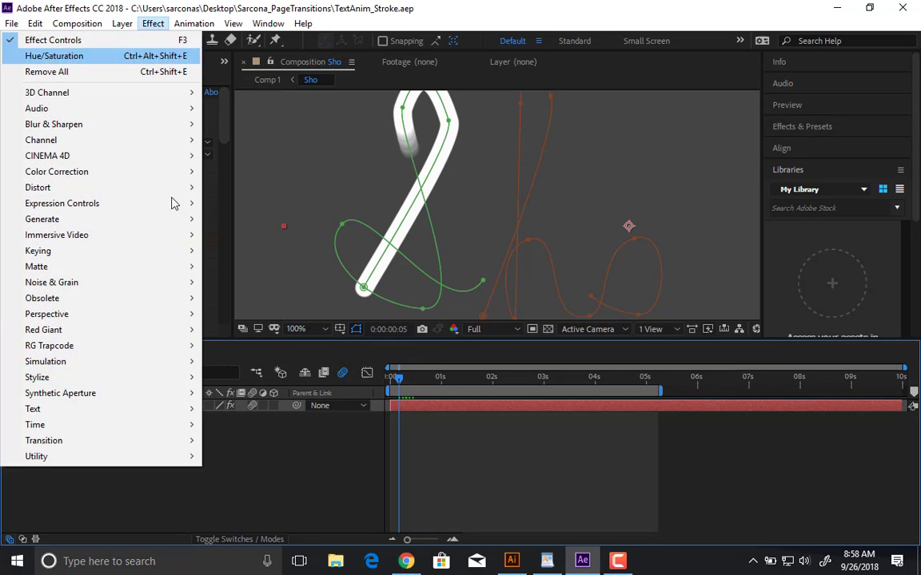
left_click(275, 171)
left_click(57, 95)
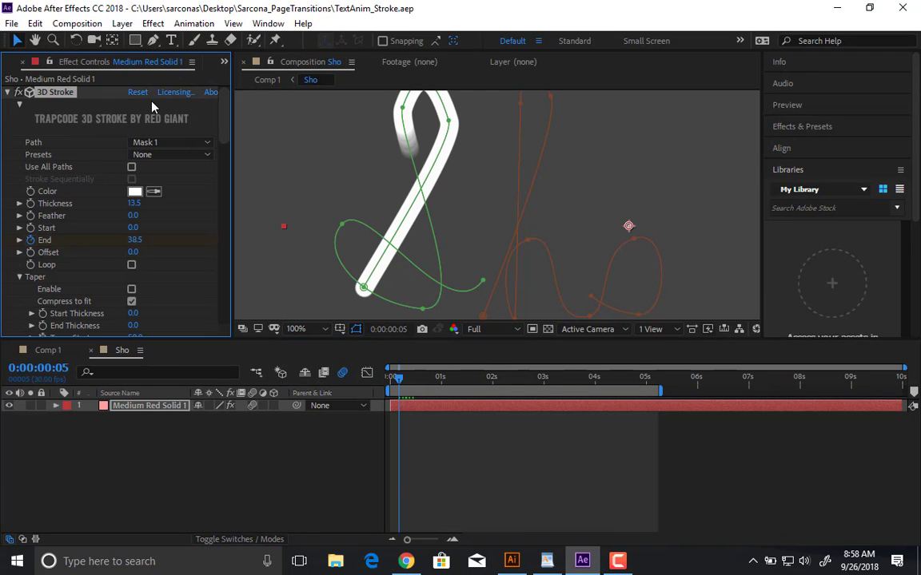